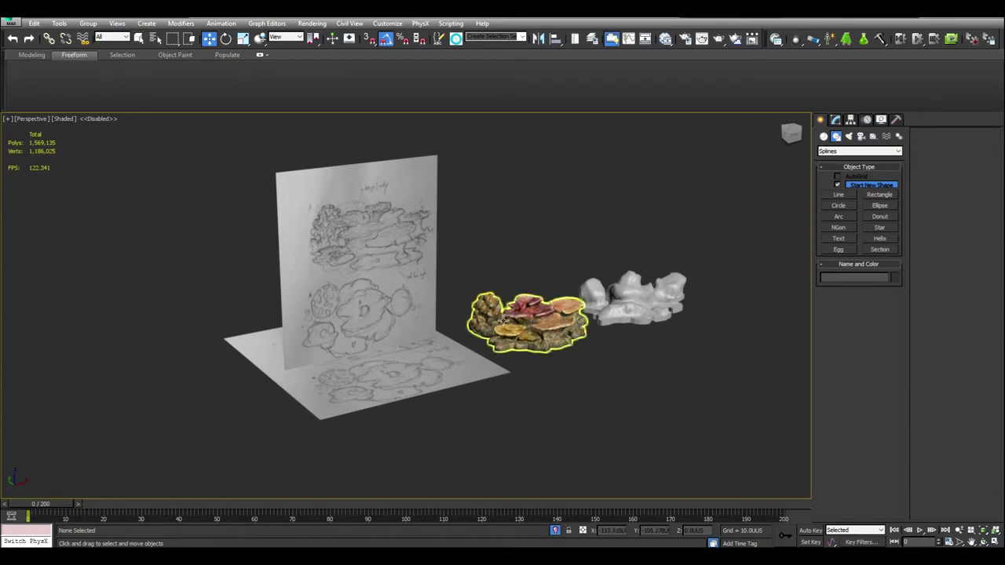
# Examine the sketch planes, the finished textured coral model and the grey sculpted base mesh in the perspective scene.
pyautogui.click(415, 354)
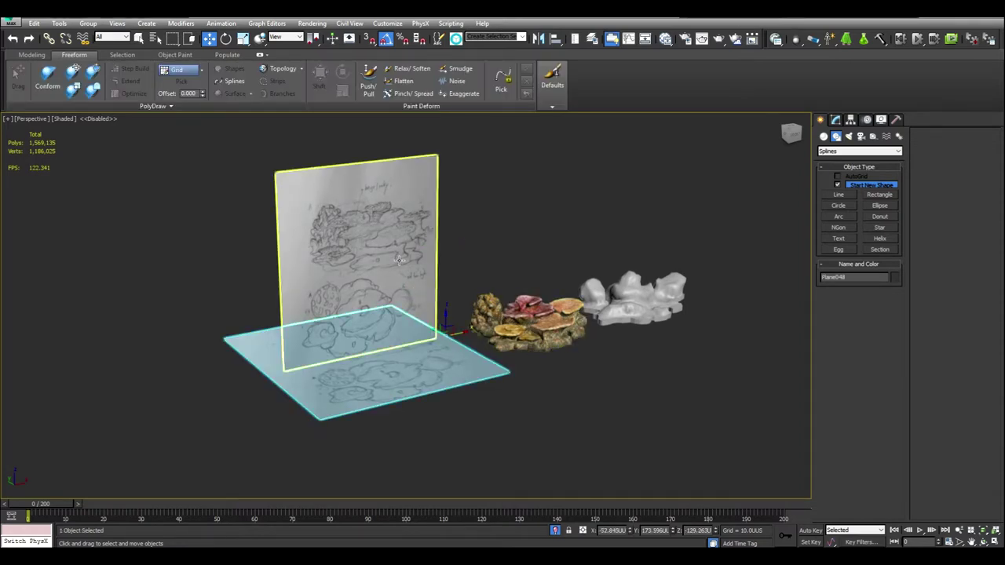
pyautogui.click(524, 318)
pyautogui.moveTo(539, 254)
pyautogui.mouseDown(button='middle')
pyautogui.moveTo(531, 294)
pyautogui.moveTo(497, 338)
pyautogui.mouseUp(button='middle')
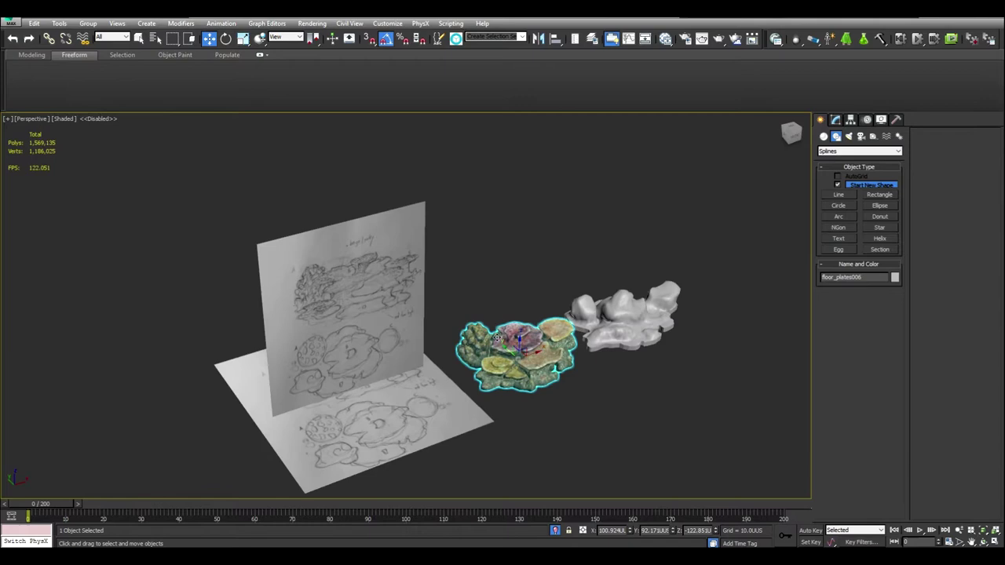
pyautogui.scroll(5, 549, 350)
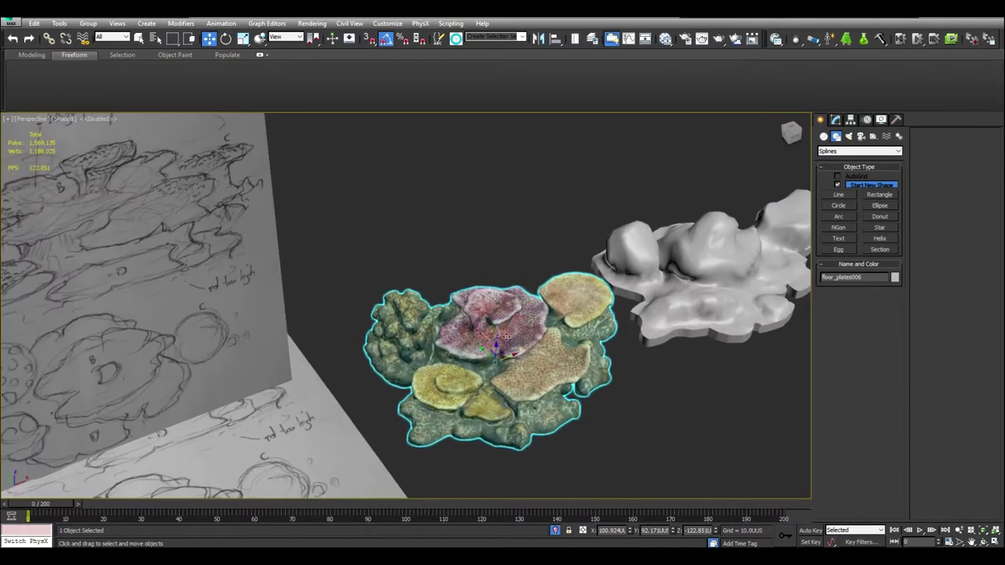
pyautogui.moveTo(669, 325); pyautogui.dragTo(553, 338, button='middle')
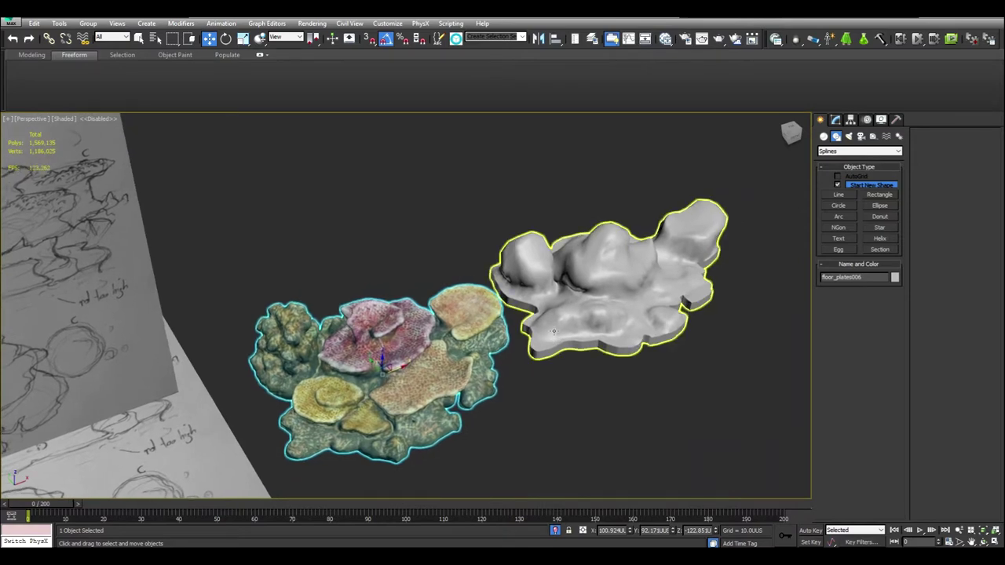
pyautogui.click(624, 280)
pyautogui.scroll(-3, 627, 248)
pyautogui.moveTo(600, 259); pyautogui.dragTo(632, 229, button='middle')
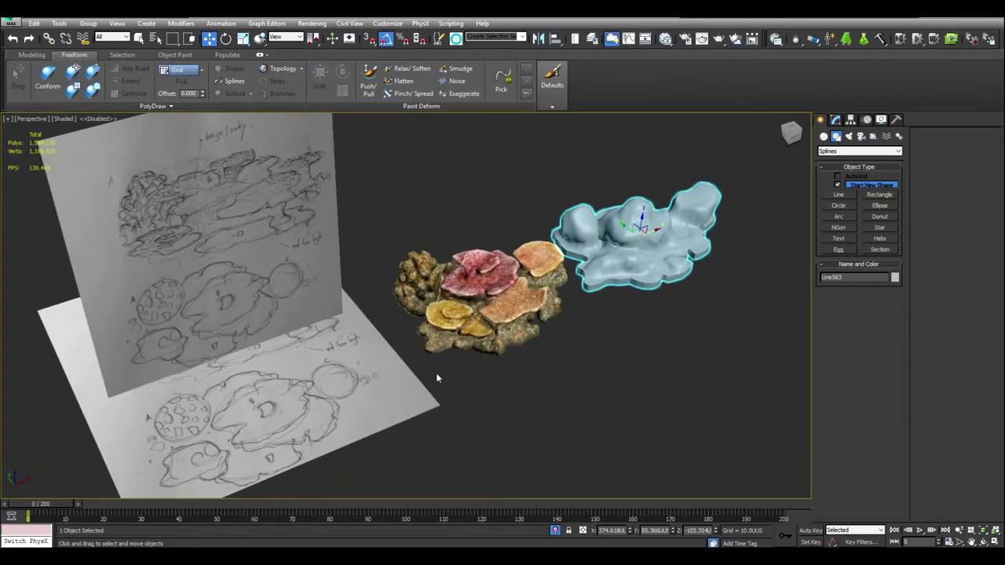
pyautogui.moveTo(437, 378); pyautogui.dragTo(668, 292, button='middle')
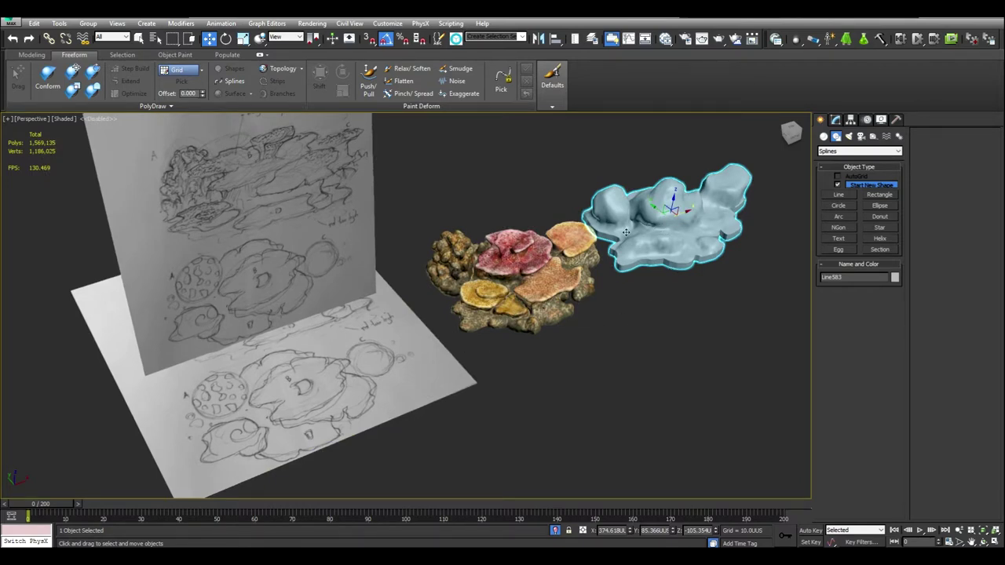
pyautogui.moveTo(585, 269); pyautogui.dragTo(625, 278, button='middle')
# Switch the viewport to the Top view over the floor sketch and deselect the grey base mesh.
pyautogui.press('t')
pyautogui.scroll(-2, 437, 365)
pyautogui.moveTo(424, 365); pyautogui.dragTo(578, 383, button='middle')
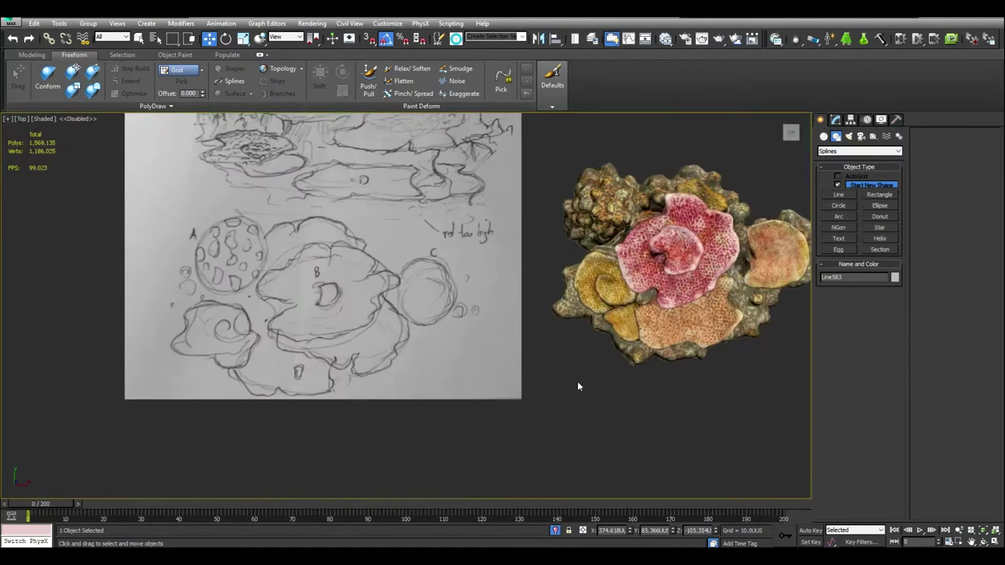
pyautogui.scroll(-2, 578, 383)
pyautogui.click(574, 384)
pyautogui.scroll(3, 498, 360)
pyautogui.moveTo(499, 361); pyautogui.dragTo(544, 372, button='middle')
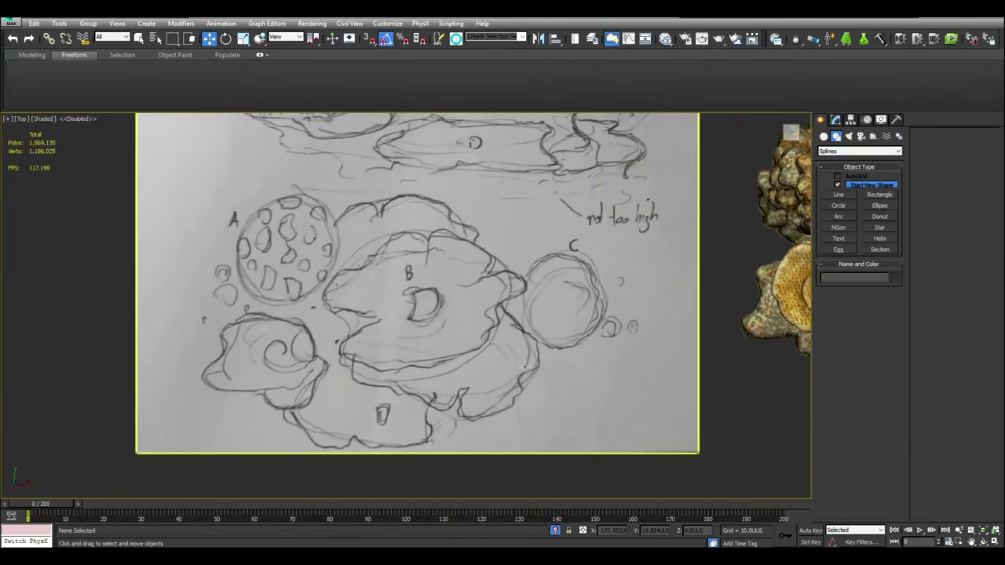
# Trace the combined outer outline of the sketched coral shapes as one closed Line spline with corner points.
pyautogui.click(835, 119)
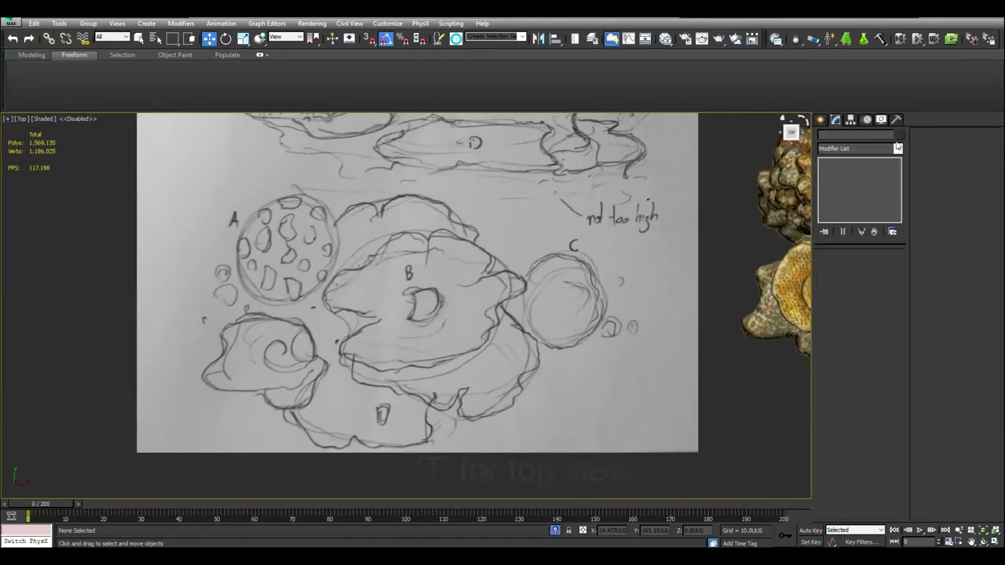
pyautogui.click(820, 121)
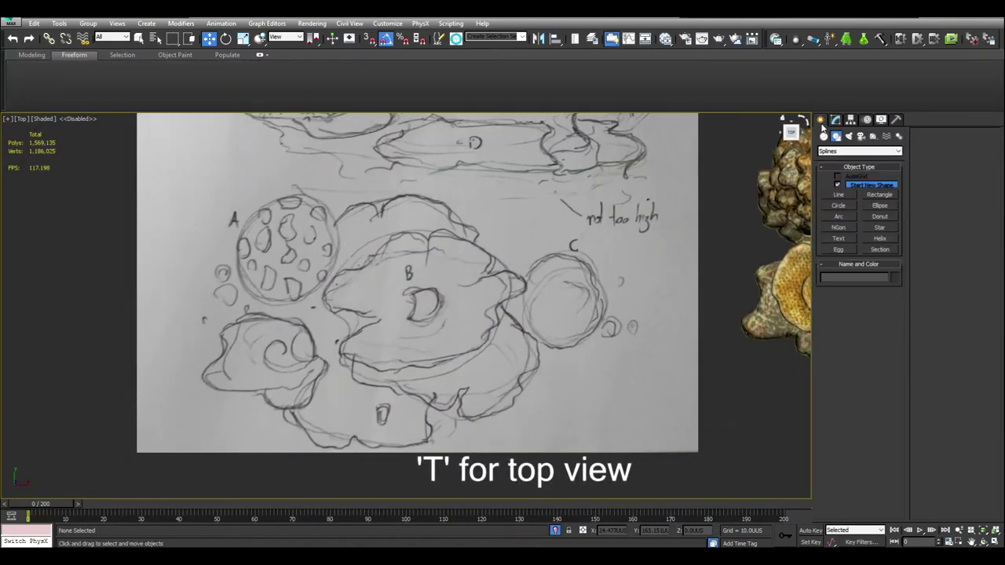
pyautogui.click(843, 193)
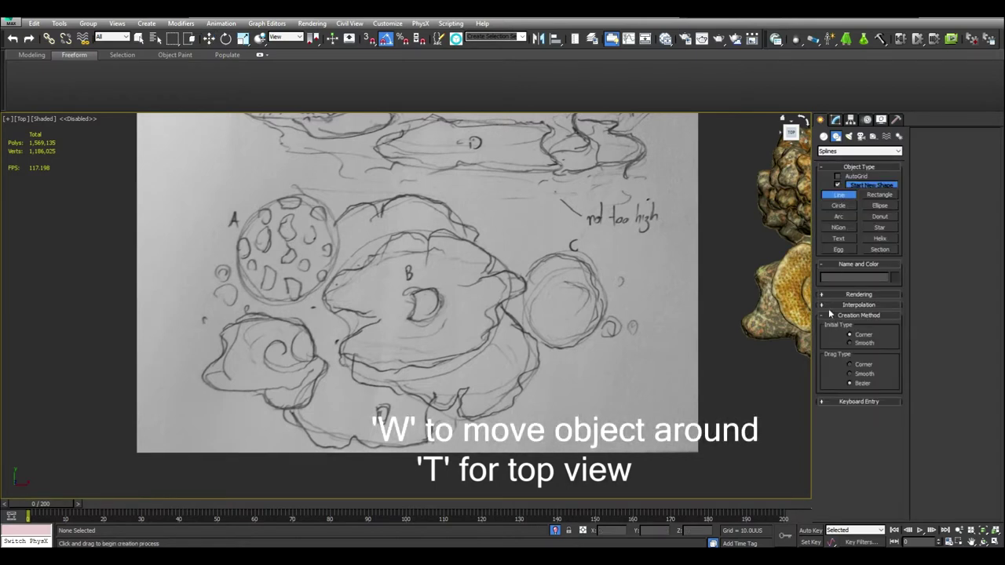
pyautogui.moveTo(385, 218); pyautogui.dragTo(421, 221, button='middle')
pyautogui.click(413, 220)
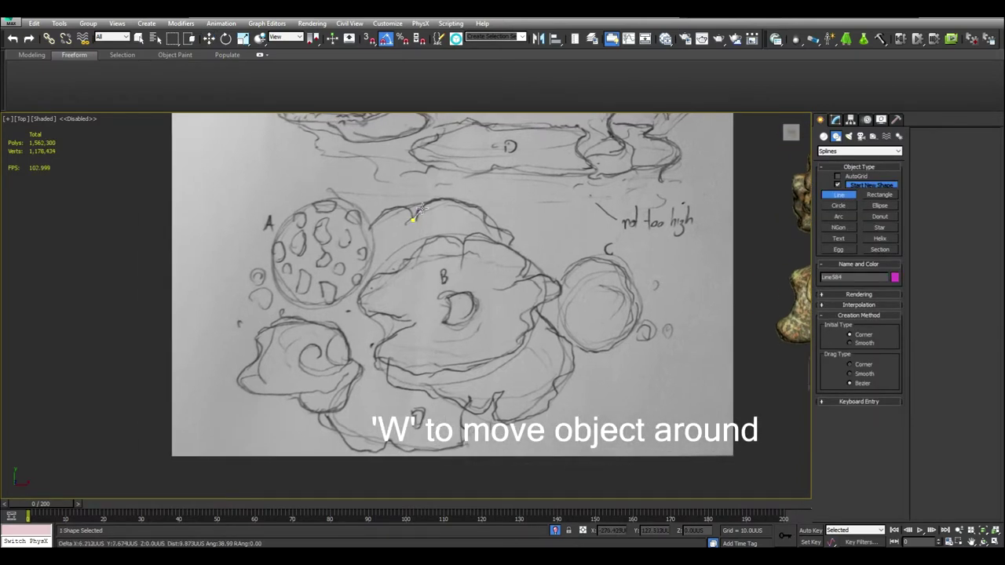
pyautogui.click(464, 202)
pyautogui.click(476, 209)
pyautogui.click(484, 217)
pyautogui.click(490, 224)
pyautogui.click(506, 228)
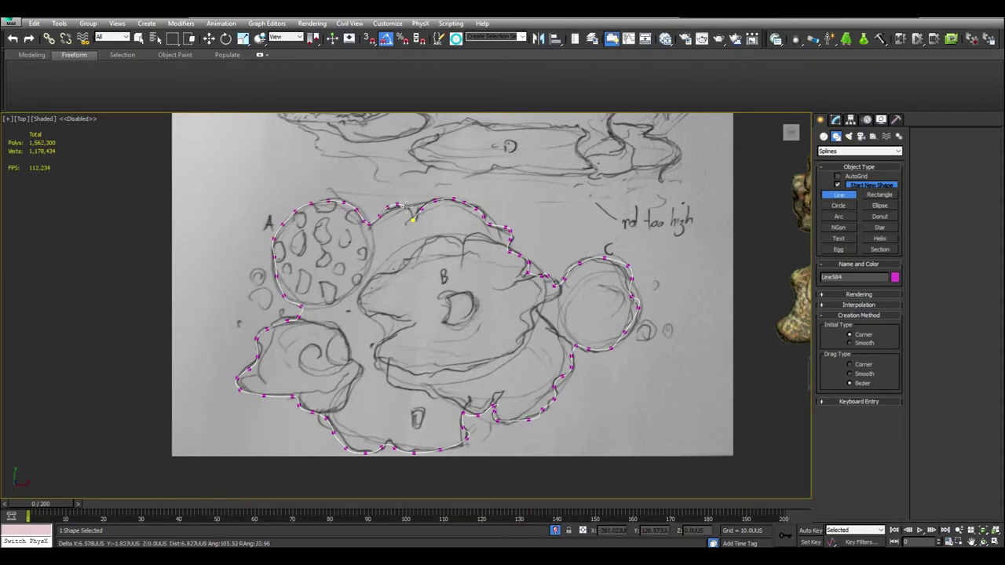
pyautogui.click(412, 222)
pyautogui.click(478, 315)
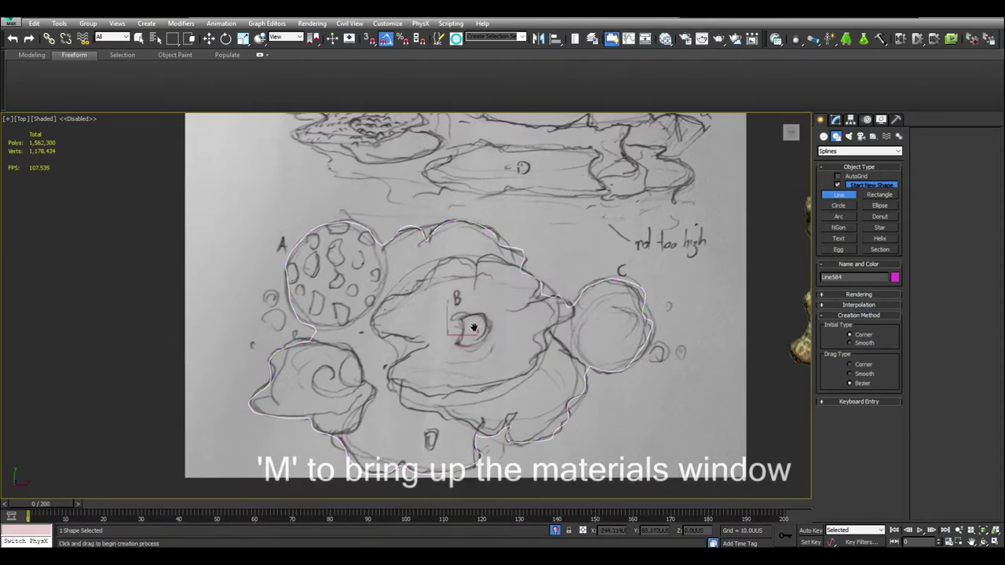
# Review in the material editor how the sketch bitmap feeds the standard material's Diffuse Color and the Show Shaded Material in Viewport option.
pyautogui.press('m')
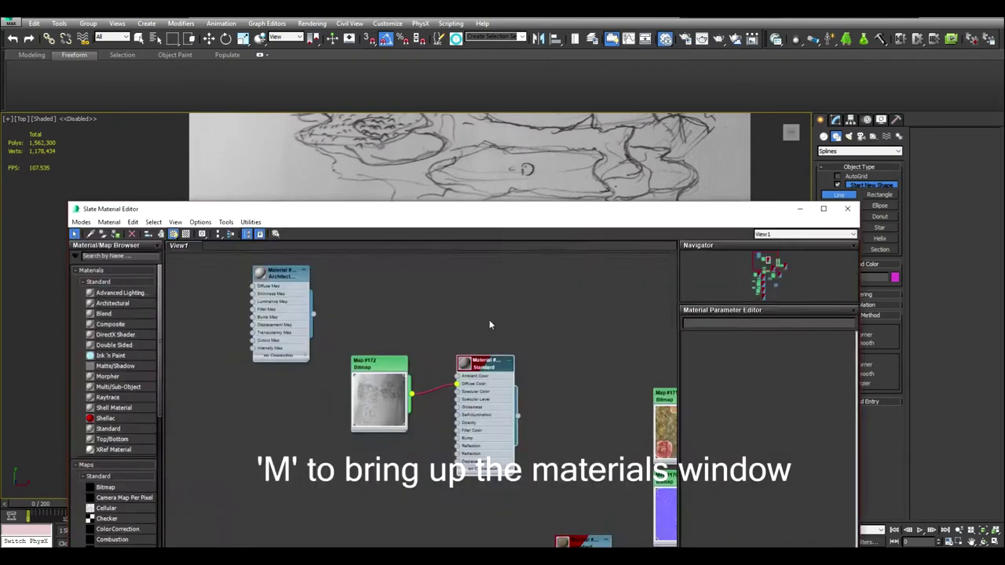
pyautogui.moveTo(473, 219); pyautogui.dragTo(526, 128)
pyautogui.moveTo(432, 324); pyautogui.dragTo(432, 308)
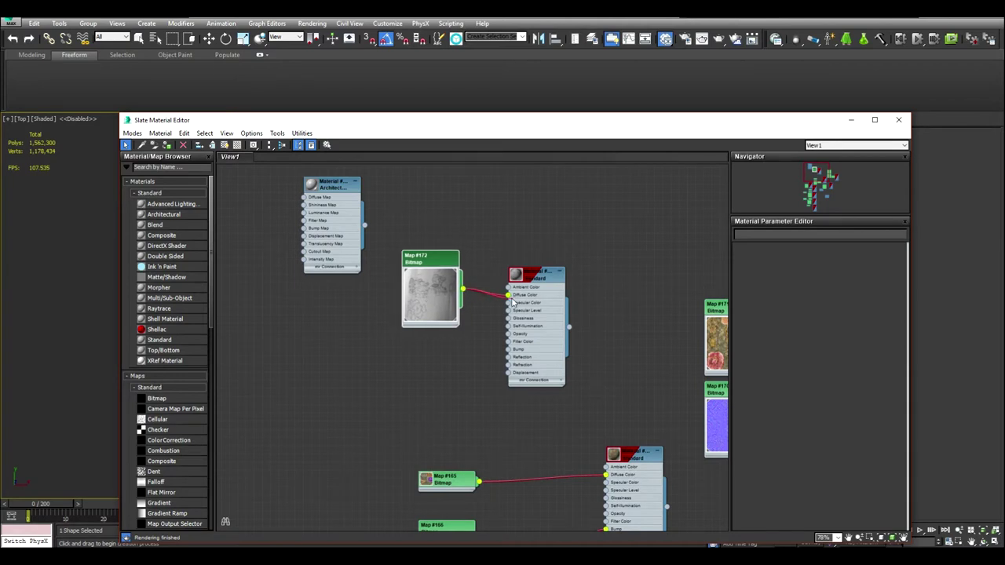
pyautogui.moveTo(534, 277); pyautogui.dragTo(534, 269)
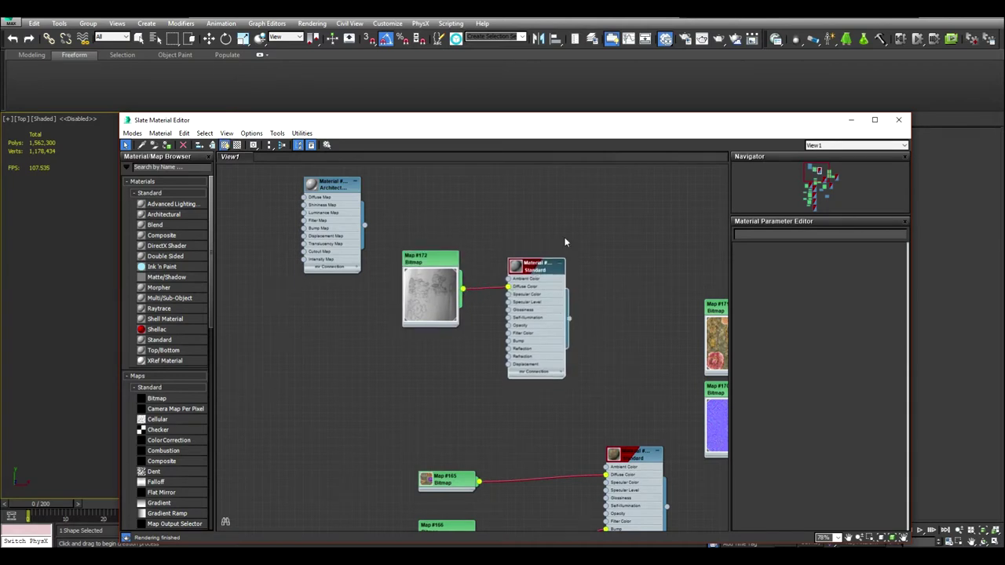
pyautogui.moveTo(565, 124); pyautogui.dragTo(525, 272)
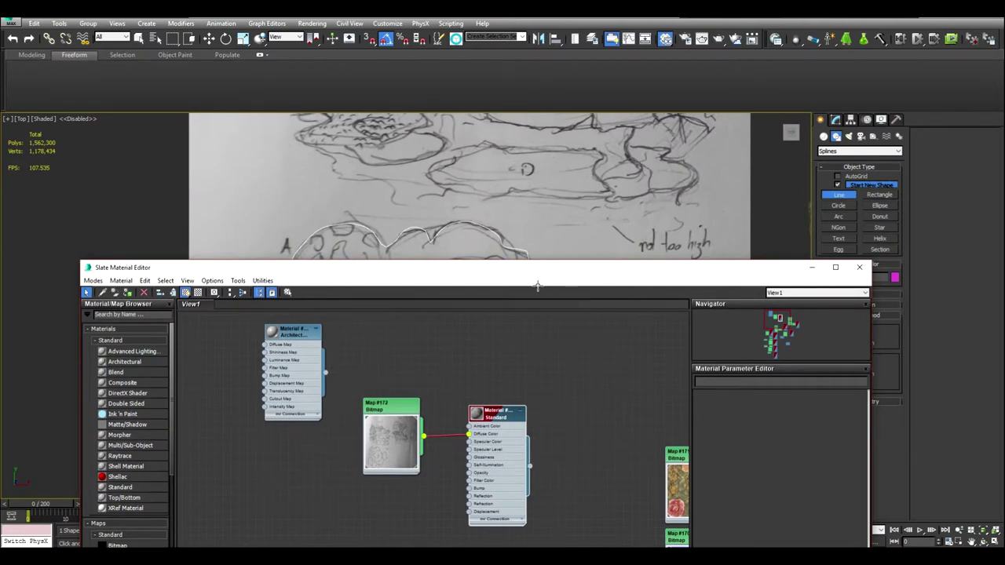
pyautogui.click(450, 246)
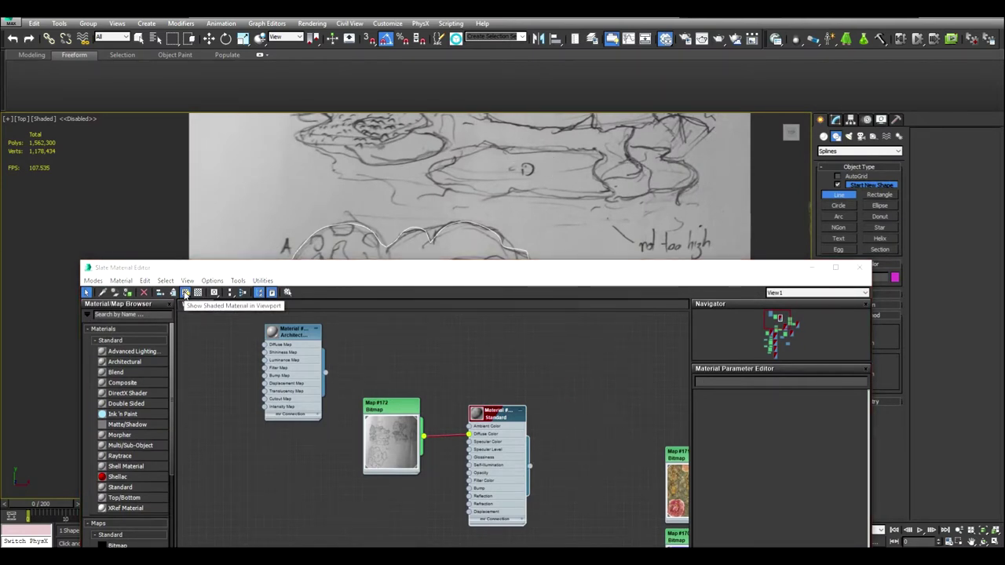
pyautogui.click(185, 293)
pyautogui.click(860, 268)
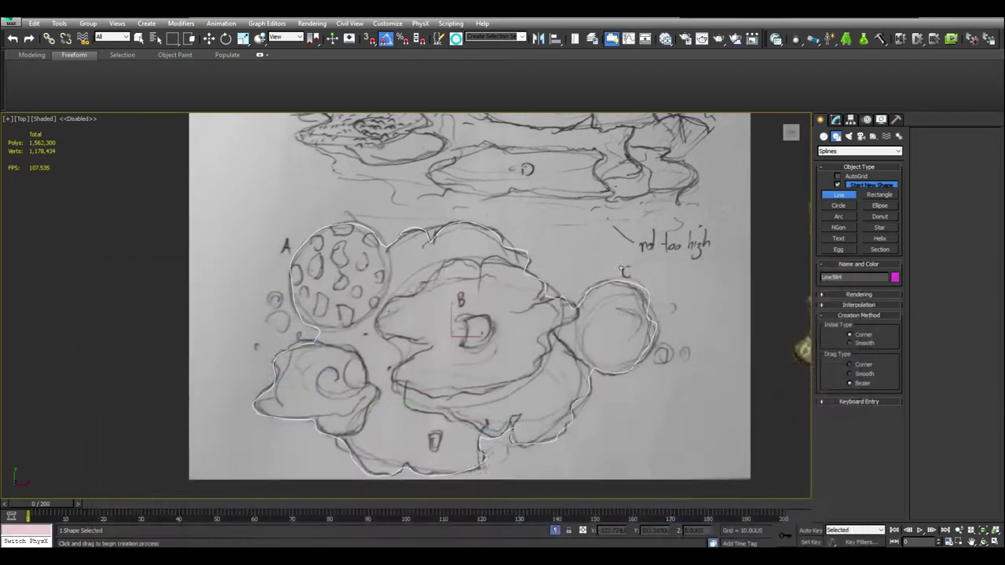
# Leave line creation and lower the outline spline along Z to about -73 units, close to the floor sketch.
pyautogui.moveTo(617, 296); pyautogui.dragTo(550, 236, button='middle')
pyautogui.scroll(-3, 503, 204)
pyautogui.moveTo(518, 330)
pyautogui.keyDown('alt'); pyautogui.mouseDown(button='middle')
pyautogui.moveTo(550, 220)
pyautogui.moveTo(539, 275)
pyautogui.mouseUp(button='middle'); pyautogui.keyUp('alt')
pyautogui.rightClick(549, 220)
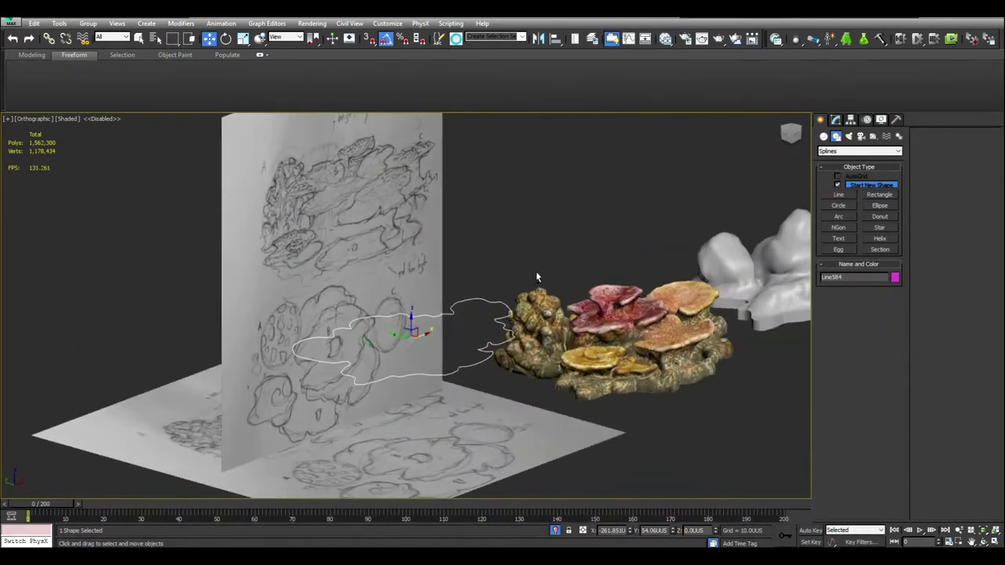
pyautogui.moveTo(413, 319); pyautogui.dragTo(411, 393)
pyautogui.moveTo(443, 352); pyautogui.dragTo(519, 298, button='middle')
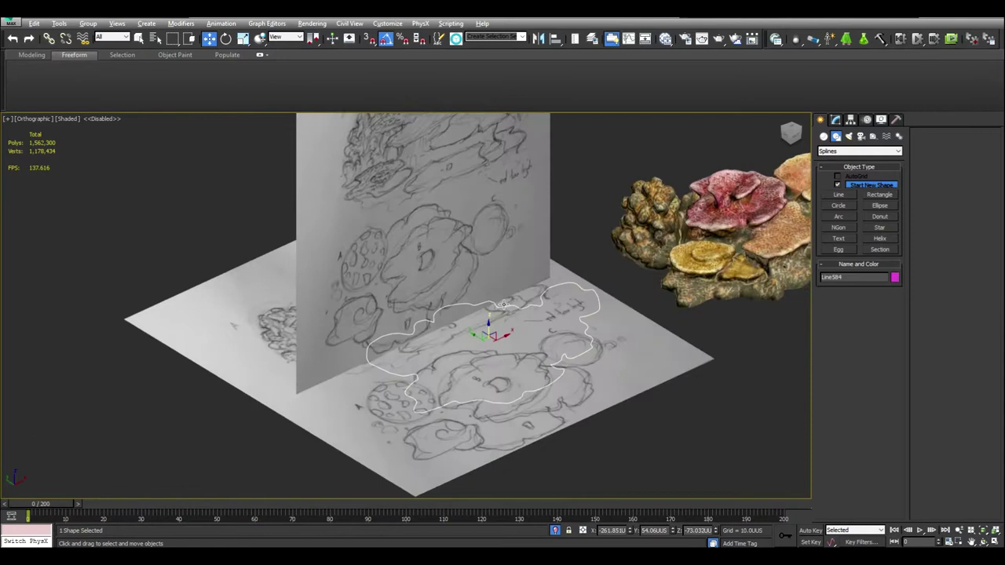
# Apply a Subdivide (WSM) modifier with size 4 to the outline spline and display edged faces in the viewport.
pyautogui.click(837, 120)
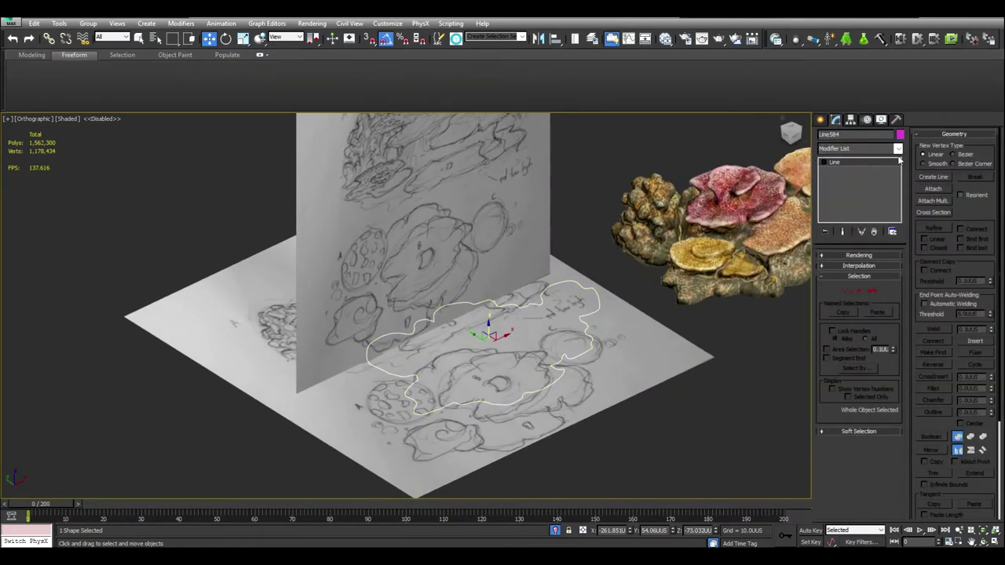
pyautogui.click(899, 149)
pyautogui.scroll(-2, 899, 149)
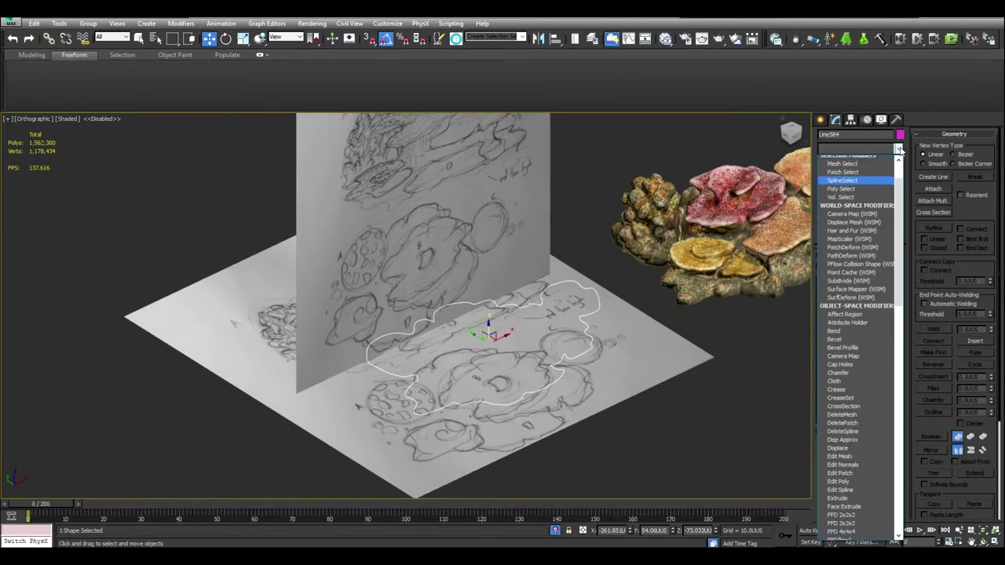
pyautogui.click(866, 159)
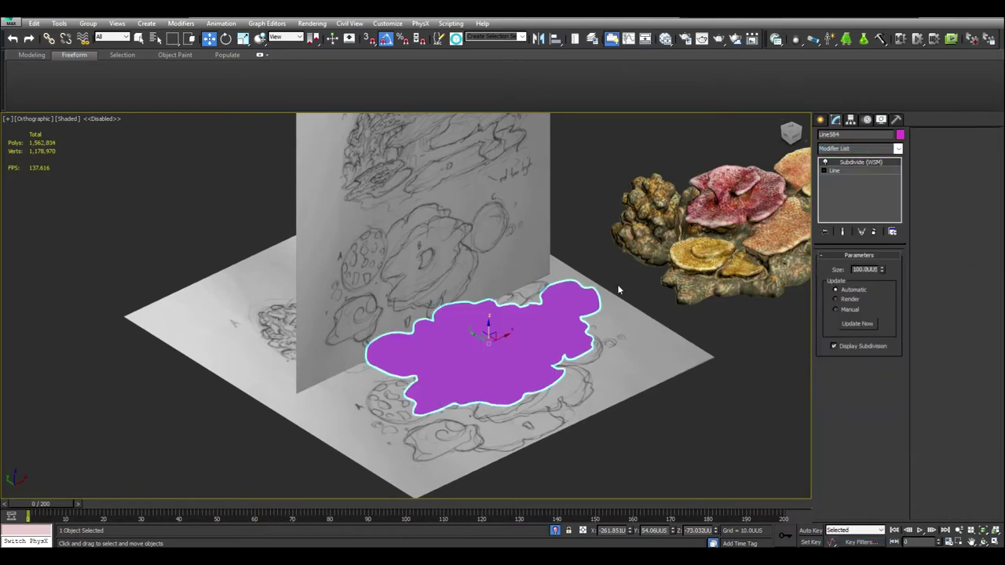
pyautogui.keyDown('alt'); pyautogui.moveTo(619, 290); pyautogui.dragTo(620, 299, button='middle'); pyautogui.keyUp('alt')
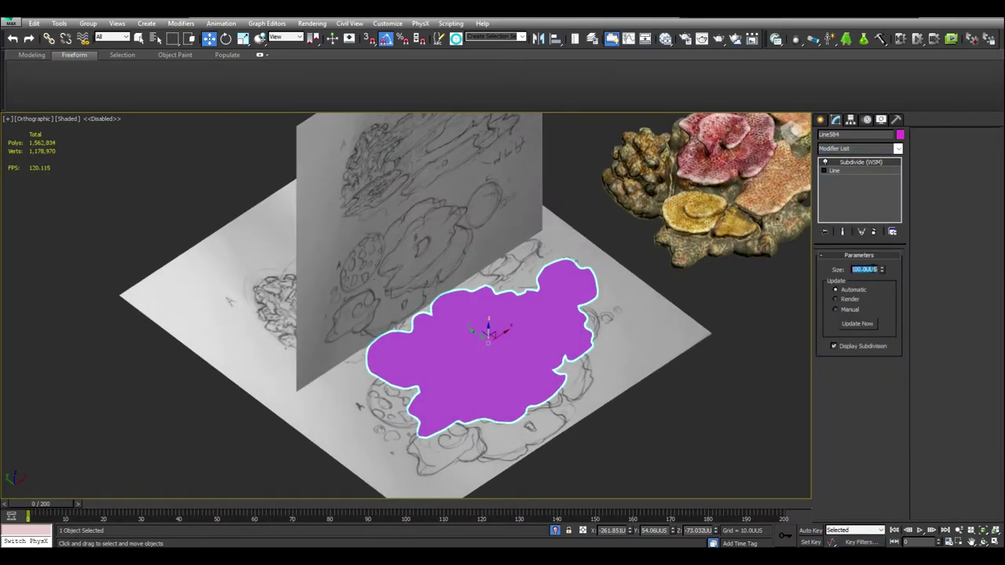
pyautogui.scroll(6, 557, 332)
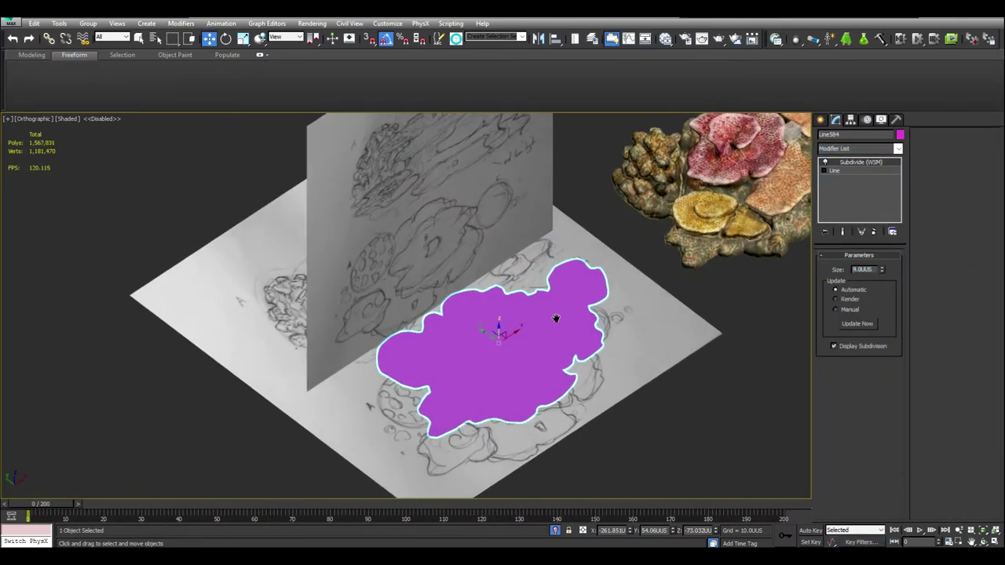
pyautogui.press('F4')
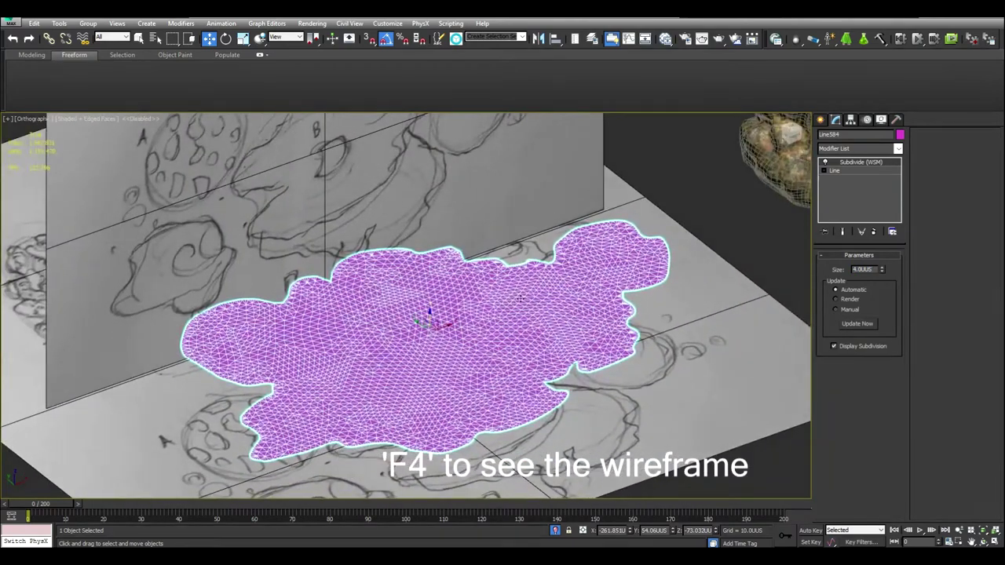
pyautogui.keyDown('alt'); pyautogui.moveTo(520, 298); pyautogui.dragTo(596, 275, button='middle'); pyautogui.keyUp('alt')
# Collapse the subdivided outline to an Editable Mesh and add an Edit Poly modifier on top.
pyautogui.click(899, 148)
pyautogui.click(899, 149)
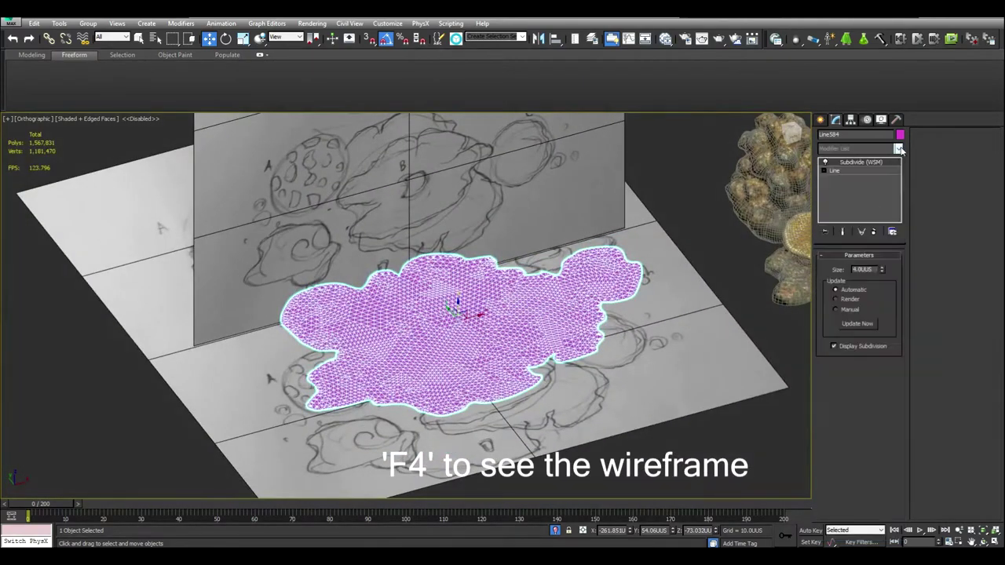
pyautogui.rightClick(860, 162)
pyautogui.click(894, 256)
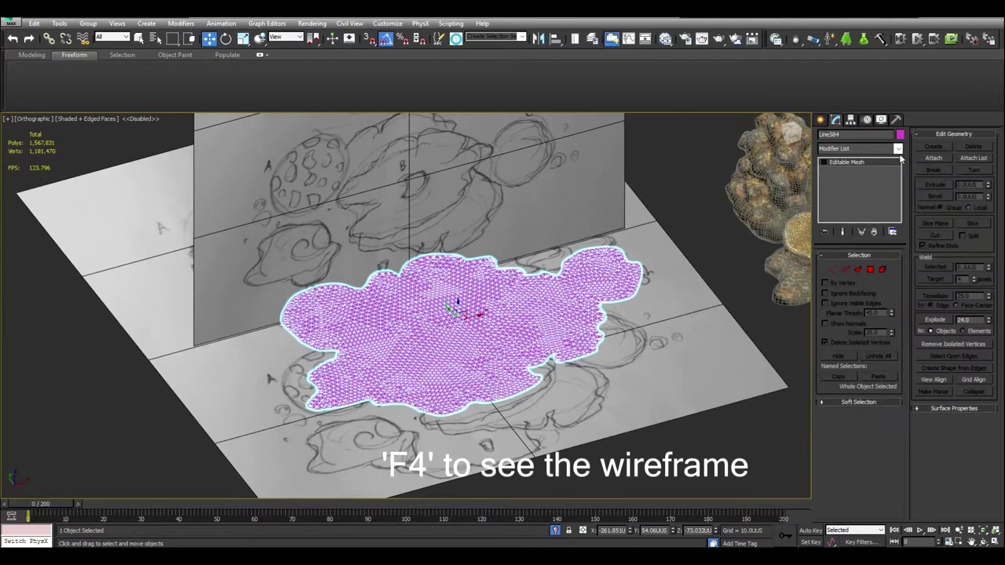
pyautogui.click(899, 148)
pyautogui.click(841, 184)
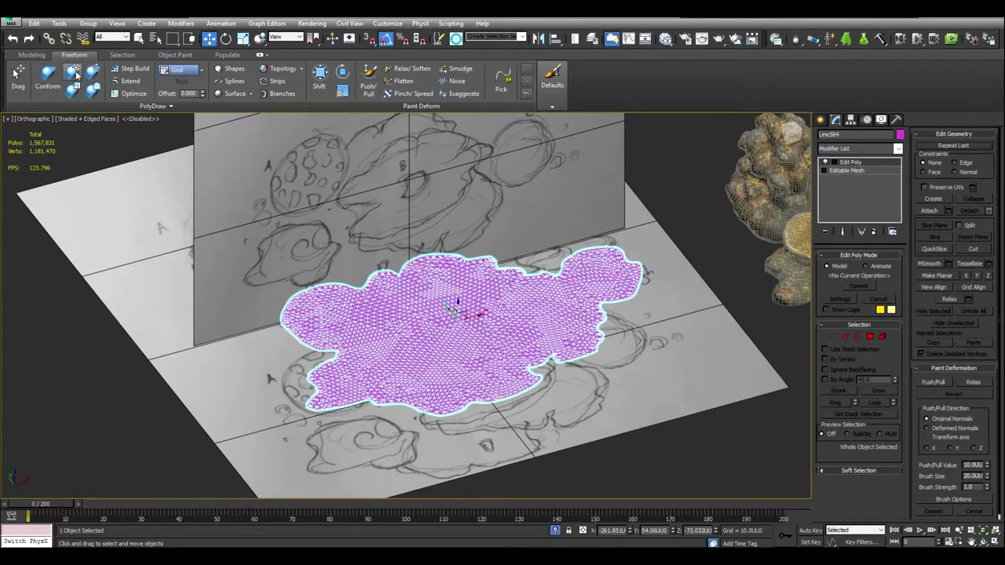
# Sculpt and relax a central mound and raised lobes with a Push/Pull brush of size 30, strength 1.5 and offset 4, hiding the edged faces.
pyautogui.click(369, 79)
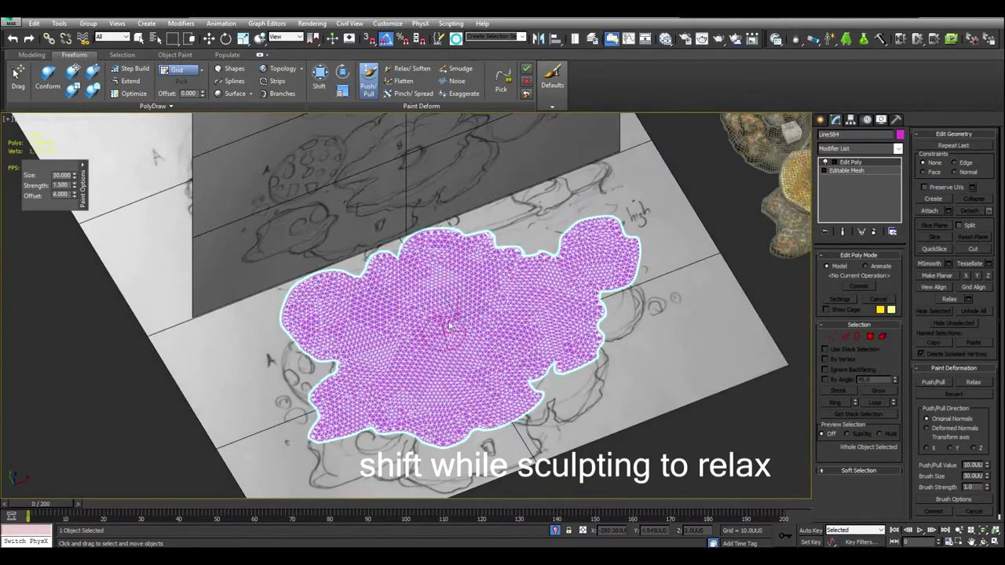
pyautogui.keyDown('shift'); pyautogui.moveTo(438, 316); pyautogui.dragTo(450, 318); pyautogui.keyUp('shift')
pyautogui.press('F4')
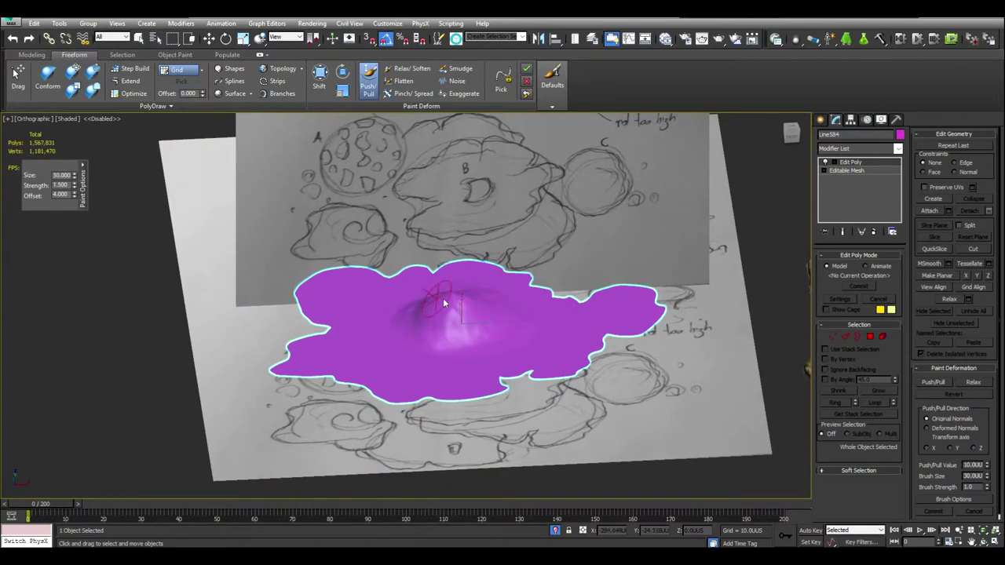
pyautogui.keyDown('alt'); pyautogui.moveTo(443, 302); pyautogui.dragTo(469, 320, button='middle'); pyautogui.keyUp('alt')
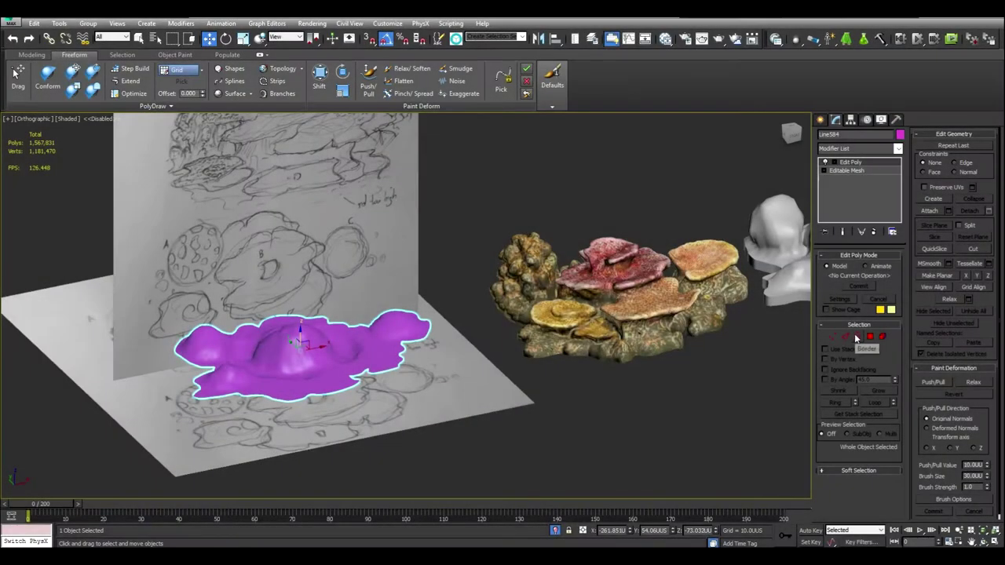
# Extend the purple mesh's open border edges downward along Z to about -87 units to form a side wall.
pyautogui.click(858, 337)
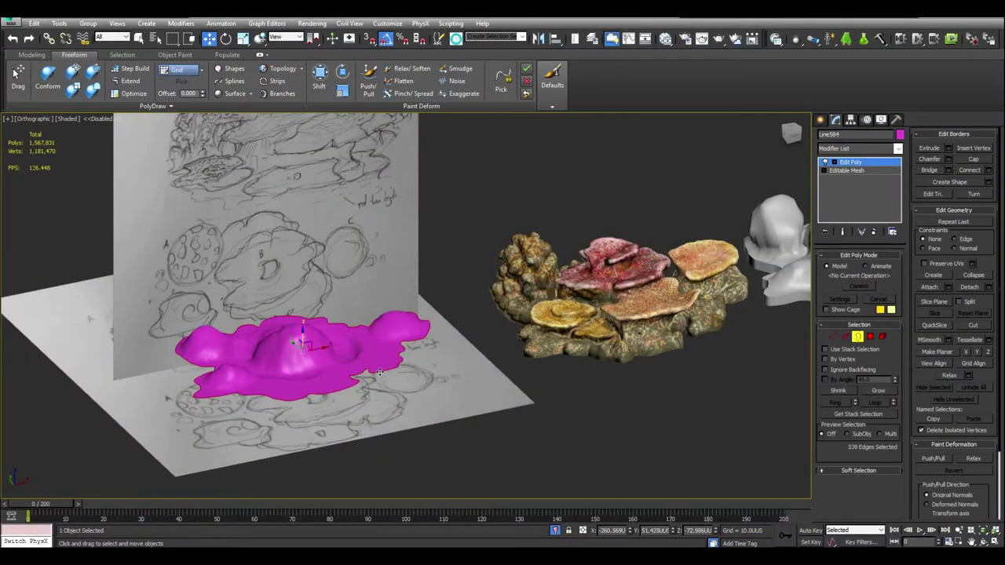
pyautogui.keyDown('alt'); pyautogui.moveTo(374, 373); pyautogui.dragTo(375, 354, button='middle'); pyautogui.keyUp('alt')
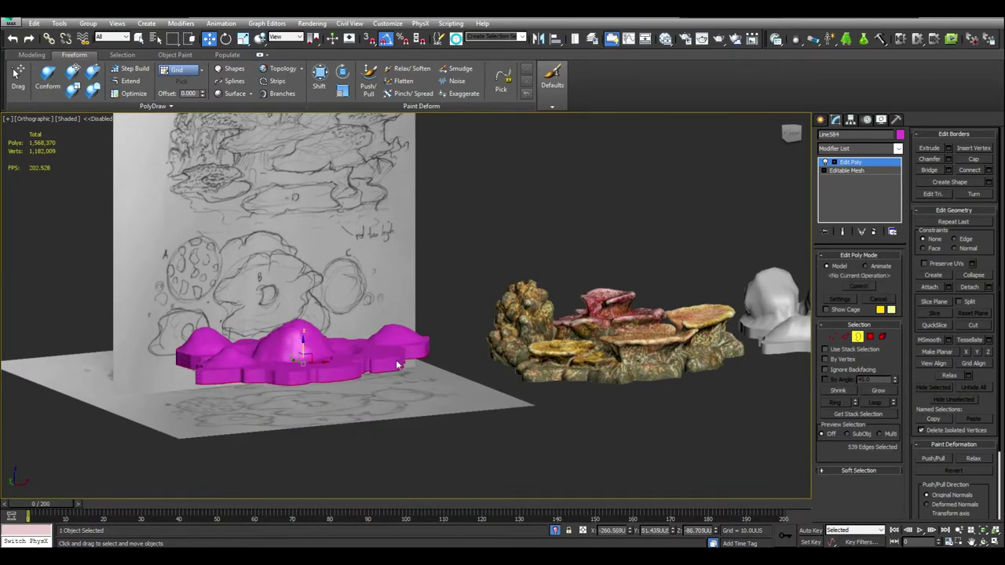
pyautogui.keyDown('alt'); pyautogui.moveTo(518, 335); pyautogui.dragTo(471, 374, button='middle'); pyautogui.keyUp('alt')
pyautogui.scroll(-3, 421, 372)
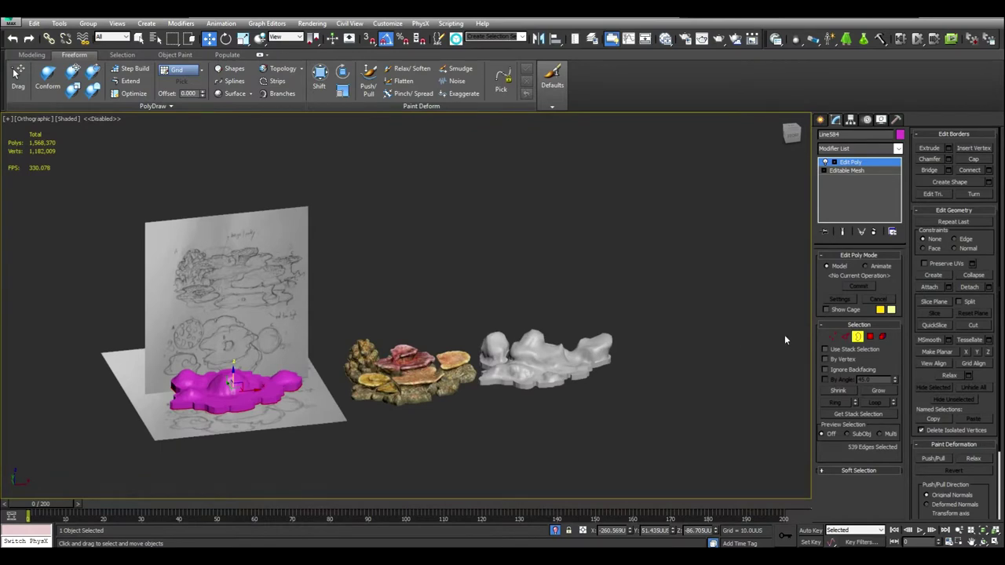
# Leave border editing and delete the purple mesh from the sketch planes.
pyautogui.click(857, 337)
pyautogui.press('Delete')
pyautogui.moveTo(410, 358); pyautogui.dragTo(367, 340, button='middle')
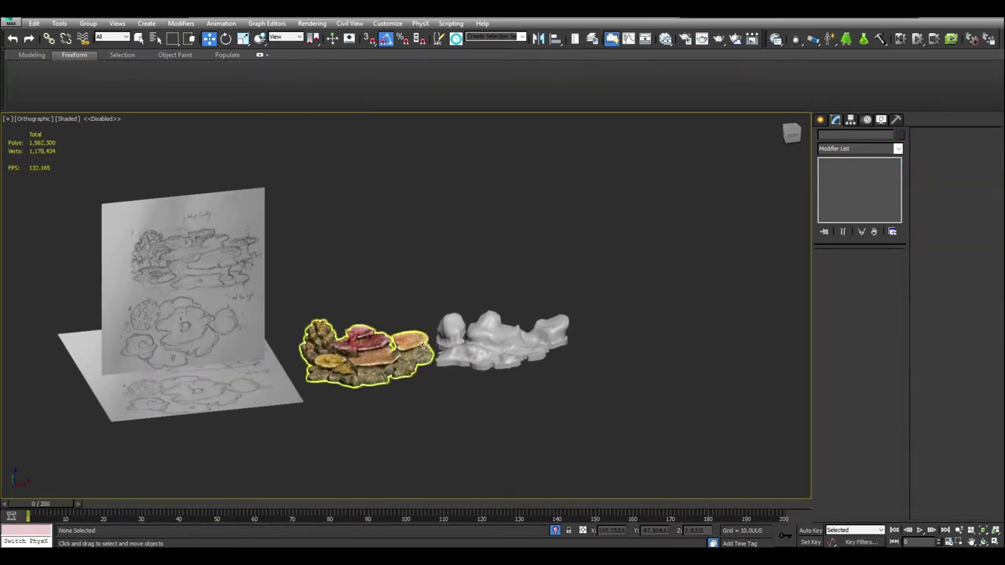
# Isolate the grey reef base and reset its X, Y and Z position to 0.
pyautogui.scroll(3, 488, 346)
pyautogui.click(507, 363)
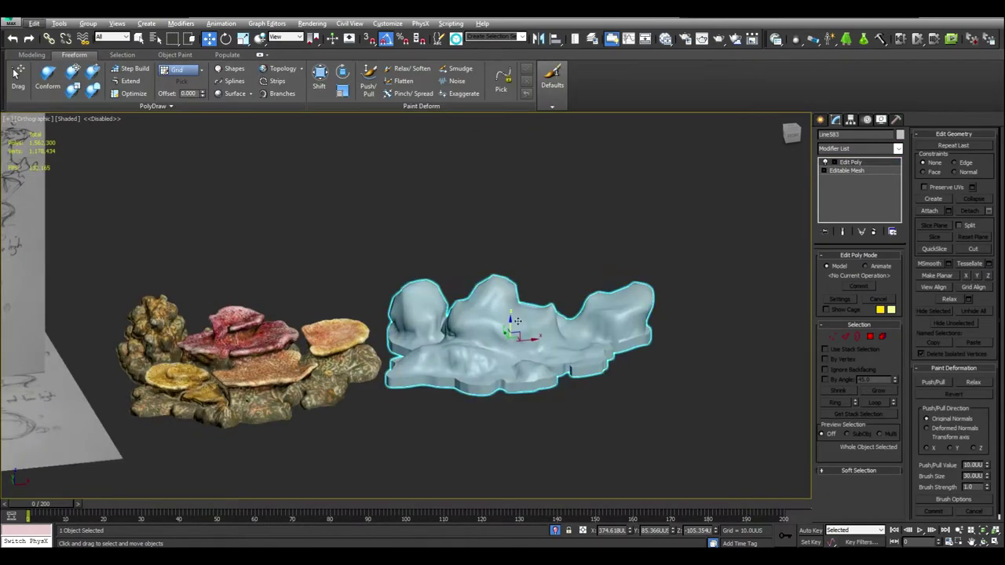
pyautogui.hotkey('alt', 'q')
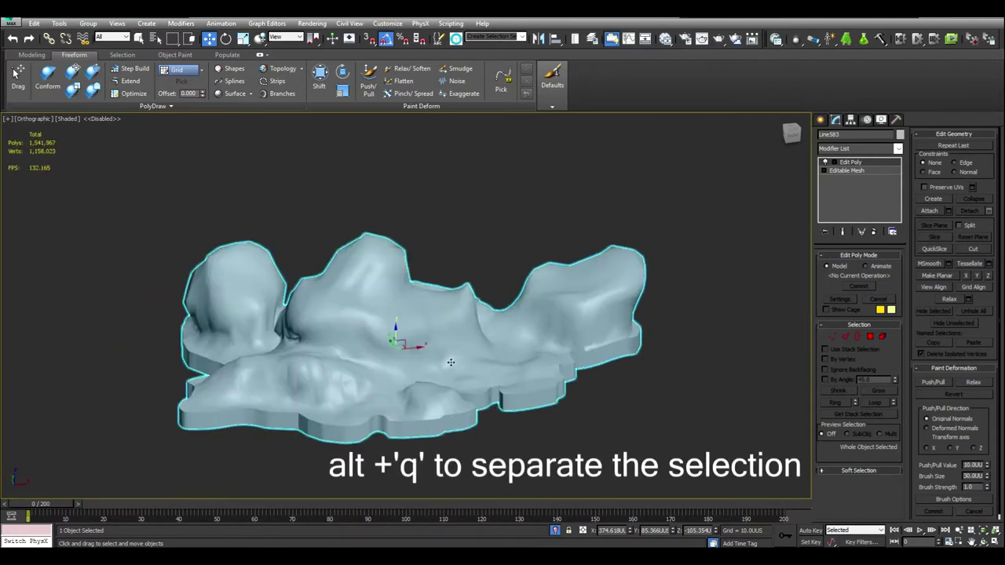
pyautogui.rightClick(631, 533)
pyautogui.rightClick(716, 531)
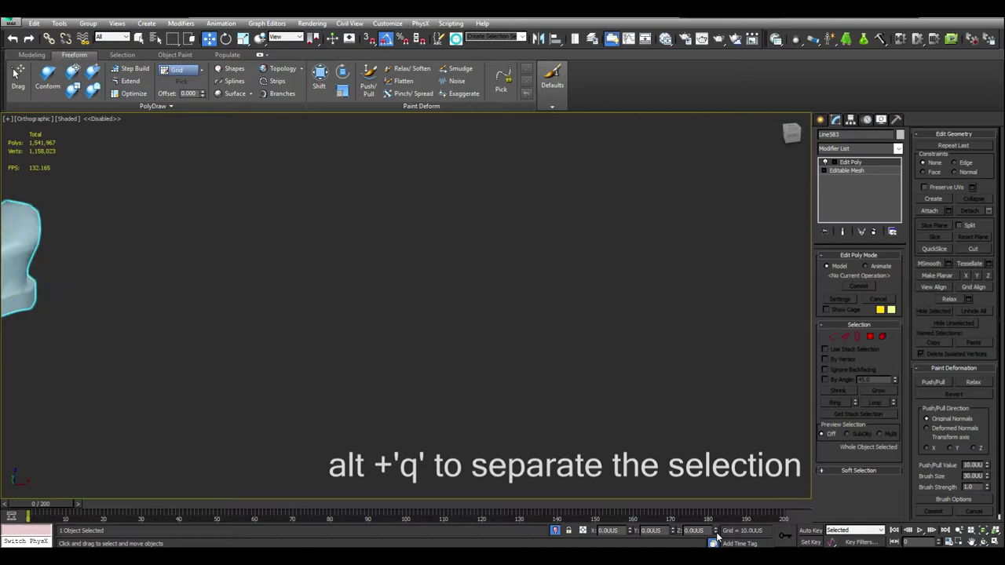
pyautogui.scroll(-3, 596, 427)
pyautogui.moveTo(596, 426); pyautogui.dragTo(711, 396, button='middle')
pyautogui.keyDown('alt'); pyautogui.moveTo(315, 333); pyautogui.dragTo(395, 352, button='middle'); pyautogui.keyUp('alt')
pyautogui.scroll(2, 317, 336)
# Export the isolated reef base in OBJ format over the existing experiment.obj in the rocks folder.
pyautogui.click(10, 20)
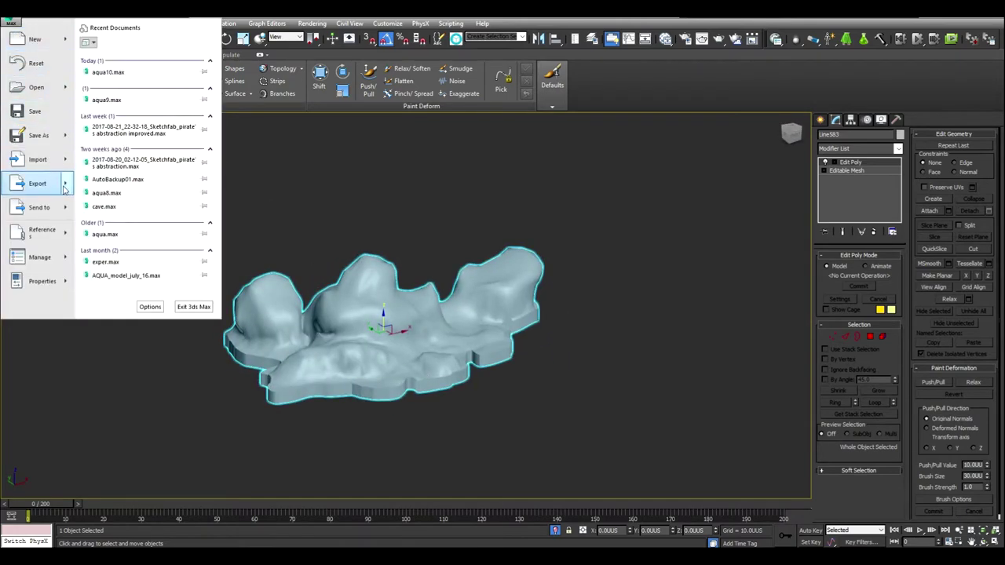
pyautogui.moveTo(65, 189)
pyautogui.click(147, 83)
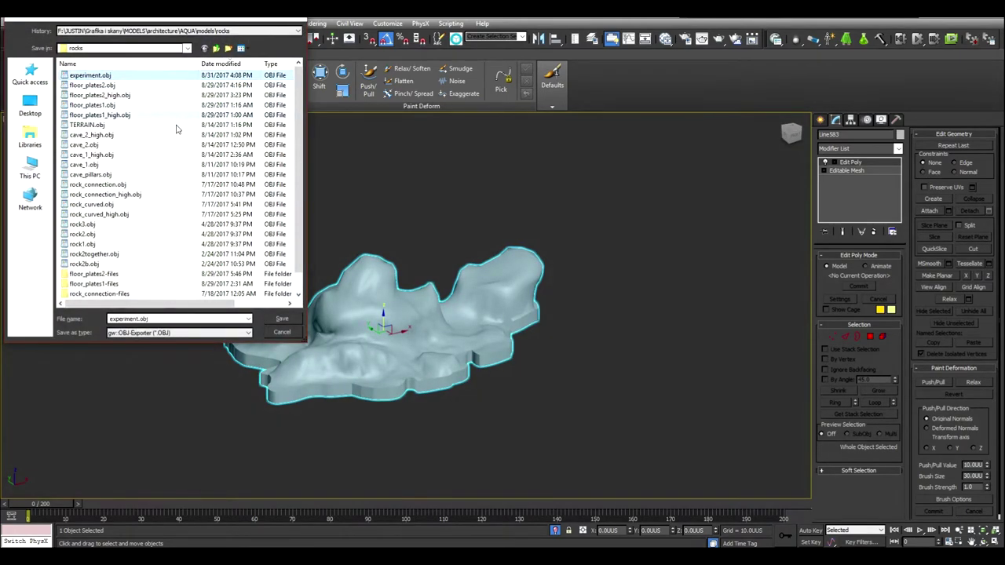
pyautogui.click(282, 320)
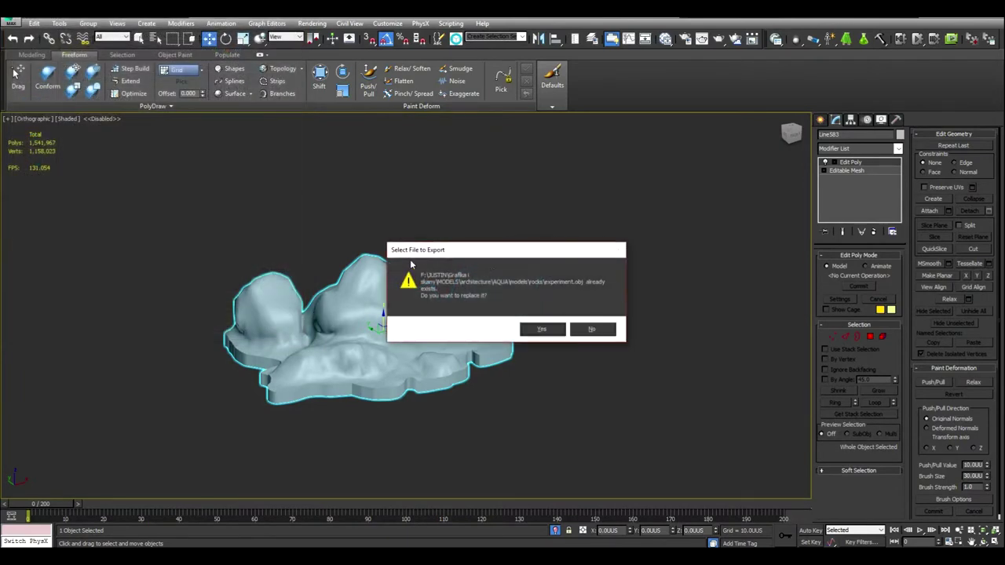
pyautogui.click(549, 329)
pyautogui.moveTo(494, 184); pyautogui.dragTo(635, 174)
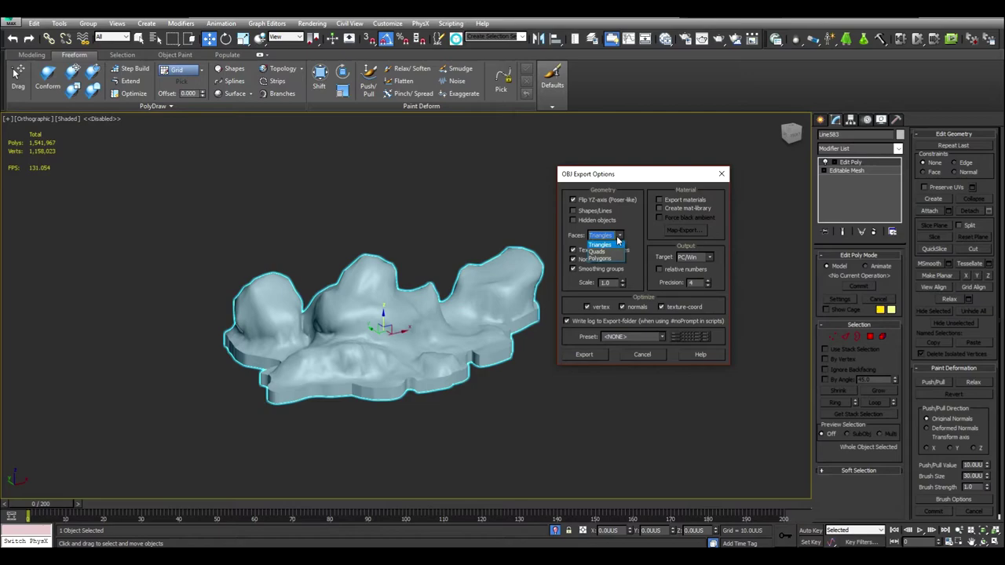
pyautogui.click(585, 355)
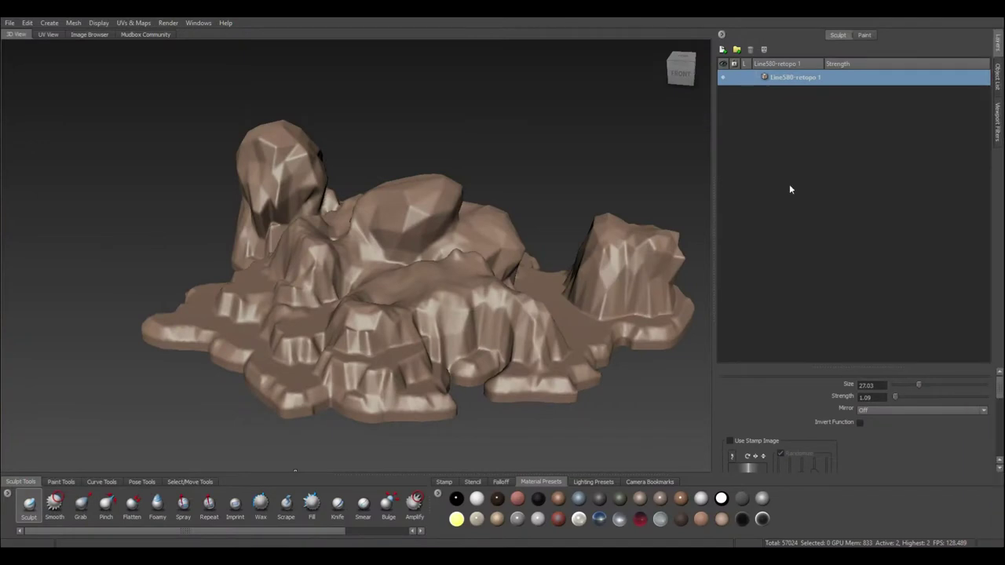
# Switch to Mudbox and open the existing Line580 Retopo Operation 1 for the rock mesh.
pyautogui.keyDown('alt'); pyautogui.moveTo(373, 247); pyautogui.dragTo(387, 285); pyautogui.keyUp('alt')
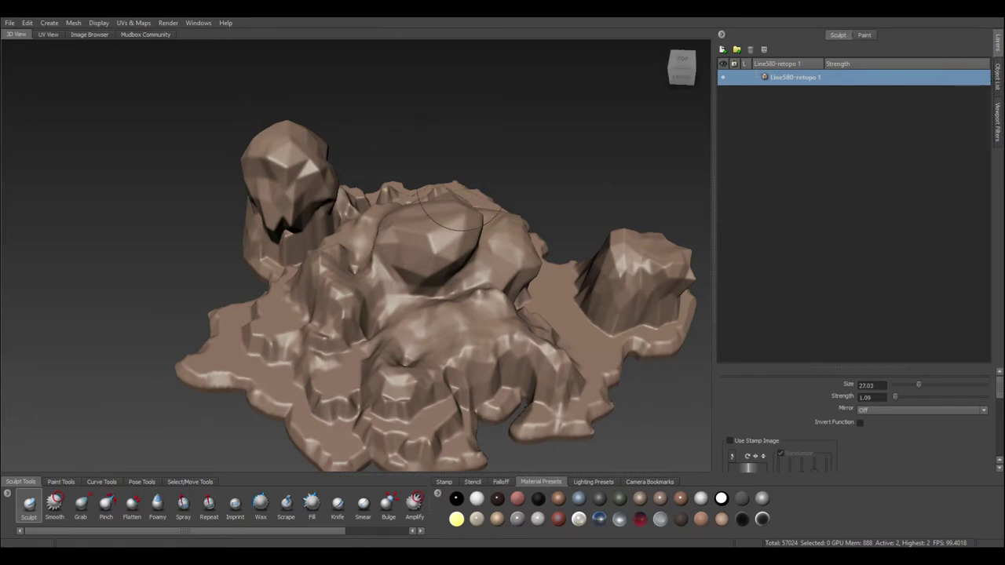
pyautogui.click(73, 22)
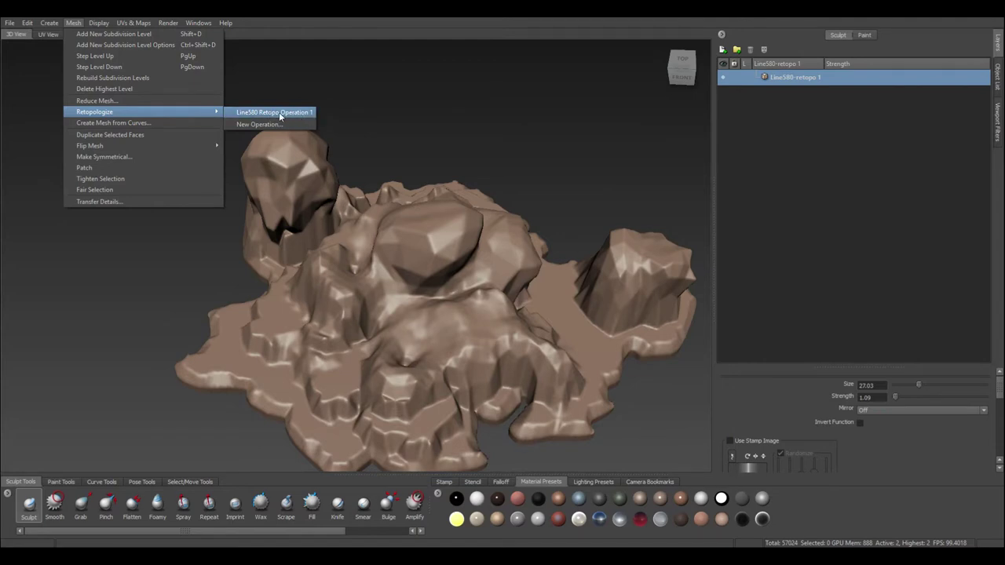
pyautogui.click(299, 117)
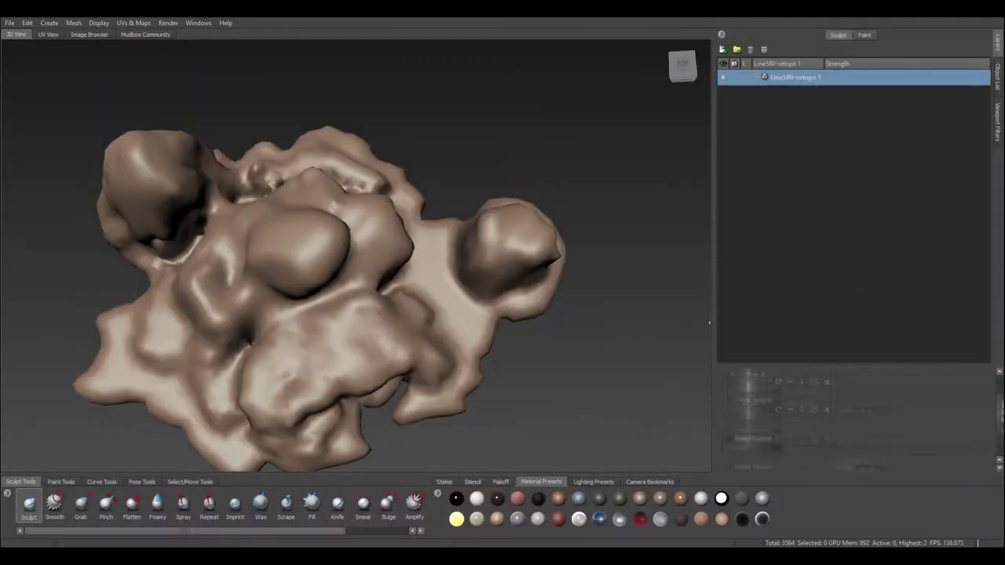
# Level the top of the front ledge with the Flatten tool at the lowest subdivision level.
pyautogui.moveTo(334, 320)
pyautogui.keyDown('alt'); pyautogui.mouseDown()
pyautogui.moveTo(294, 320)
pyautogui.moveTo(322, 350)
pyautogui.mouseUp(); pyautogui.keyUp('alt')
pyautogui.scroll(-4, 741, 431)
pyautogui.click(725, 464)
pyautogui.scroll(-4, 754, 448)
pyautogui.moveTo(332, 346)
pyautogui.mouseDown()
pyautogui.moveTo(309, 359)
pyautogui.moveTo(338, 346)
pyautogui.mouseUp()
pyautogui.keyDown('alt'); pyautogui.moveTo(338, 345); pyautogui.dragTo(369, 354); pyautogui.keyUp('alt')
pyautogui.keyDown('alt'); pyautogui.moveTo(337, 196); pyautogui.dragTo(279, 274); pyautogui.keyUp('alt')
pyautogui.keyDown('alt'); pyautogui.moveTo(279, 275); pyautogui.dragTo(259, 259); pyautogui.keyUp('alt')
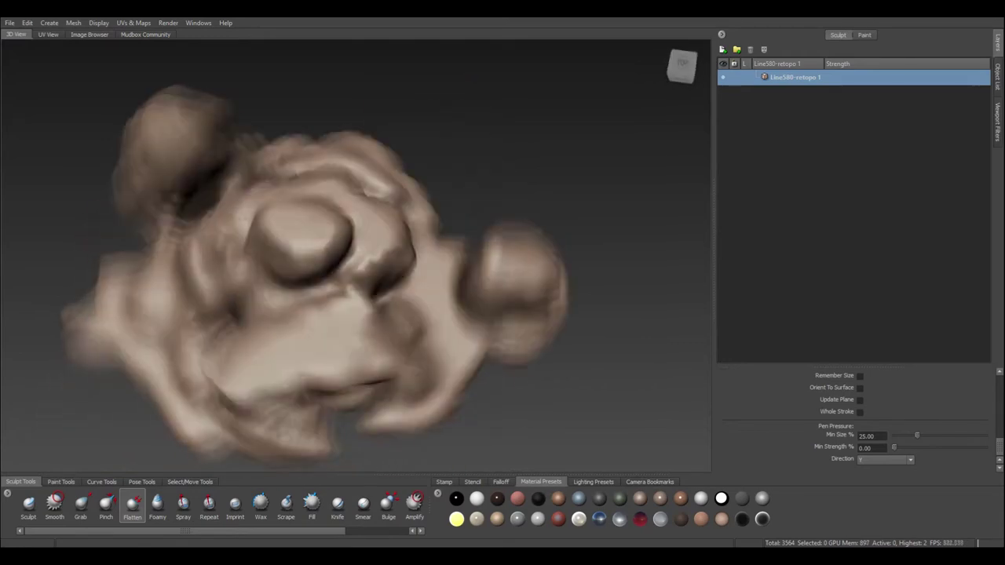
pyautogui.keyDown('alt'); pyautogui.moveTo(377, 252); pyautogui.dragTo(400, 251); pyautogui.keyUp('alt')
pyautogui.moveTo(408, 181)
pyautogui.keyDown('alt'); pyautogui.mouseDown()
pyautogui.moveTo(447, 345)
pyautogui.moveTo(440, 259)
pyautogui.moveTo(298, 251)
pyautogui.mouseUp(); pyautogui.keyUp('alt')
# Hide the interface panels, flatten the top of the central knob and shape the outlying mound into a broad overhanging plate.
pyautogui.press('1')
pyautogui.press('Tab')
pyautogui.moveTo(480, 314)
pyautogui.keyDown('alt'); pyautogui.mouseDown()
pyautogui.moveTo(597, 274)
pyautogui.moveTo(370, 417)
pyautogui.mouseUp(); pyautogui.keyUp('alt')
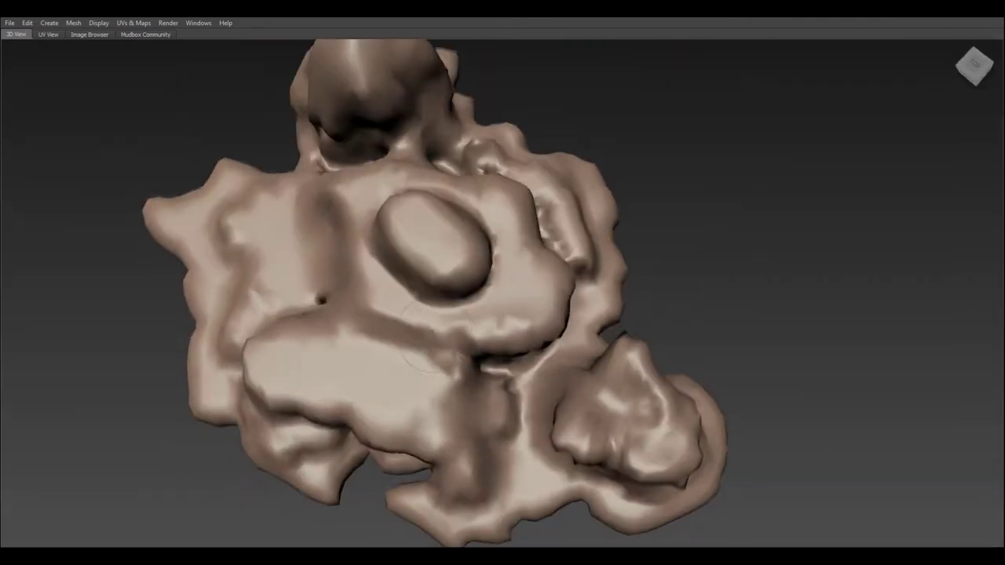
pyautogui.keyDown('alt'); pyautogui.moveTo(630, 443); pyautogui.dragTo(595, 362, button='middle'); pyautogui.keyUp('alt')
pyautogui.moveTo(536, 361)
pyautogui.keyDown('alt'); pyautogui.mouseDown()
pyautogui.moveTo(738, 235)
pyautogui.moveTo(736, 226)
pyautogui.moveTo(730, 244)
pyautogui.moveTo(676, 271)
pyautogui.moveTo(550, 236)
pyautogui.moveTo(691, 235)
pyautogui.moveTo(534, 240)
pyautogui.moveTo(491, 252)
pyautogui.moveTo(507, 318)
pyautogui.moveTo(424, 306)
pyautogui.mouseUp(); pyautogui.keyUp('alt')
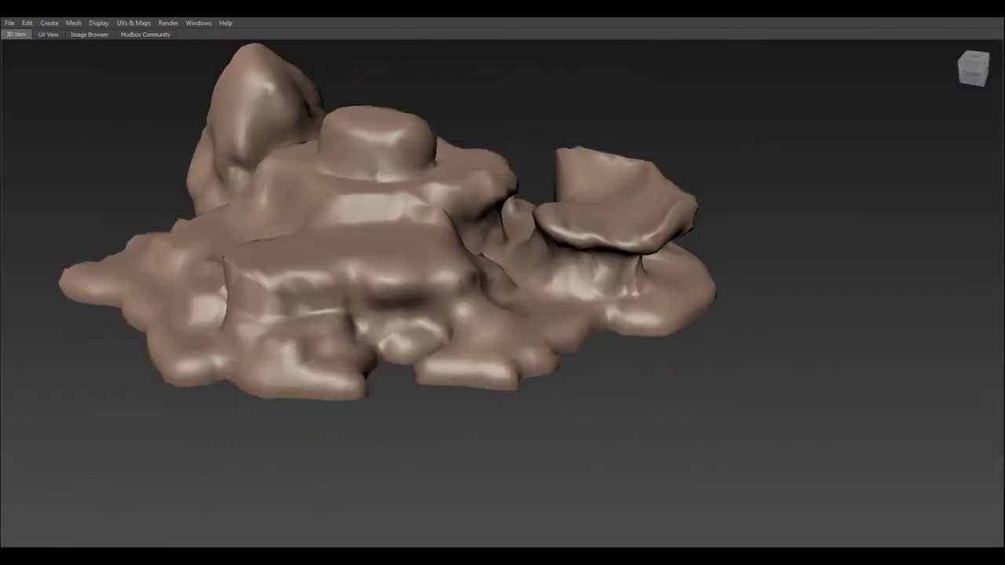
pyautogui.keyDown('alt'); pyautogui.moveTo(424, 306); pyautogui.dragTo(366, 307); pyautogui.keyUp('alt')
pyautogui.keyDown('alt'); pyautogui.moveTo(539, 256); pyautogui.dragTo(471, 259); pyautogui.keyUp('alt')
pyautogui.keyDown('alt'); pyautogui.moveTo(365, 306); pyautogui.dragTo(385, 307); pyautogui.keyUp('alt')
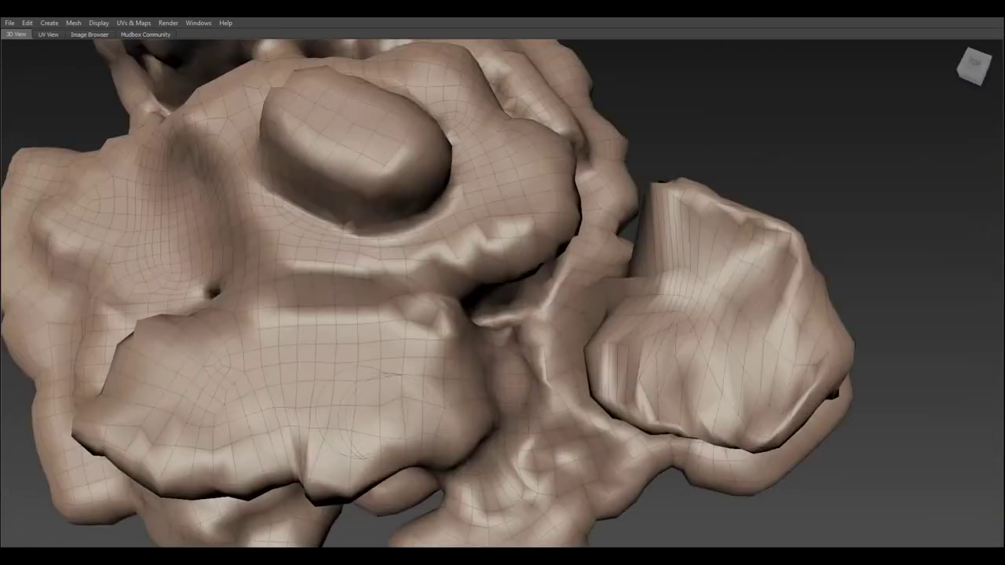
# Inspect the front ledge at subdivision level 2, return to level 0 and pick the Scrape tool for more shaping.
pyautogui.press('pageup')
pyautogui.press('pageup')
pyautogui.moveTo(362, 451)
pyautogui.keyDown('alt'); pyautogui.mouseDown(button='right')
pyautogui.moveTo(460, 263)
pyautogui.moveTo(472, 337)
pyautogui.mouseUp(button='right'); pyautogui.keyUp('alt')
pyautogui.keyDown('alt'); pyautogui.moveTo(471, 337); pyautogui.dragTo(548, 319); pyautogui.keyUp('alt')
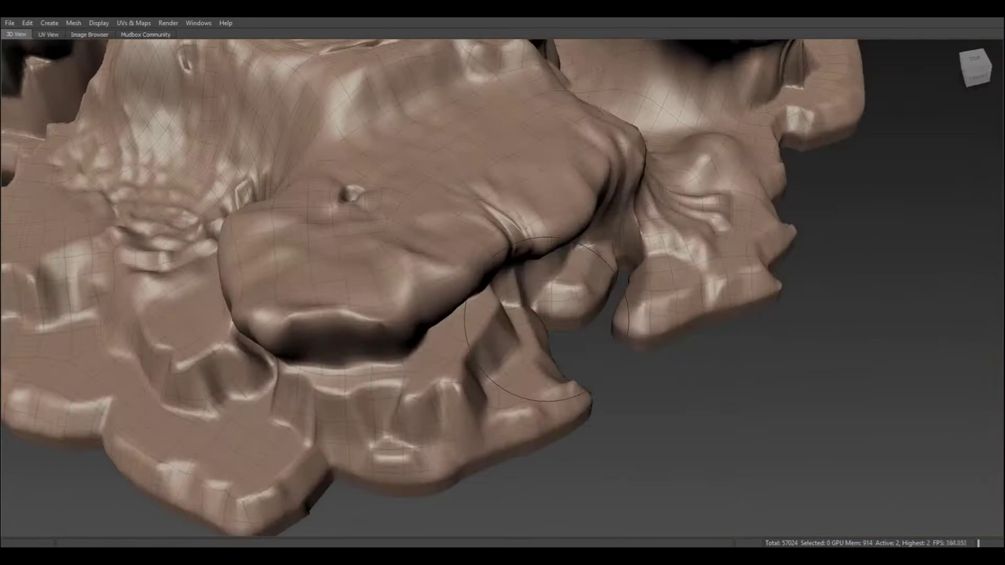
pyautogui.press('pagedown')
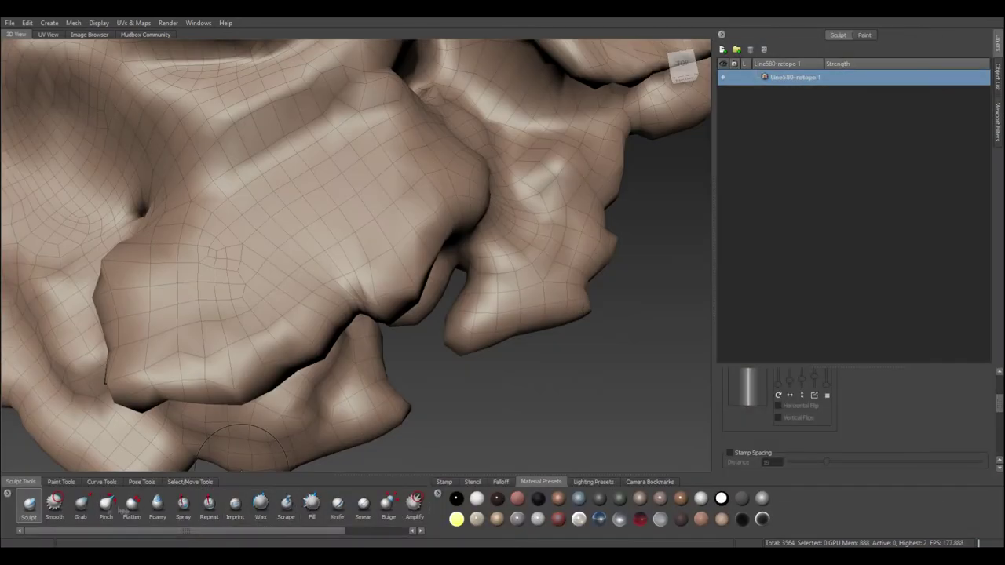
pyautogui.scroll(-3, 121, 509)
pyautogui.click(284, 507)
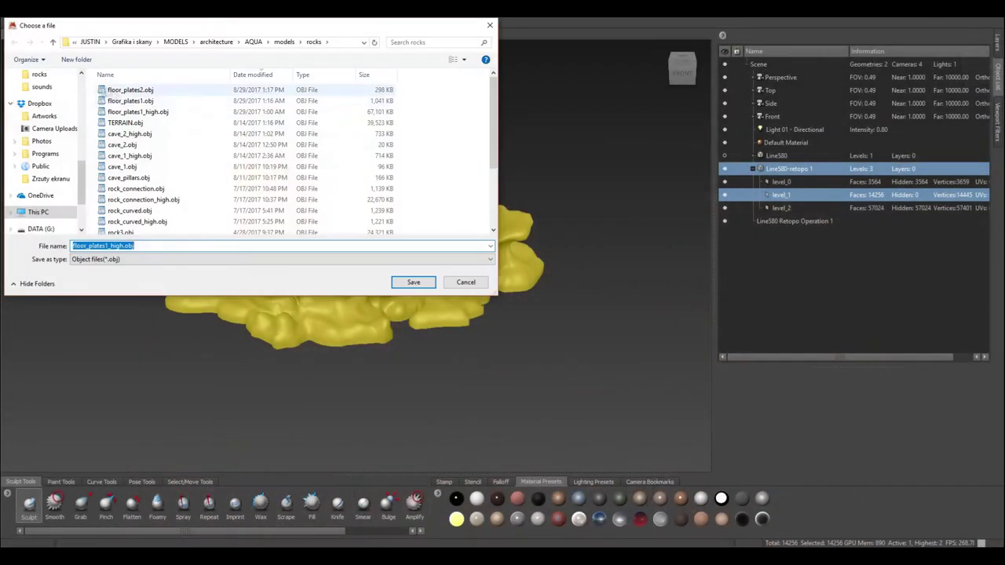
# Export the level_1 mesh over floor_plates2.obj and load it on its own in a new scene.
pyautogui.click(107, 91)
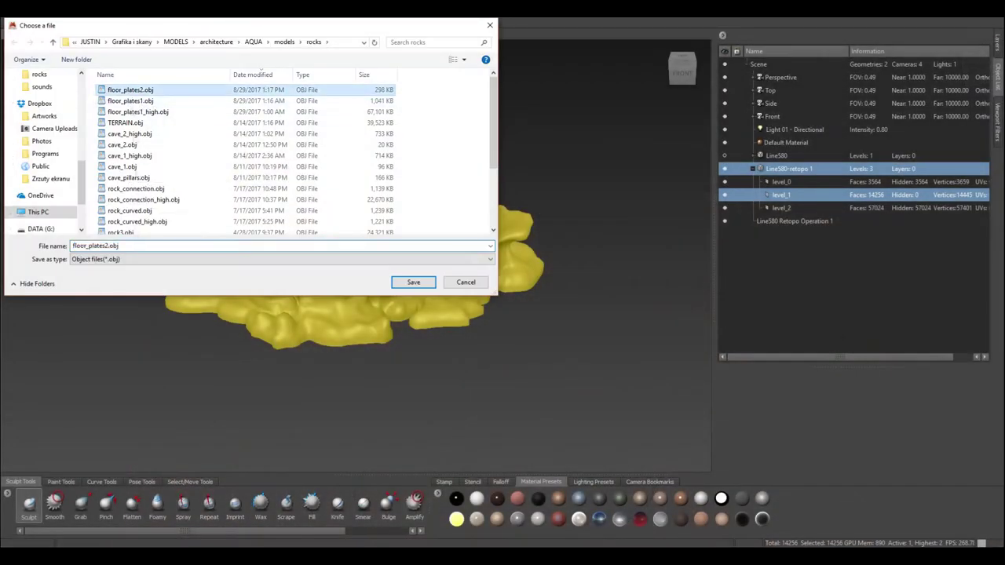
pyautogui.click(413, 282)
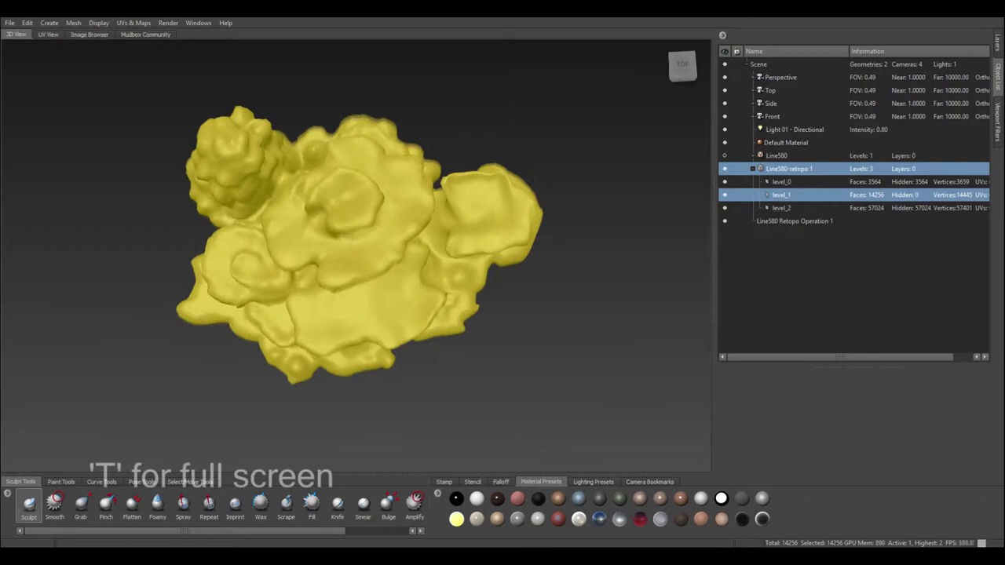
pyautogui.click(10, 22)
pyautogui.click(87, 38)
pyautogui.click(502, 294)
pyautogui.click(631, 173)
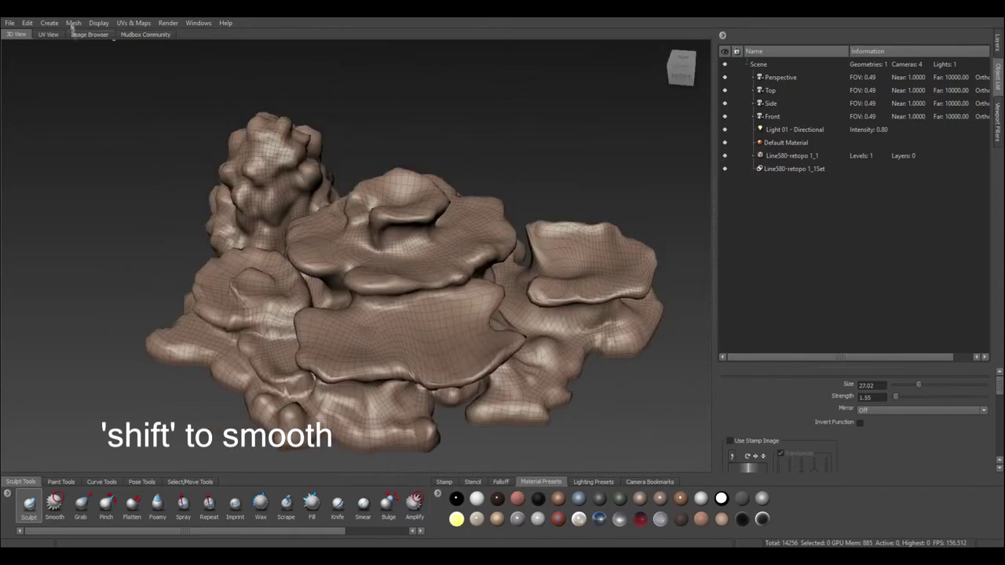
# Retopologize the imported mesh with a new operation that transfers the sculpted detail to the output mesh.
pyautogui.click(73, 22)
pyautogui.moveTo(94, 112)
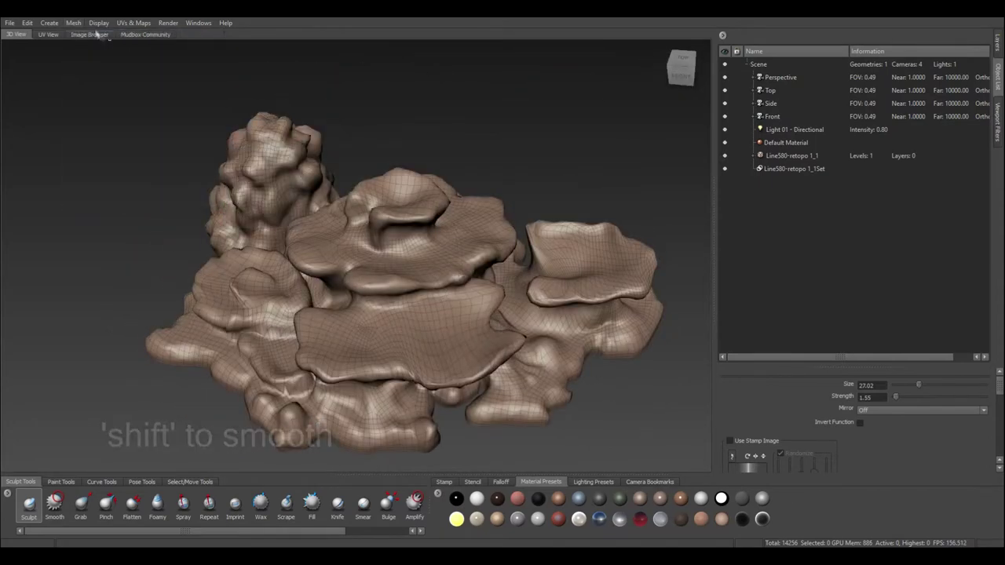
pyautogui.click(257, 113)
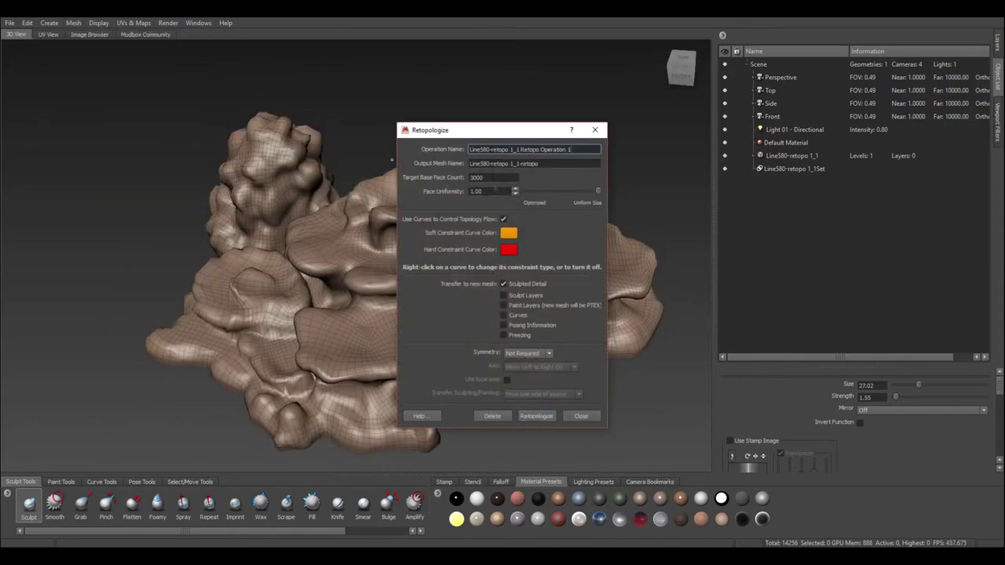
pyautogui.press('Return')
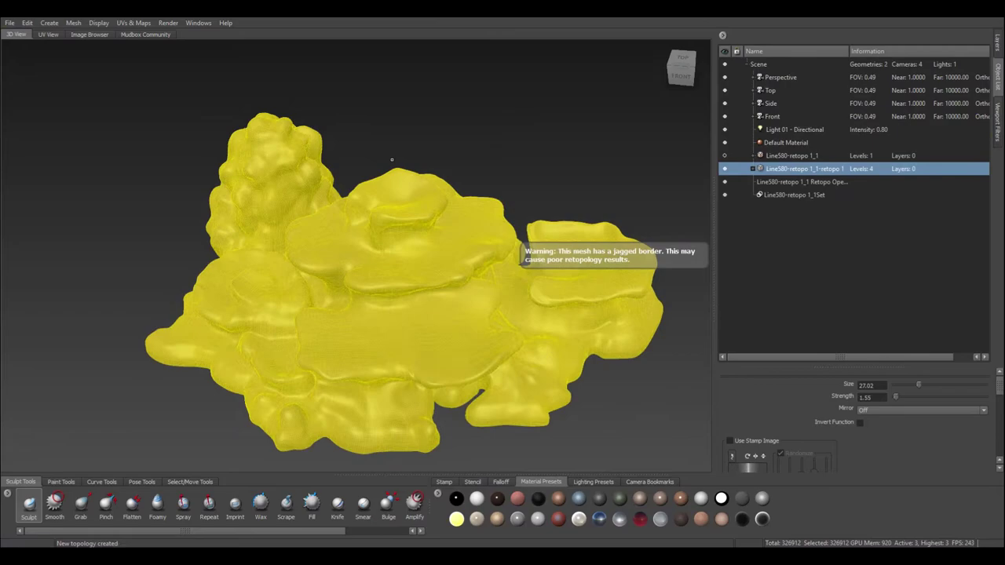
# Clear the mesh selection and refine the knobbly coral column with the Scrape tool at size 6.92 and strength 4.64.
pyautogui.press('d')
pyautogui.keyDown('alt'); pyautogui.moveTo(399, 316); pyautogui.dragTo(353, 283); pyautogui.keyUp('alt')
pyautogui.keyDown('alt'); pyautogui.moveTo(542, 302); pyautogui.dragTo(566, 298); pyautogui.keyUp('alt')
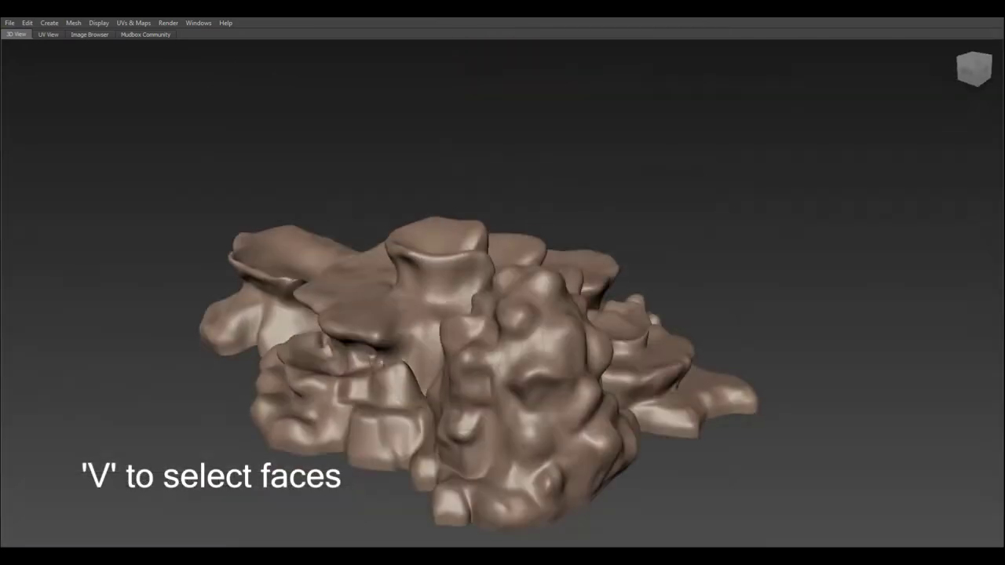
pyautogui.click(286, 502)
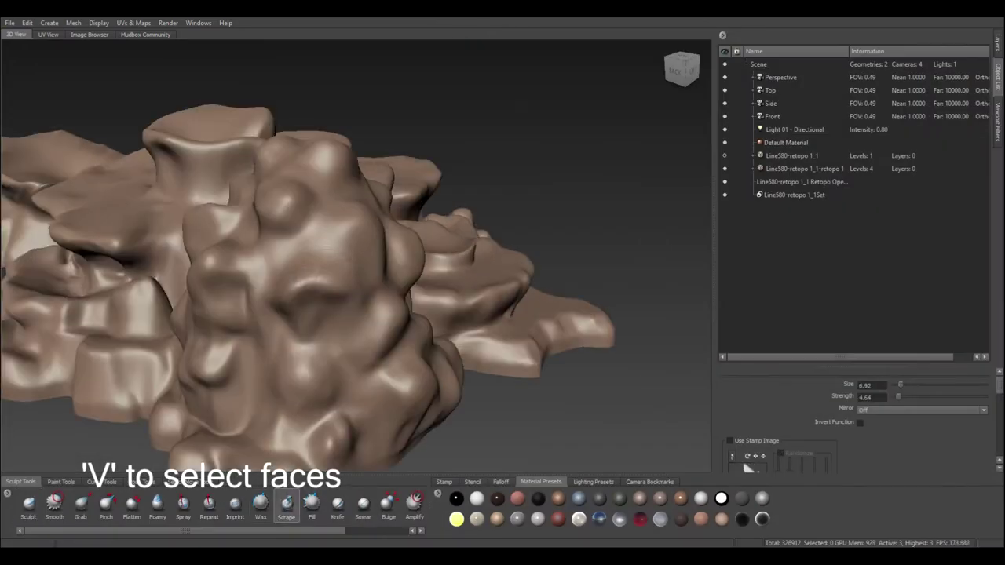
pyautogui.keyDown('alt'); pyautogui.moveTo(353, 283); pyautogui.dragTo(566, 246); pyautogui.keyUp('alt')
pyautogui.press('Tab')
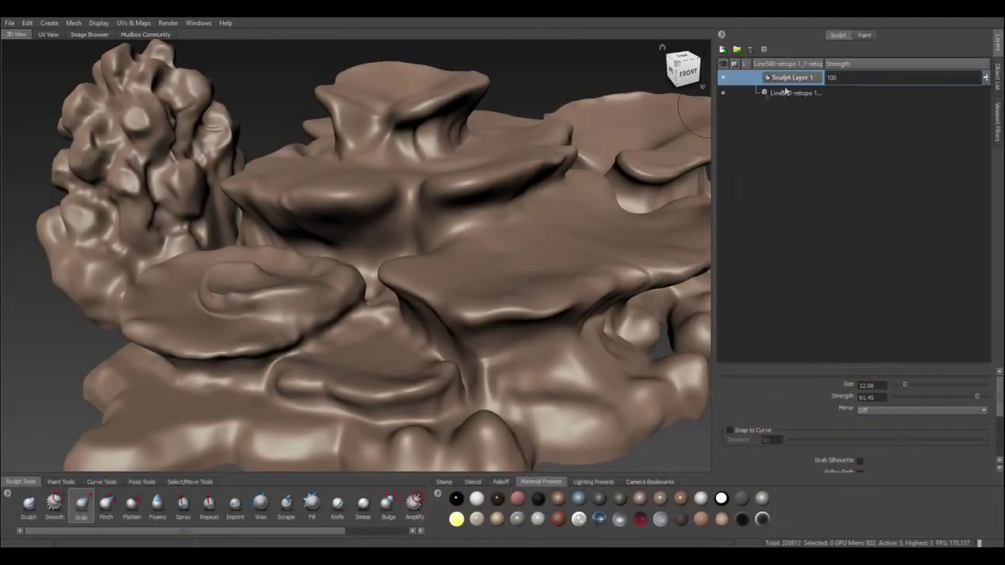
# Rename Sculpt Layer 1 as detaail.
pyautogui.rightClick(788, 80)
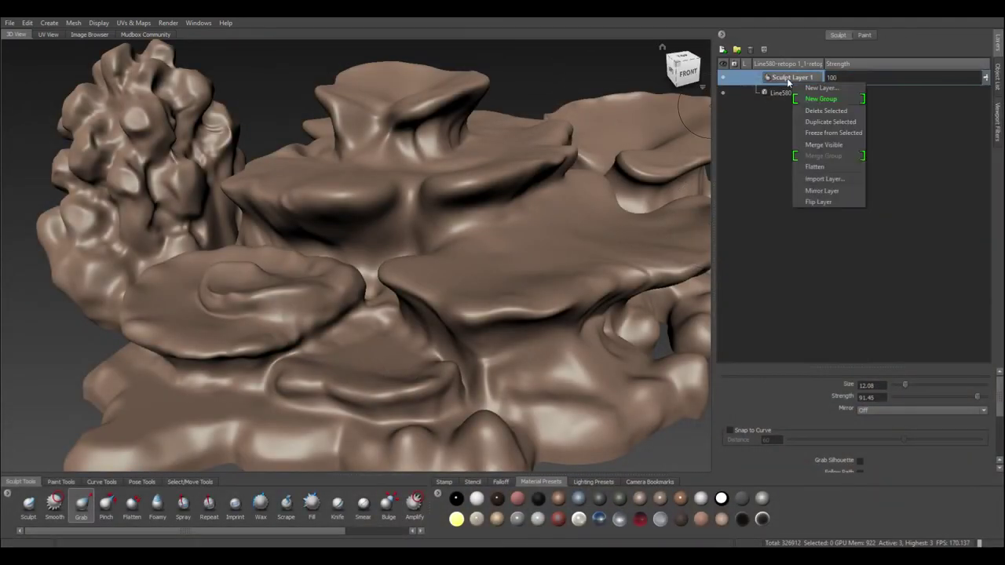
pyautogui.click(786, 81)
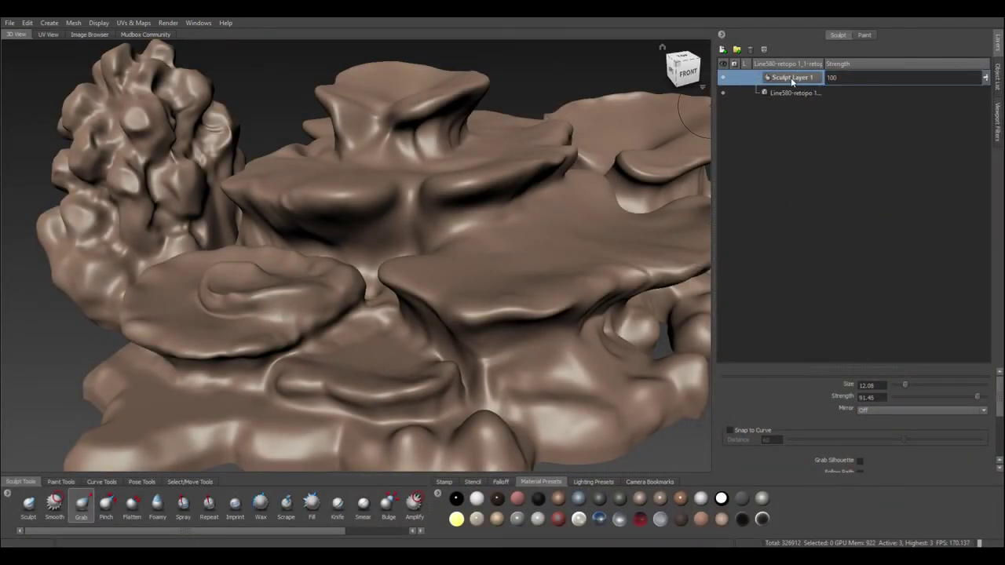
# Load a speckled grayscale stencil for detailing and scale and position it over the flat coral plates.
pyautogui.keyDown('alt'); pyautogui.moveTo(353, 314); pyautogui.dragTo(105, 463); pyautogui.keyUp('alt')
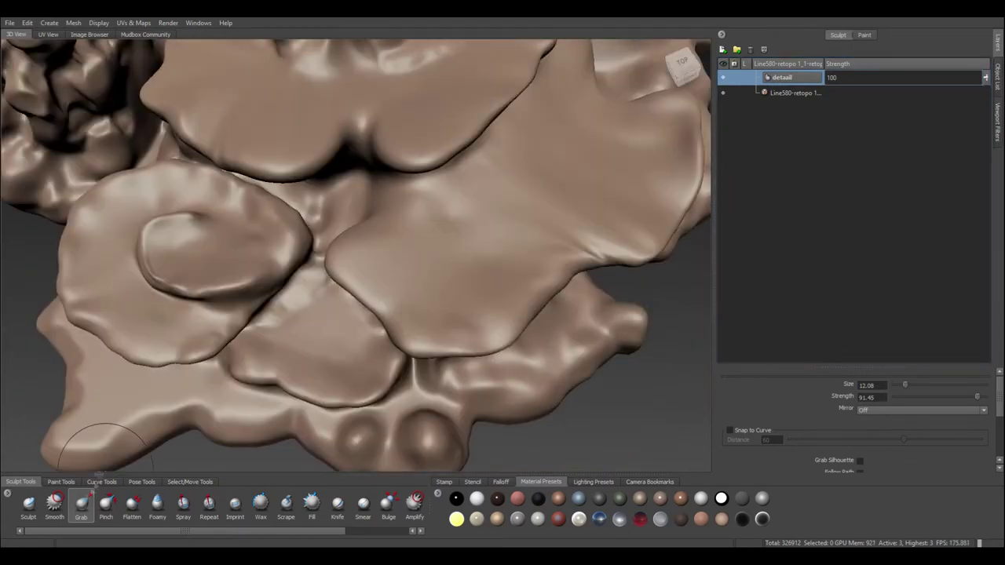
pyautogui.click(473, 482)
pyautogui.moveTo(644, 531); pyautogui.dragTo(784, 531)
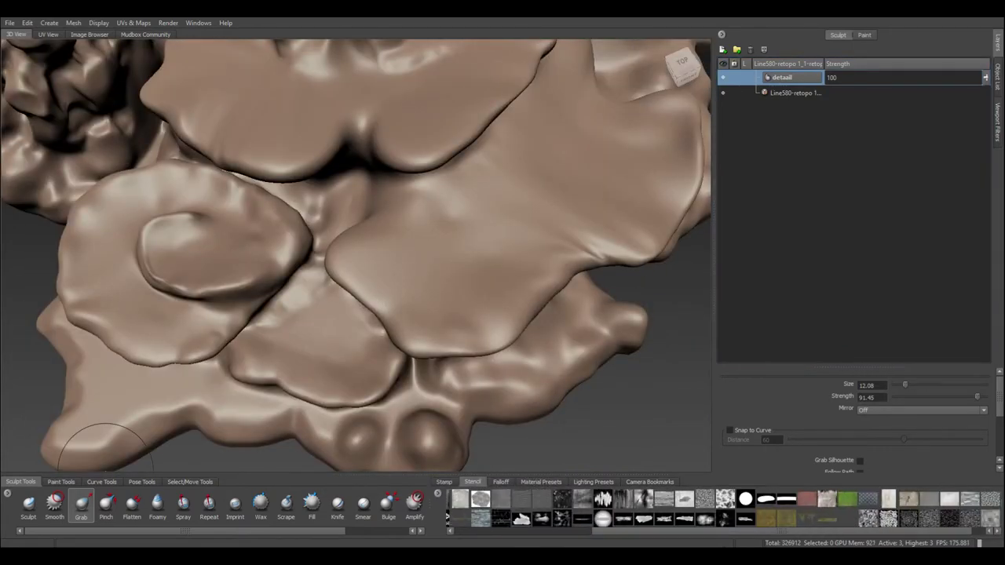
pyautogui.click(724, 499)
pyautogui.moveTo(354, 377)
pyautogui.keyDown('alt'); pyautogui.mouseDown()
pyautogui.moveTo(473, 318)
pyautogui.moveTo(553, 337)
pyautogui.moveTo(439, 330)
pyautogui.moveTo(428, 302)
pyautogui.moveTo(420, 315)
pyautogui.mouseUp(); pyautogui.keyUp('alt')
pyautogui.press('Tab')
pyautogui.press('Tab')
pyautogui.press('Tab')
pyautogui.moveTo(503, 315); pyautogui.dragTo(597, 314, button='right')
pyautogui.moveTo(502, 314); pyautogui.dragTo(467, 314, button='middle')
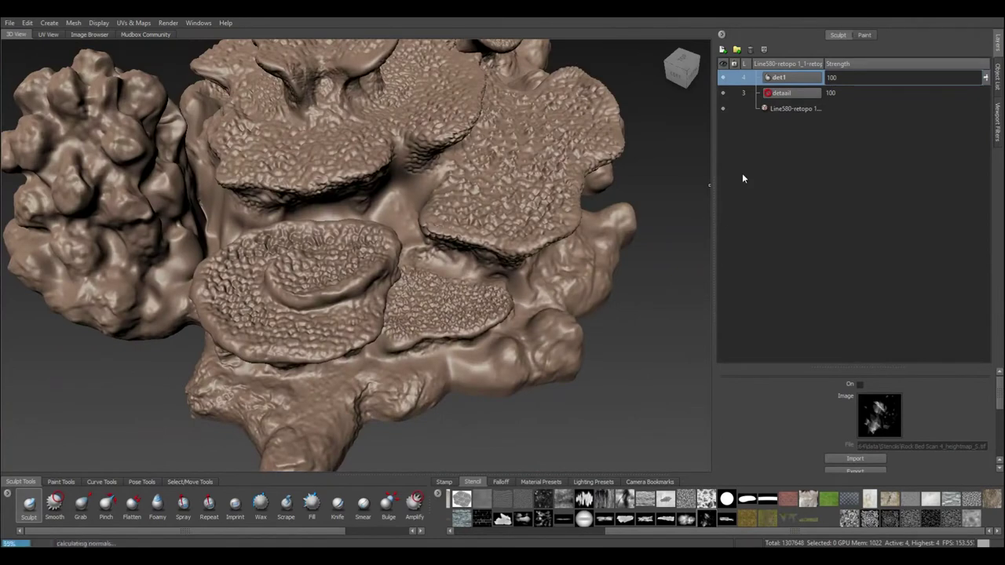
# Lower the displayed subdivision to level_1 and export that mesh over floor_plates2.obj in the rocks folder.
pyautogui.press('pagedown')
pyautogui.press('pagedown')
pyautogui.press('pagedown')
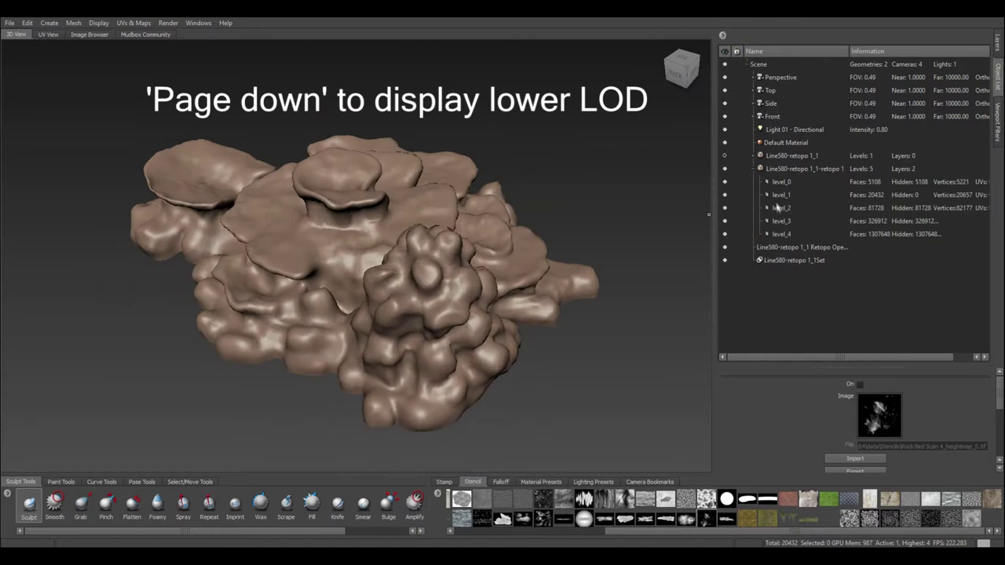
pyautogui.click(777, 198)
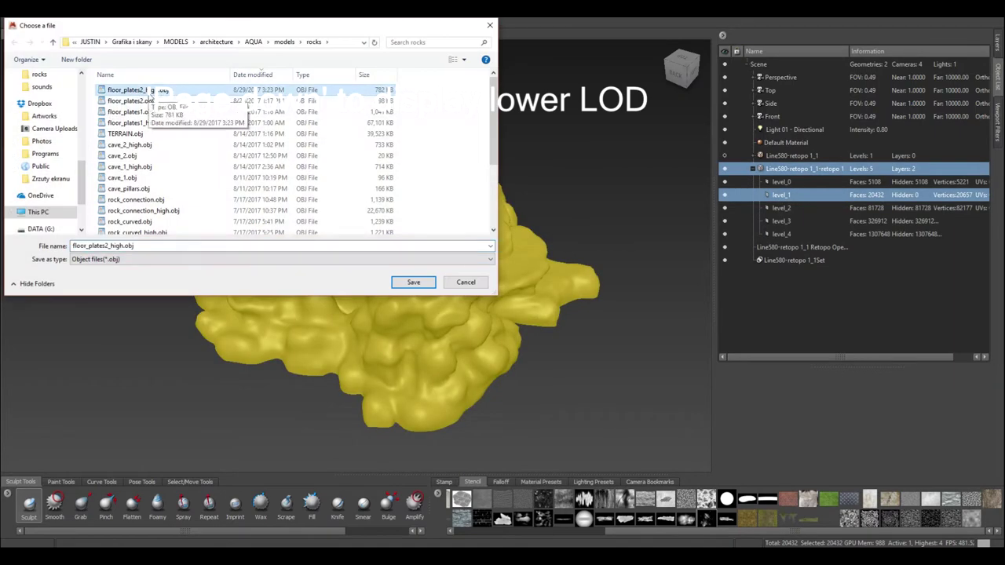
pyautogui.doubleClick(149, 102)
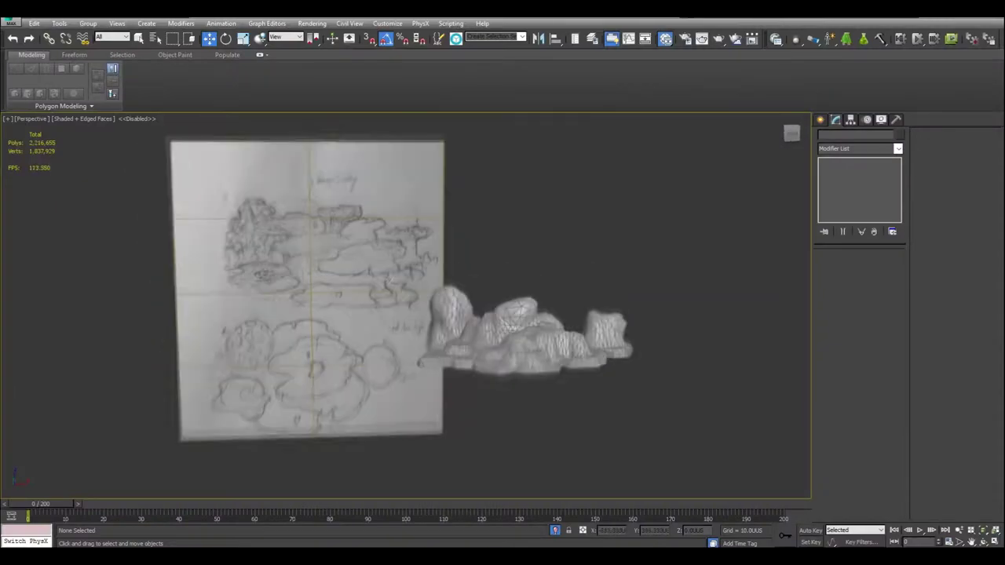
# Switch to 3ds Max, import floor_plates2 from the rocks folder and change its object colour to grey.
pyautogui.keyDown('alt'); pyautogui.moveTo(502, 314); pyautogui.dragTo(535, 333, button='middle'); pyautogui.keyUp('alt')
pyautogui.click(535, 333)
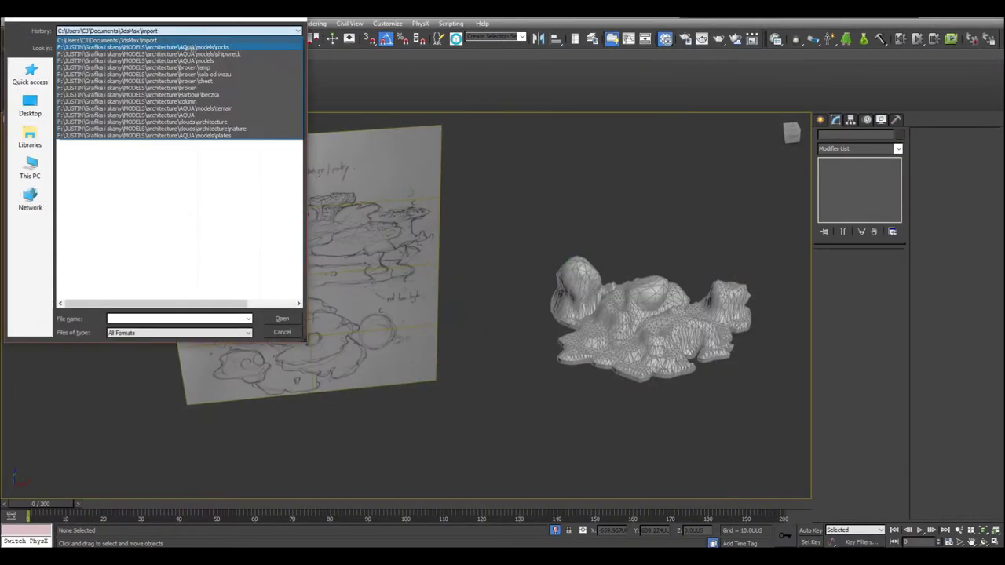
pyautogui.click(417, 456)
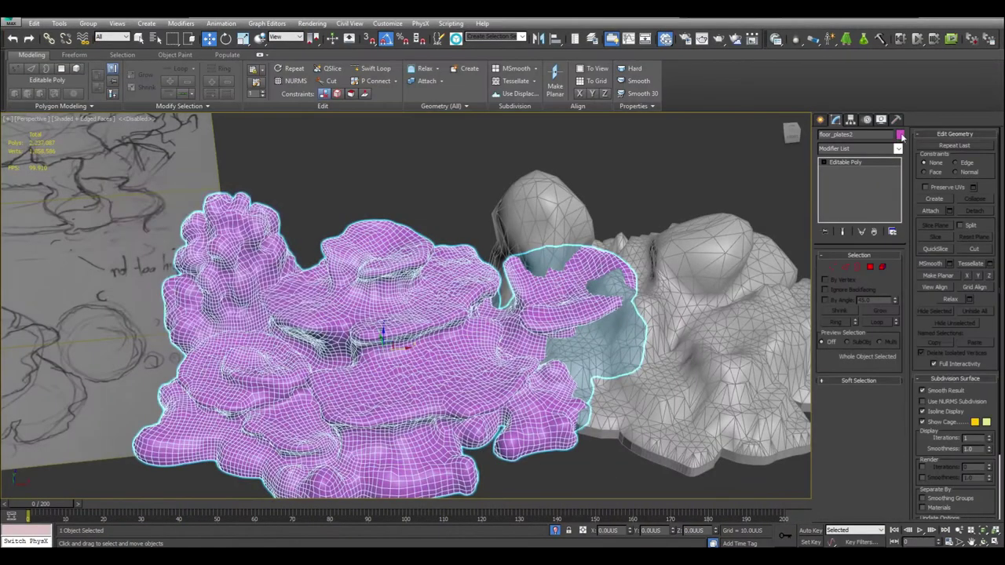
pyautogui.click(900, 134)
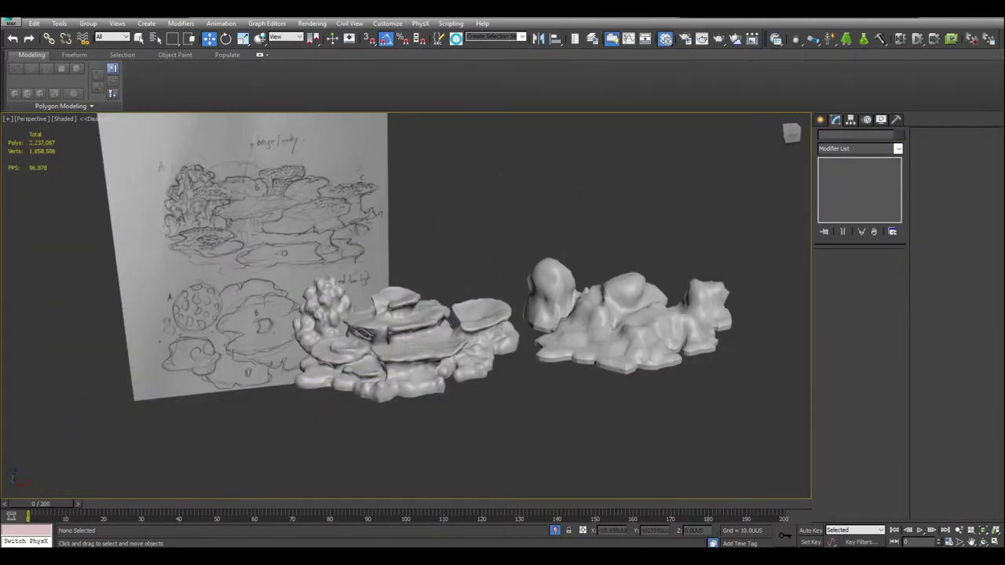
# Isolate the imported floor_plates2 mesh and add Unwrap UVW and Edit Poly modifiers to it.
pyautogui.click(361, 334)
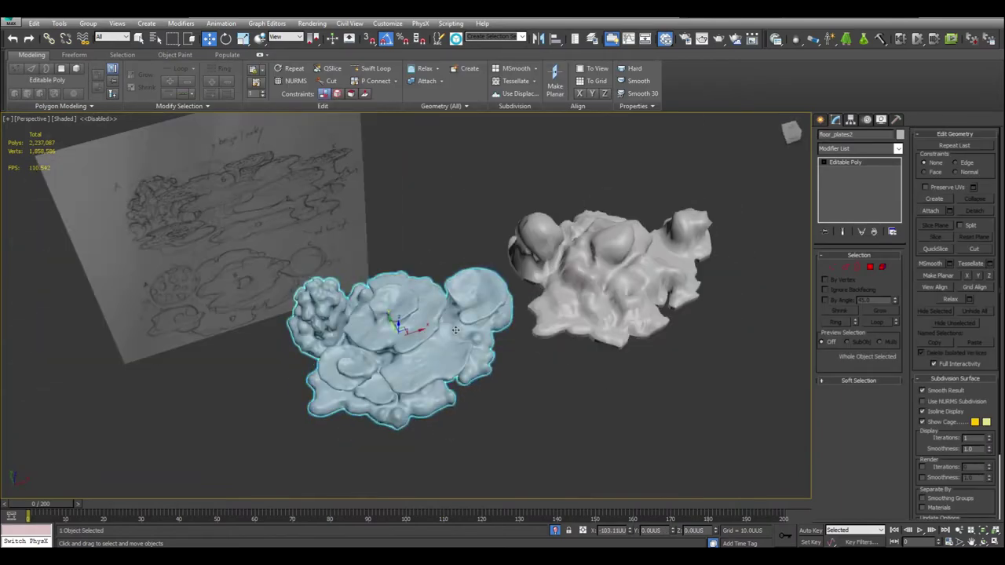
pyautogui.hotkey('alt', 'q')
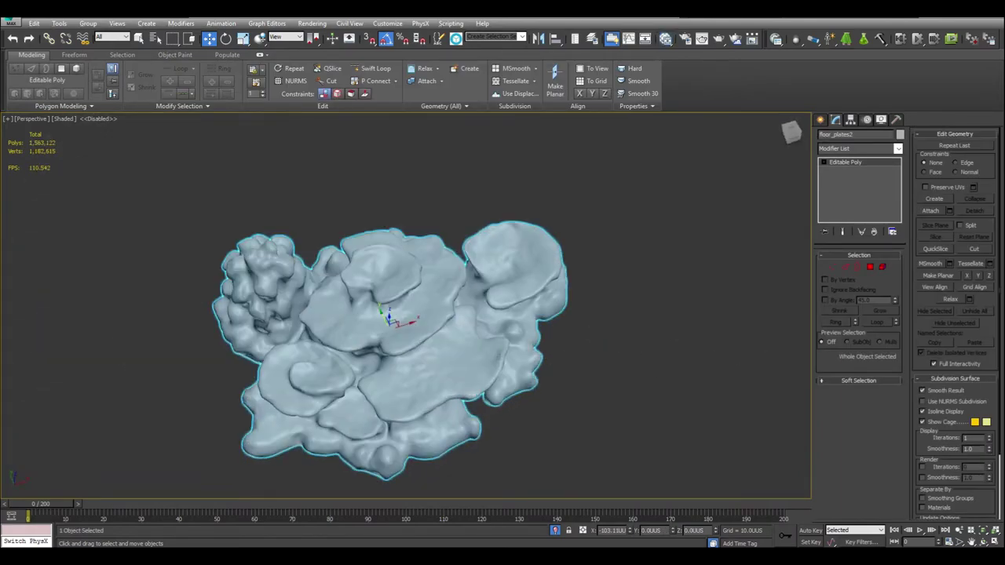
pyautogui.click(860, 149)
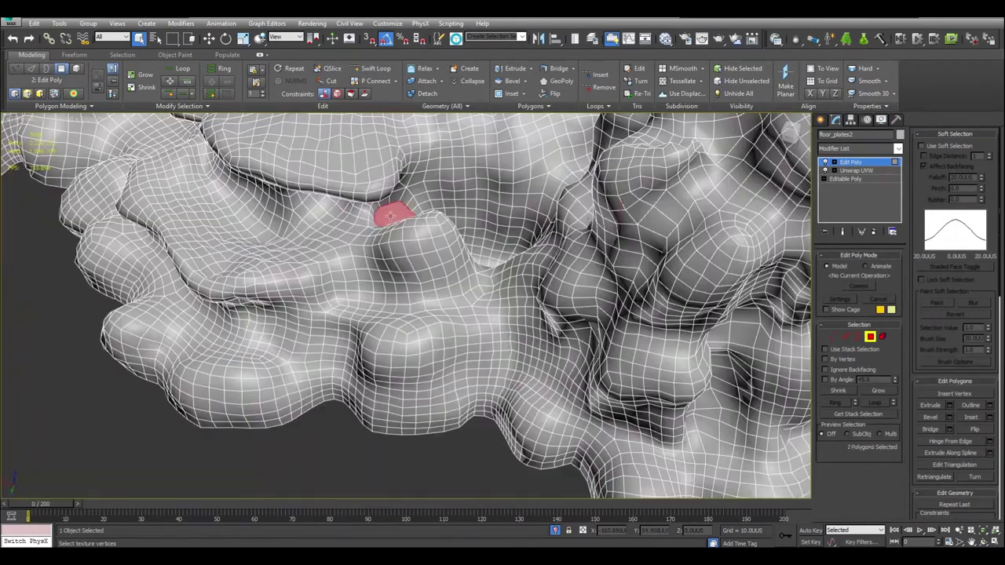
pyautogui.click(441, 106)
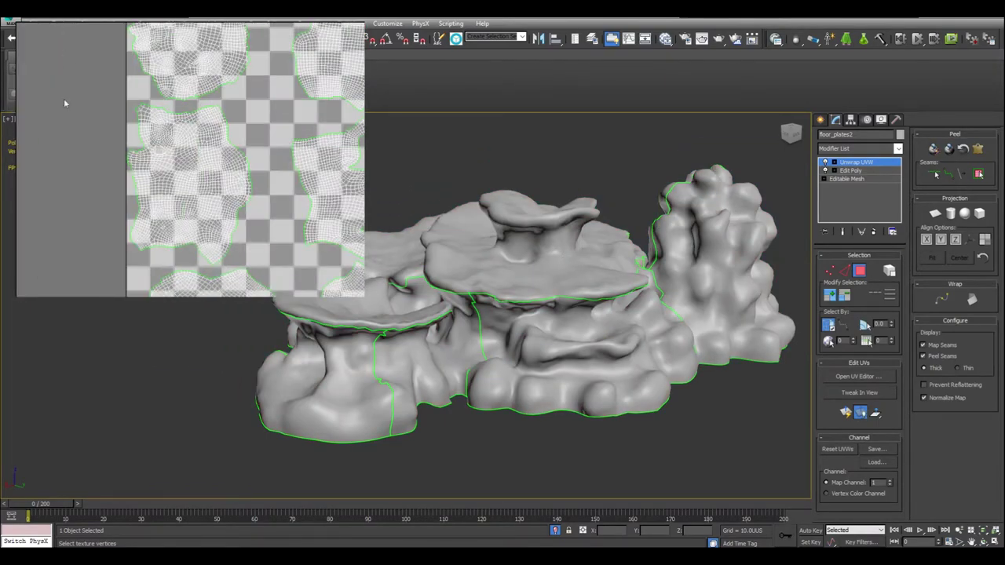
# Switch the UV editor to vertex mode and pick a vertex on the border of the front base's UV shell.
pyautogui.scroll(8, 156, 142)
pyautogui.press('1')
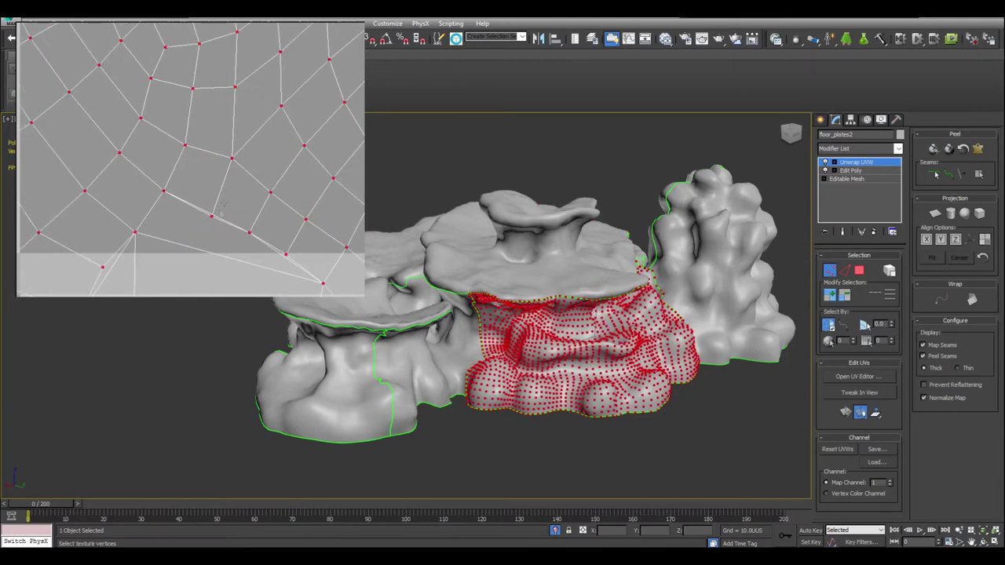
pyautogui.scroll(-5, 142, 218)
pyautogui.click(141, 221)
pyautogui.scroll(4, 114, 204)
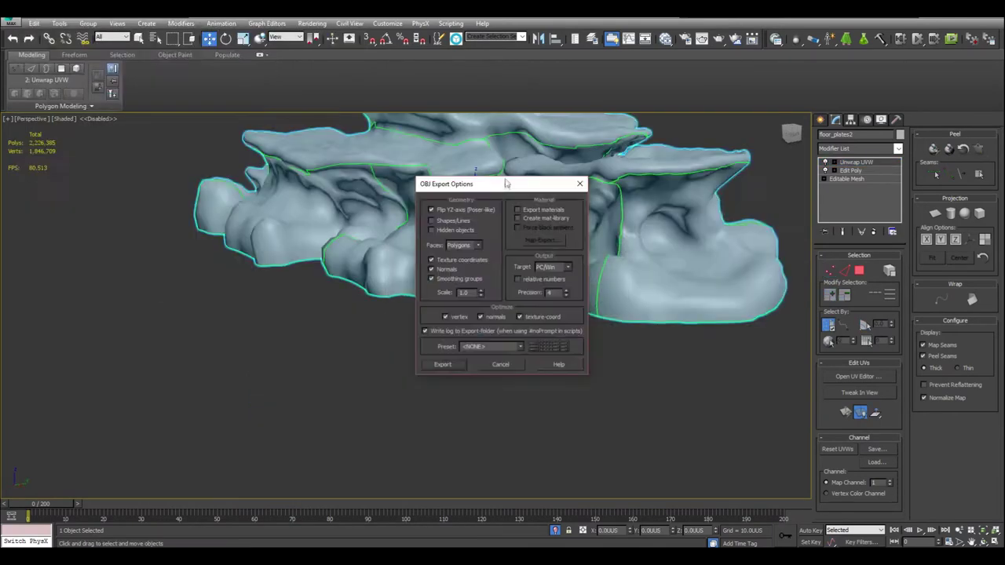
# Export the unwrapped floor_plates2 mesh as OBJ with polygon faces and texture coordinates.
pyautogui.click(447, 249)
pyautogui.click(414, 369)
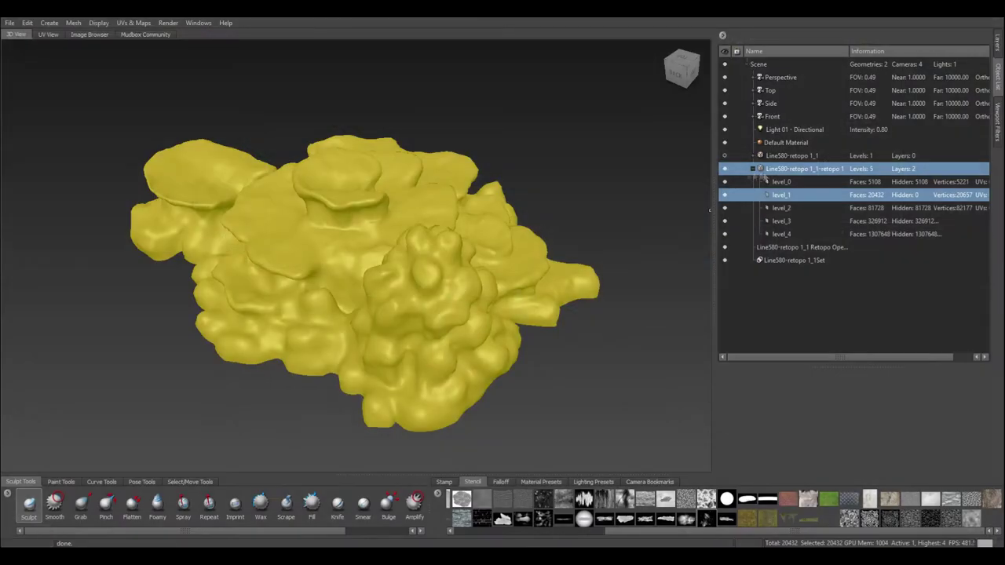
# Switch to Mudbox, raise the sculpted mesh back to level_4 and import the unwrapped floor_plates2 mesh.
pyautogui.click(752, 168)
pyautogui.press('pageup')
pyautogui.press('pageup')
pyautogui.press('pageup')
pyautogui.keyDown('alt'); pyautogui.moveTo(393, 267); pyautogui.dragTo(503, 306); pyautogui.keyUp('alt')
pyautogui.click(10, 23)
pyautogui.click(32, 87)
pyautogui.doubleClick(131, 90)
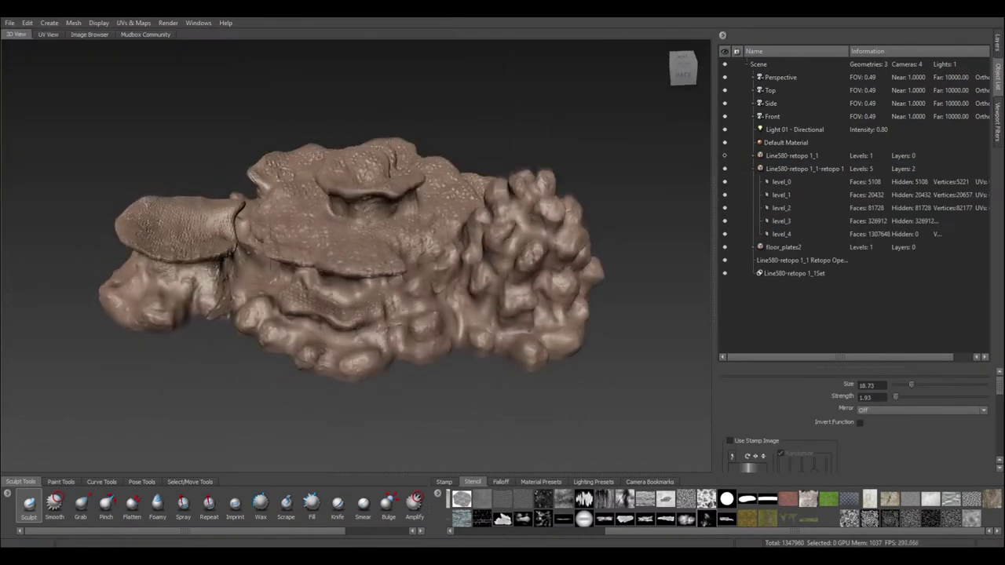
pyautogui.click(781, 248)
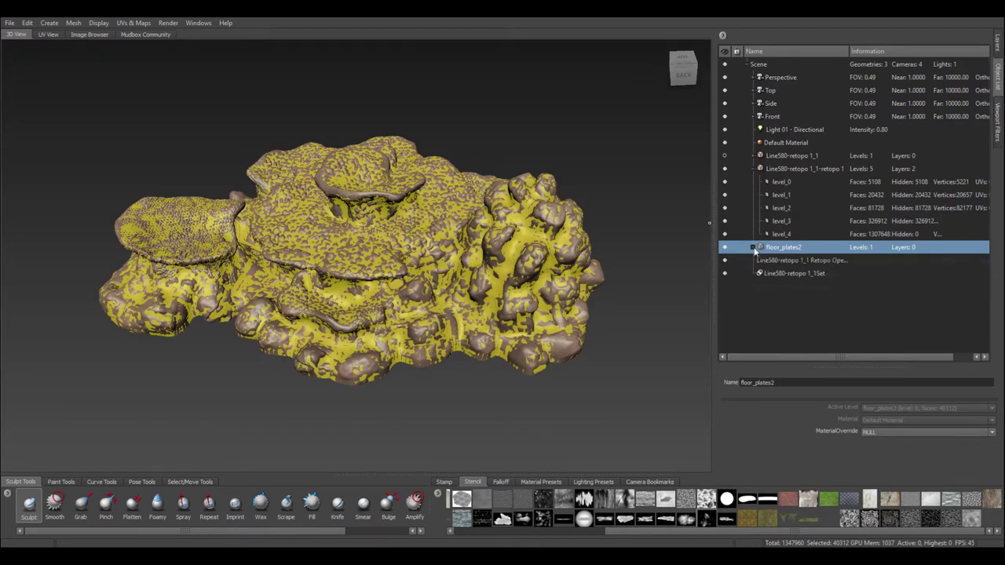
pyautogui.click(784, 171)
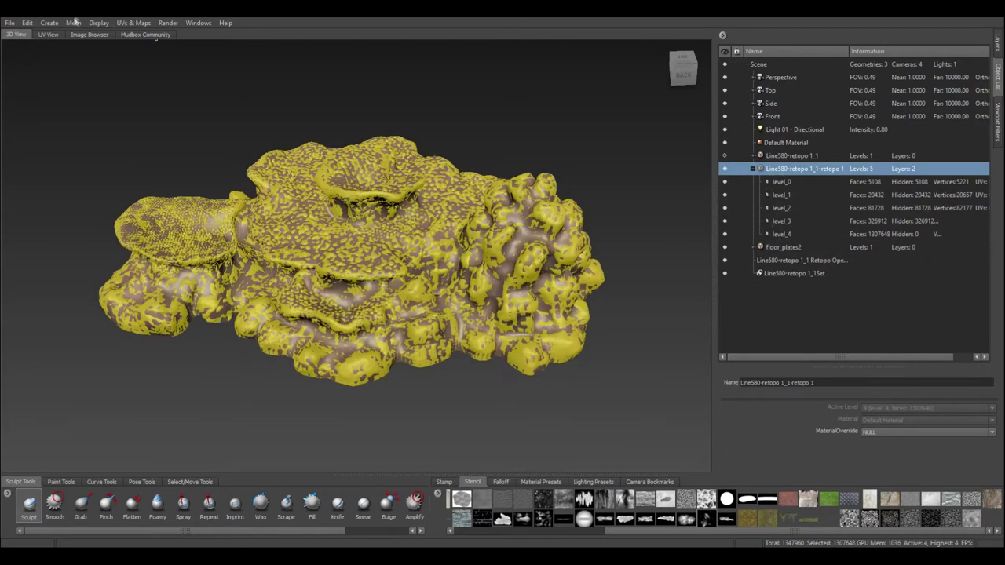
pyautogui.click(134, 23)
pyautogui.moveTo(152, 89)
pyautogui.click(225, 91)
pyautogui.click(419, 249)
pyautogui.click(419, 119)
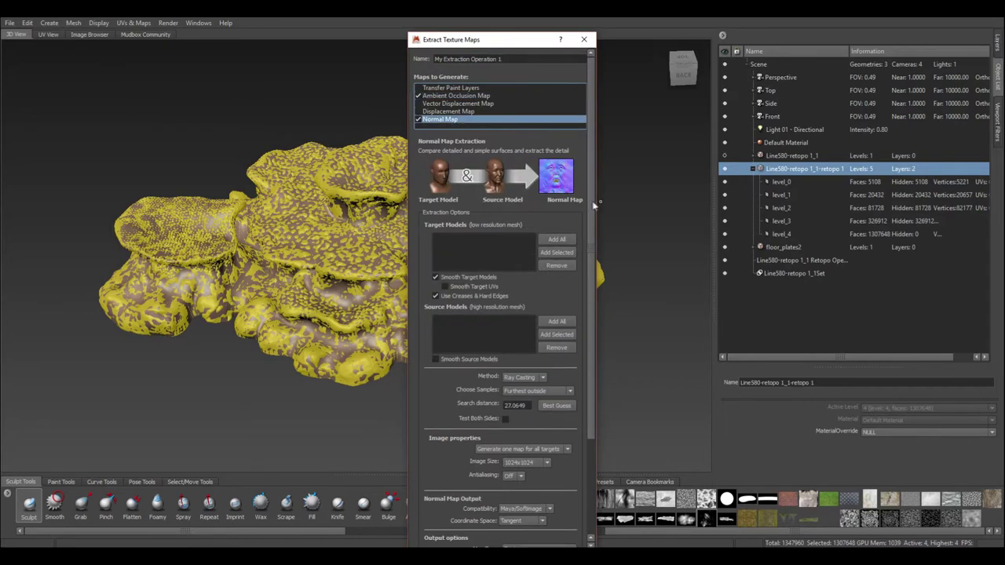
pyautogui.scroll(-1, 594, 205)
pyautogui.click(783, 247)
pyautogui.click(557, 209)
pyautogui.click(785, 169)
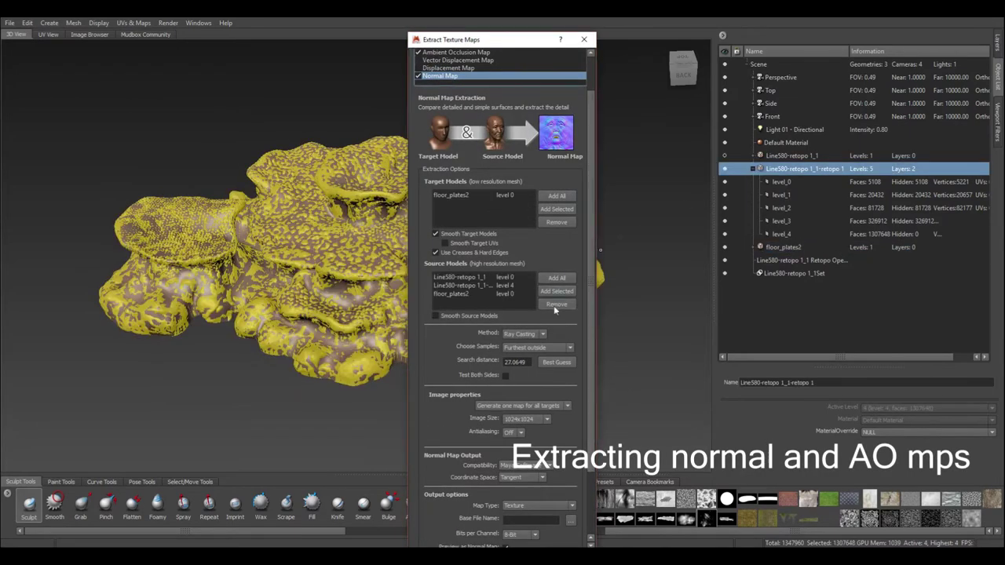
pyautogui.click(517, 278)
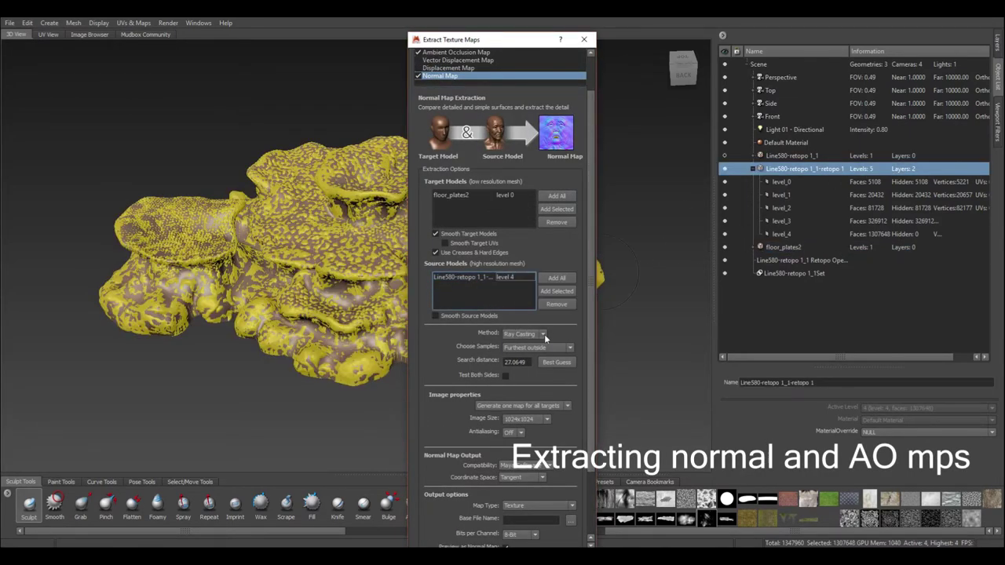
pyautogui.click(556, 364)
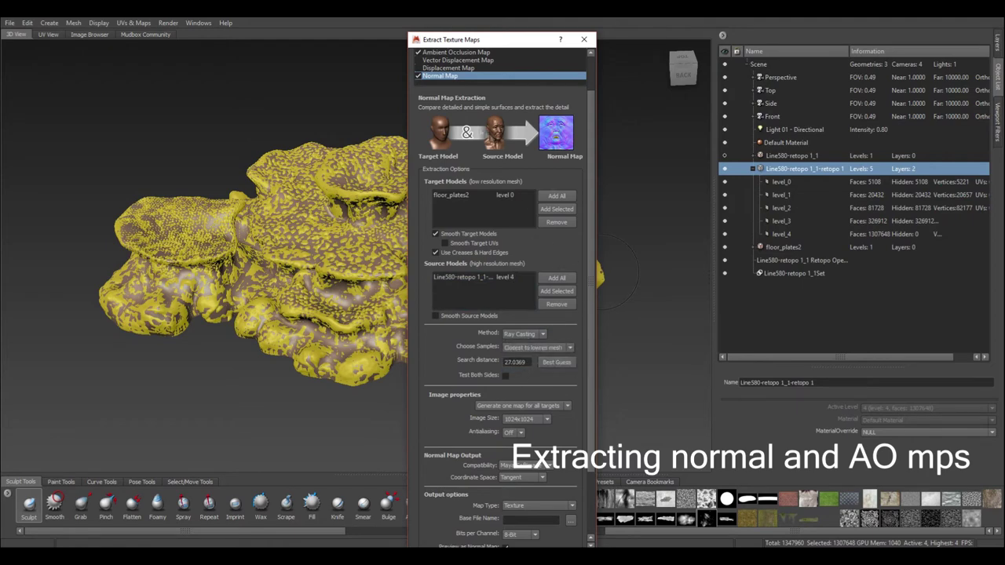
# Start a new texture map extraction operation that generates an Ambient Occlusion Map and a Normal Map.
pyautogui.click(167, 23)
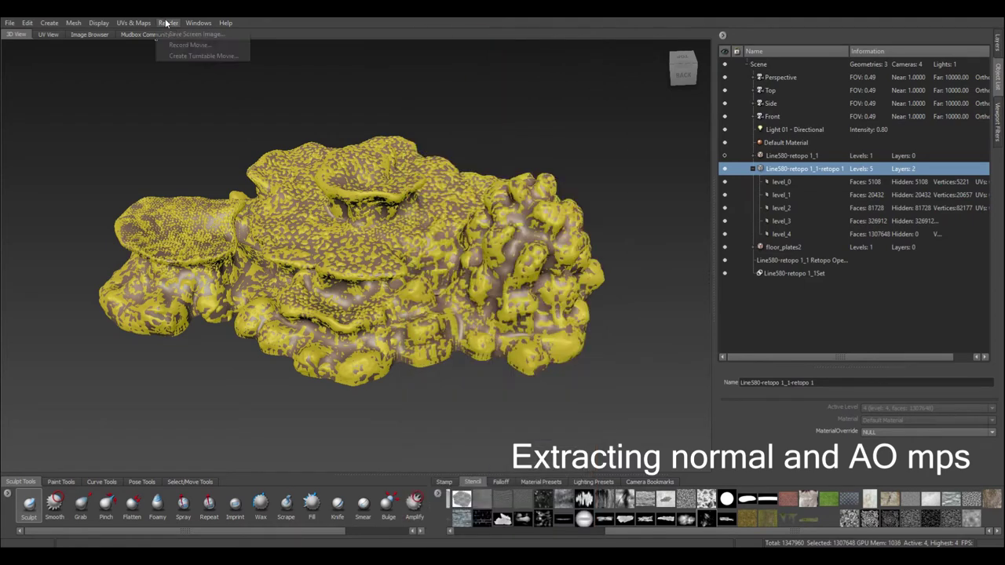
pyautogui.moveTo(133, 23)
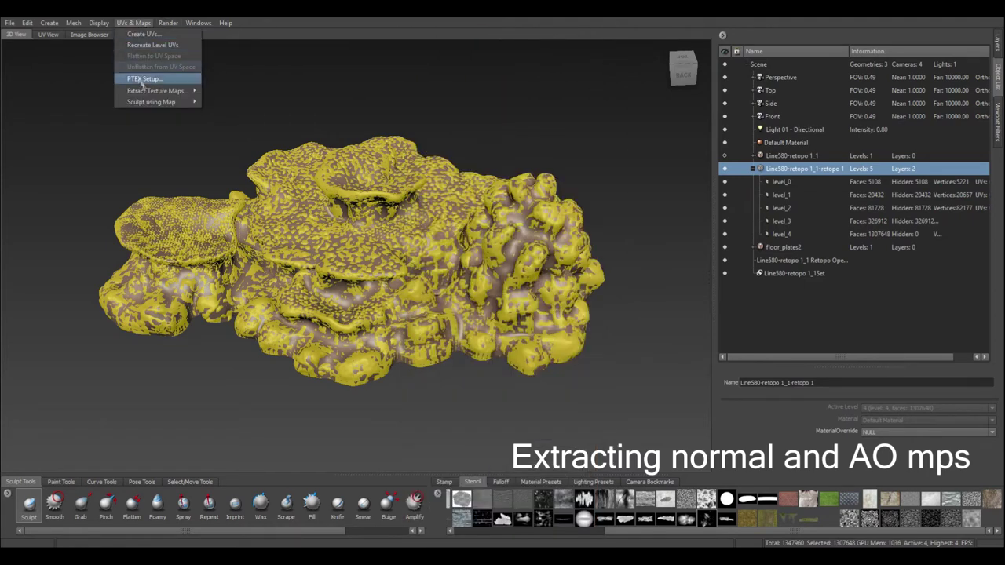
pyautogui.moveTo(149, 89)
pyautogui.click(220, 94)
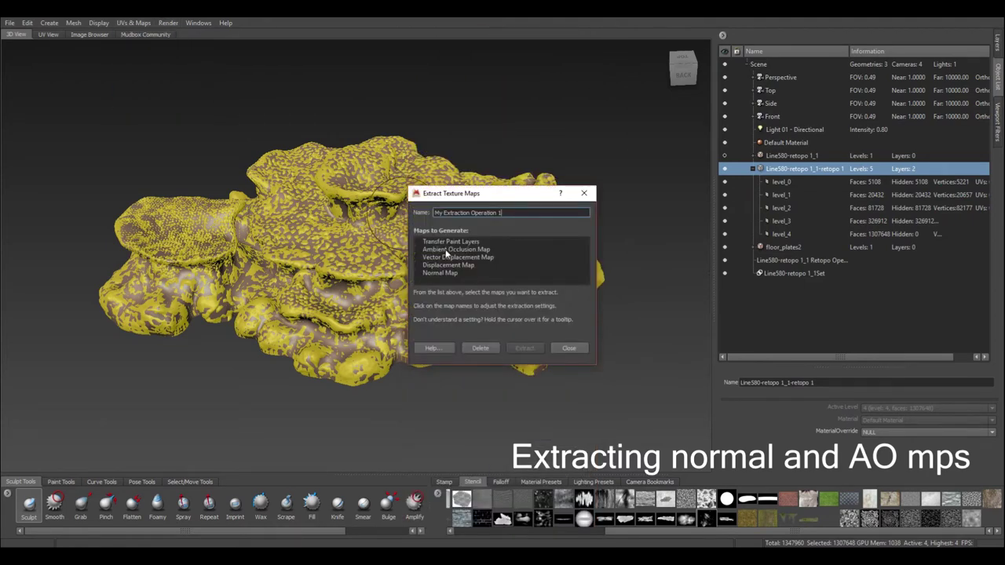
pyautogui.click(447, 249)
pyautogui.click(444, 119)
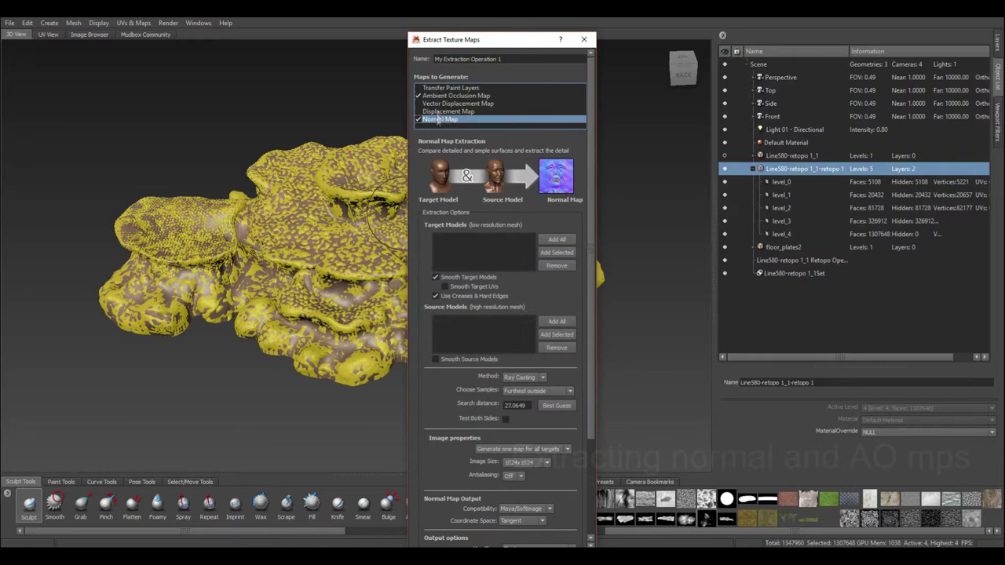
# Assign floor_plates2 as the target model and keep only Line580-retopo 1_1-retopo 1 at level 4 as the source model.
pyautogui.scroll(-3, 500, 204)
pyautogui.click(784, 248)
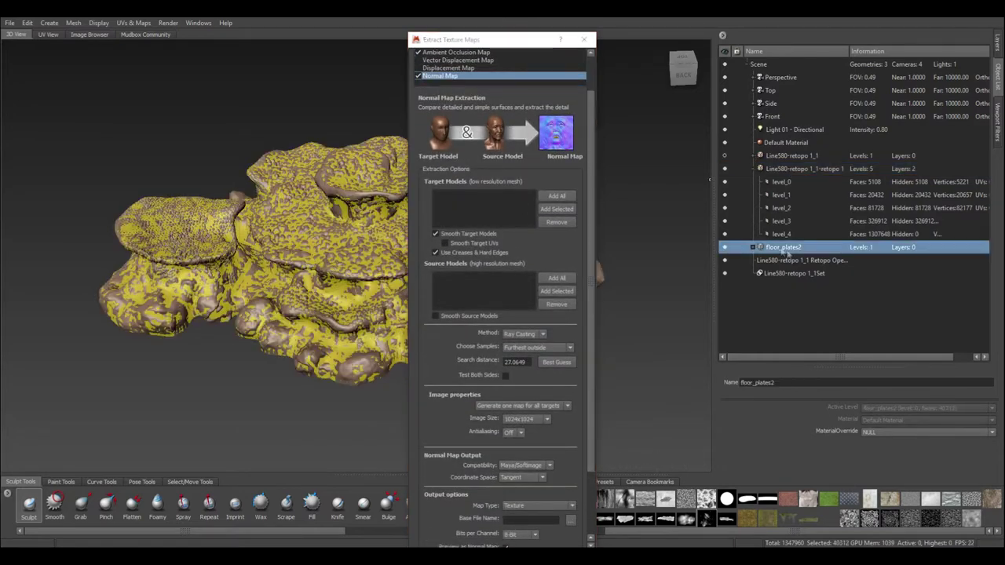
pyautogui.click(801, 169)
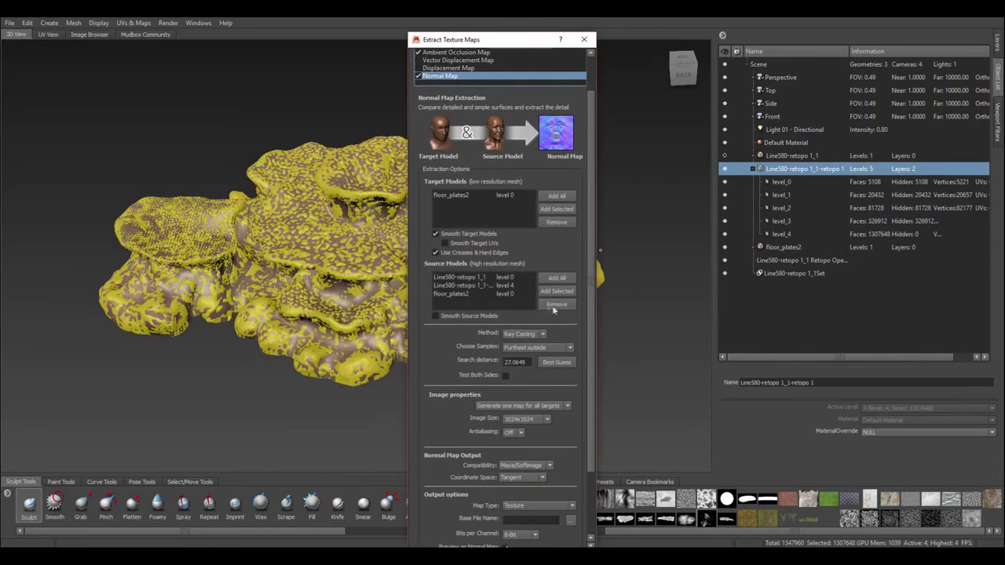
pyautogui.click(515, 276)
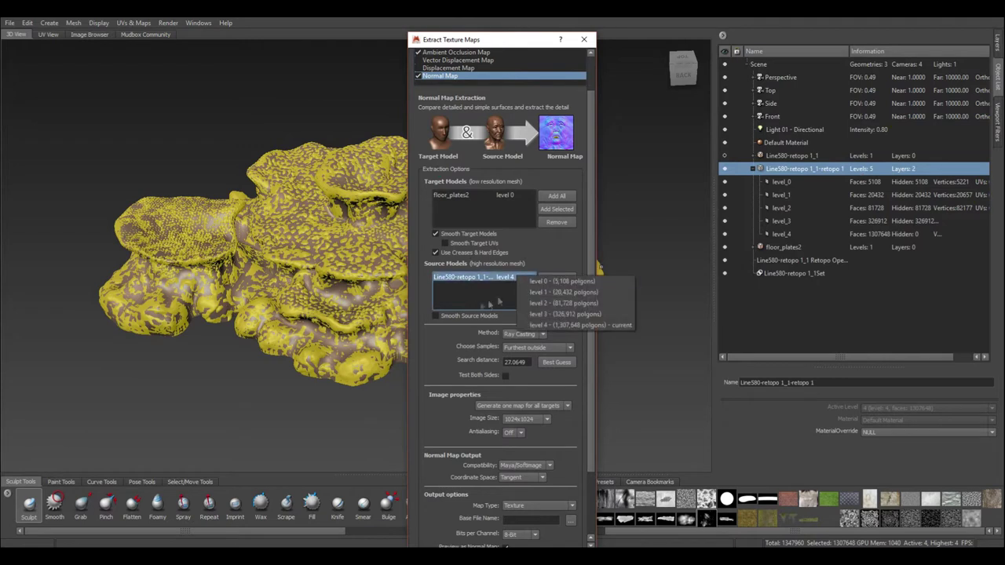
pyautogui.click(472, 305)
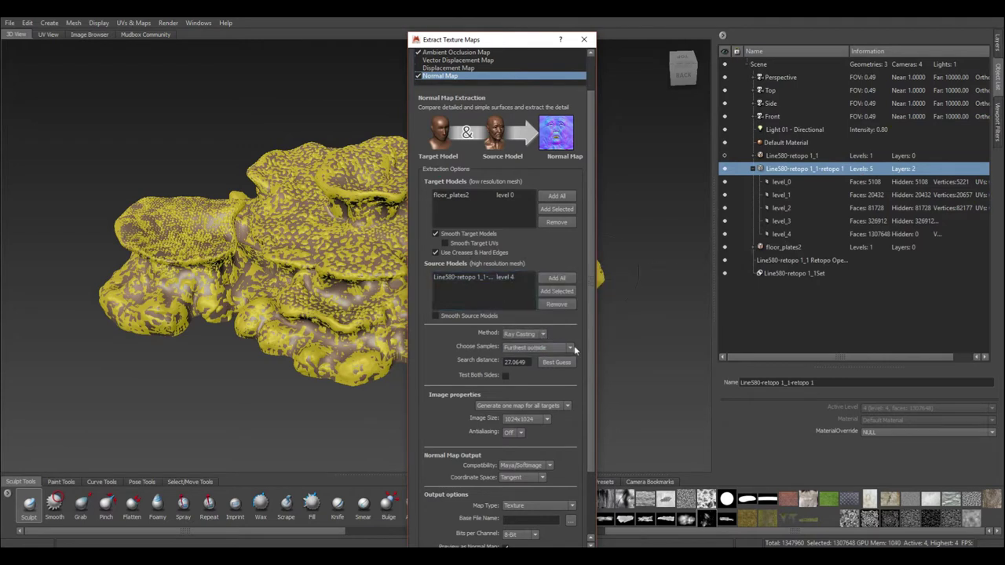
# Sample closest to the lowres mesh with a best-guess search distance and set the ambient occlusion image size to 2048x2048.
pyautogui.click(559, 363)
pyautogui.click(448, 53)
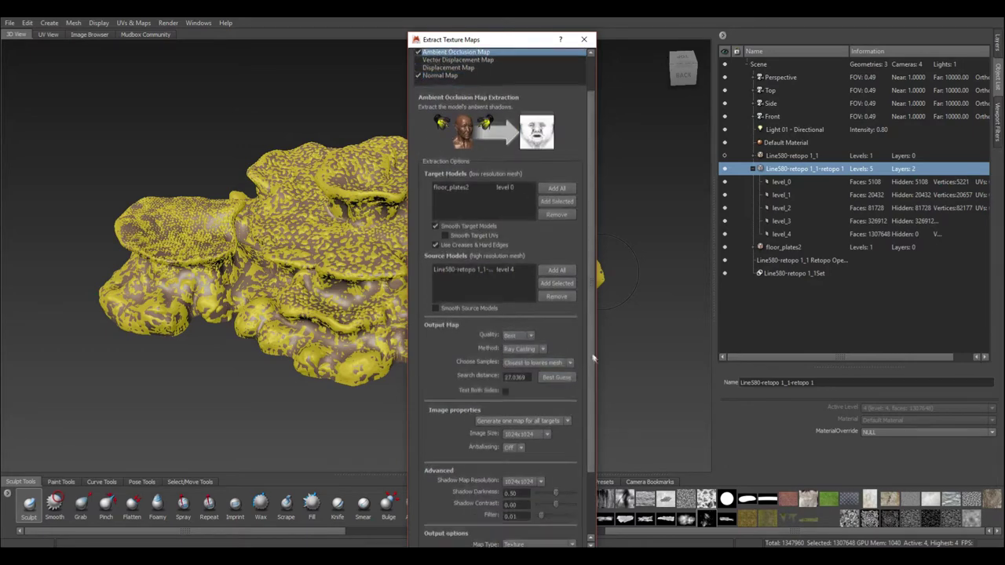
pyautogui.scroll(-1, 592, 397)
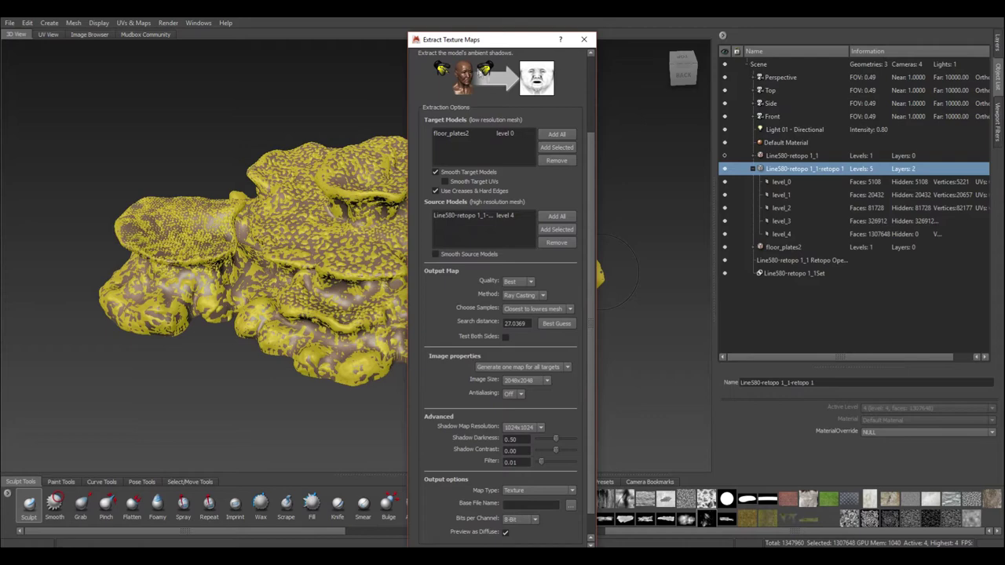
# Set the normal map's antialiasing to 2X.
pyautogui.moveTo(592, 255); pyautogui.dragTo(588, 177)
pyautogui.click(476, 118)
pyautogui.moveTo(589, 225); pyautogui.dragTo(589, 313)
pyautogui.click(515, 362)
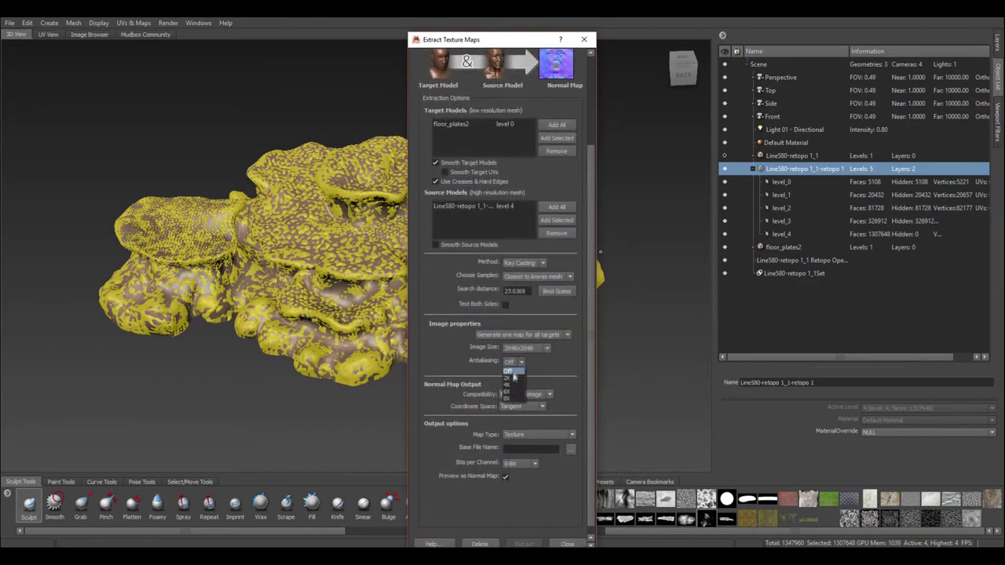
pyautogui.scroll(-1, 575, 366)
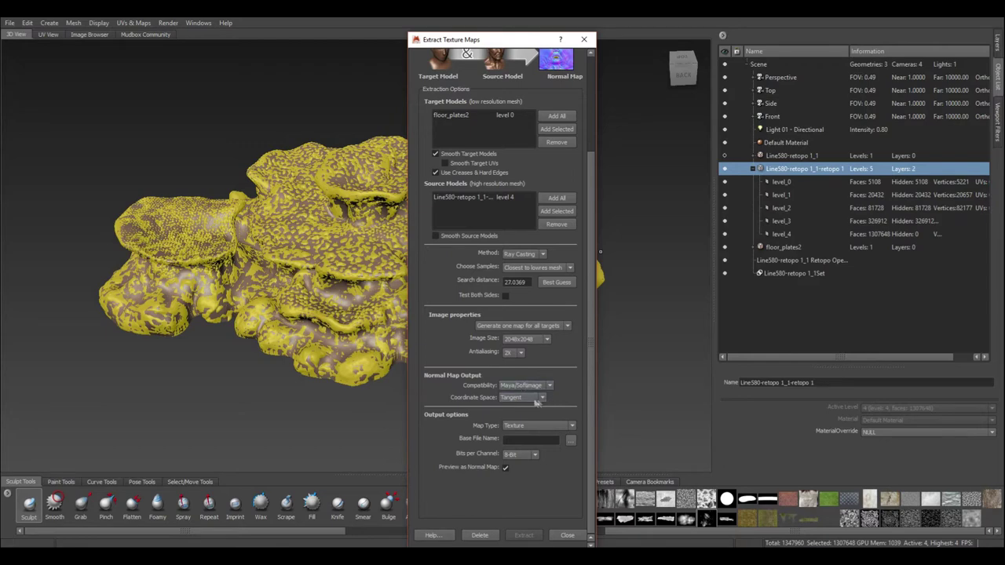
# Set the normal map's output file to rock_plates_2_norm in Targa 8 bit RGBA format in the rocks folder.
pyautogui.click(571, 441)
pyautogui.click(138, 259)
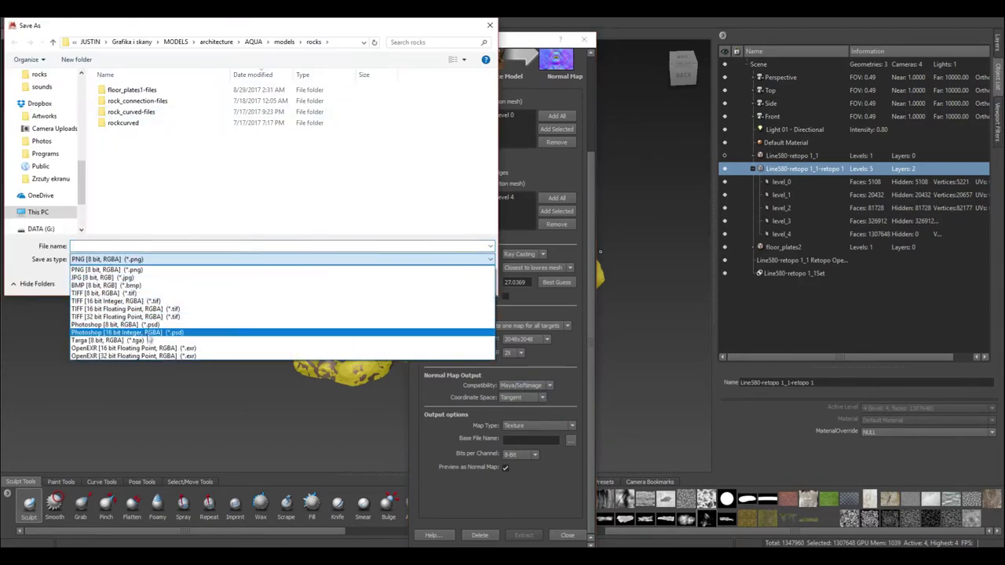
pyautogui.click(158, 327)
pyautogui.write('rock_p')
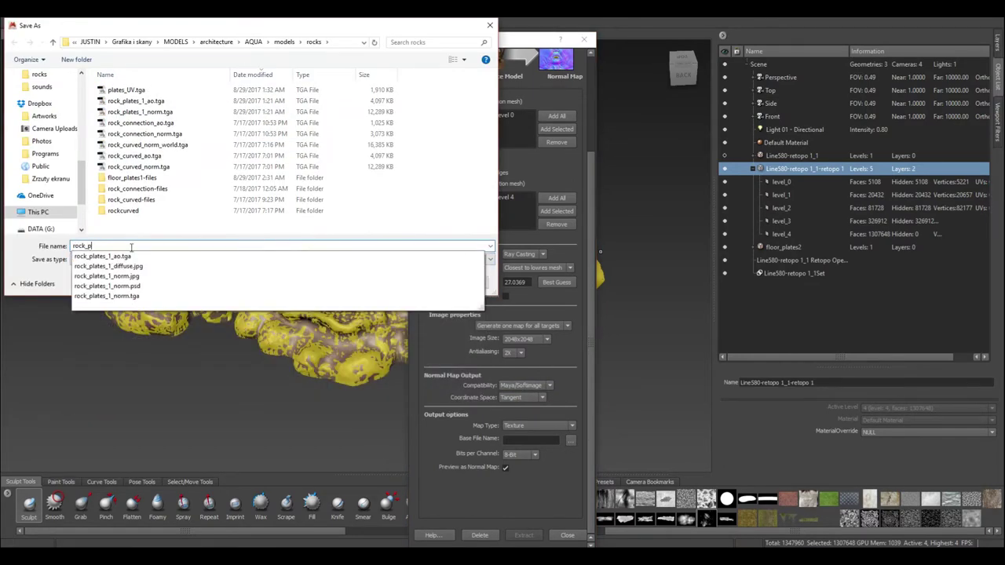
pyautogui.write('lates_2_norm')
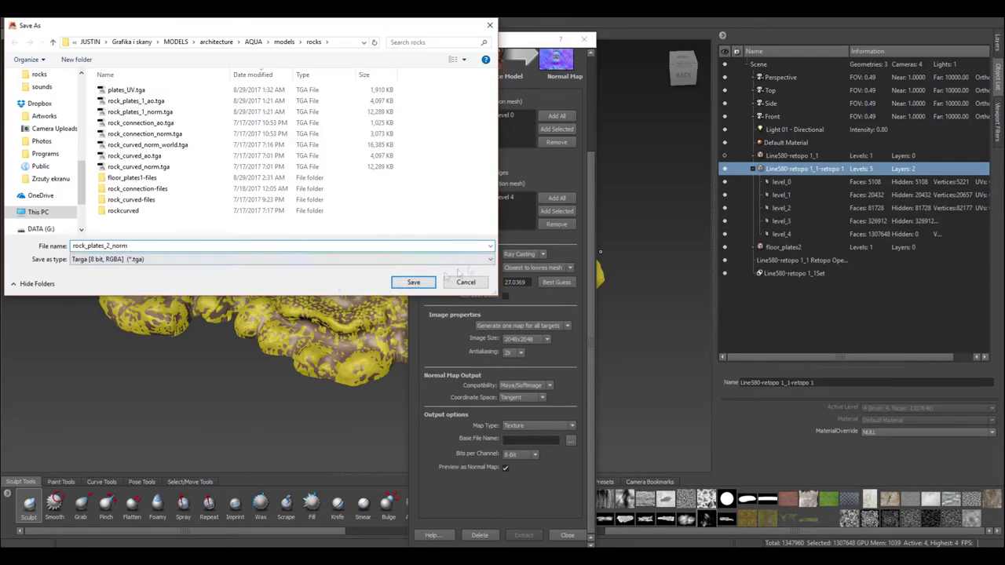
pyautogui.click(413, 282)
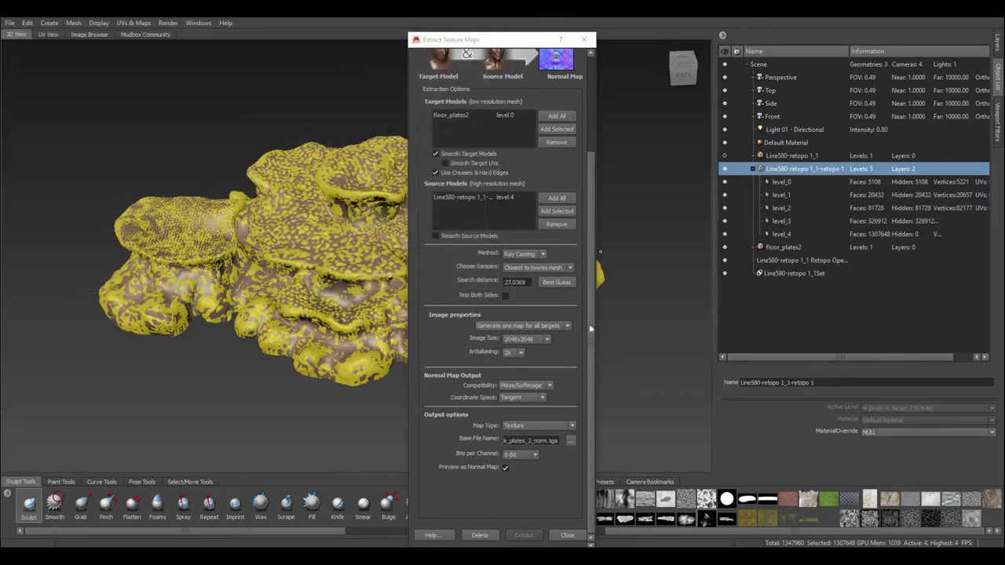
# Set the ambient occlusion map's output file to rock_plates_2_ao in Targa 8 bit RGBA format in the rocks folder.
pyautogui.click(571, 479)
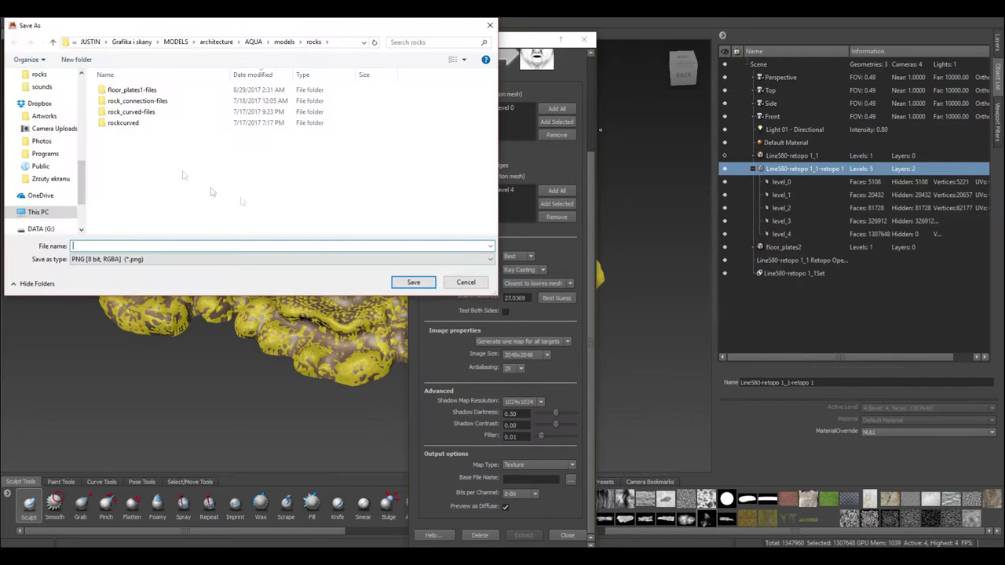
pyautogui.click(177, 259)
pyautogui.click(157, 300)
pyautogui.click(127, 246)
pyautogui.write('rock_p')
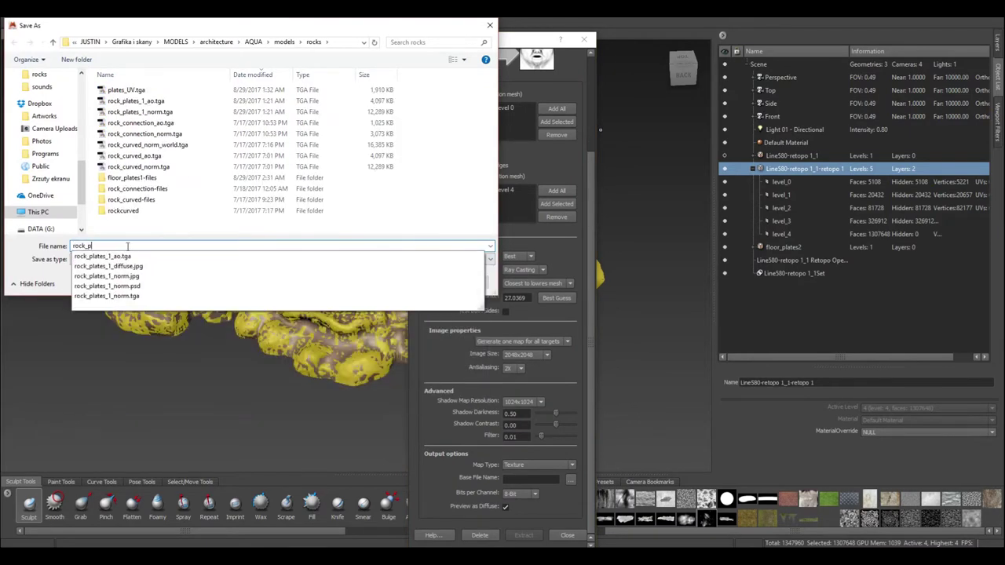
pyautogui.write('lates_2_ao')
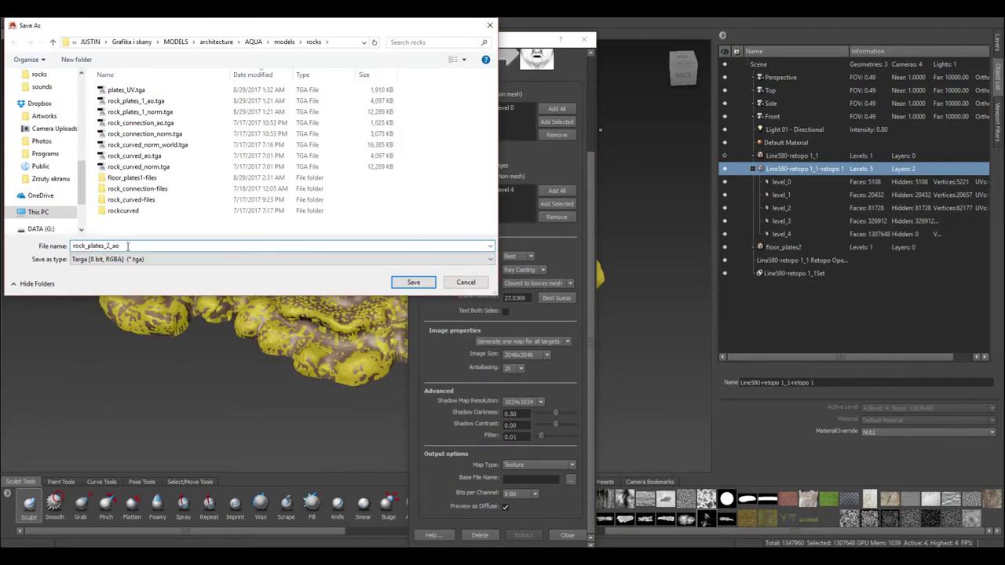
pyautogui.click(413, 282)
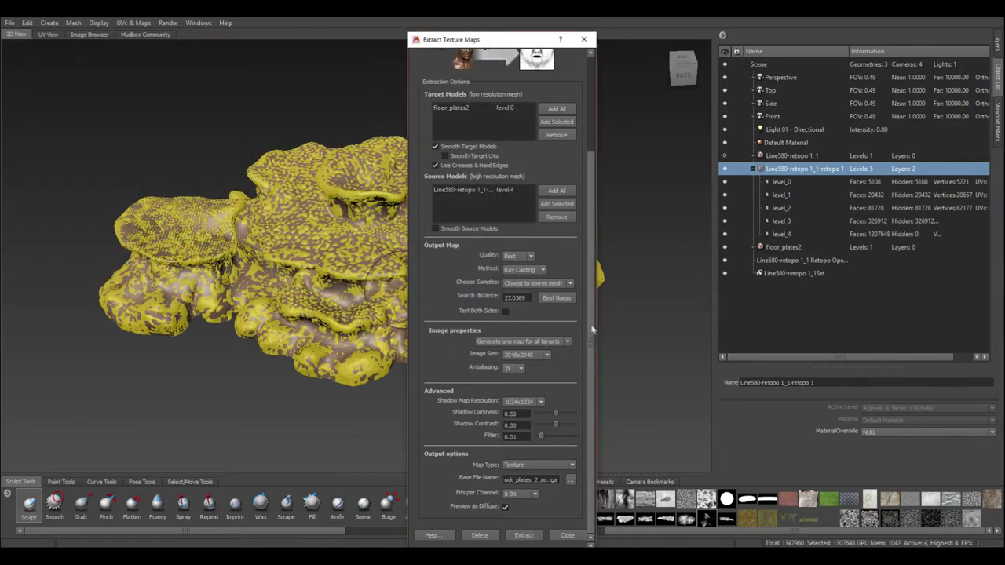
# Extract both maps, dismiss the extraction results and hide the high-resolution mesh Line580-retopo 1_1-retopo 1.
pyautogui.scroll(5, 576, 222)
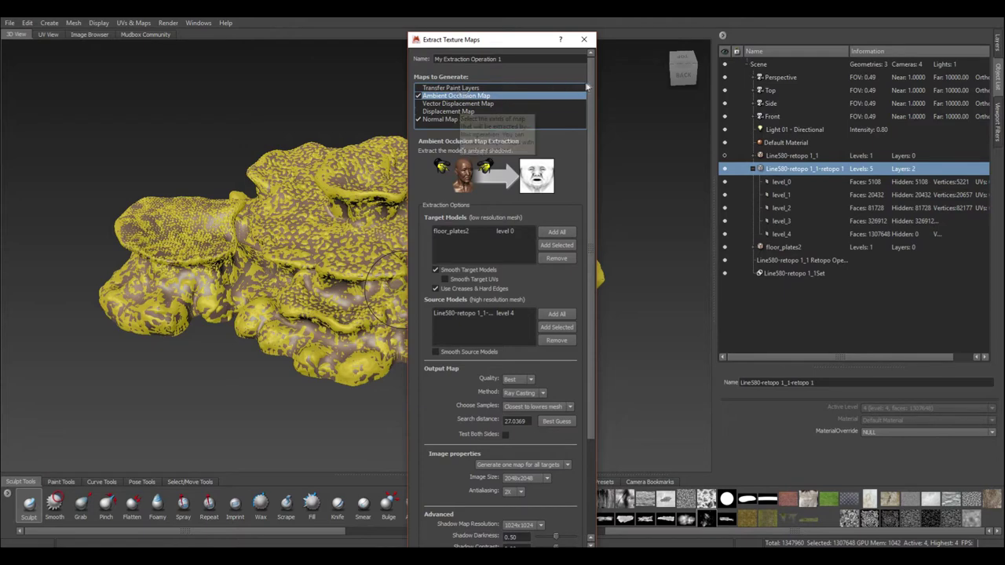
pyautogui.scroll(-3, 583, 461)
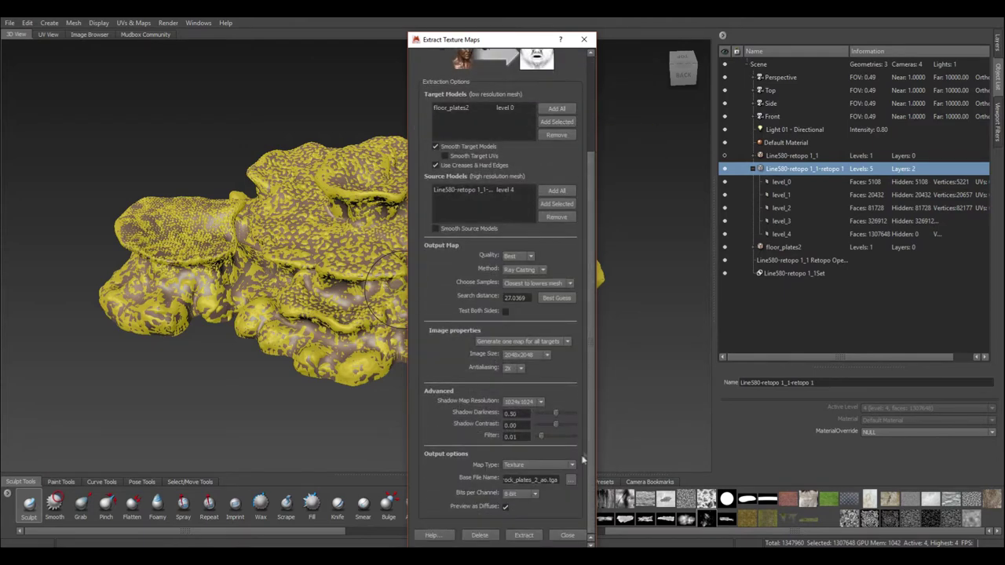
pyautogui.click(524, 536)
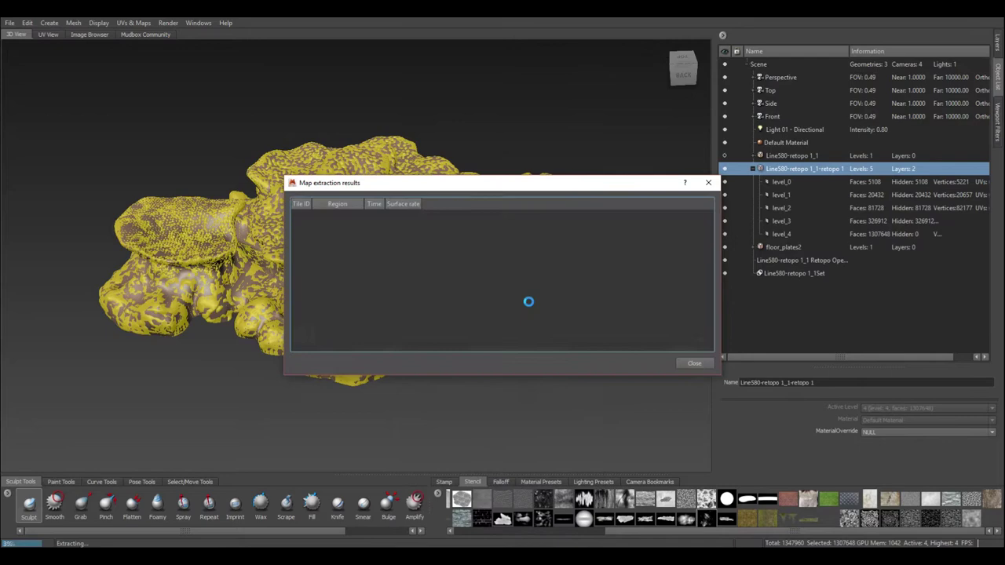
pyautogui.click(694, 363)
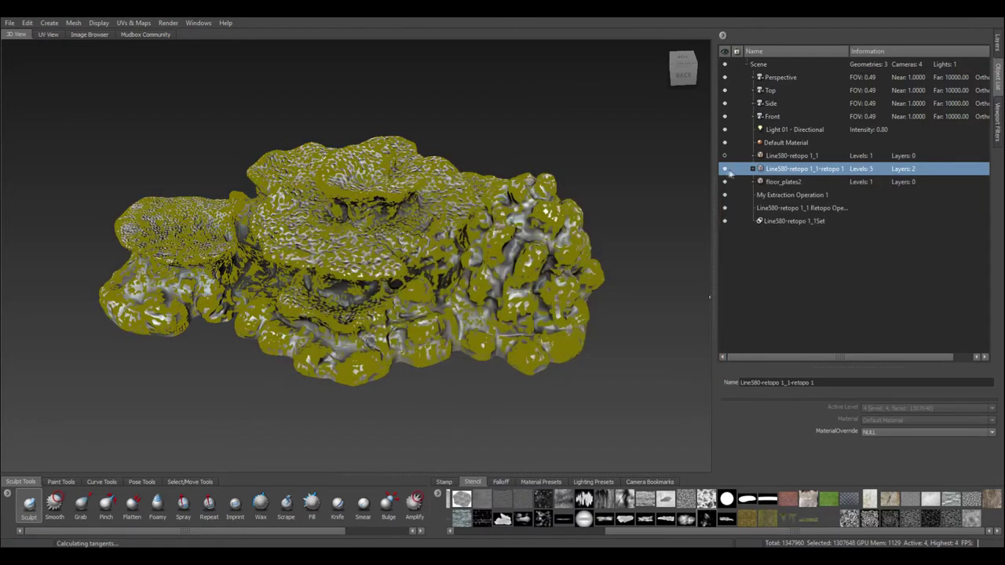
pyautogui.click(725, 169)
# Examine the low-poly coral with the extracted normal map and ambient occlusion paint layers switched on and off.
pyautogui.keyDown('alt'); pyautogui.moveTo(503, 204); pyautogui.dragTo(487, 338); pyautogui.keyUp('alt')
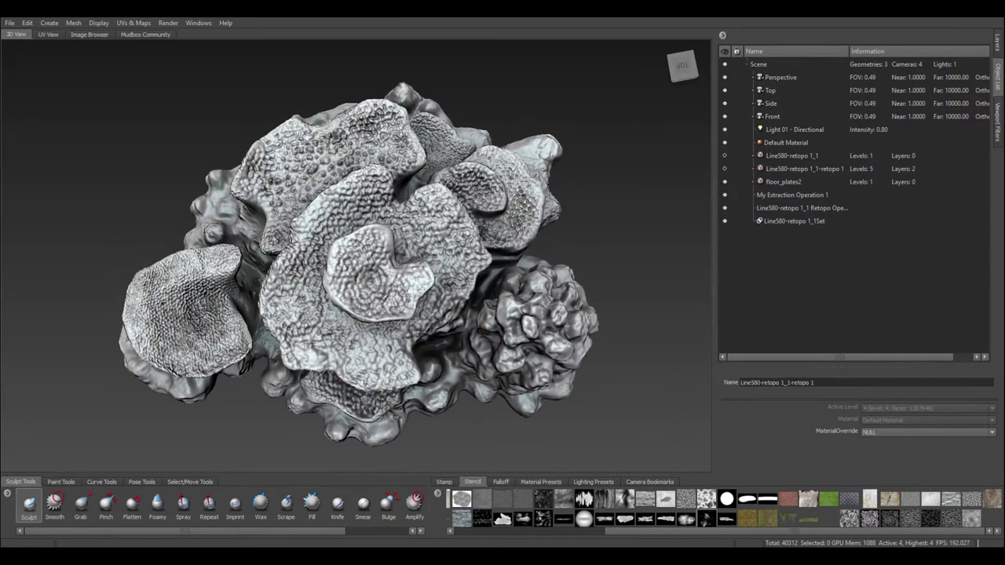
pyautogui.click(998, 44)
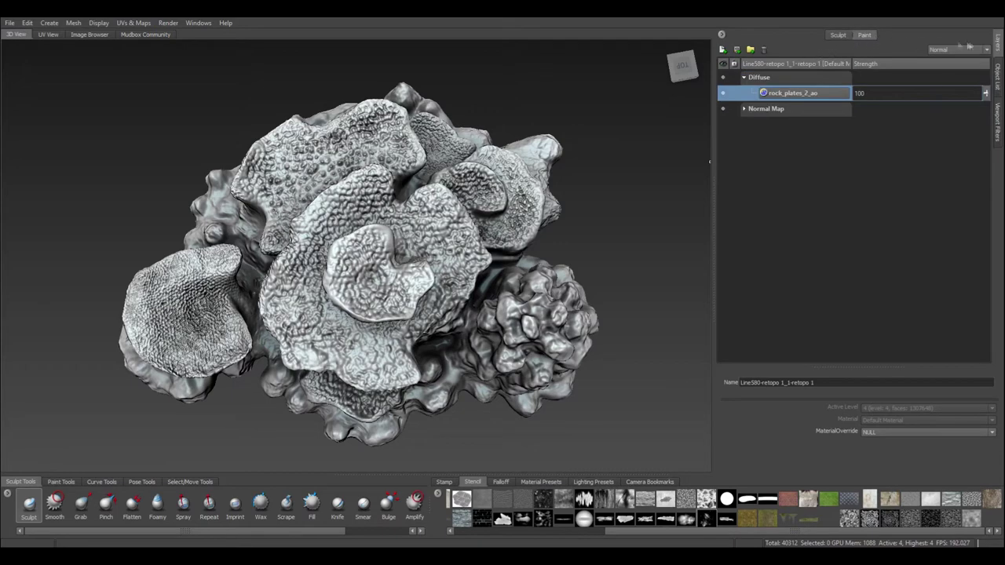
pyautogui.click(723, 108)
pyautogui.click(723, 109)
pyautogui.click(745, 108)
pyautogui.click(723, 93)
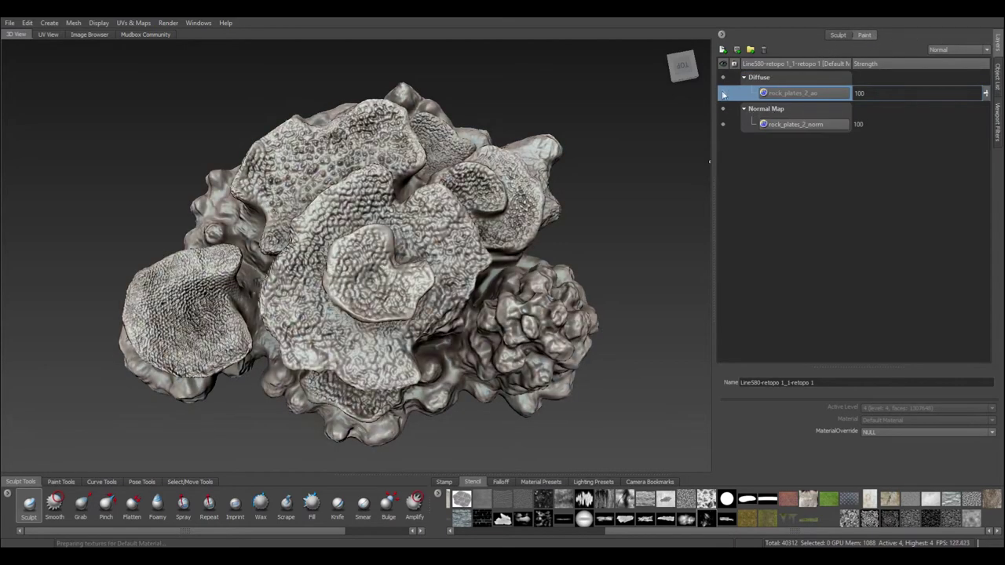
pyautogui.keyDown('alt'); pyautogui.moveTo(377, 315); pyautogui.dragTo(338, 236); pyautogui.keyUp('alt')
pyautogui.click(723, 92)
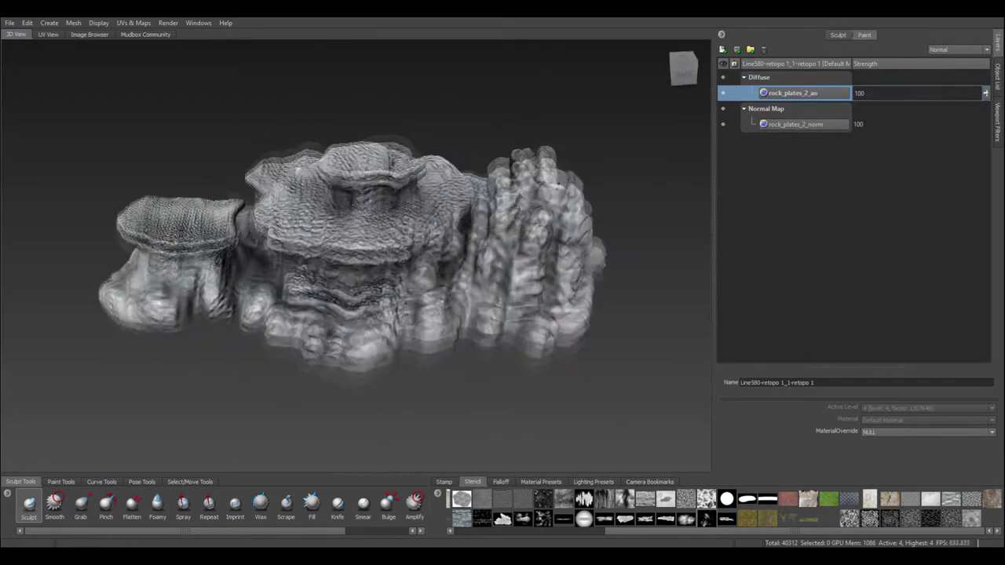
# Hide the rock_plates_2_ao layer and apply a material preset to inspect the normal map's detail on the low-poly coral.
pyautogui.keyDown('alt'); pyautogui.moveTo(236, 252); pyautogui.dragTo(276, 252, button='right'); pyautogui.keyUp('alt')
pyautogui.keyDown('alt'); pyautogui.moveTo(276, 252); pyautogui.dragTo(330, 306); pyautogui.keyUp('alt')
pyautogui.keyDown('alt'); pyautogui.moveTo(330, 259); pyautogui.dragTo(204, 377); pyautogui.keyUp('alt')
pyautogui.keyDown('alt'); pyautogui.moveTo(330, 314); pyautogui.dragTo(416, 212); pyautogui.keyUp('alt')
pyautogui.click(722, 124)
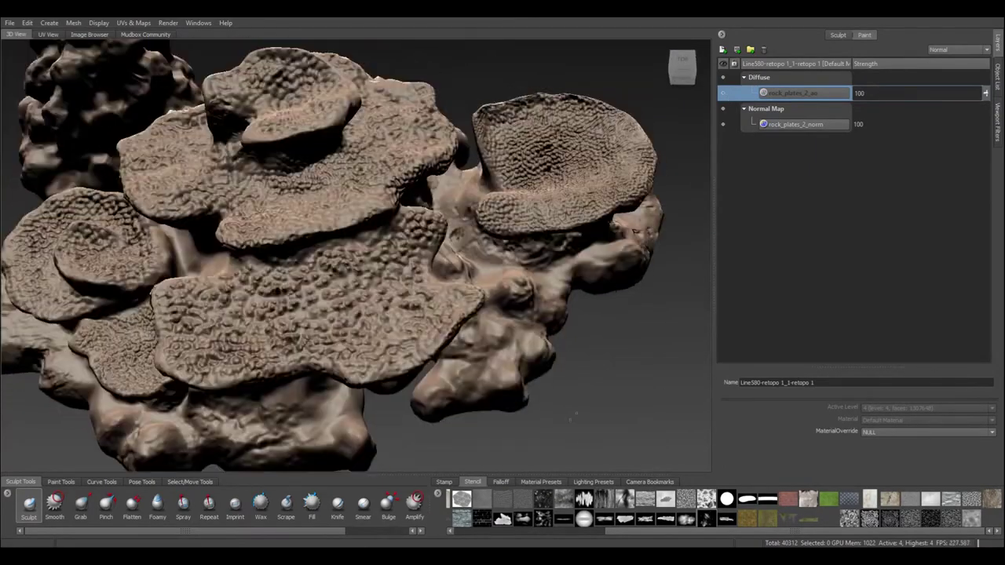
pyautogui.click(541, 481)
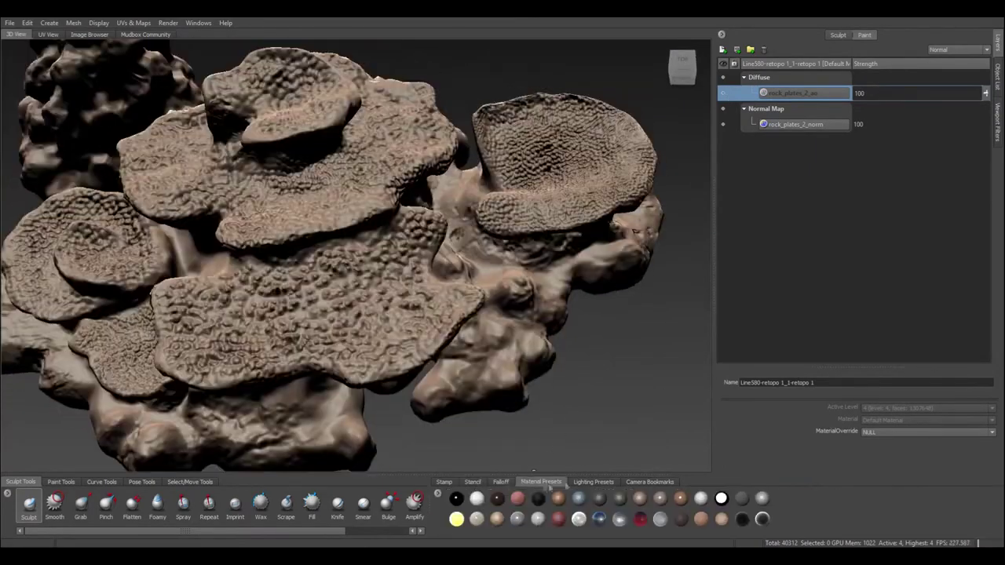
pyautogui.click(763, 499)
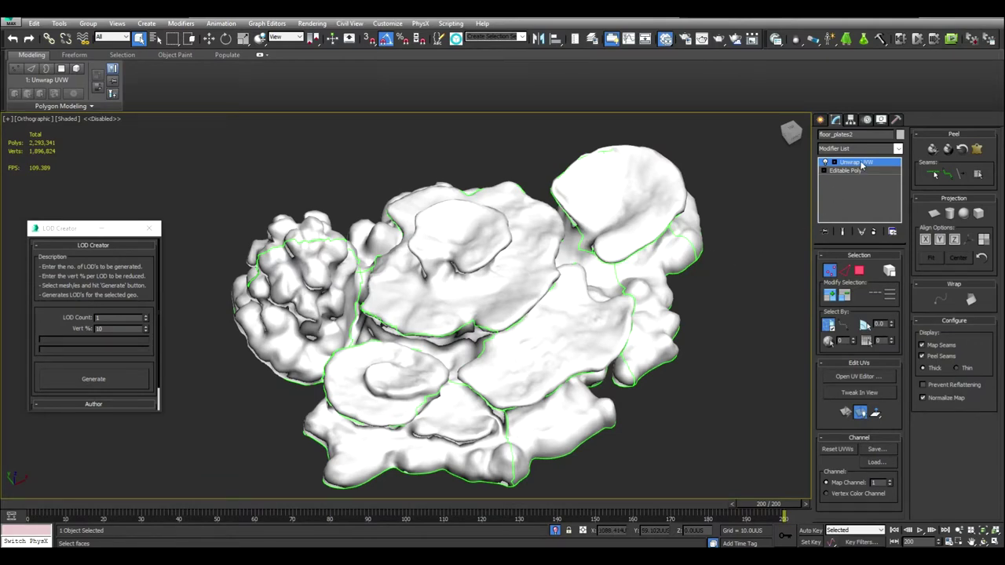
# Switch to 3ds Max and render a 2048x2048 UVW template of floor_plates2 from its Unwrap UVW modifier.
pyautogui.click(859, 378)
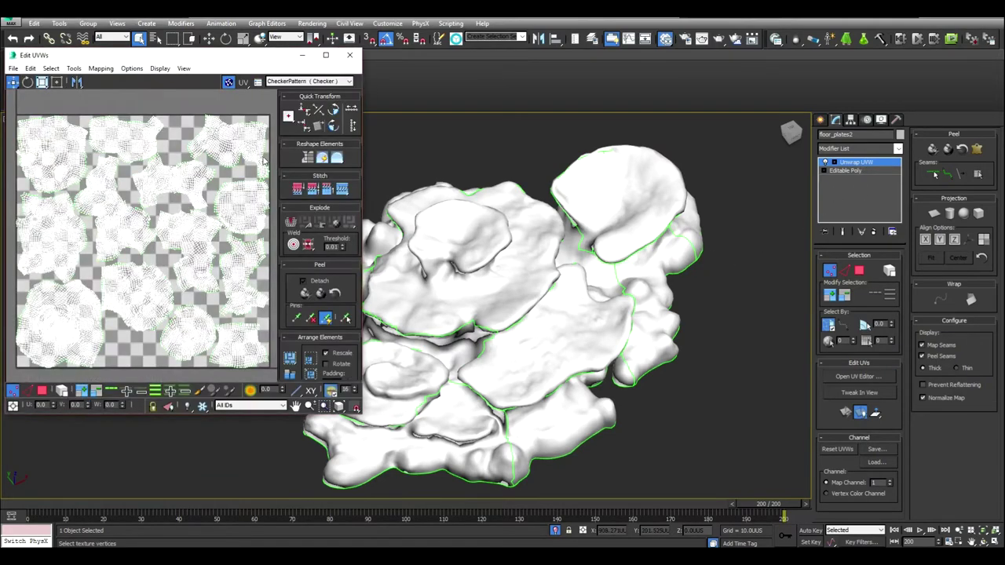
pyautogui.click(73, 68)
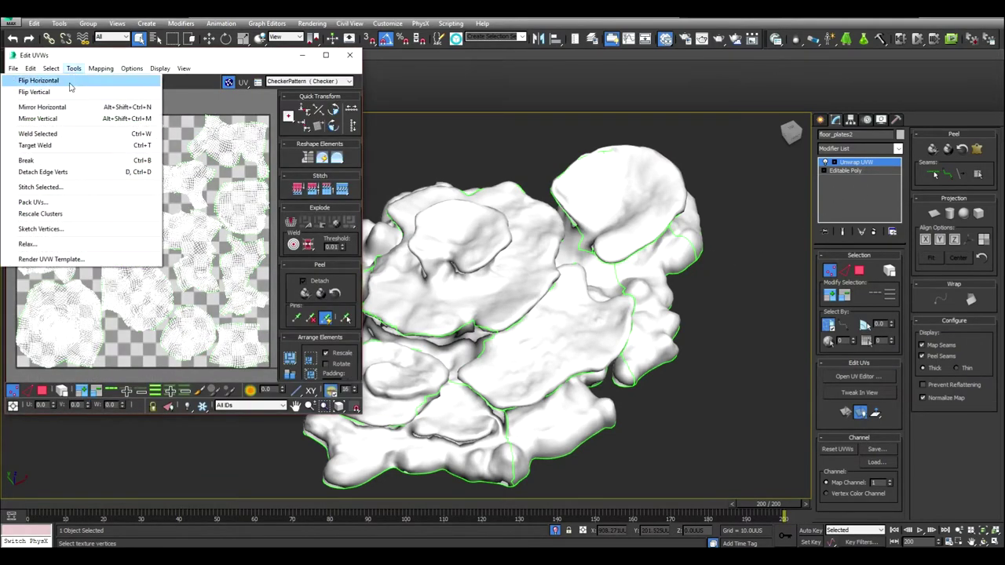
pyautogui.click(53, 260)
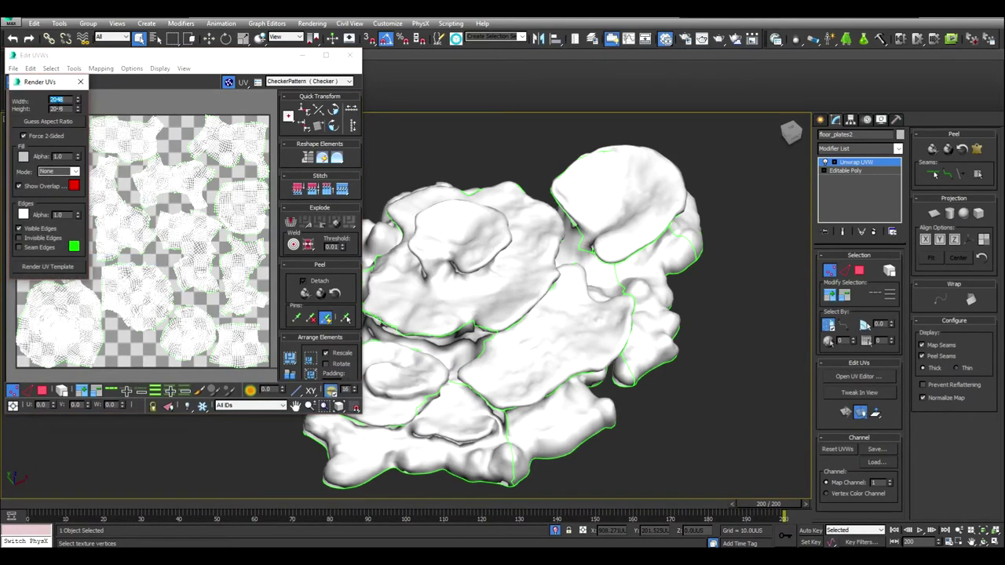
pyautogui.click(66, 109)
pyautogui.click(47, 266)
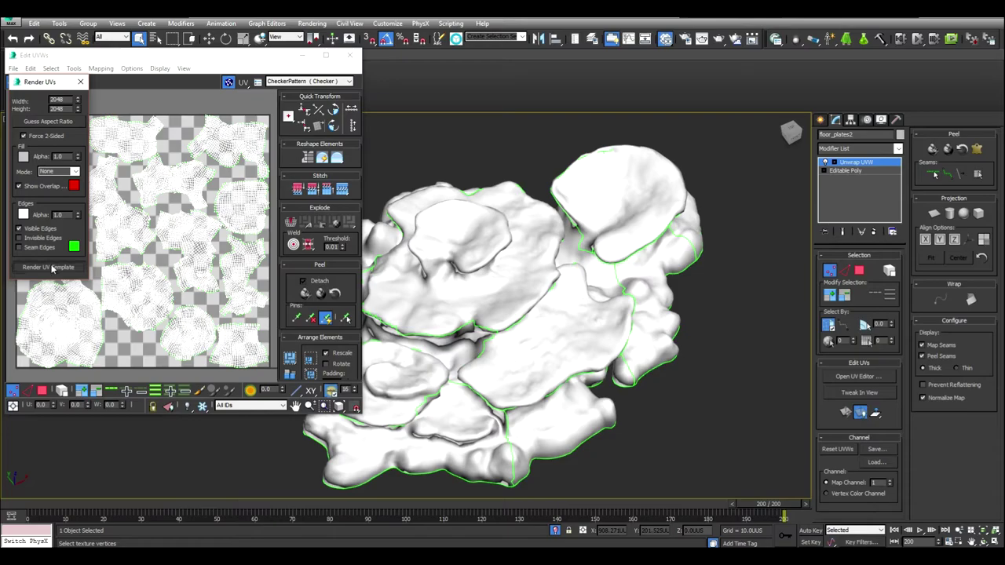
# Save the rendered UV template over plates_UV.tga in the rocks folder.
pyautogui.moveTo(807, 17); pyautogui.dragTo(411, 49)
pyautogui.click(344, 67)
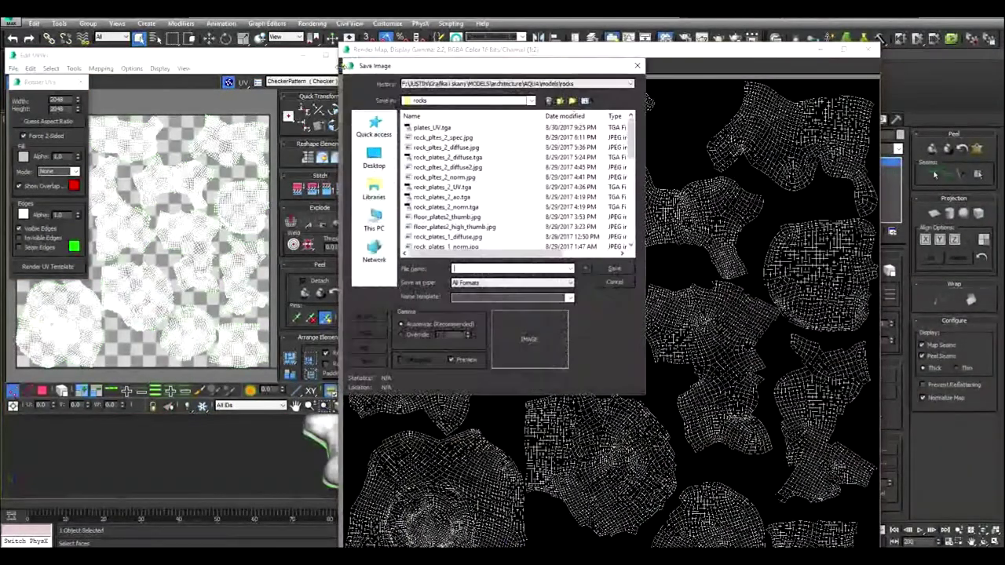
pyautogui.click(433, 127)
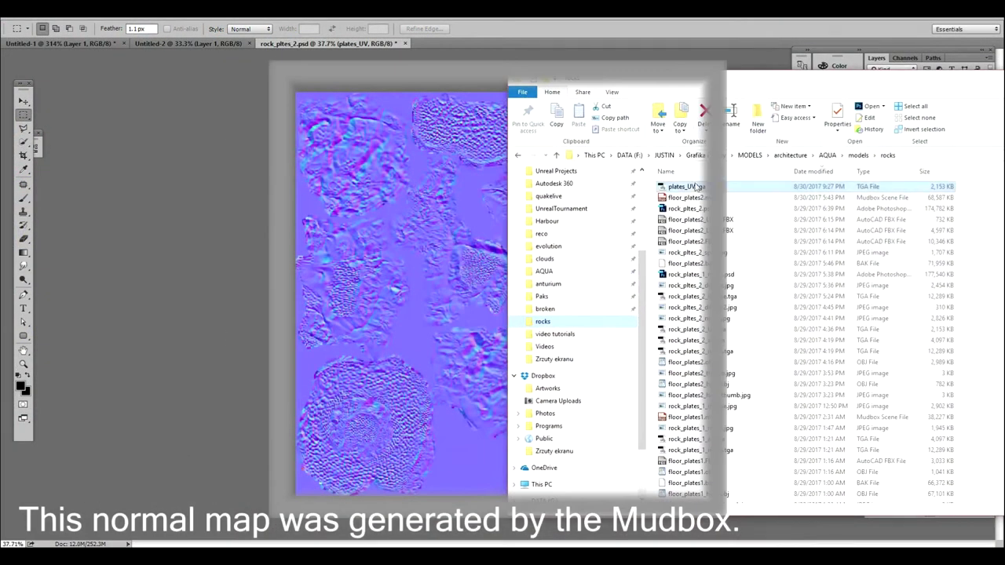
# Place plates_UV.tga into rock_pltes_2.psd in Photoshop and delete its black background using a Color Range selection with fuzziness 0.
pyautogui.moveTo(685, 186); pyautogui.dragTo(391, 188)
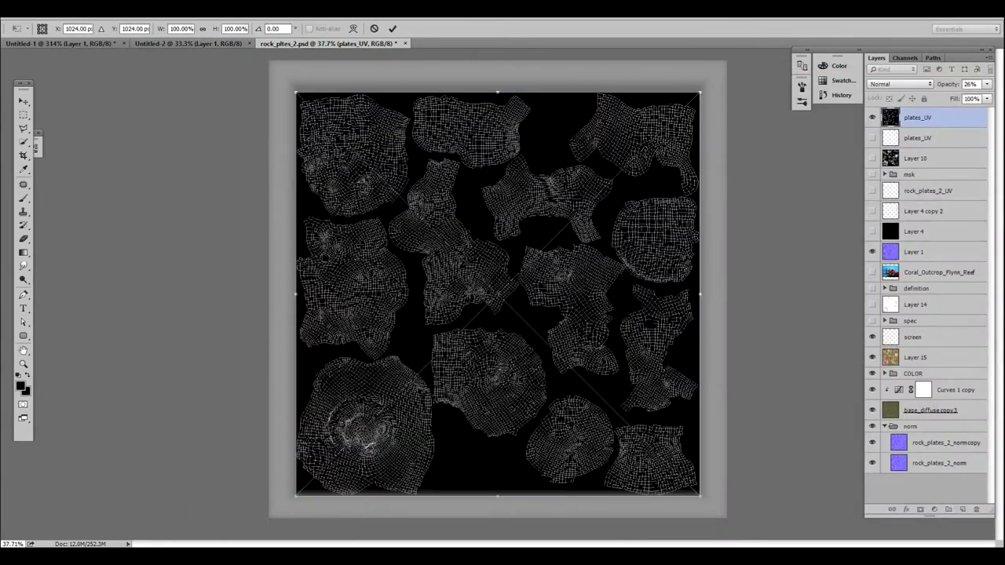
pyautogui.click(392, 29)
pyautogui.click(142, 8)
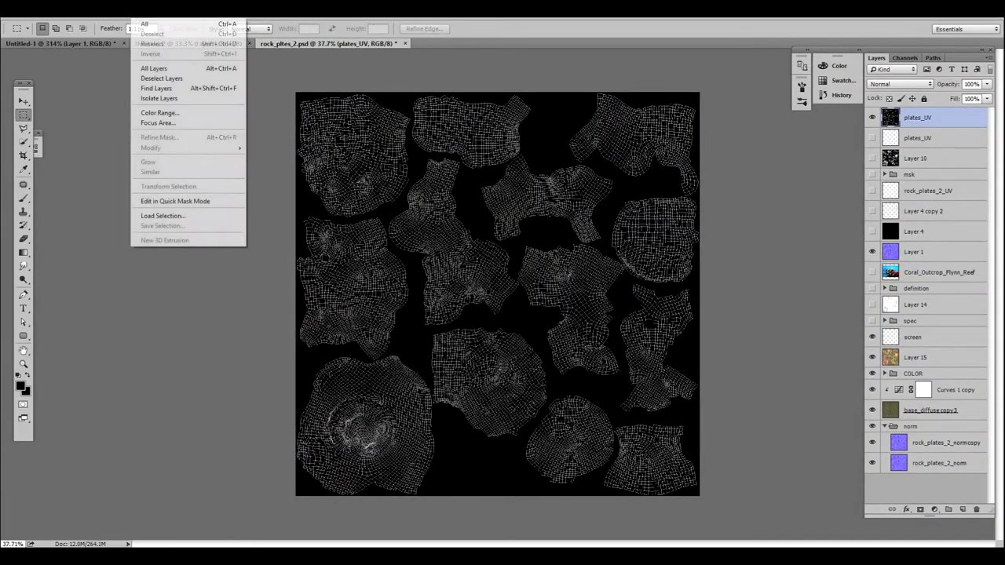
pyautogui.click(202, 113)
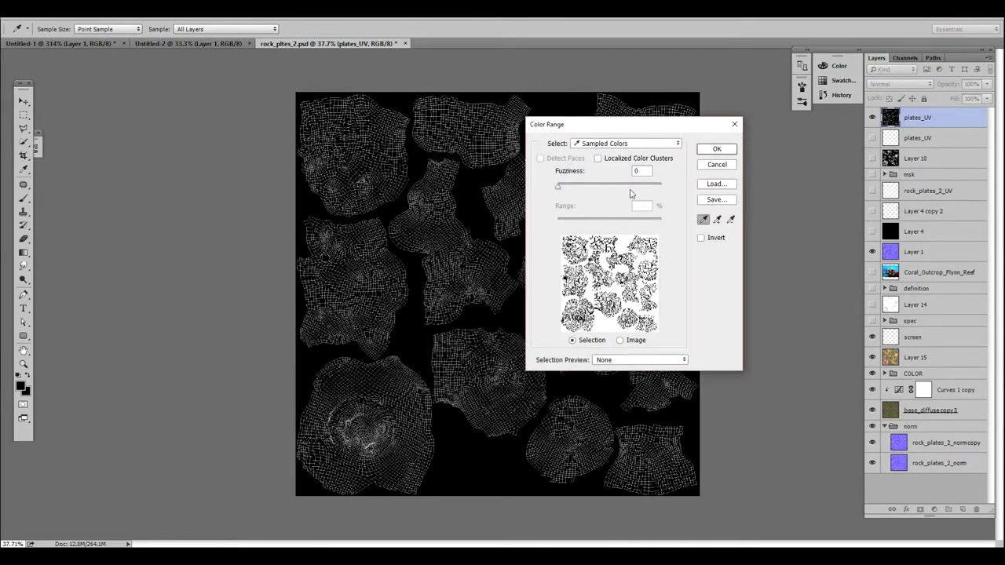
pyautogui.click(716, 150)
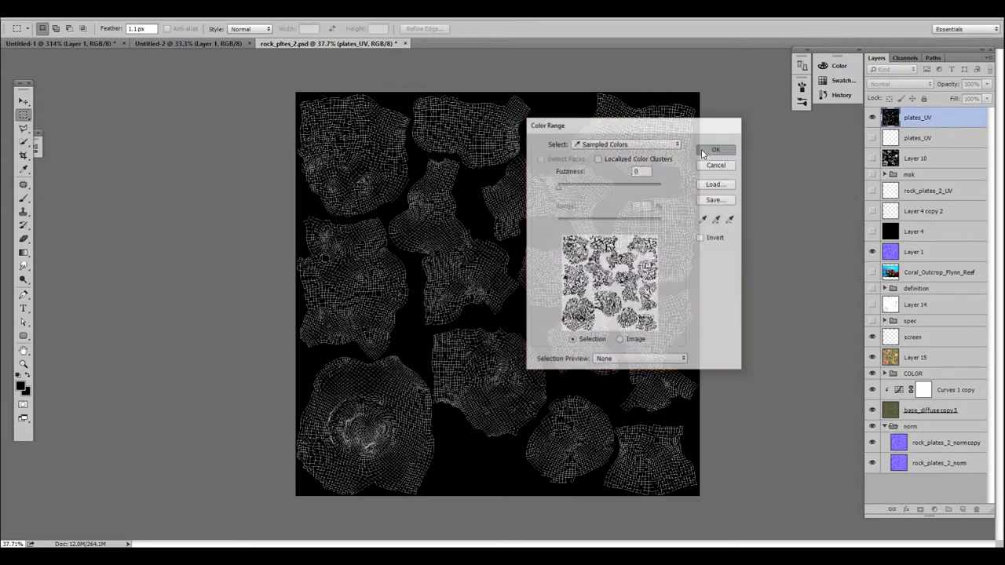
pyautogui.press('Delete')
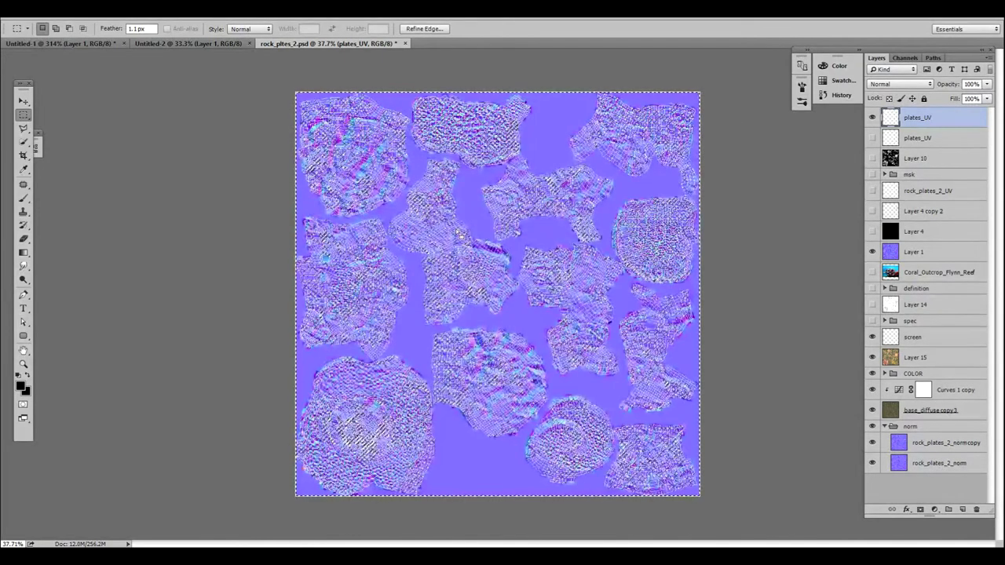
pyautogui.hotkey('ctrl', 'd')
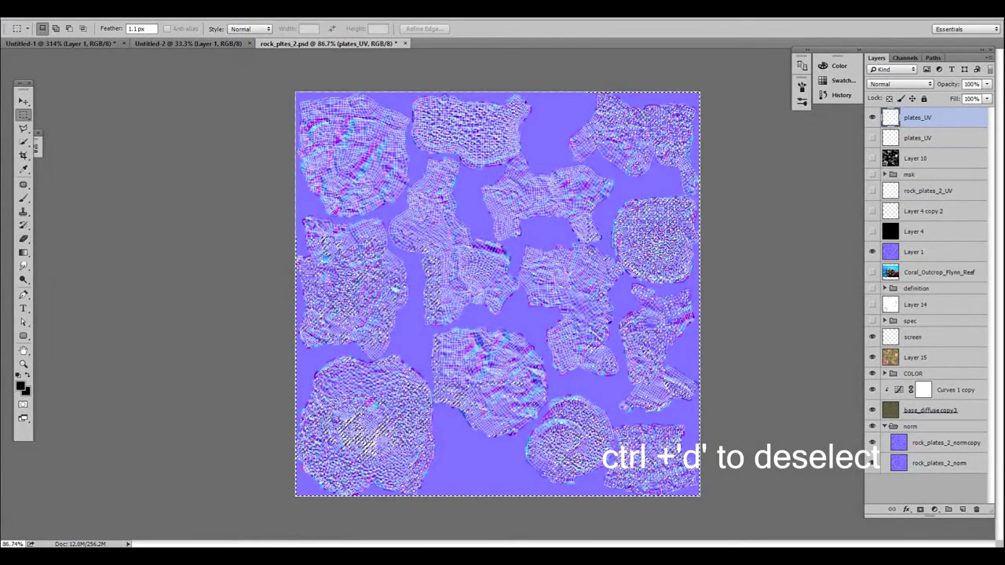
# Launch Quixel SUITE alongside the normal map document and close its release notes.
pyautogui.keyDown('alt'); pyautogui.scroll(5, 473, 243); pyautogui.keyUp('alt')
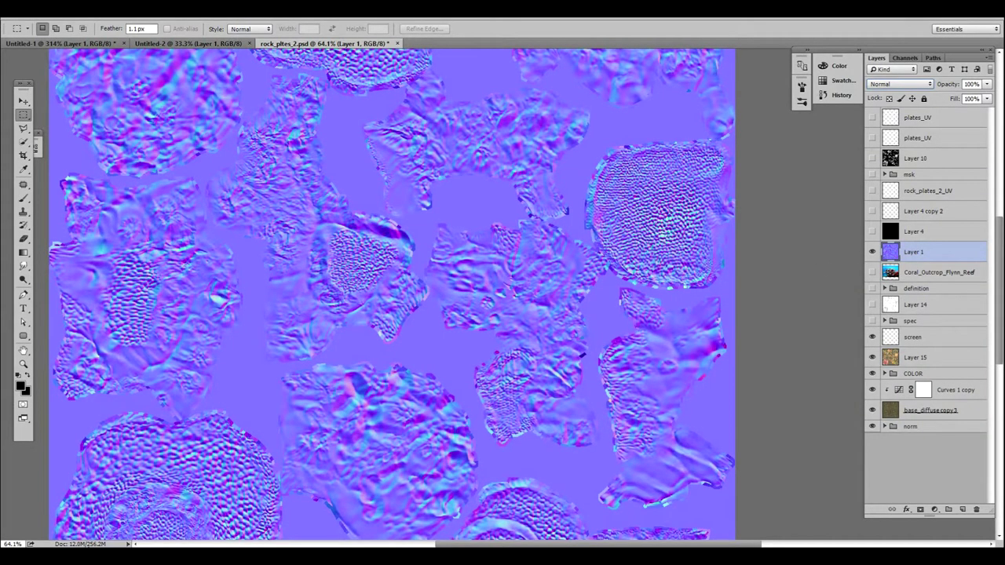
pyautogui.press('super')
pyautogui.write('quix')
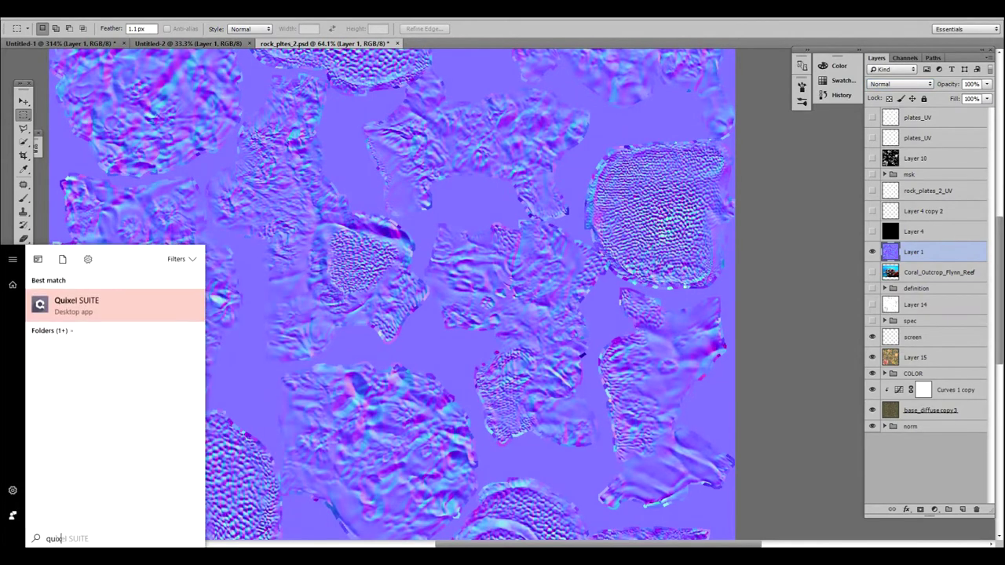
pyautogui.click(83, 306)
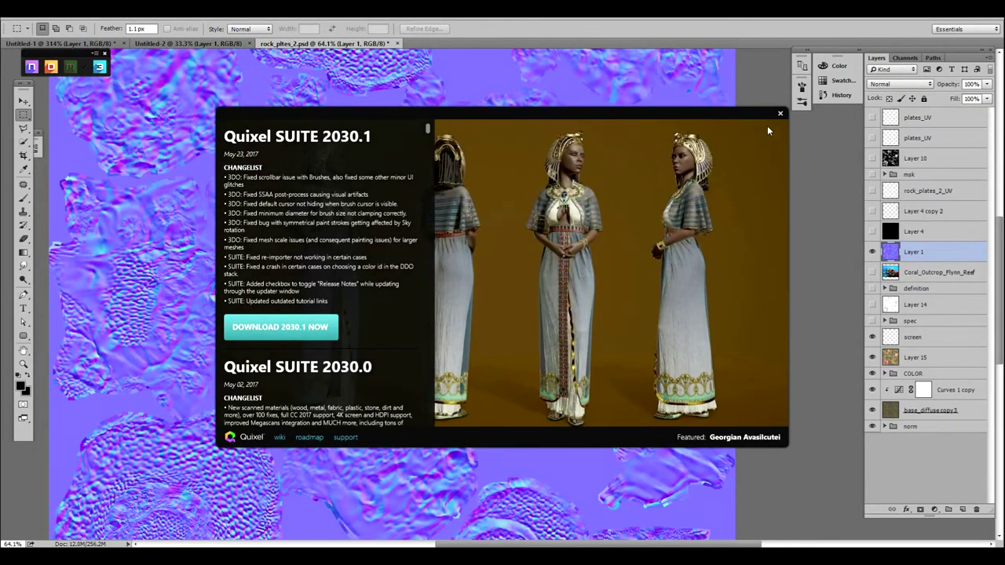
pyautogui.click(780, 112)
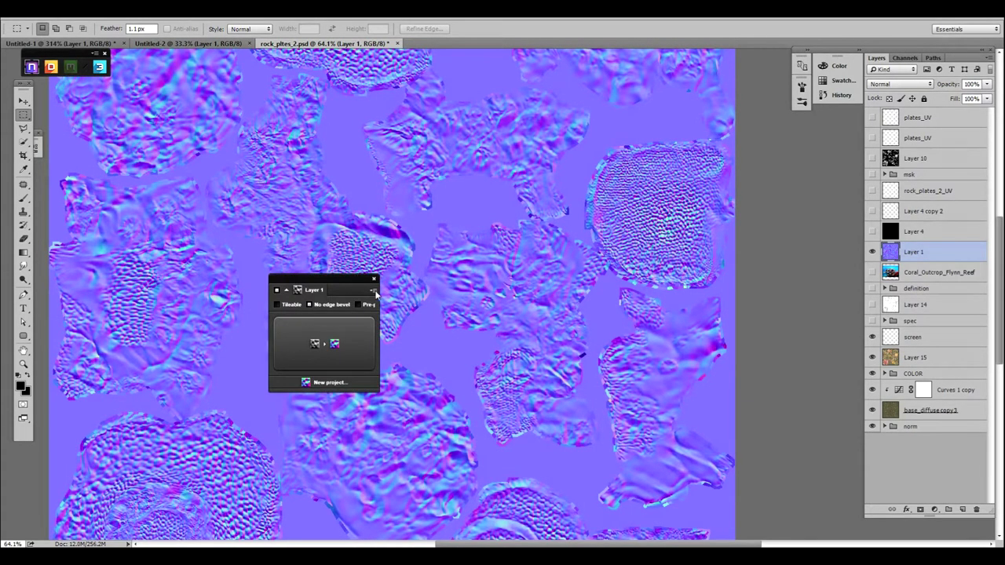
# Generate AO and cavity maps from the active normal map document with the NDO Map Converter.
pyautogui.click(375, 292)
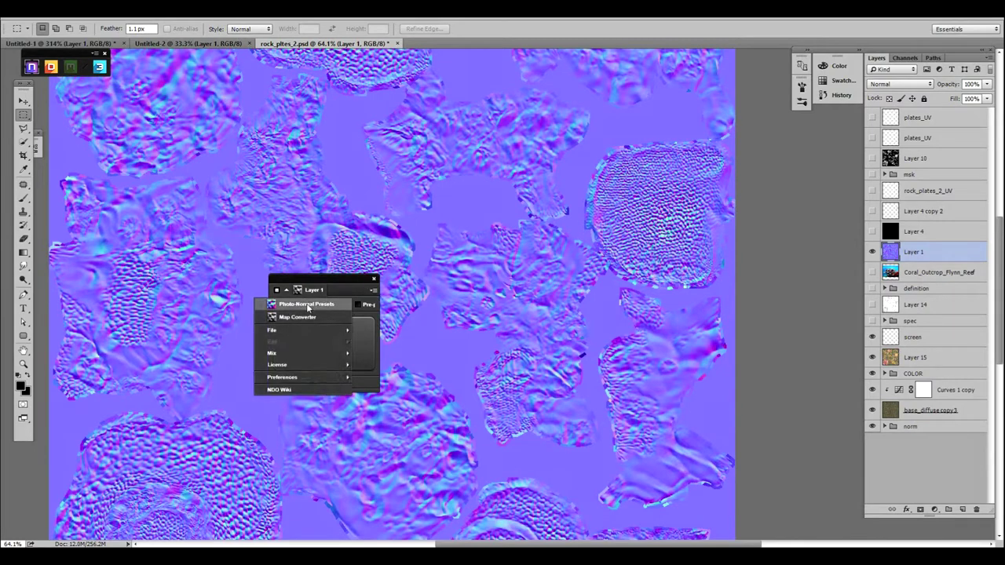
pyautogui.click(280, 322)
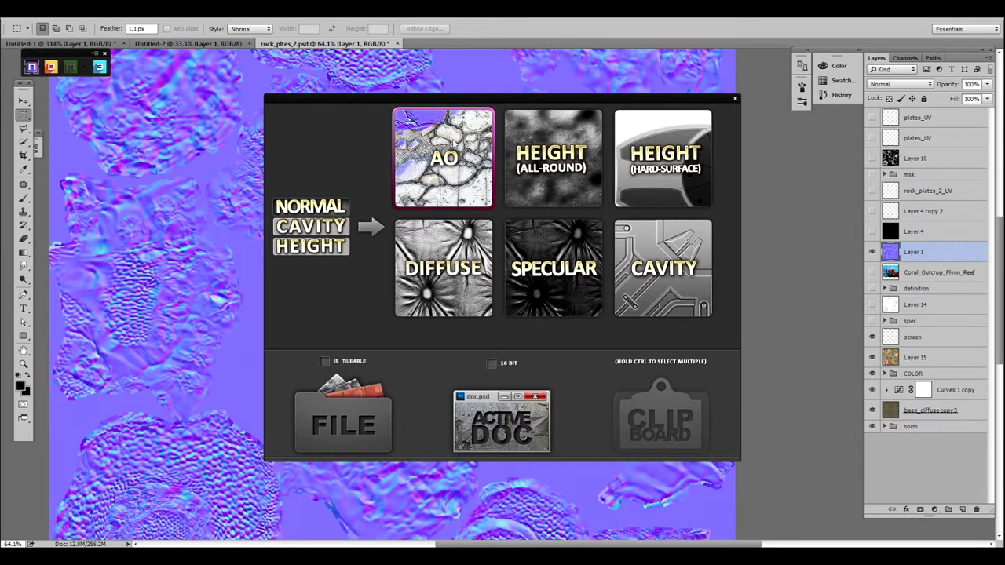
pyautogui.keyDown('ctrl'); pyautogui.click(666, 261); pyautogui.keyUp('ctrl')
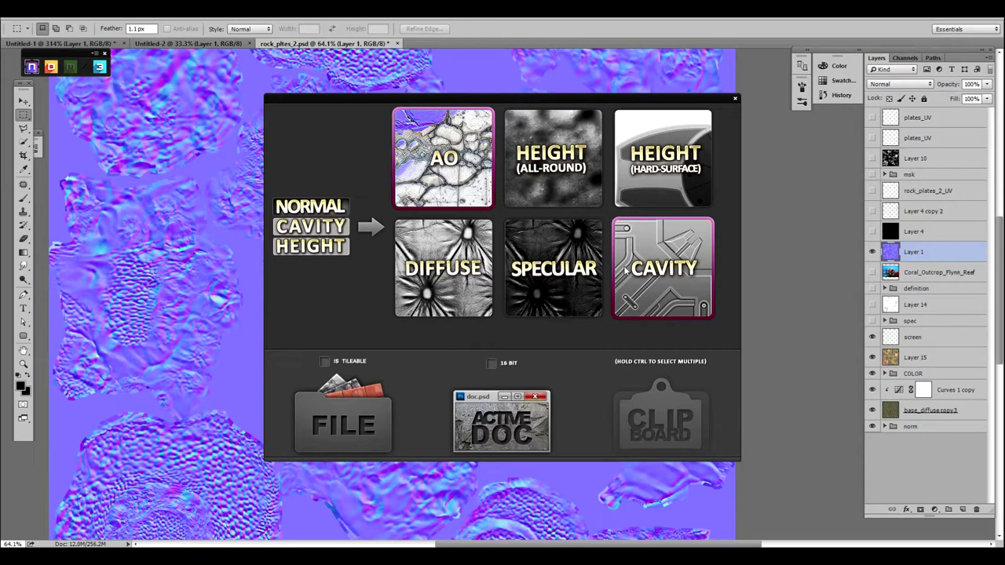
pyautogui.click(502, 424)
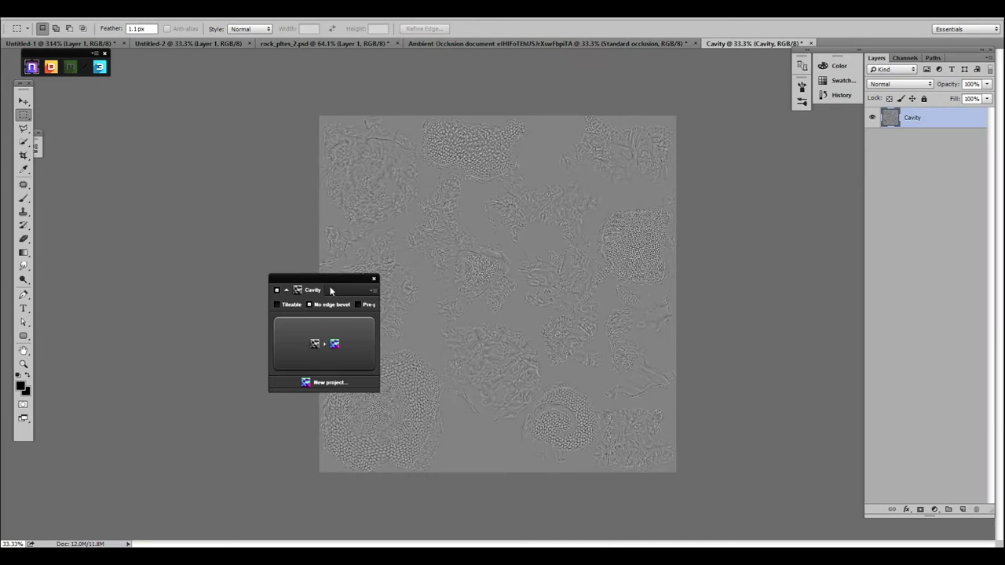
# Copy the whole cavity map into rock_pltes_2.psd as a new layer, placed between the base diffuse layer and the norm group.
pyautogui.moveTo(330, 291); pyautogui.dragTo(196, 265)
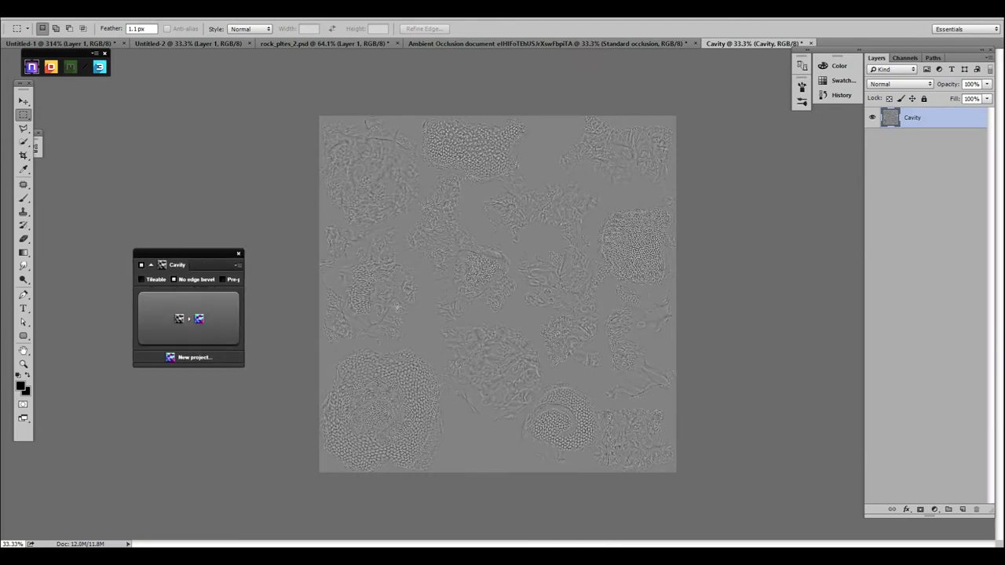
pyautogui.keyDown('alt'); pyautogui.scroll(5, 467, 295); pyautogui.keyUp('alt')
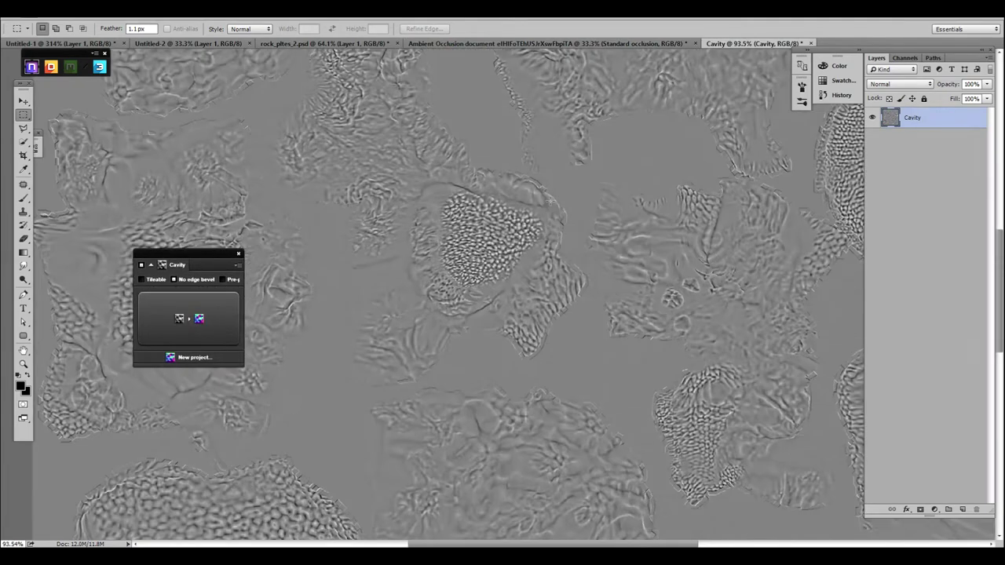
pyautogui.keyDown('alt'); pyautogui.scroll(-2, 436, 266); pyautogui.keyUp('alt')
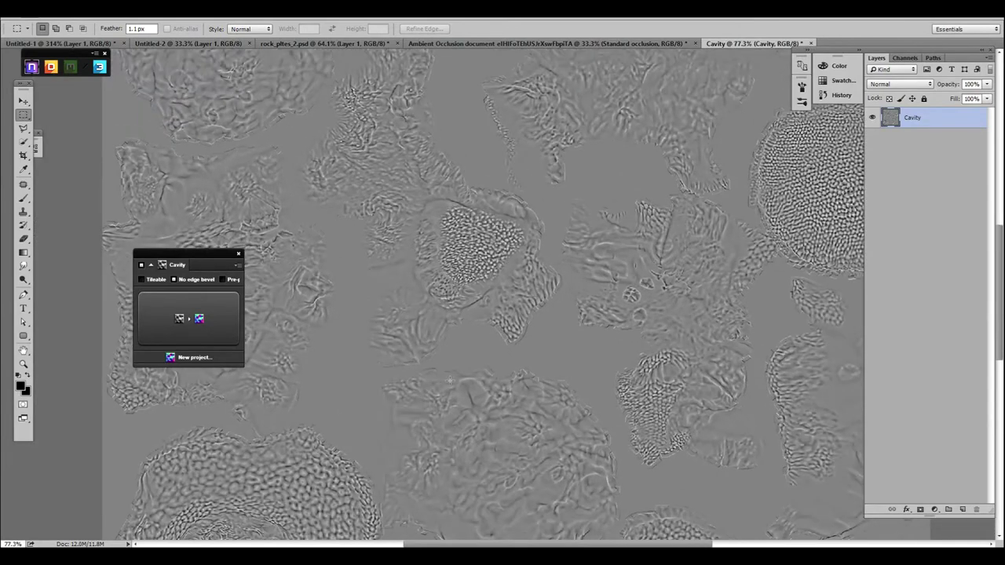
pyautogui.keyDown('alt'); pyautogui.scroll(3, 457, 331); pyautogui.keyUp('alt')
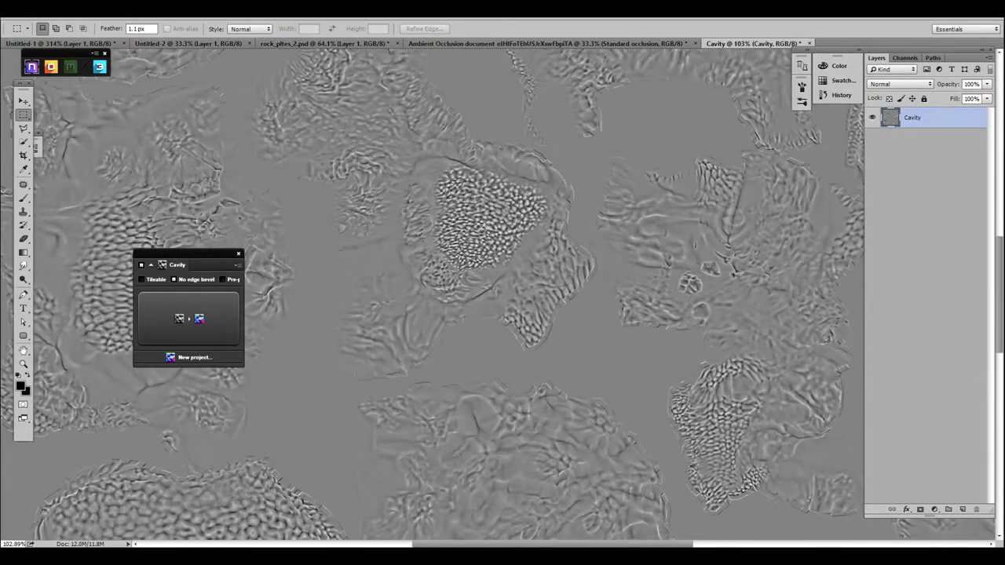
pyautogui.press('v')
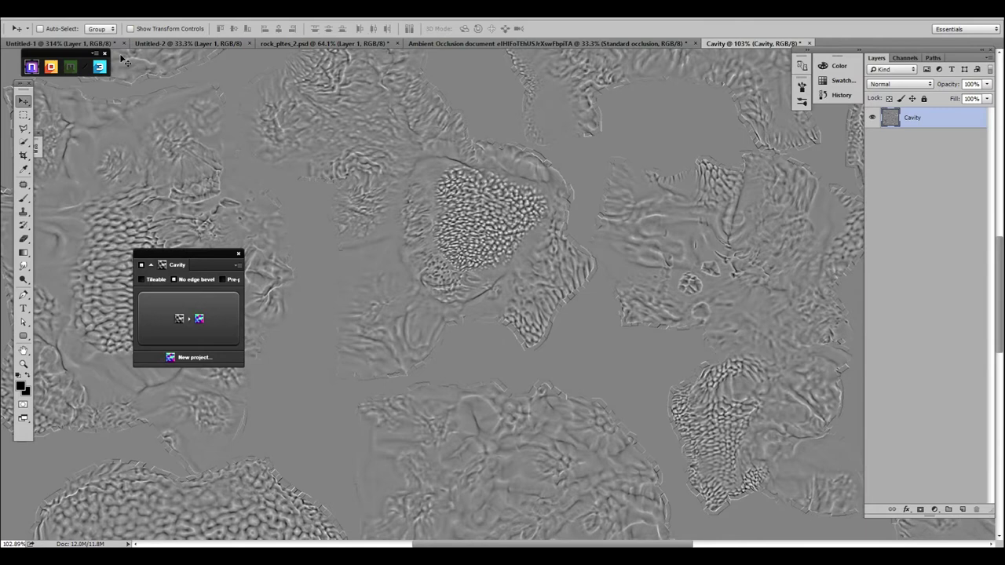
pyautogui.hotkey('ctrl', 'a')
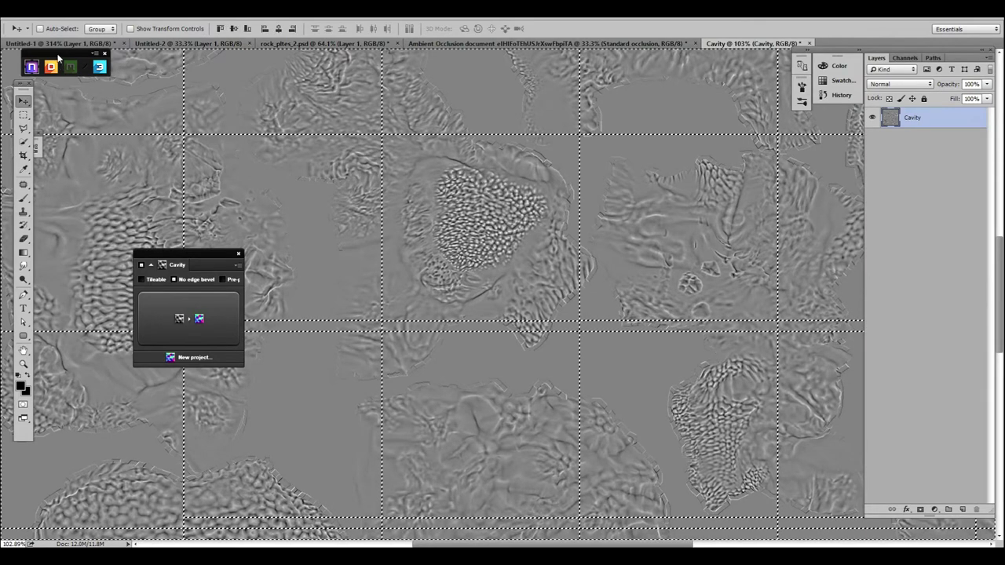
pyautogui.click(56, 43)
pyautogui.click(181, 44)
pyautogui.click(299, 41)
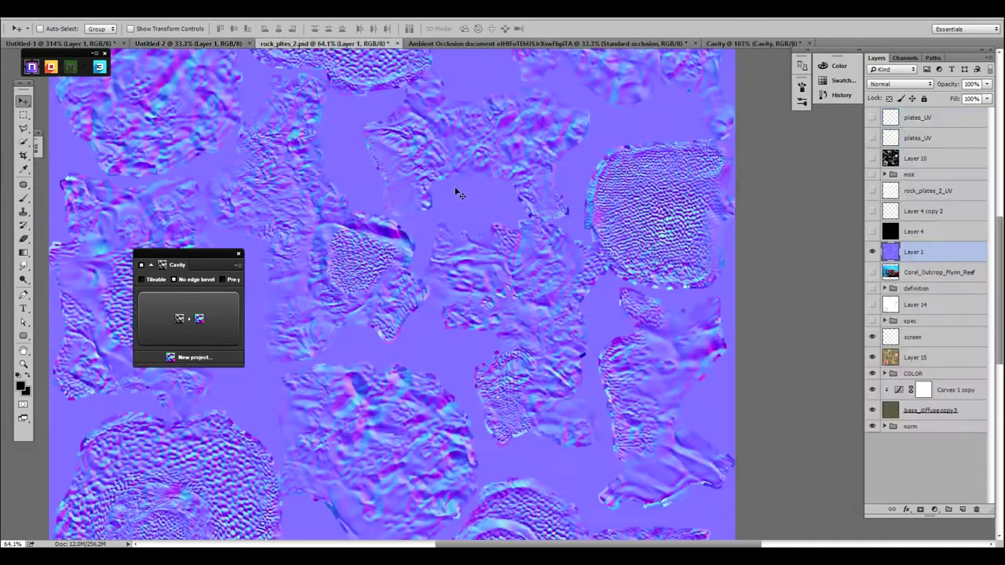
pyautogui.hotkey('ctrl', 'v')
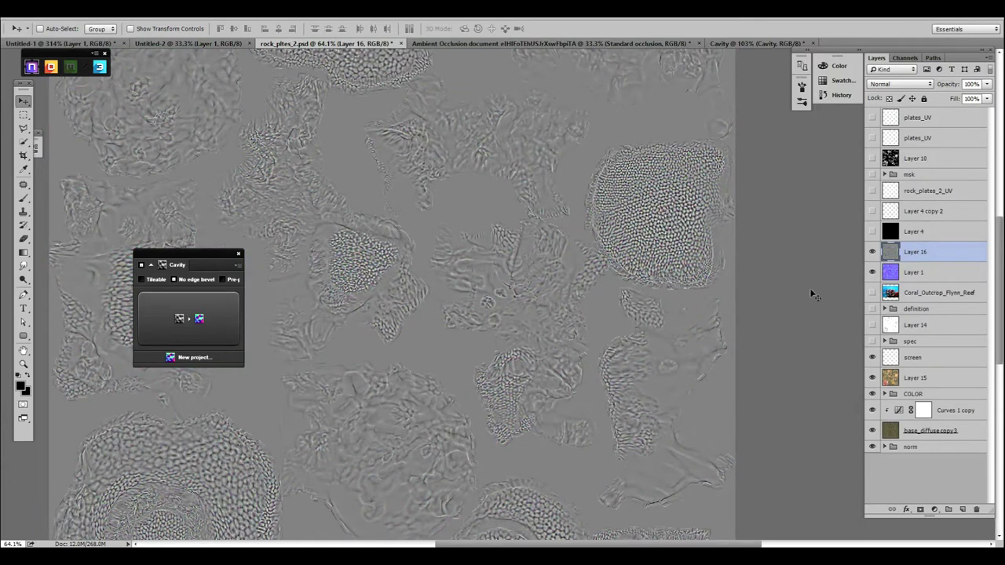
pyautogui.keyDown('alt'); pyautogui.scroll(-1, 357, 279); pyautogui.keyUp('alt')
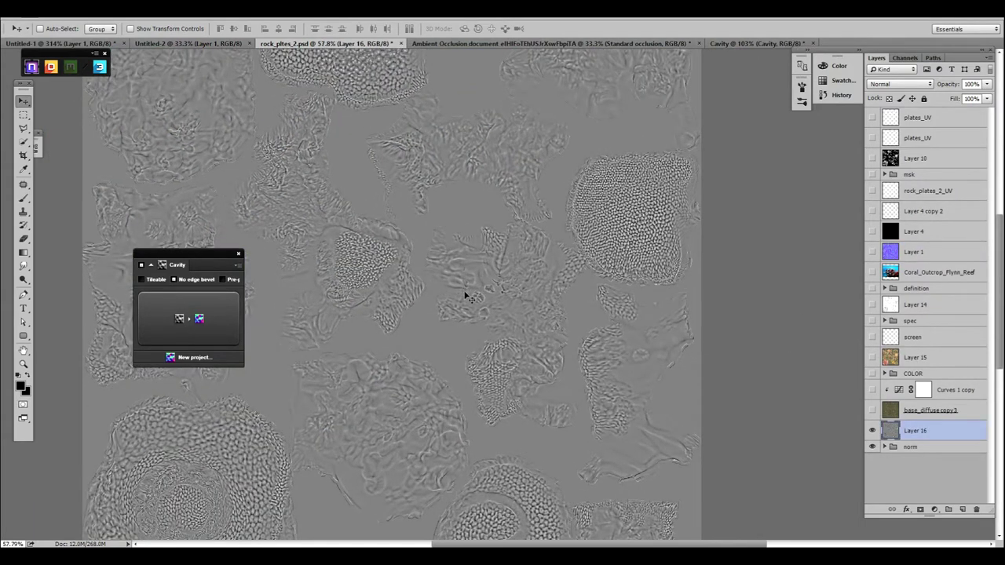
# In the Ambient Occlusion document, reduce the Fine Shadow strongly, raise the Medium Shadow slightly, and lower the Large Shadow.
pyautogui.click(486, 42)
pyautogui.keyDown('alt'); pyautogui.scroll(2, 451, 269); pyautogui.keyUp('alt')
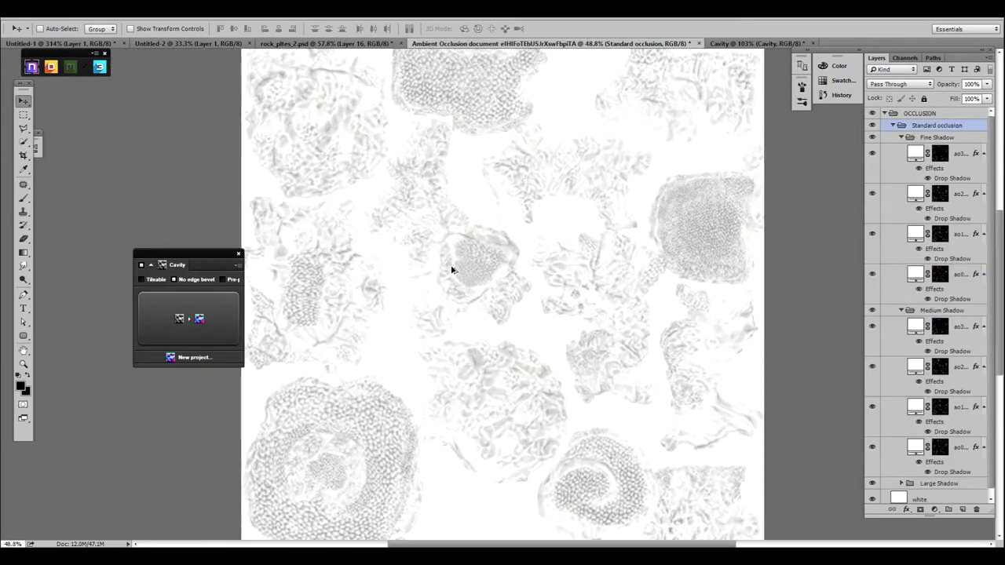
pyautogui.keyDown('alt'); pyautogui.scroll(2, 491, 288); pyautogui.keyUp('alt')
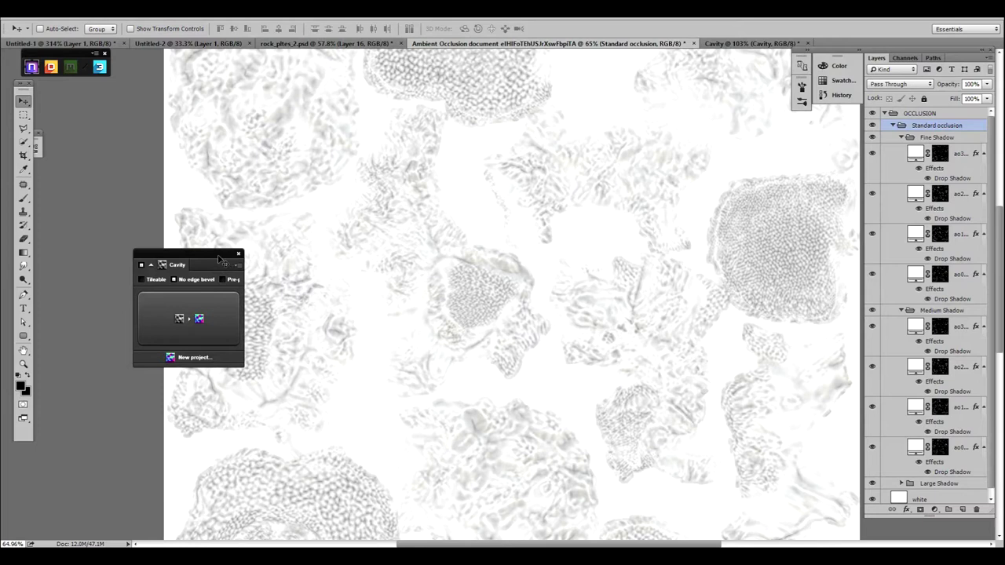
pyautogui.click(222, 261)
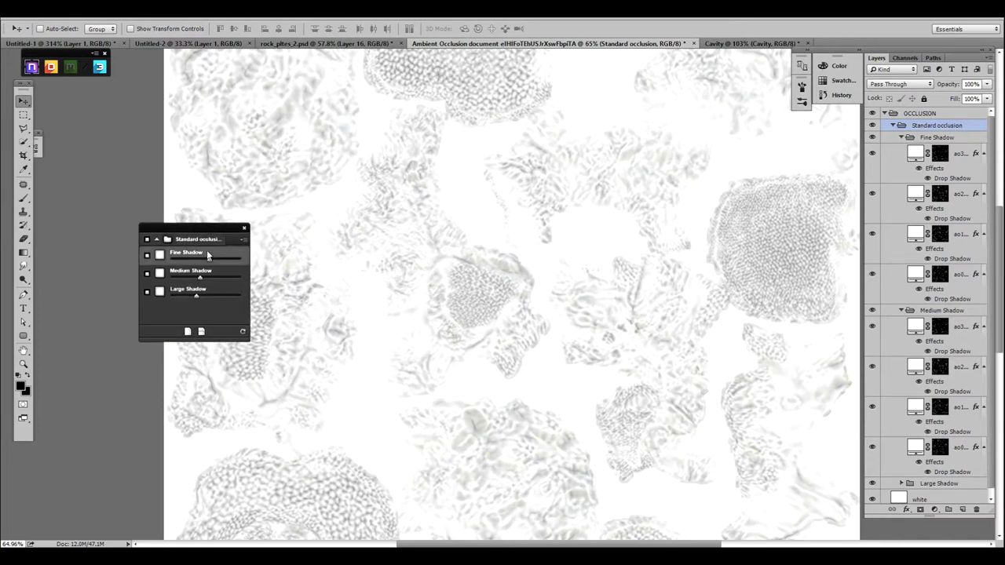
pyautogui.moveTo(209, 261); pyautogui.dragTo(194, 279)
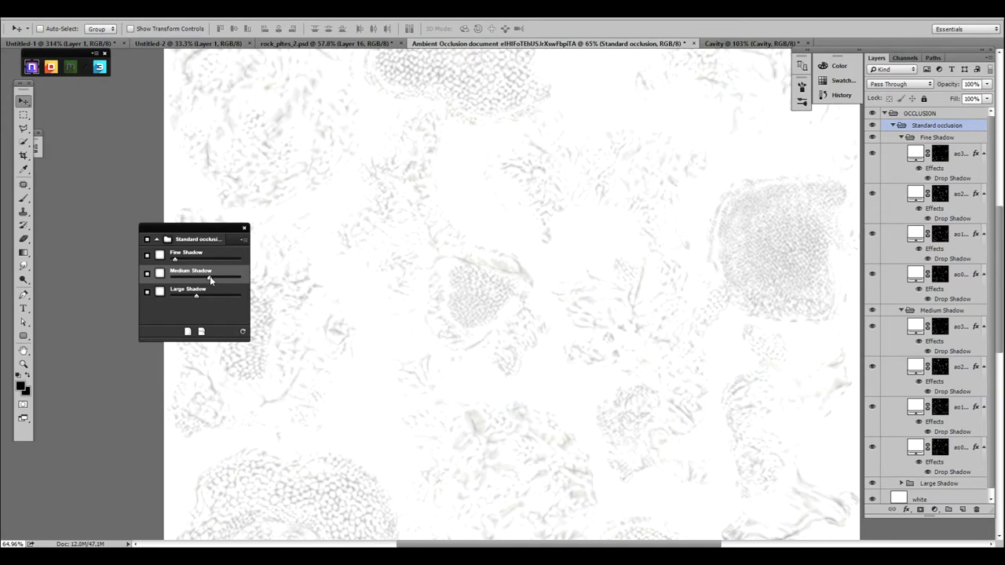
pyautogui.moveTo(197, 296); pyautogui.dragTo(183, 301)
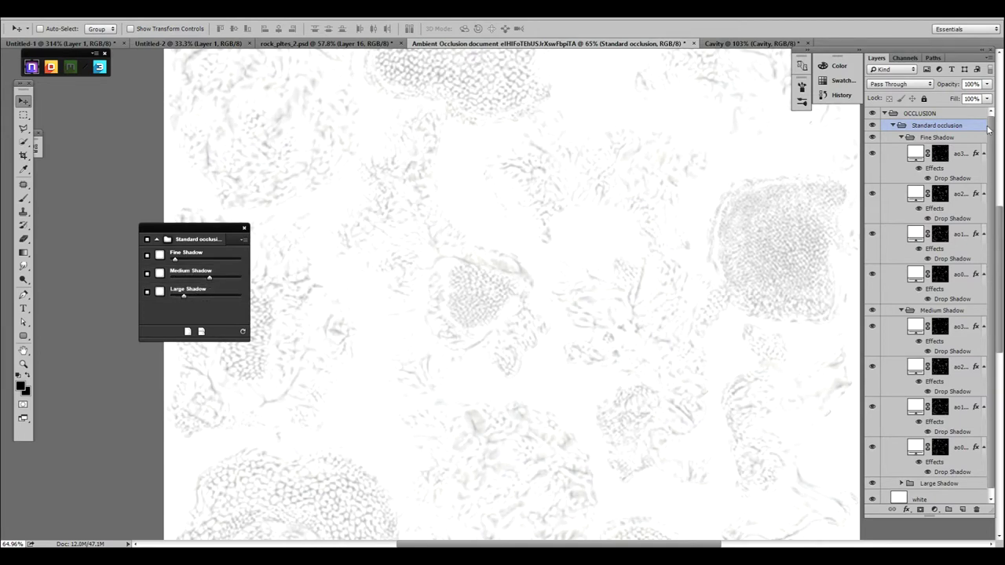
# Stamp the visible occlusion layers into one merged layer and copy it into rock_pltes_2.psd above the cavity layer.
pyautogui.click(925, 115)
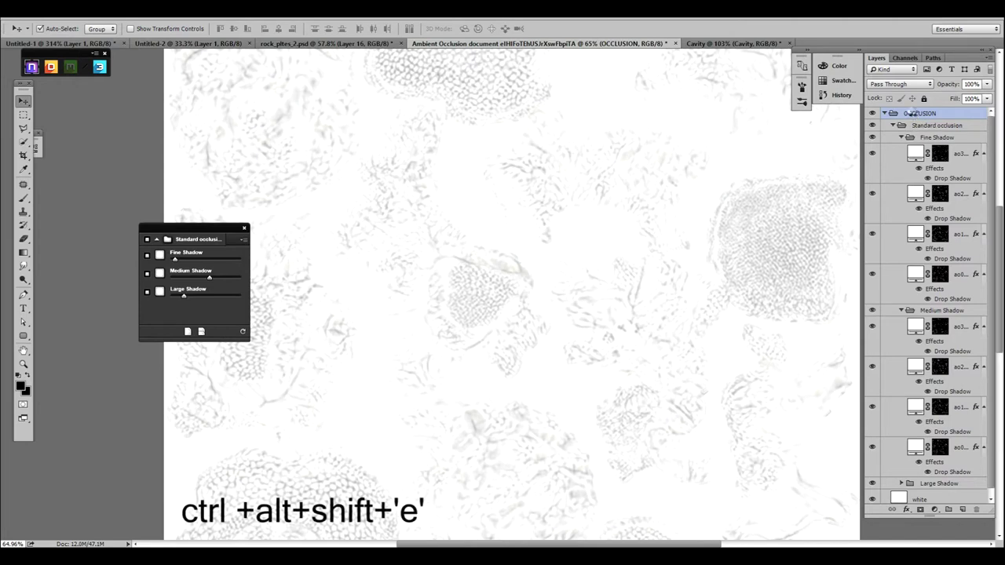
pyautogui.hotkey('ctrl', 'alt', 'shift', 'e')
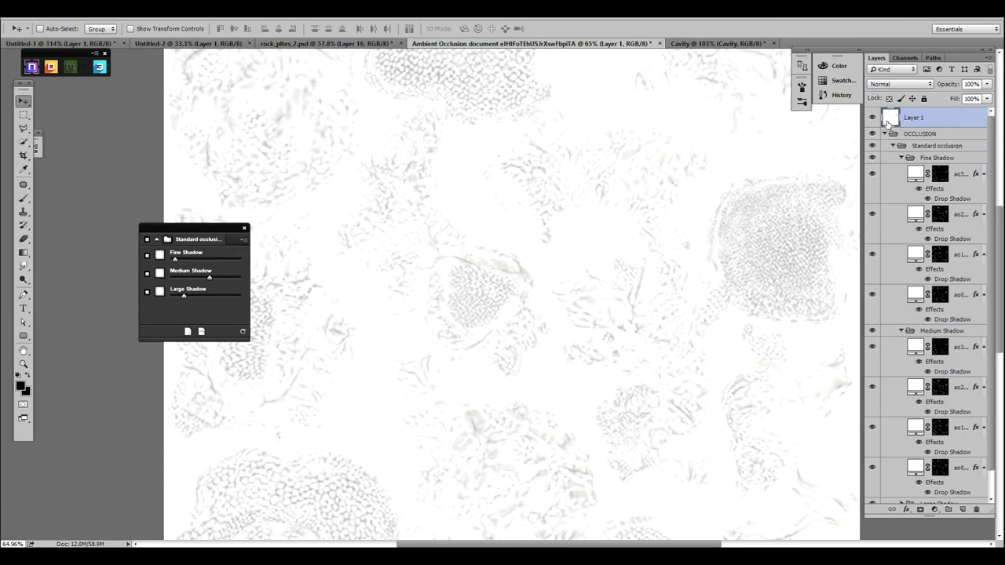
pyautogui.hotkey('ctrl', "'")
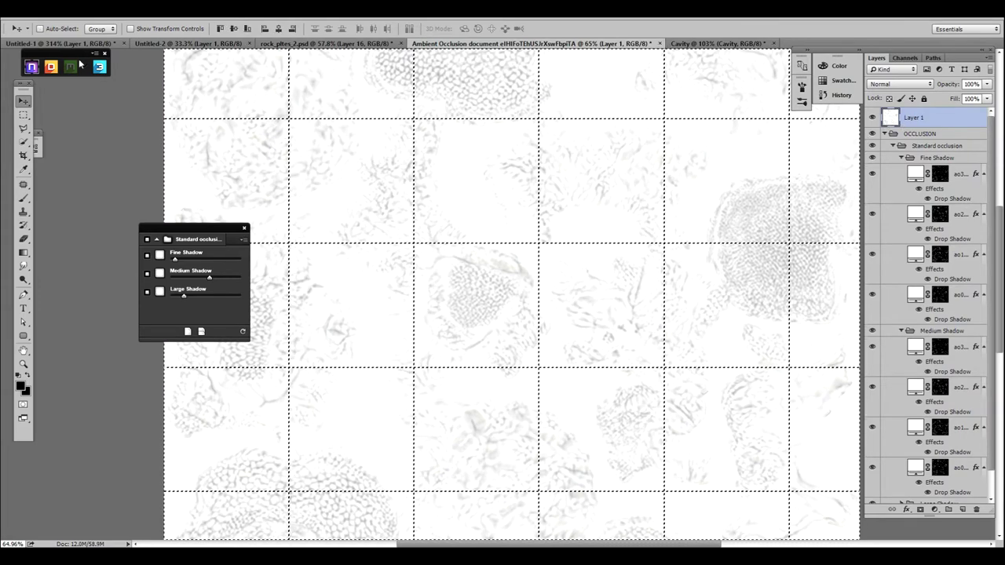
pyautogui.click(309, 44)
pyautogui.hotkey('ctrl', 'v')
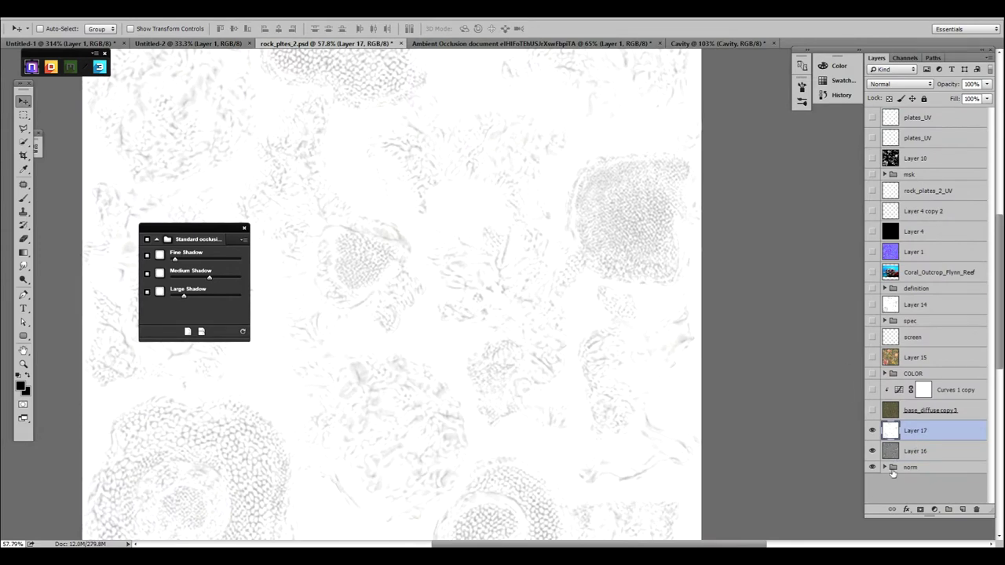
# Examine the pasted AO layer and the Multiply and Overlay blend mode options for the AO and cavity layers.
pyautogui.click(872, 431)
pyautogui.click(872, 432)
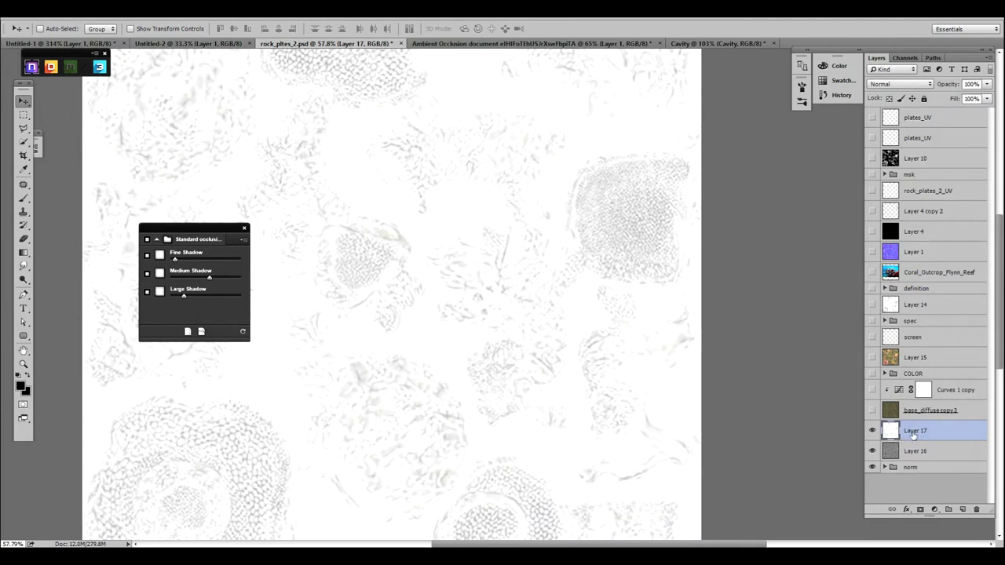
pyautogui.click(910, 84)
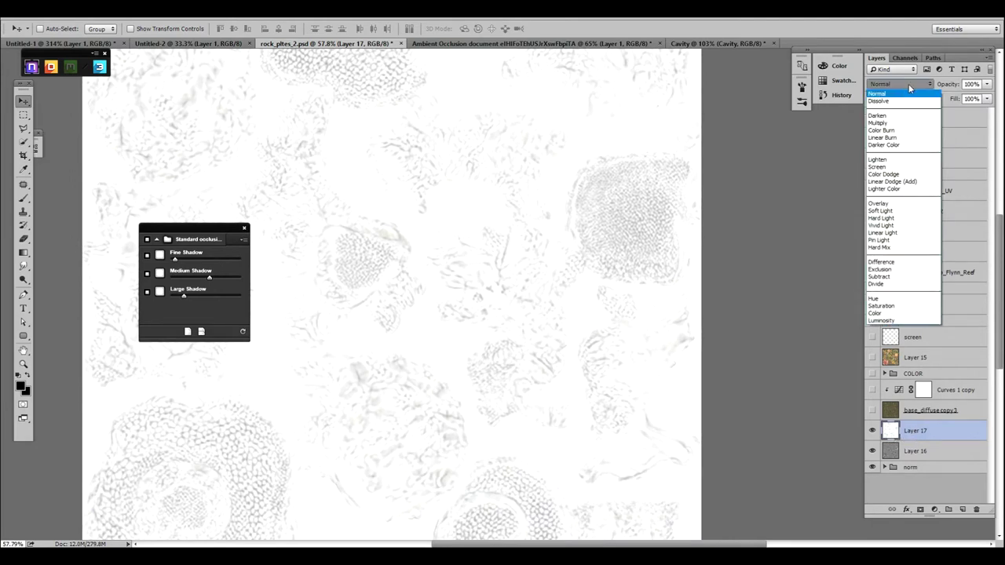
pyautogui.click(881, 124)
pyautogui.click(892, 454)
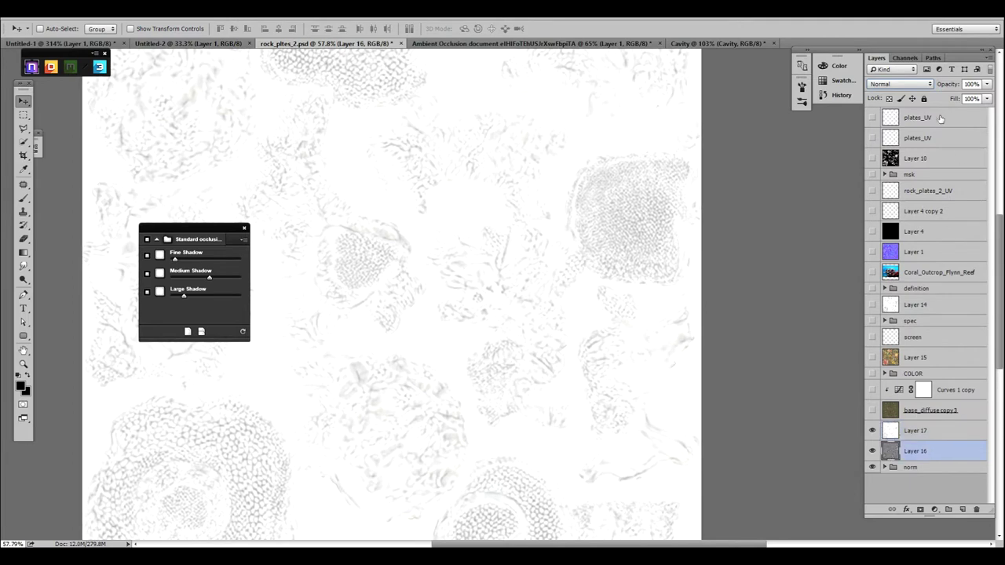
pyautogui.click(896, 88)
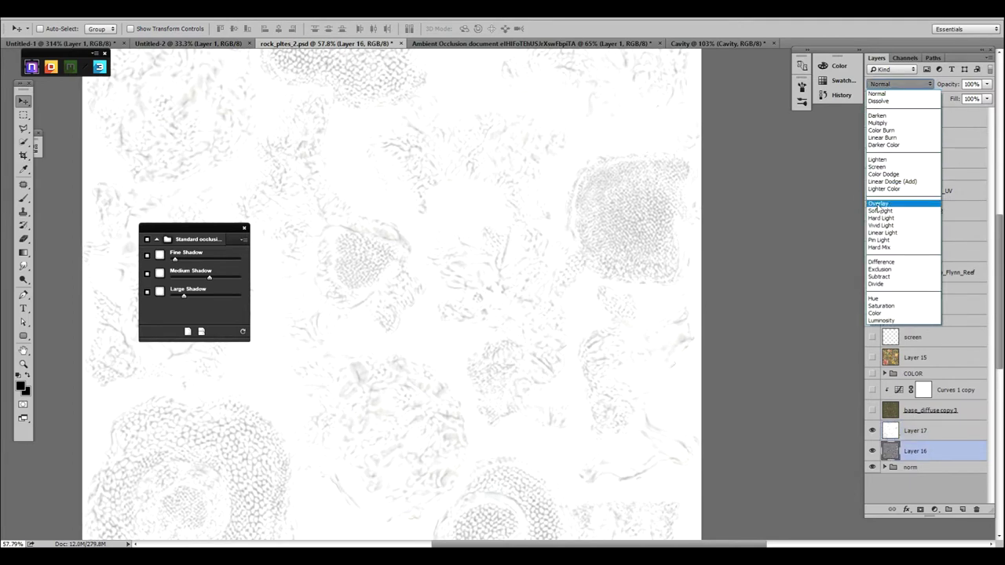
pyautogui.click(739, 218)
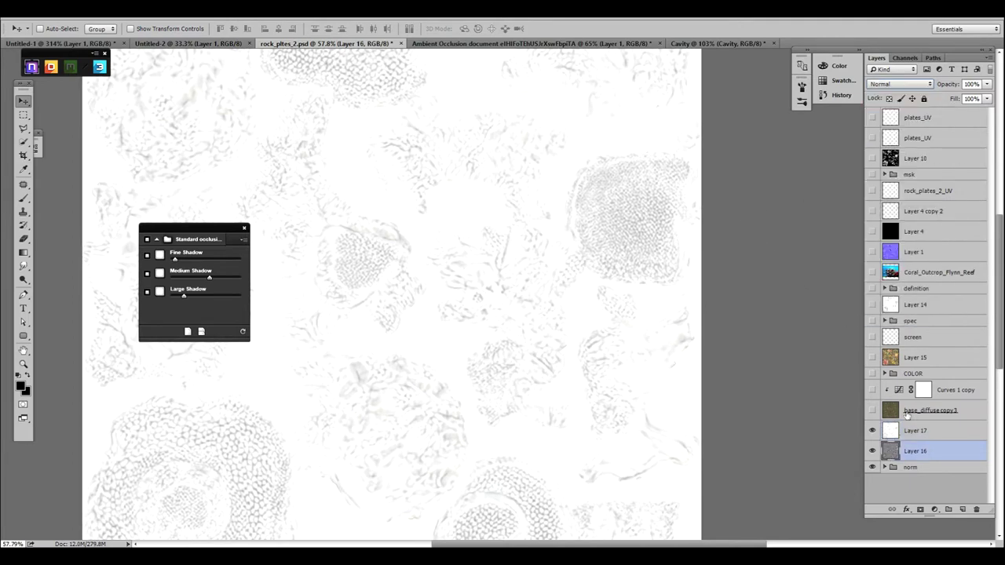
# Show the base_diffuse copy3 layer and its Curves 1 copy adjustment, and inspect the adjustment's curve.
pyautogui.click(872, 410)
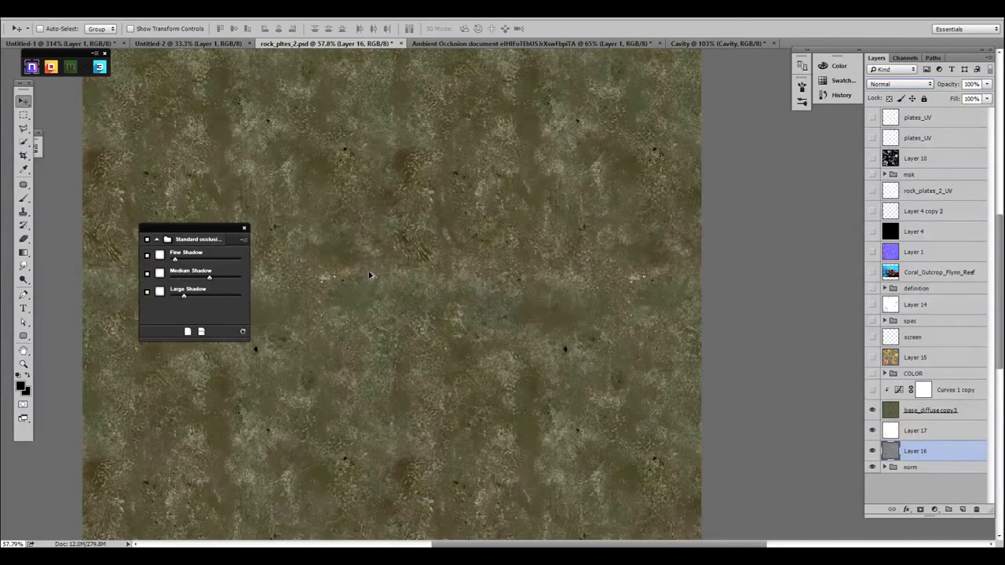
pyautogui.keyDown('alt'); pyautogui.scroll(-2, 532, 314); pyautogui.keyUp('alt')
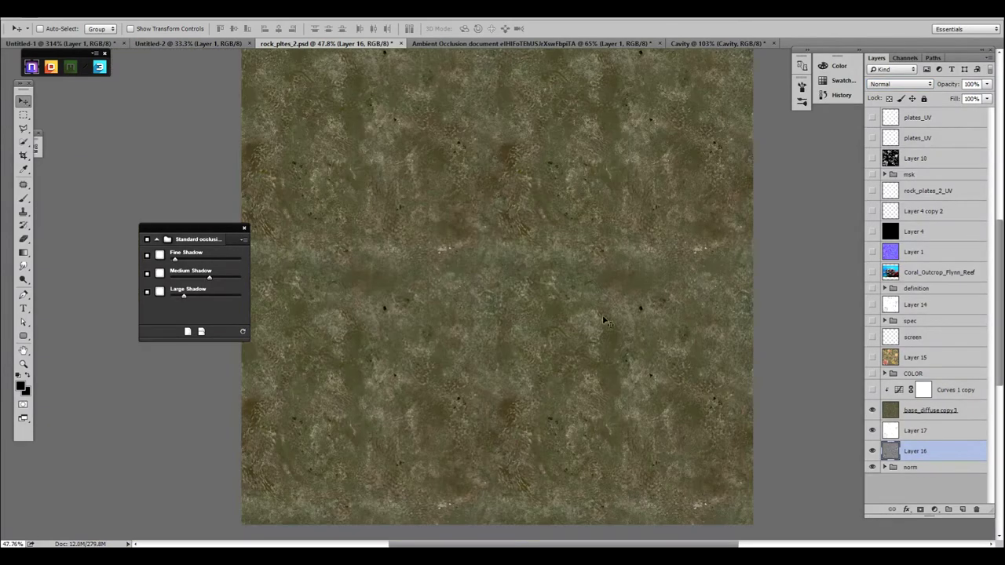
pyautogui.click(873, 391)
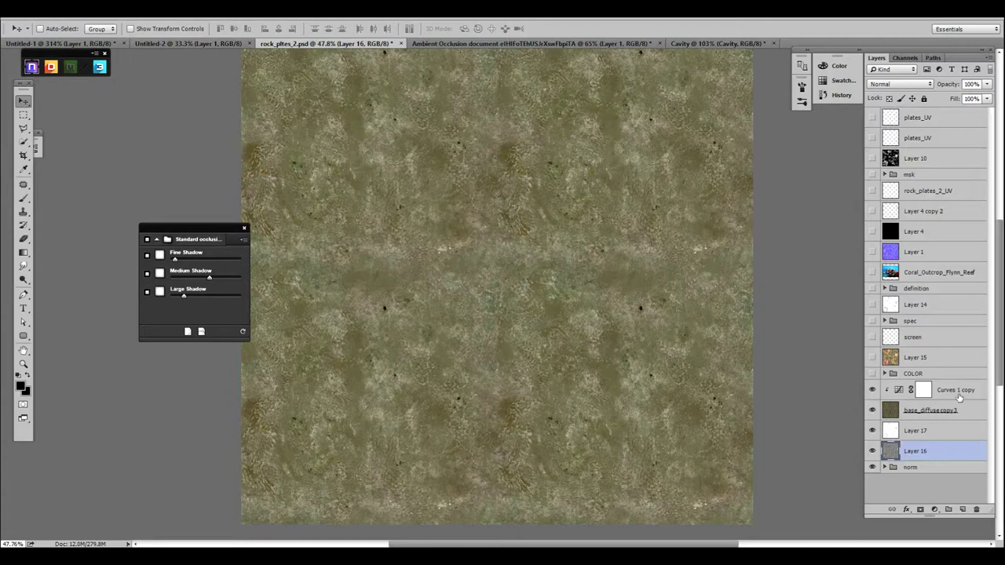
pyautogui.doubleClick(899, 390)
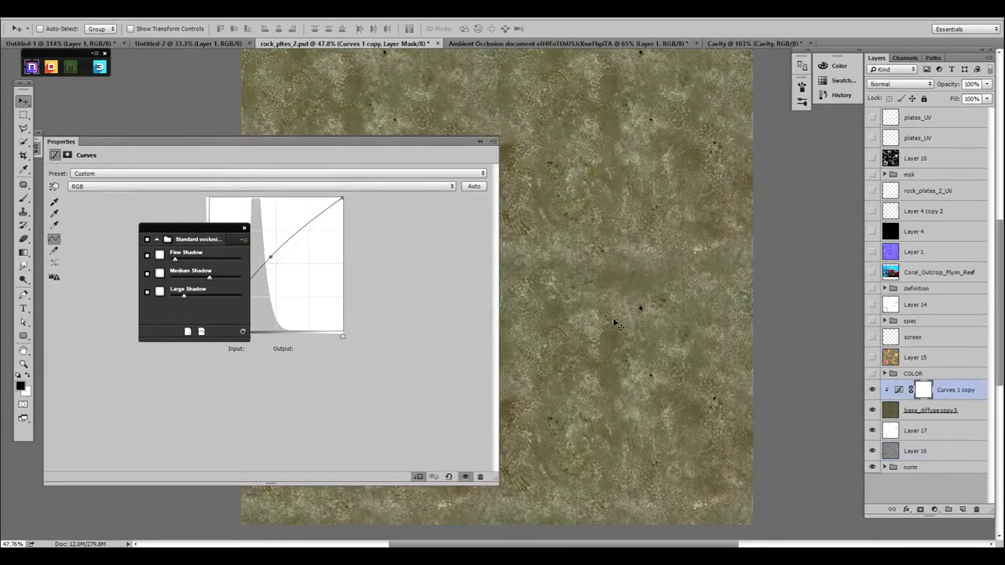
pyautogui.moveTo(313, 137); pyautogui.dragTo(313, 141)
pyautogui.moveTo(458, 142); pyautogui.dragTo(480, 140)
pyautogui.click(507, 133)
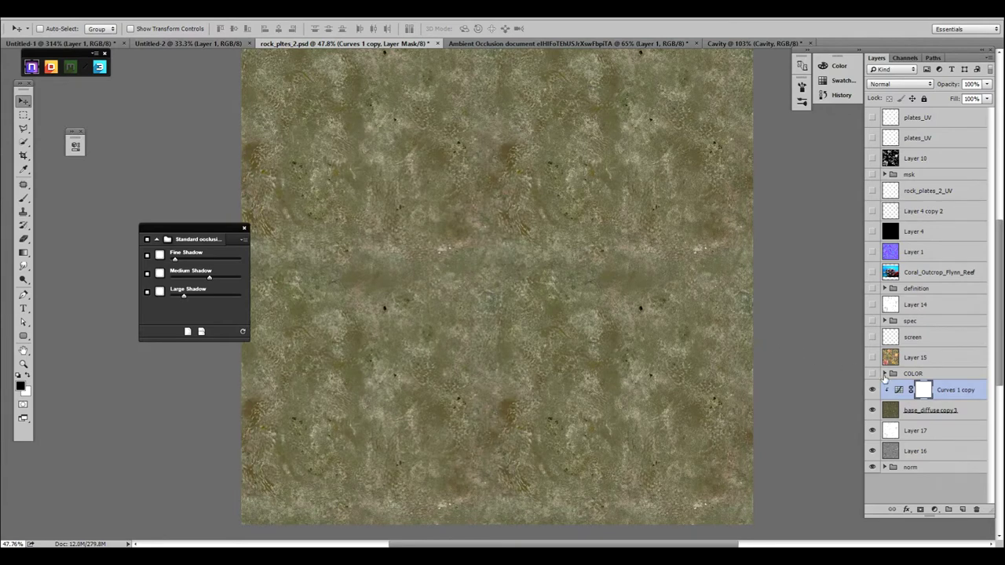
# Make the definition group visible over the base diffuse, comparing the texture with and without it.
pyautogui.click(872, 289)
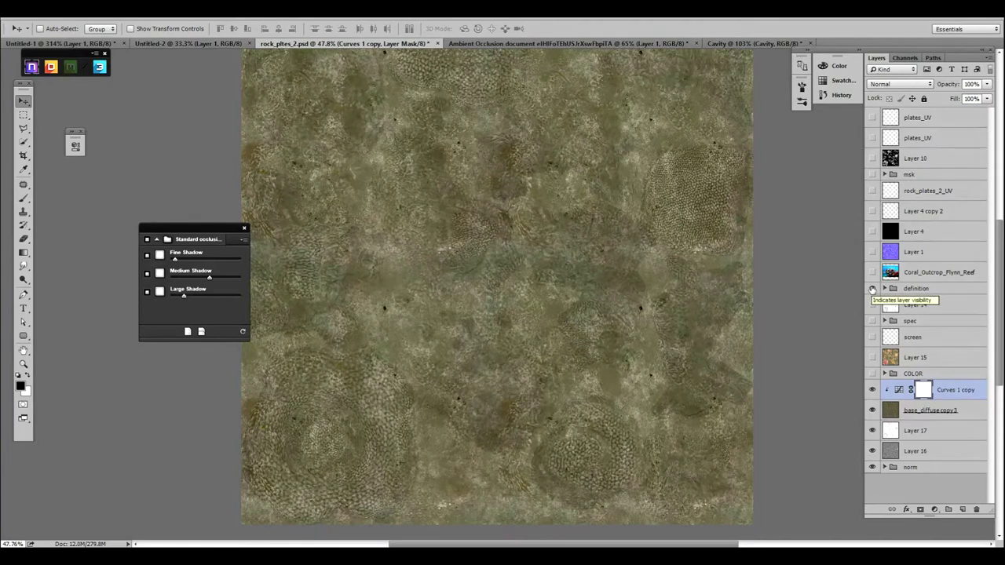
pyautogui.click(872, 289)
pyautogui.click(871, 289)
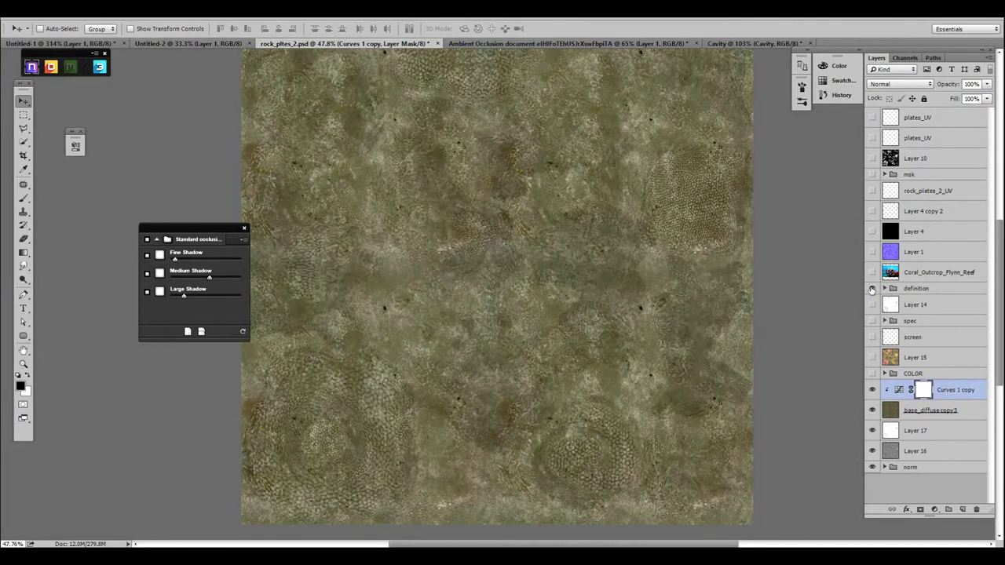
pyautogui.press('z')
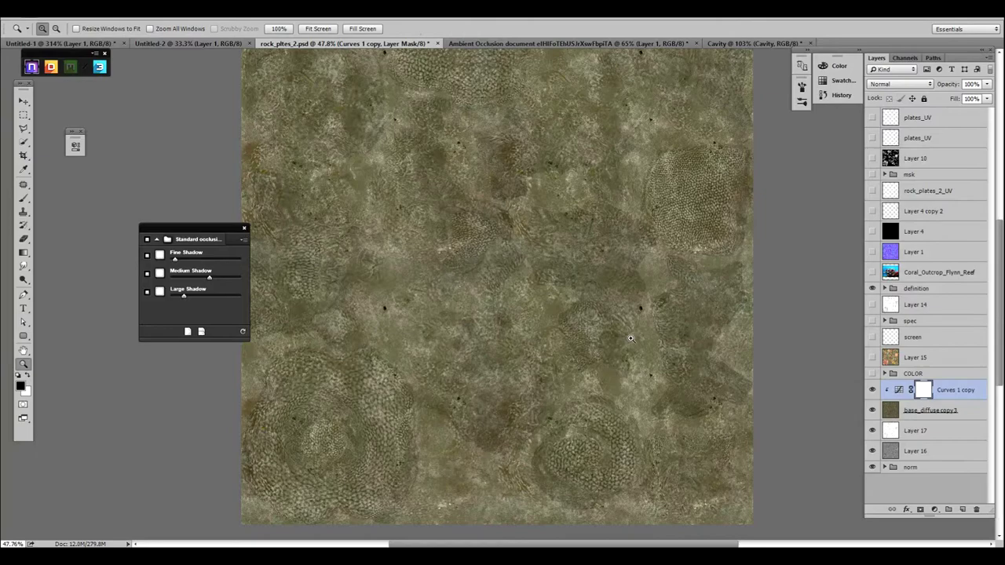
# Rename Layer 2 in the definition group as cavity.
pyautogui.keyDown('alt'); pyautogui.scroll(3, 521, 308); pyautogui.keyUp('alt')
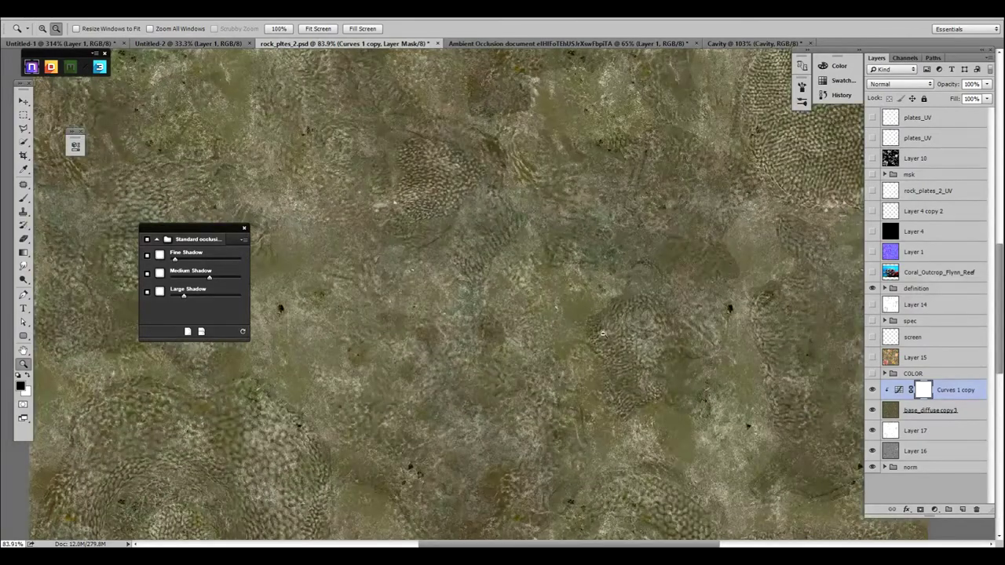
pyautogui.keyDown('alt'); pyautogui.scroll(6, 403, 182); pyautogui.keyUp('alt')
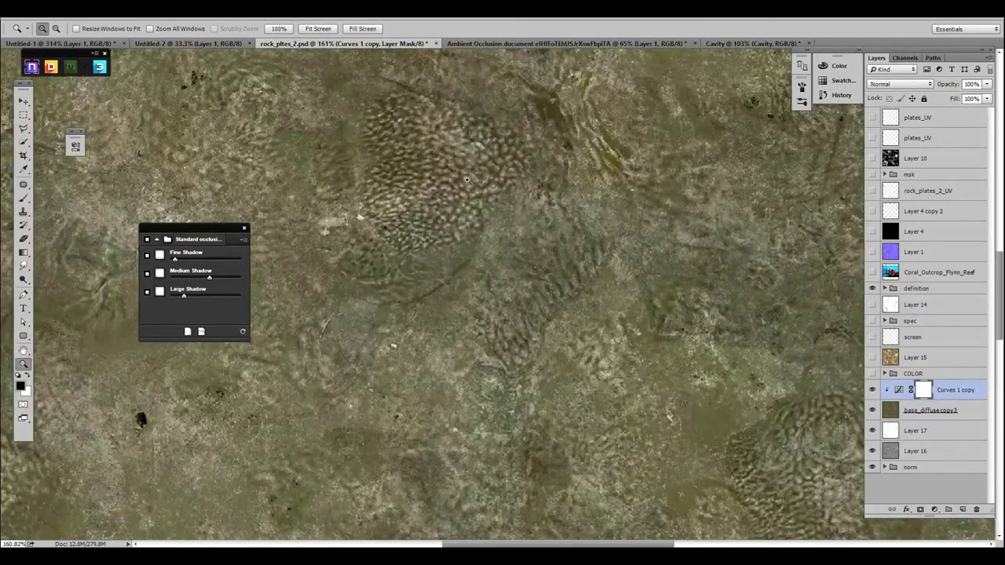
pyautogui.keyDown('alt'); pyautogui.scroll(-5, 446, 290); pyautogui.keyUp('alt')
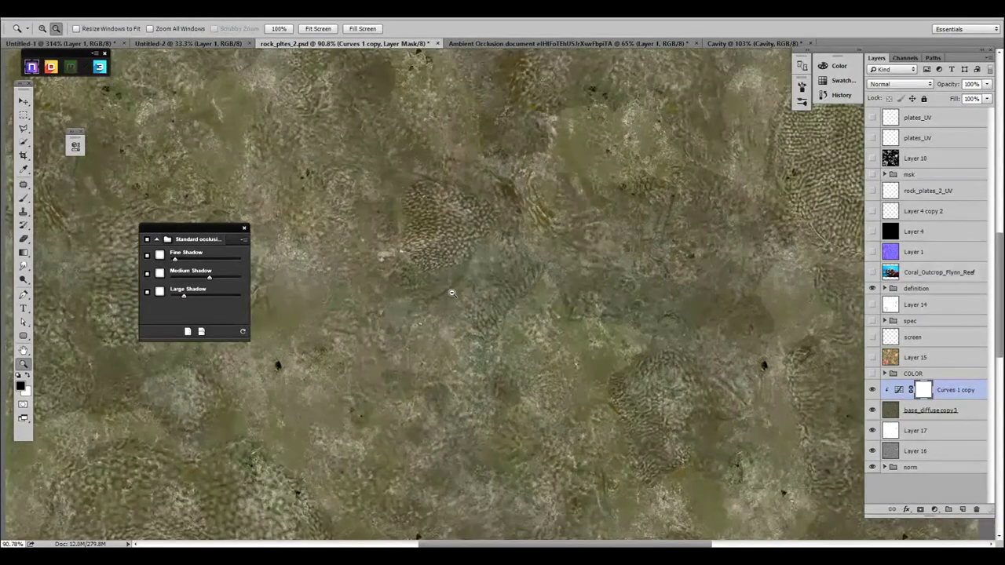
pyautogui.click(885, 288)
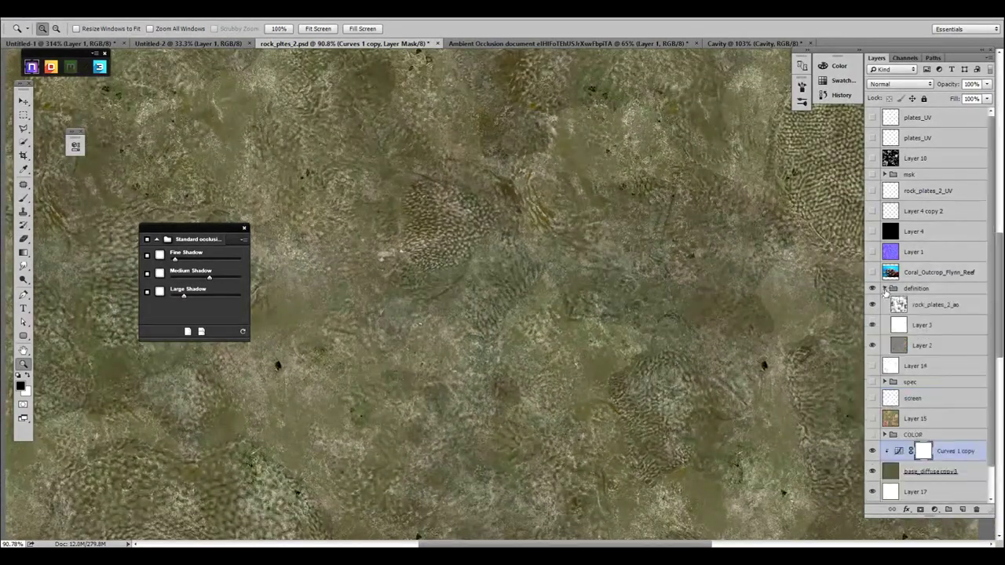
pyautogui.click(904, 349)
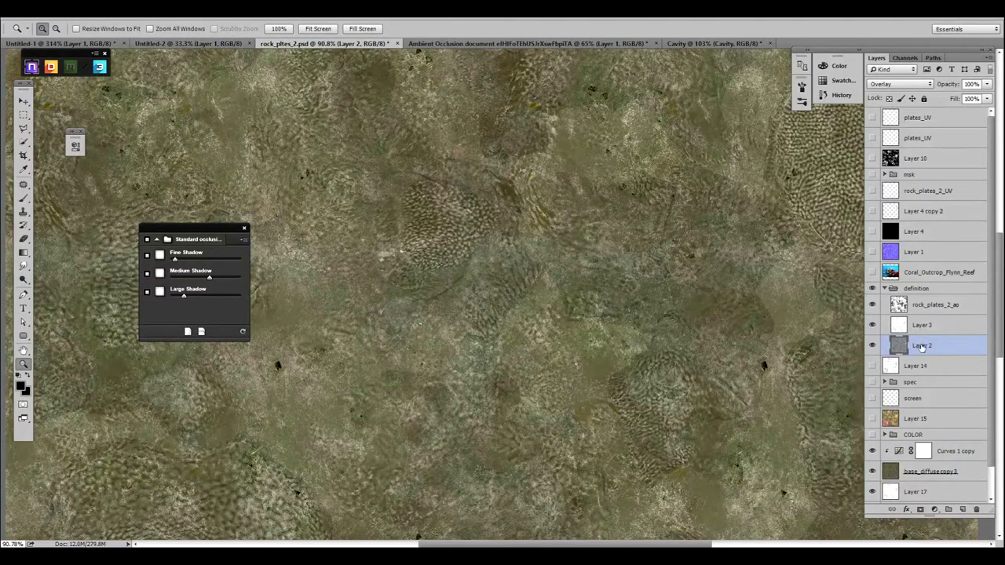
pyautogui.doubleClick(922, 347)
pyautogui.write('cavity')
pyautogui.click(896, 354)
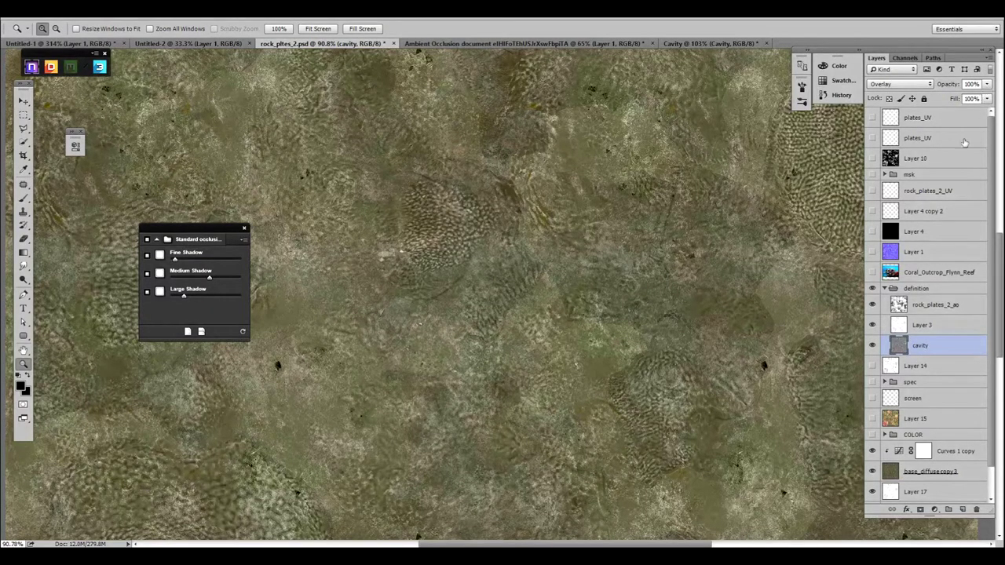
# Rename Layer 3 in the definition group as AO, and select the rock_plates_2_ao layer.
pyautogui.click(911, 326)
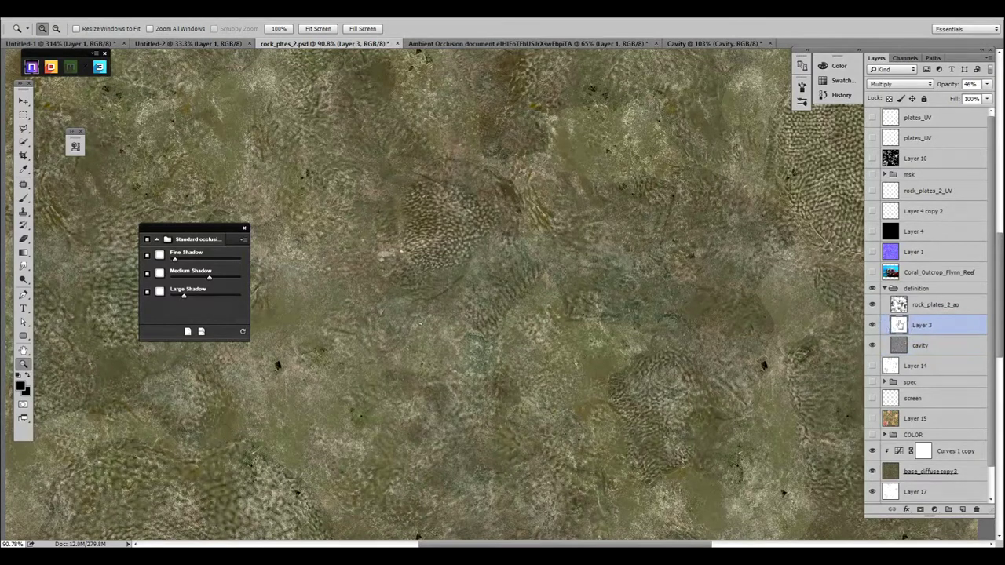
pyautogui.doubleClick(921, 326)
pyautogui.write('AO')
pyautogui.click(927, 347)
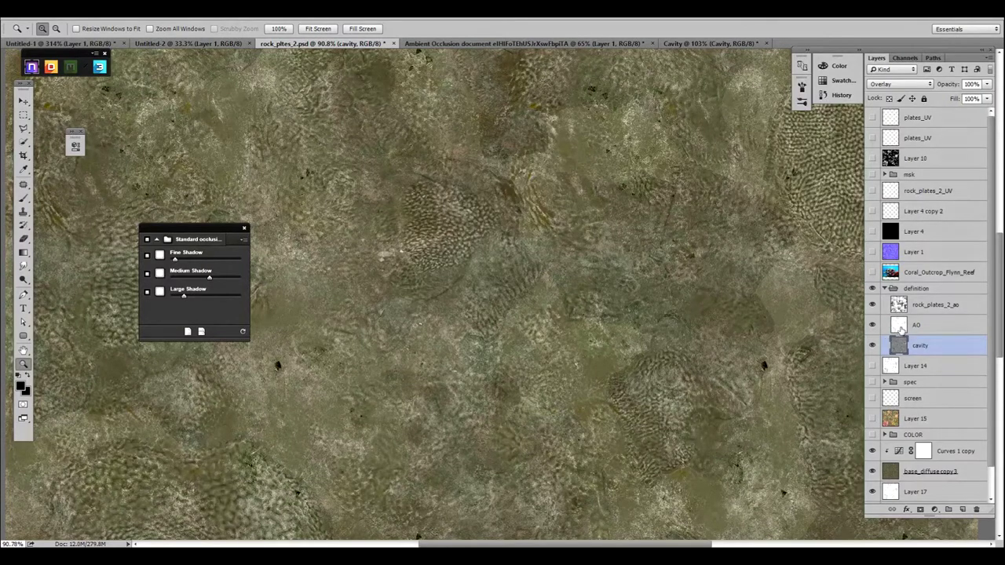
pyautogui.click(932, 307)
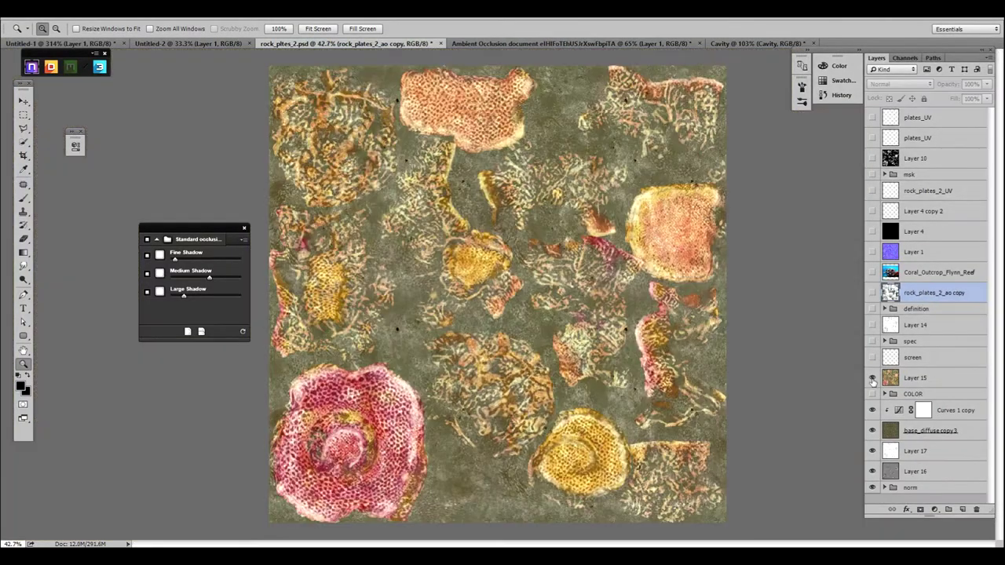
# Show the COLOR group instead of Layer 15, and display the layer mask of Layer 7 copy on its own.
pyautogui.click(873, 378)
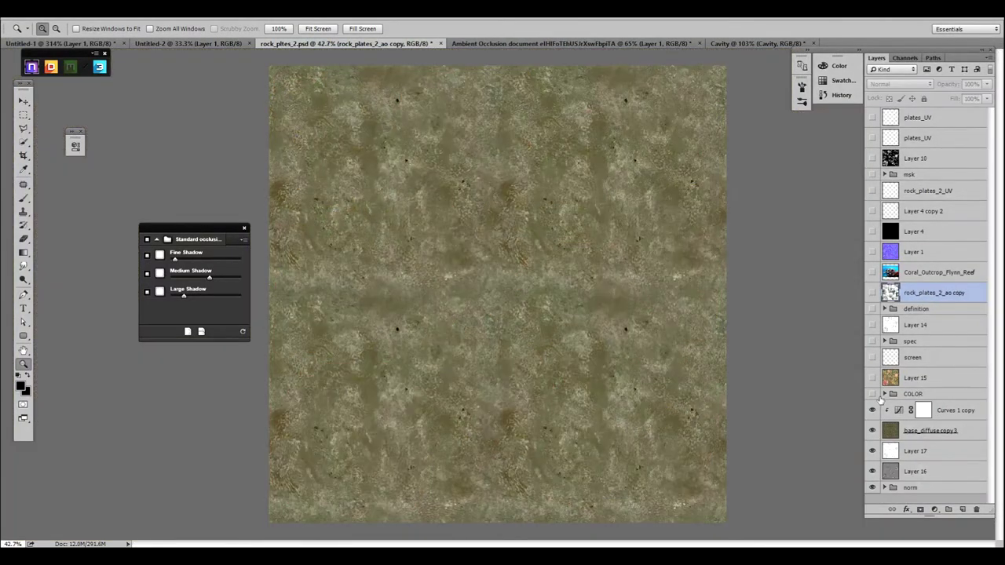
pyautogui.click(885, 394)
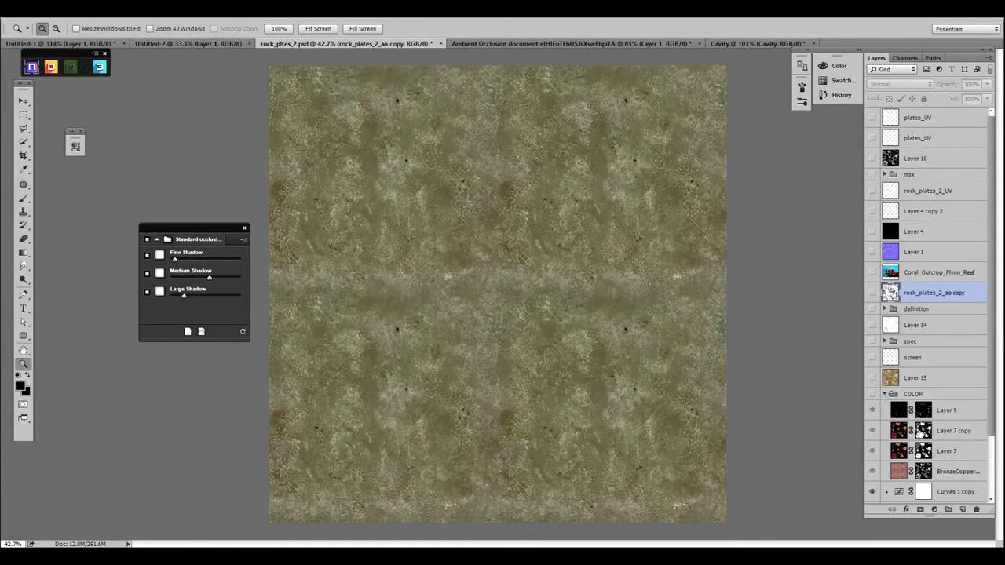
pyautogui.click(897, 453)
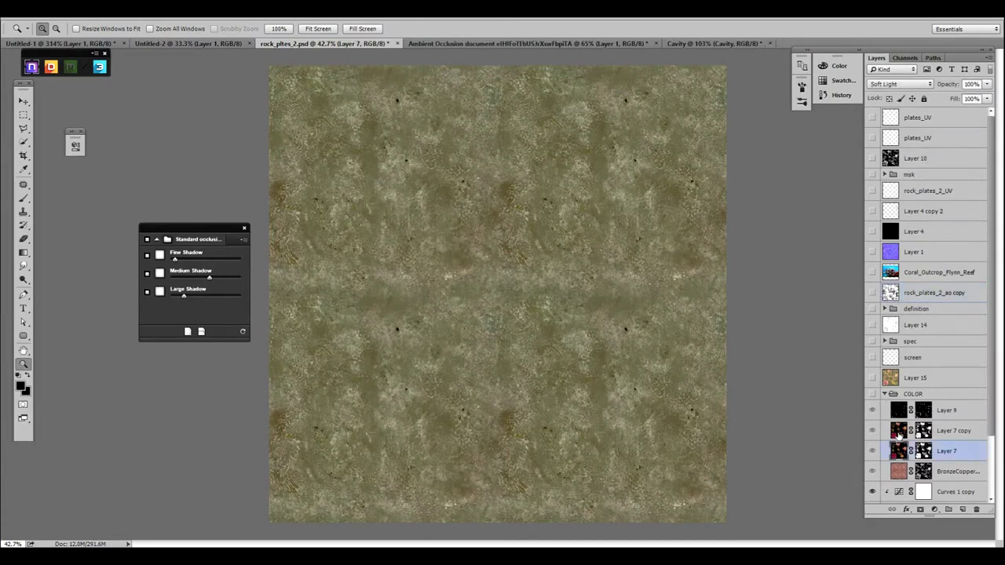
pyautogui.click(898, 432)
pyautogui.click(871, 394)
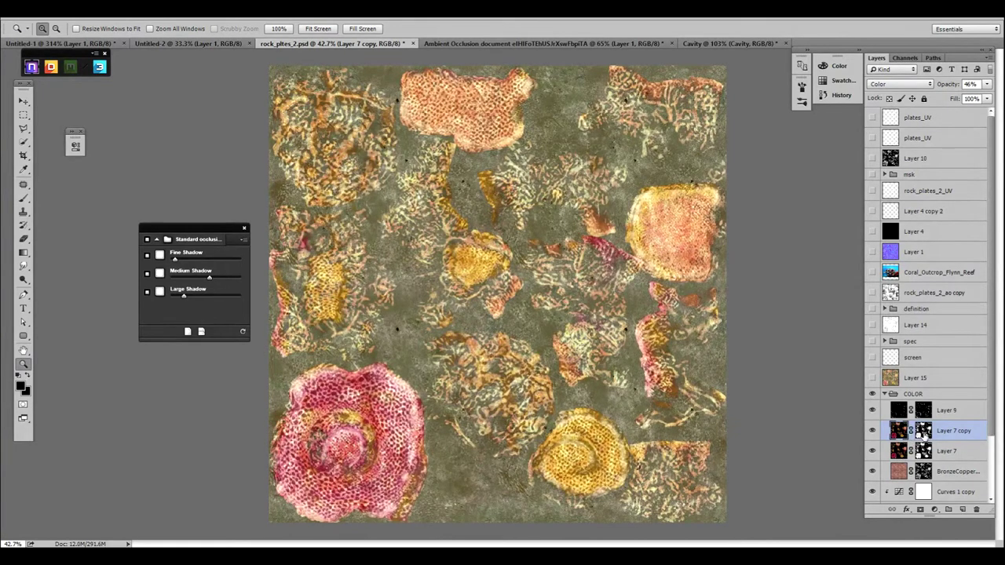
pyautogui.keyDown('alt'); pyautogui.click(924, 432); pyautogui.keyUp('alt')
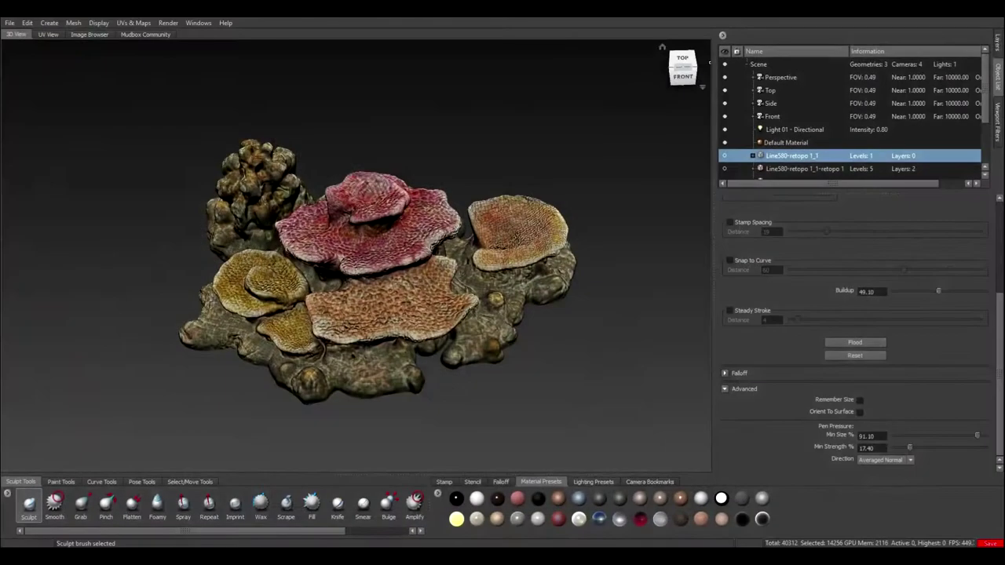
# In Mudbox, clear the selection on the textured coral floor model.
pyautogui.keyDown('alt'); pyautogui.moveTo(363, 361); pyautogui.dragTo(391, 329); pyautogui.keyUp('alt')
pyautogui.press('d')
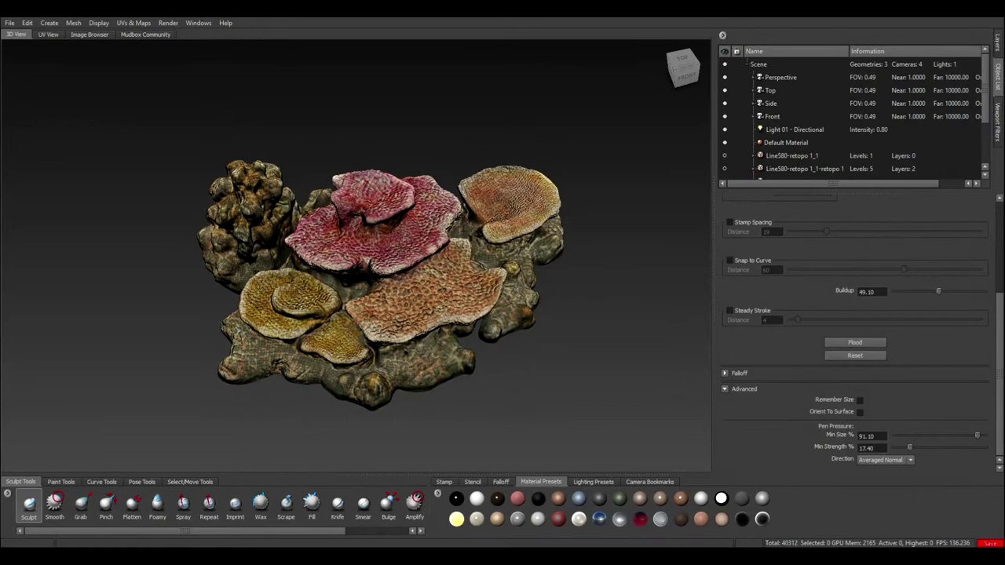
pyautogui.keyDown('alt'); pyautogui.moveTo(645, 157); pyautogui.dragTo(651, 200); pyautogui.keyUp('alt')
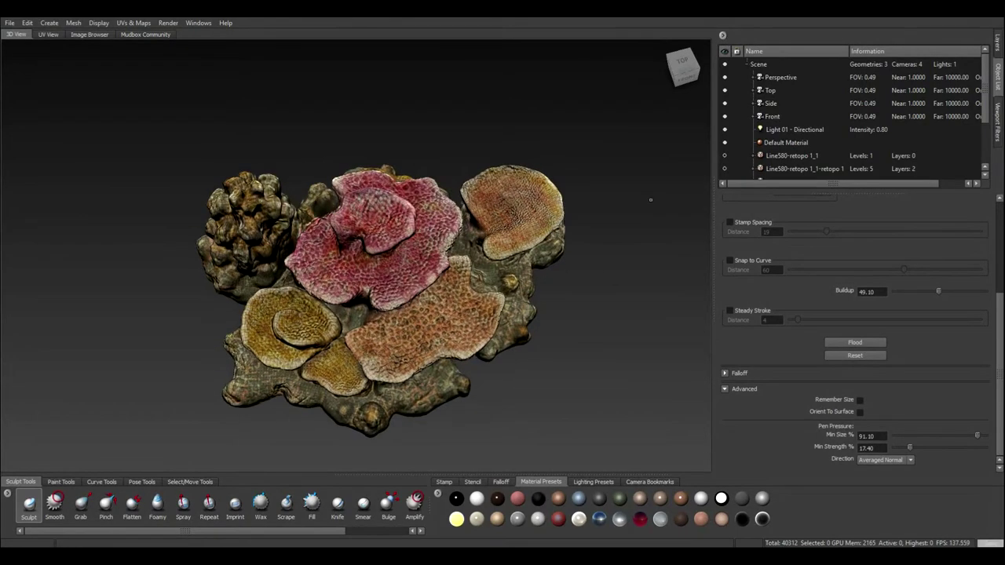
pyautogui.click(998, 41)
pyautogui.click(864, 36)
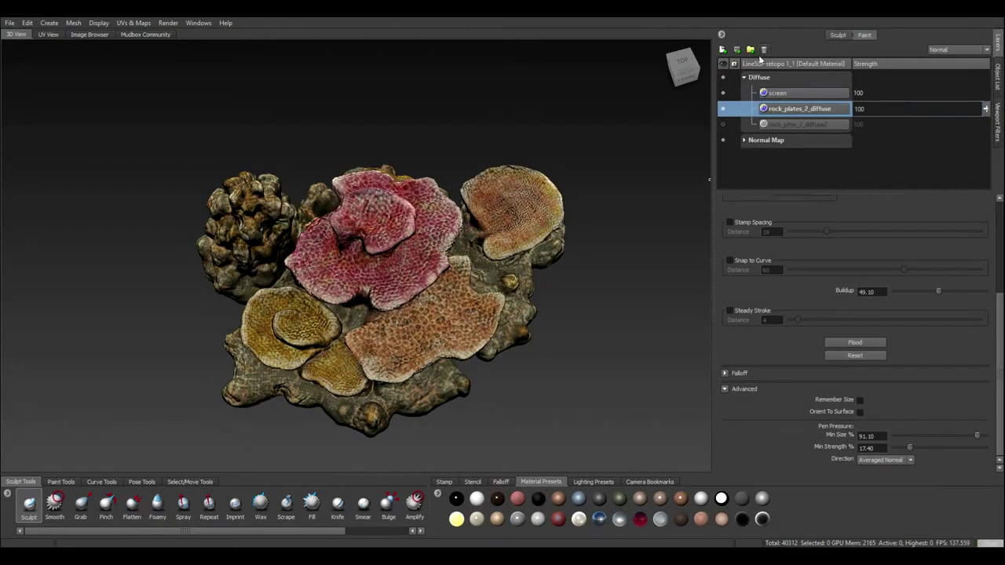
pyautogui.click(786, 95)
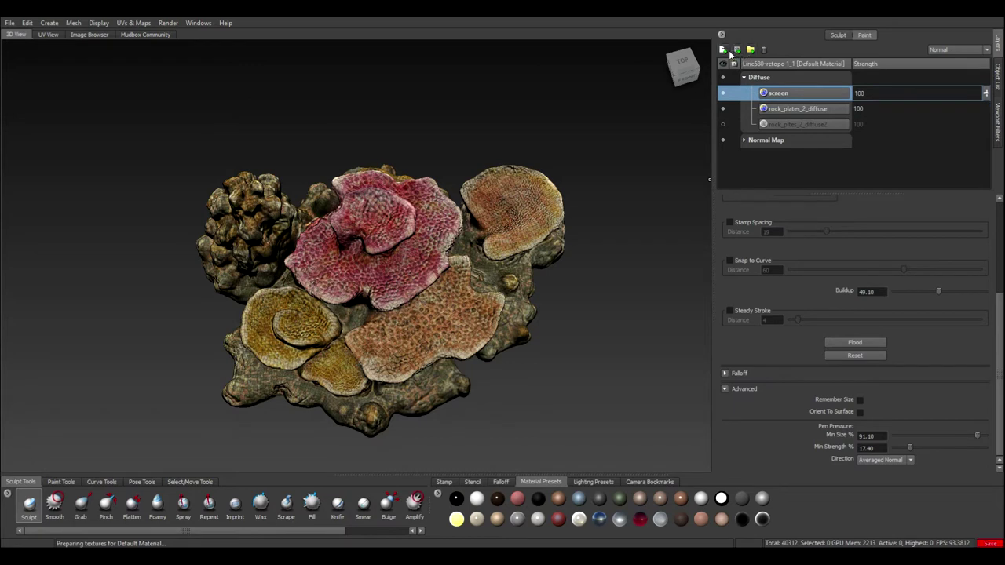
pyautogui.click(722, 49)
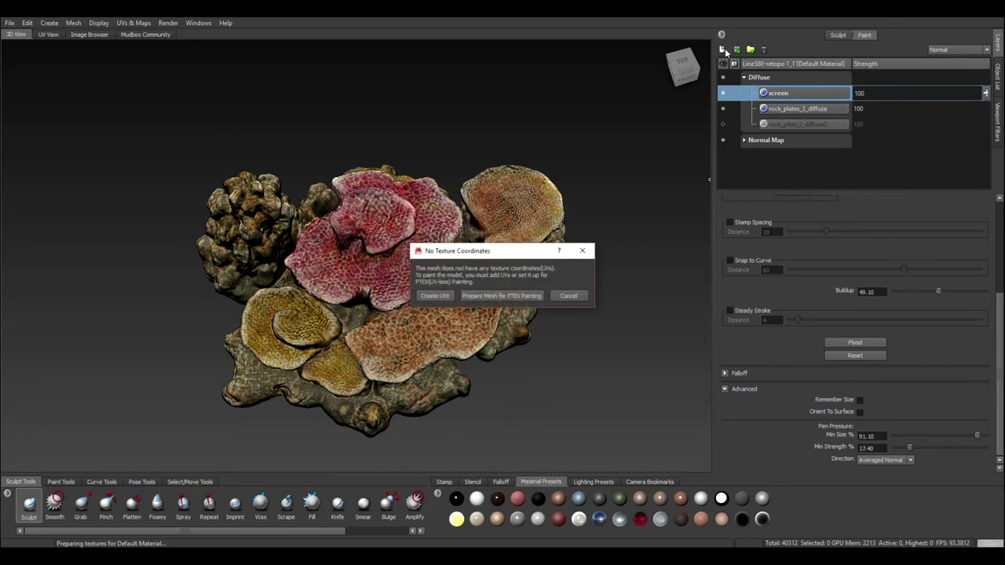
pyautogui.click(582, 251)
# Create a 2048 Targa (8 bit, RGBA) diffuse paint layer on the floor_plates2 mesh, and deselect its faces.
pyautogui.click(998, 77)
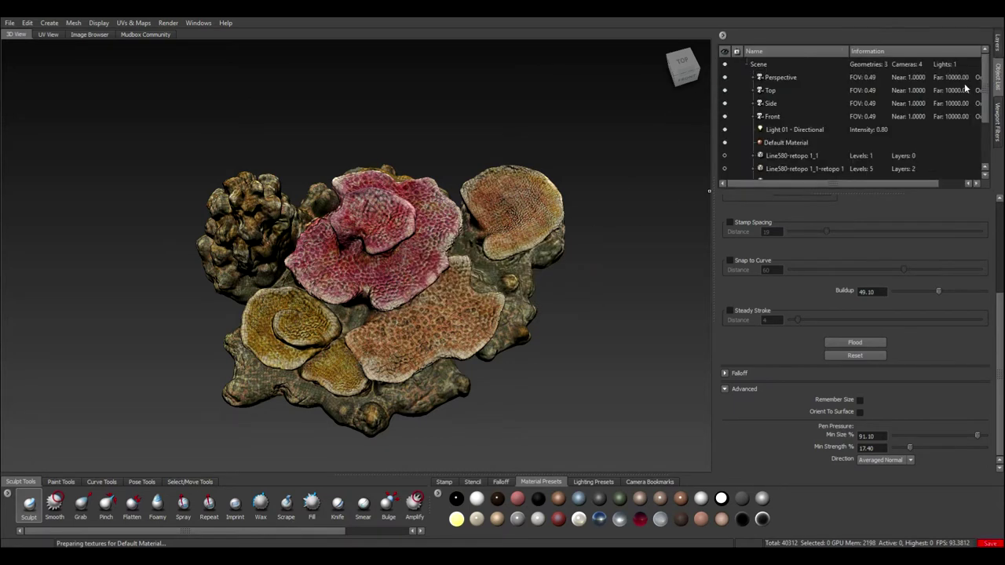
pyautogui.scroll(-2, 782, 157)
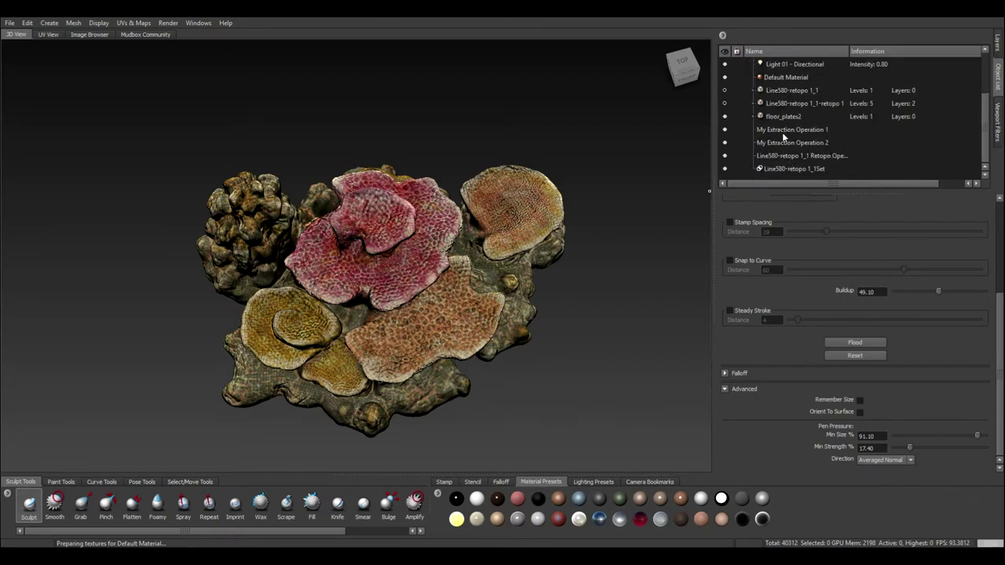
pyautogui.click(783, 117)
pyautogui.click(996, 46)
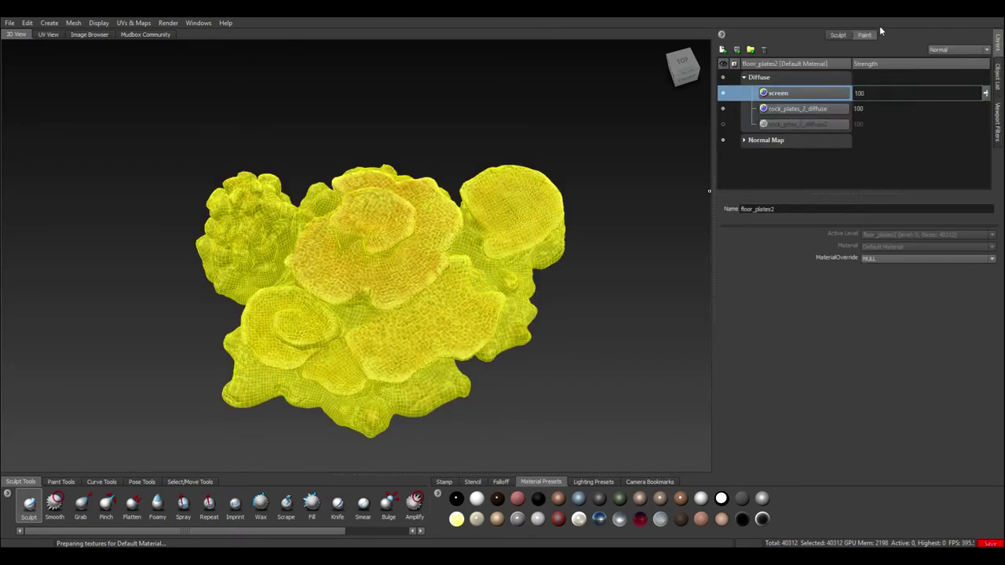
pyautogui.click(725, 50)
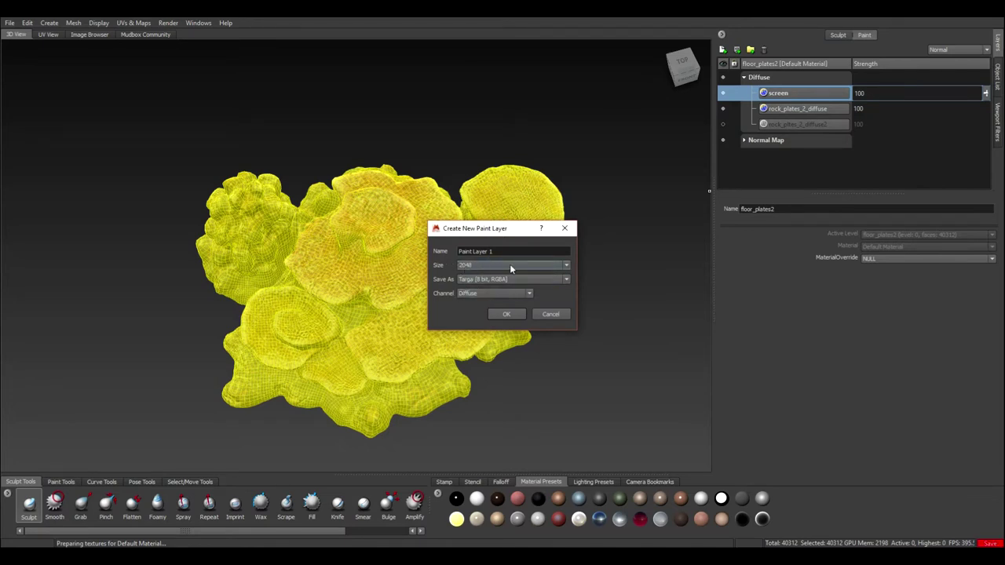
pyautogui.click(508, 315)
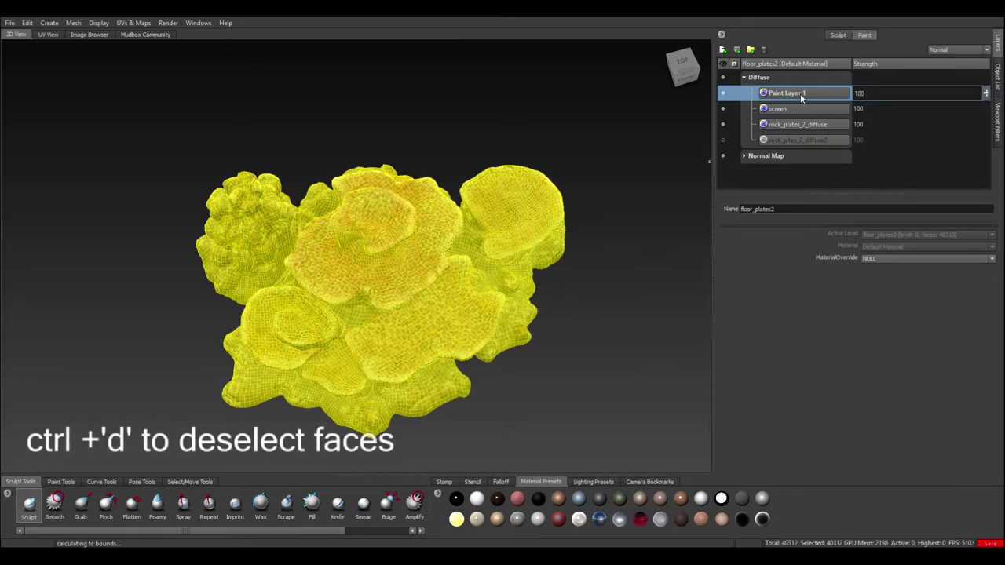
pyautogui.hotkey('ctrl', 'd')
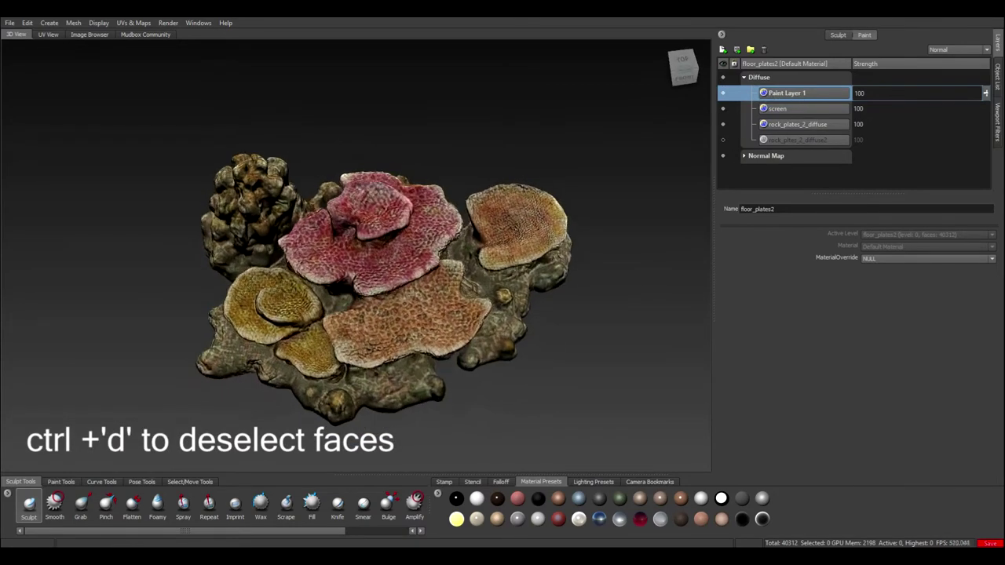
# Activate the Paint Brush tool for painting on the new paint layer of the coral model.
pyautogui.click(62, 481)
pyautogui.click(38, 506)
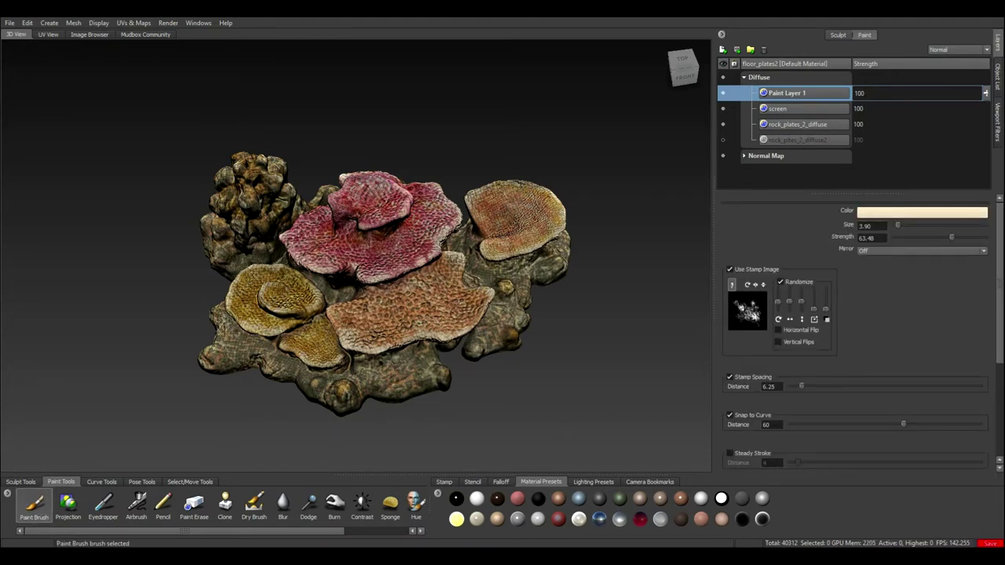
pyautogui.keyDown('alt'); pyautogui.moveTo(422, 325); pyautogui.dragTo(443, 306); pyautogui.keyUp('alt')
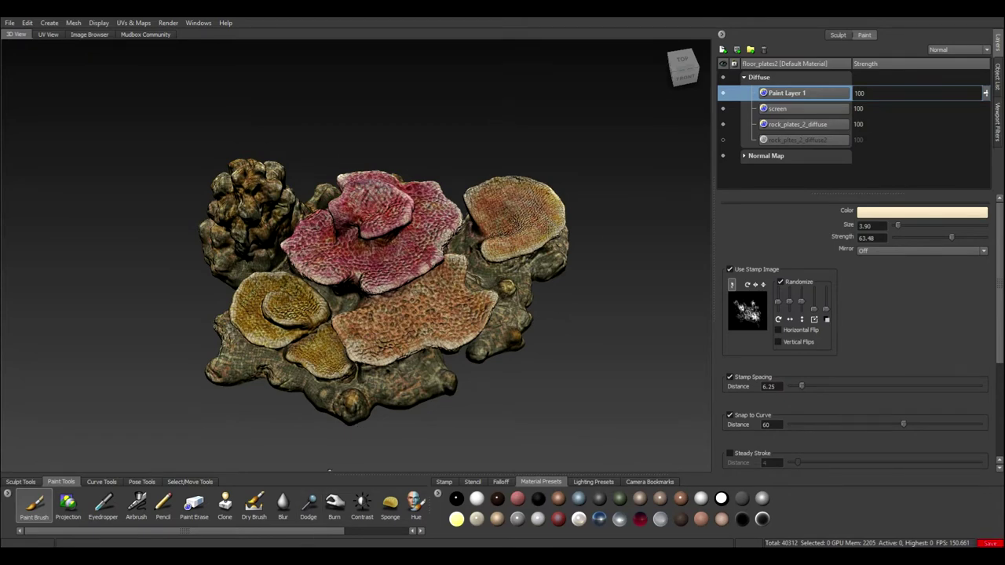
# Switch to Photoshop, leave the mask view of Layer 7 copy, and select Layer 7 in the COLOR group.
pyautogui.moveTo(296, 556)
pyautogui.click(301, 524)
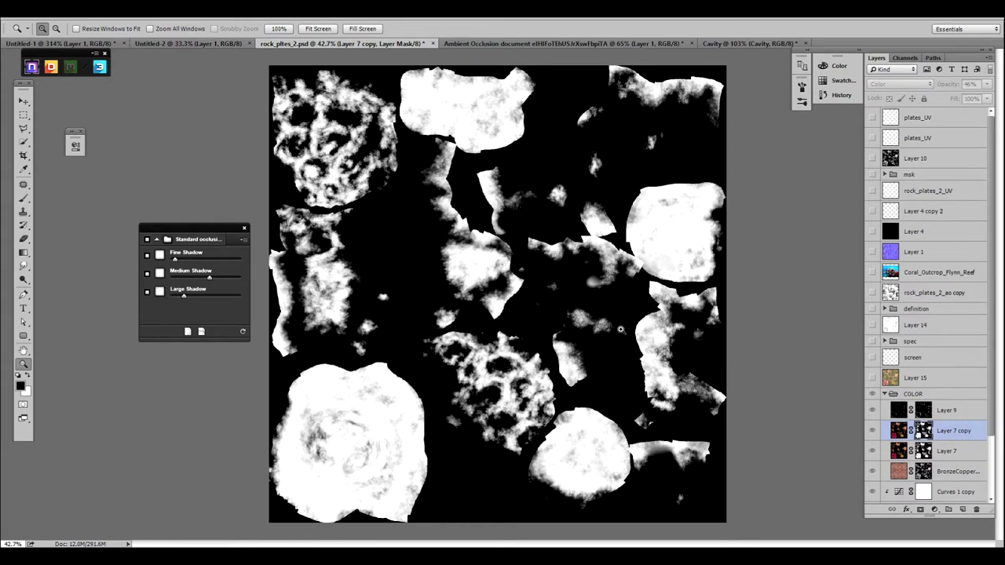
pyautogui.click(898, 430)
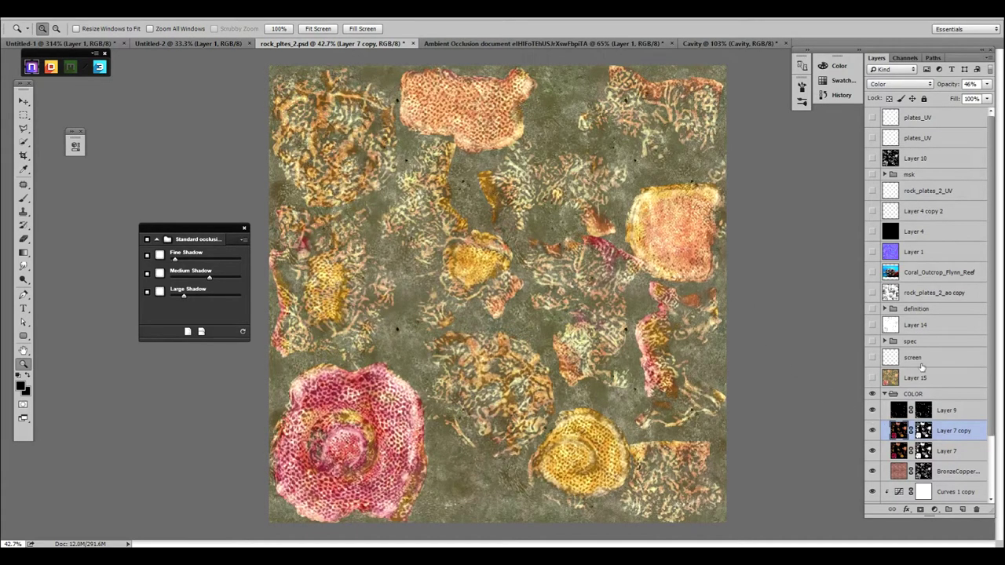
pyautogui.click(901, 453)
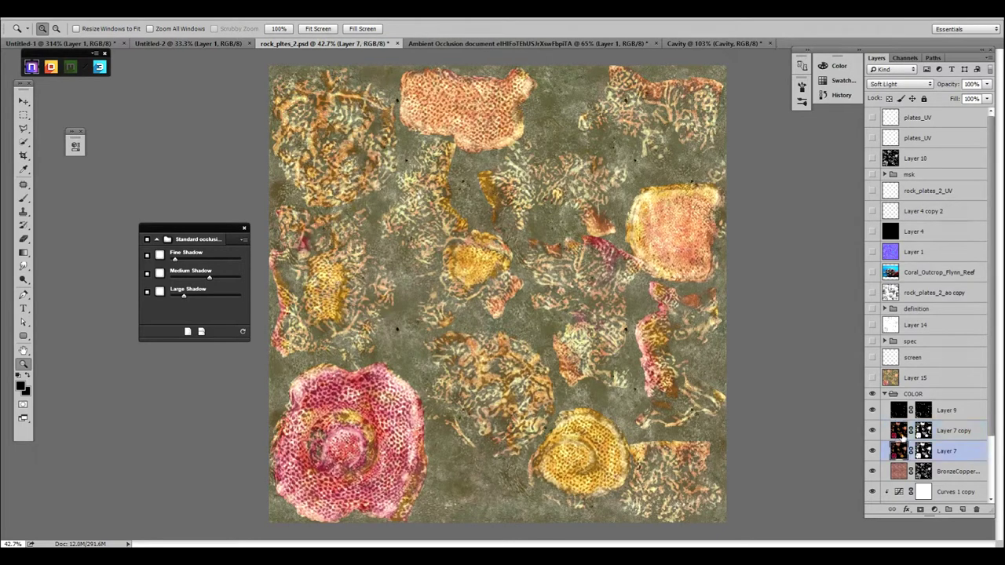
pyautogui.click(903, 435)
pyautogui.click(901, 452)
pyautogui.click(901, 431)
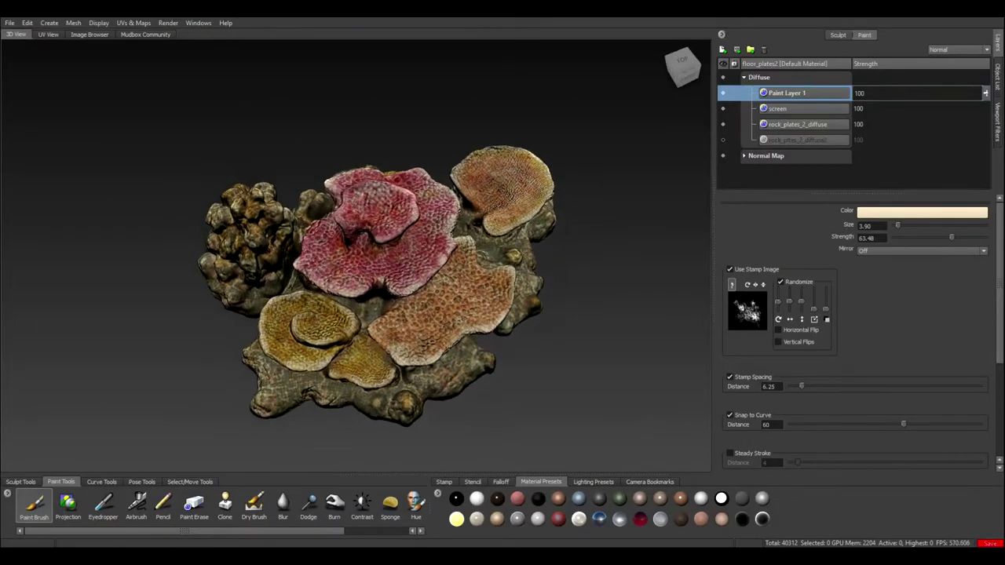
pyautogui.keyDown('alt'); pyautogui.moveTo(369, 353); pyautogui.dragTo(407, 327); pyautogui.keyUp('alt')
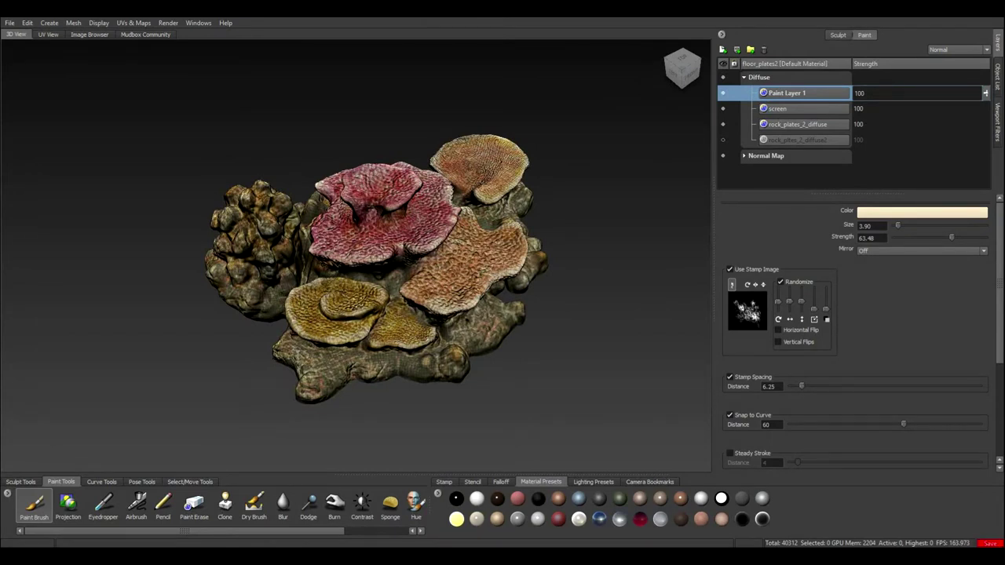
pyautogui.keyDown('alt'); pyautogui.moveTo(407, 327); pyautogui.dragTo(366, 330); pyautogui.keyUp('alt')
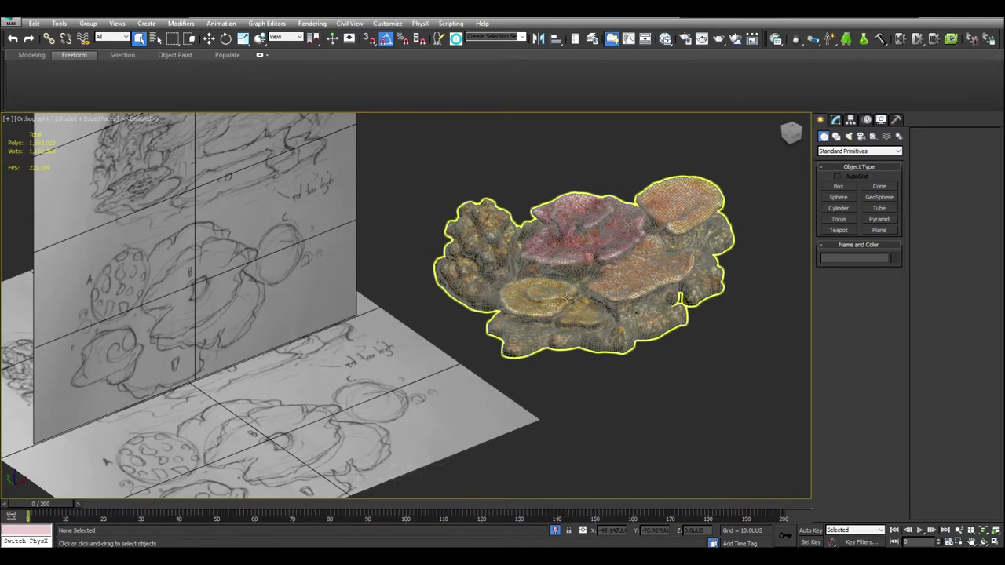
# Open the Slate Material Editor in 3ds Max and reposition the diffuse bitmap node of the coral plates material.
pyautogui.moveTo(567, 298)
pyautogui.keyDown('alt'); pyautogui.mouseDown(button='middle')
pyautogui.moveTo(635, 279)
pyautogui.moveTo(575, 312)
pyautogui.mouseUp(button='middle'); pyautogui.keyUp('alt')
pyautogui.click(593, 295)
pyautogui.click(592, 271)
pyautogui.scroll(3, 577, 319)
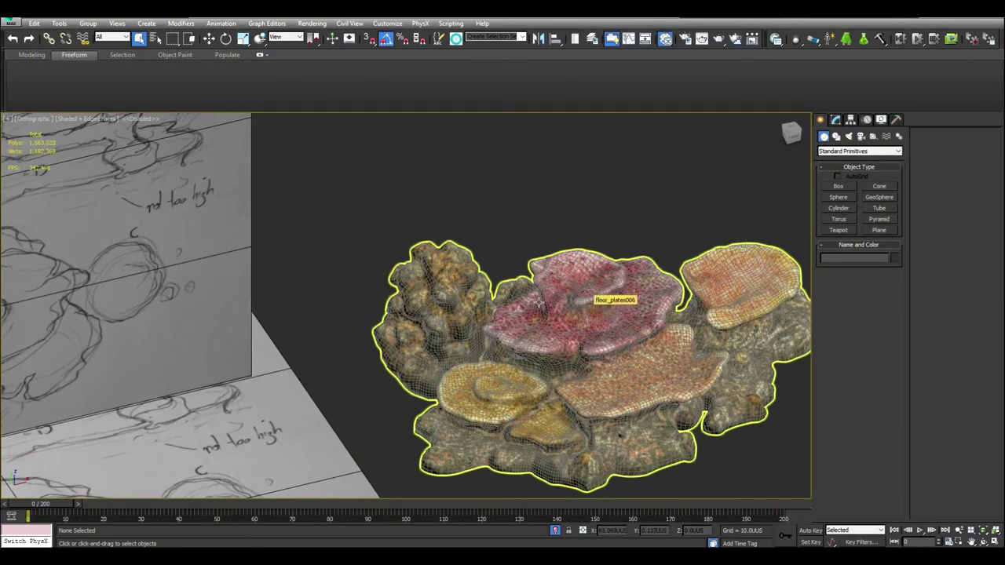
pyautogui.press('m')
pyautogui.moveTo(527, 271); pyautogui.dragTo(437, 81)
pyautogui.scroll(-2, 468, 295)
pyautogui.moveTo(476, 299); pyautogui.dragTo(411, 228, button='middle')
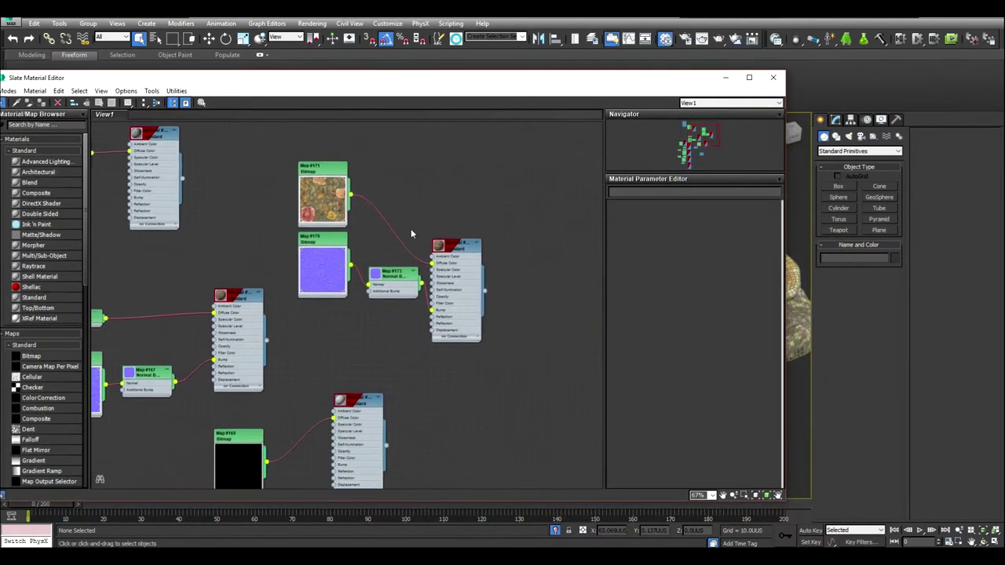
pyautogui.scroll(2, 411, 229)
pyautogui.moveTo(299, 175); pyautogui.dragTo(306, 167)
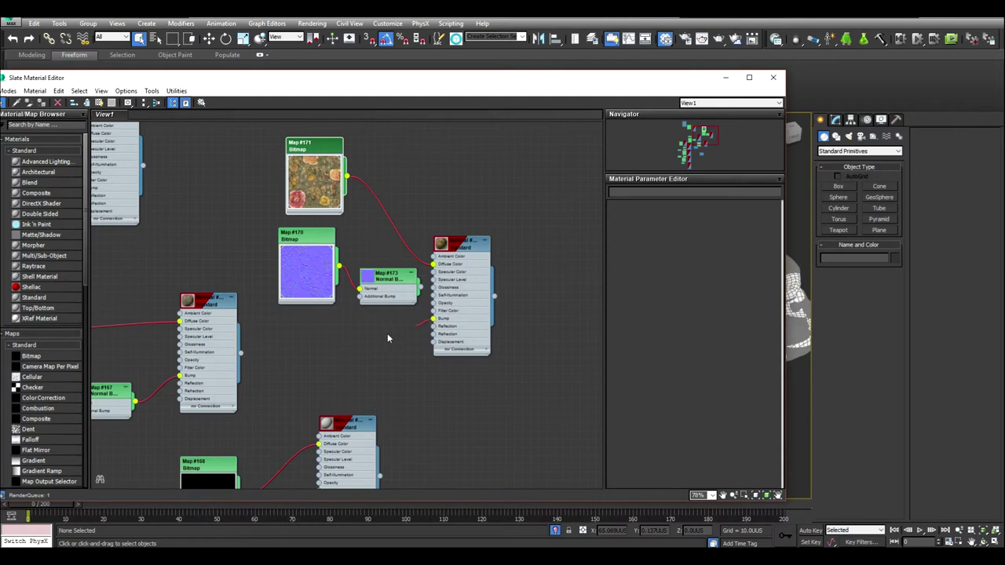
# Replace the Normal Bump node in the coral material's Bump slot with a new one fed by the normal map bitmap.
pyautogui.moveTo(388, 335); pyautogui.dragTo(388, 332)
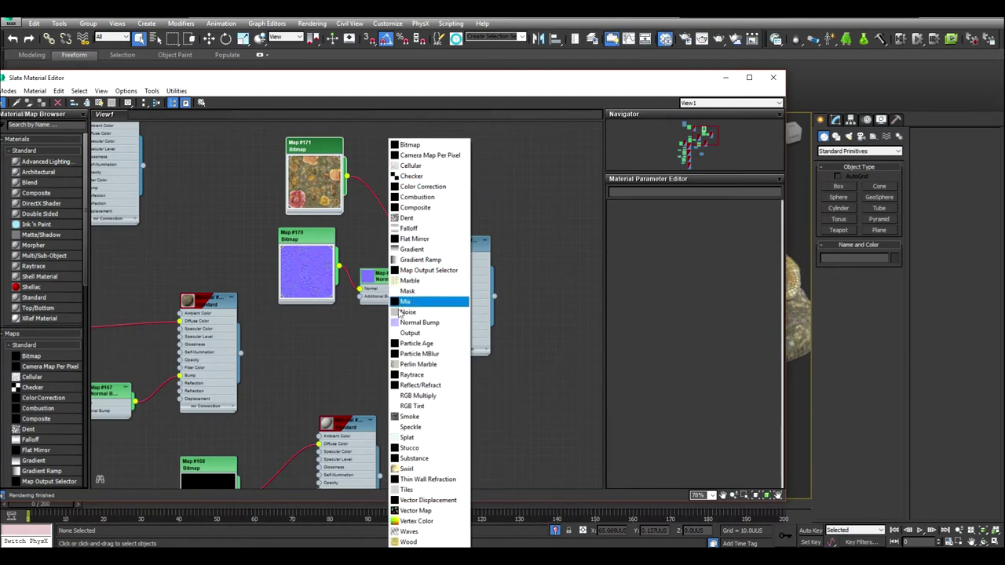
pyautogui.click(409, 323)
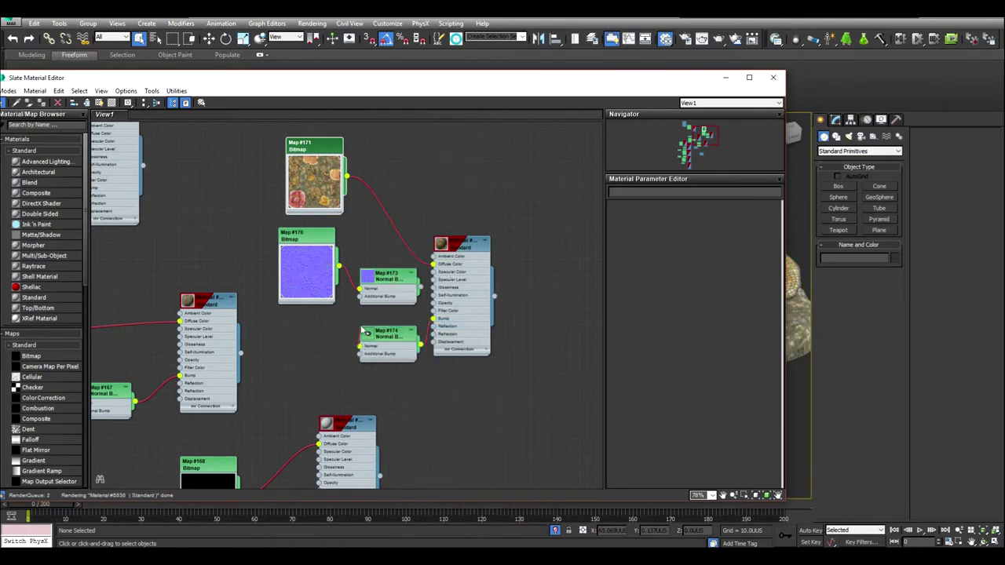
pyautogui.moveTo(360, 344); pyautogui.dragTo(360, 290)
pyautogui.click(389, 276)
pyautogui.press('Delete')
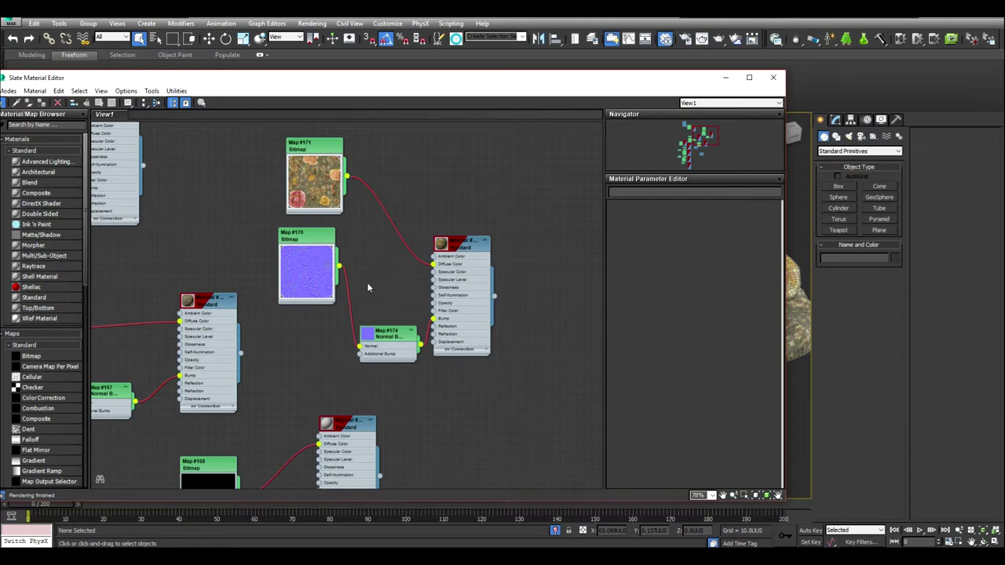
# Rearrange the normal map bitmap, the Normal Bump node and the coral material node into a tidy layout.
pyautogui.moveTo(303, 236); pyautogui.dragTo(310, 276)
pyautogui.moveTo(388, 334); pyautogui.dragTo(389, 302)
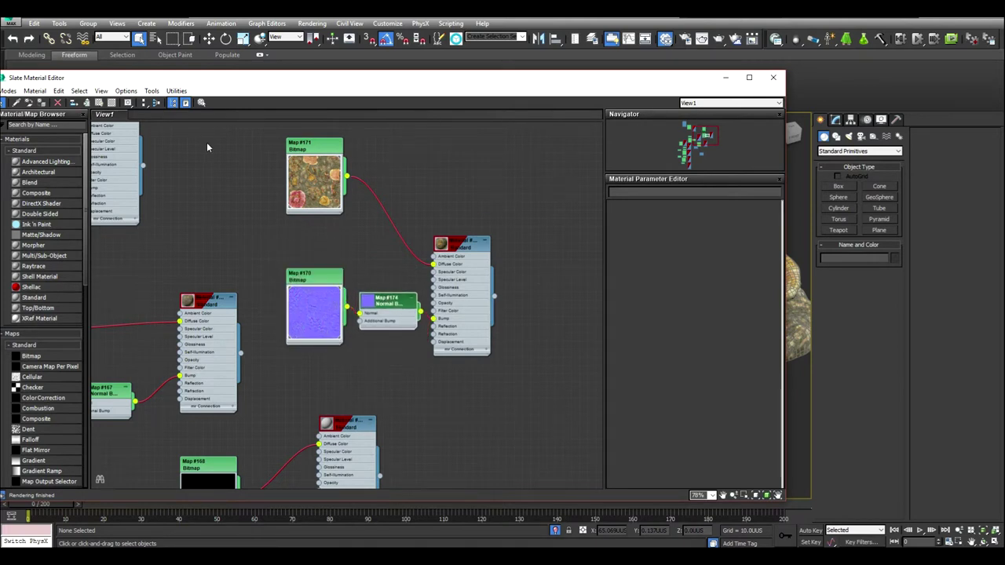
pyautogui.moveTo(454, 245); pyautogui.dragTo(469, 225)
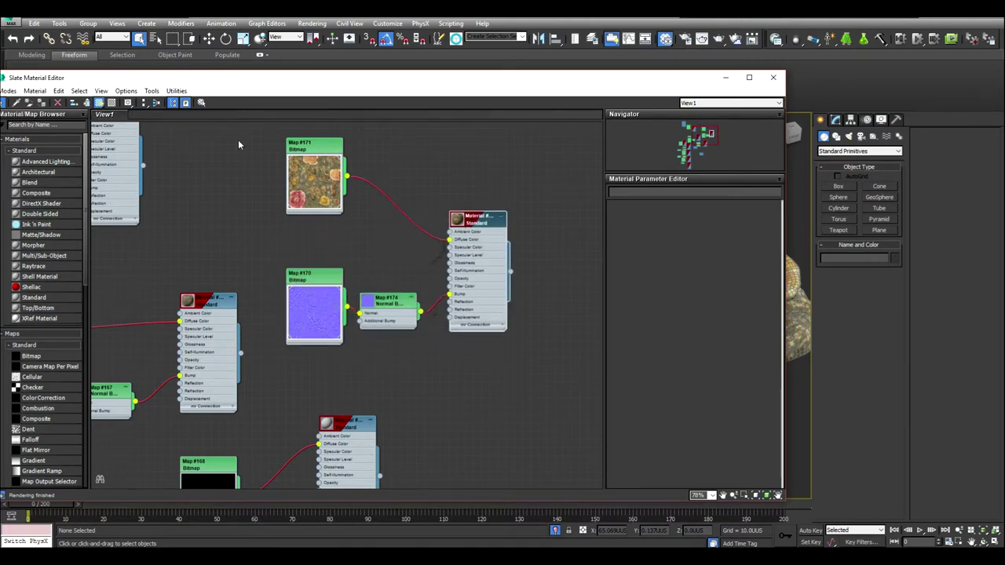
# Turn the coral material's textured viewport display off and on again, and close the Slate Material Editor.
pyautogui.click(100, 104)
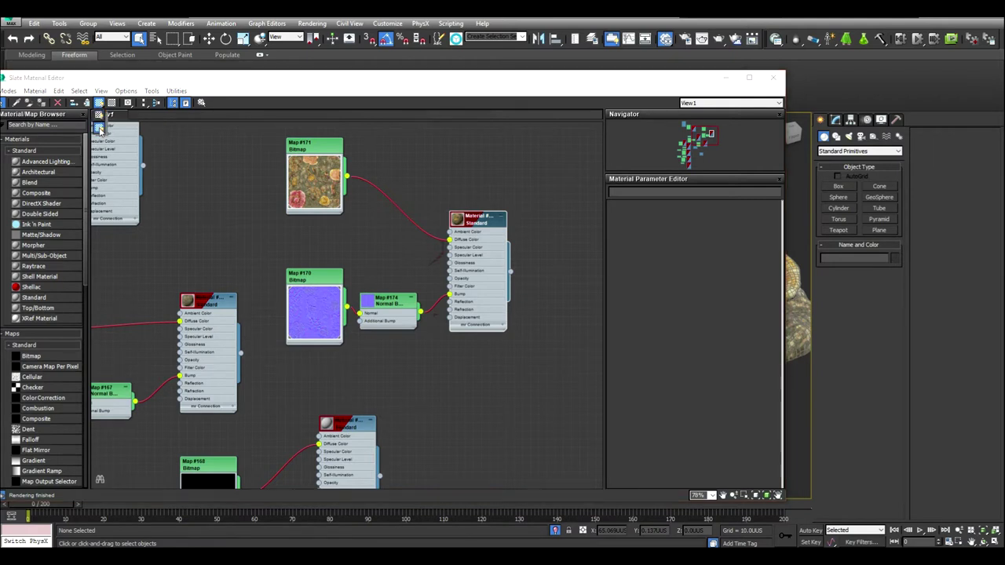
pyautogui.click(99, 130)
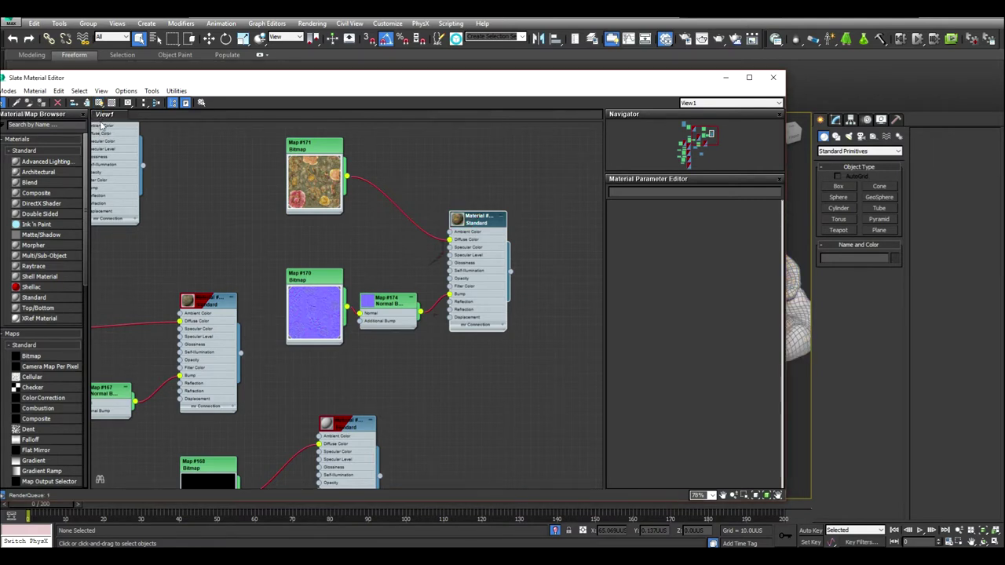
pyautogui.click(100, 105)
pyautogui.click(99, 115)
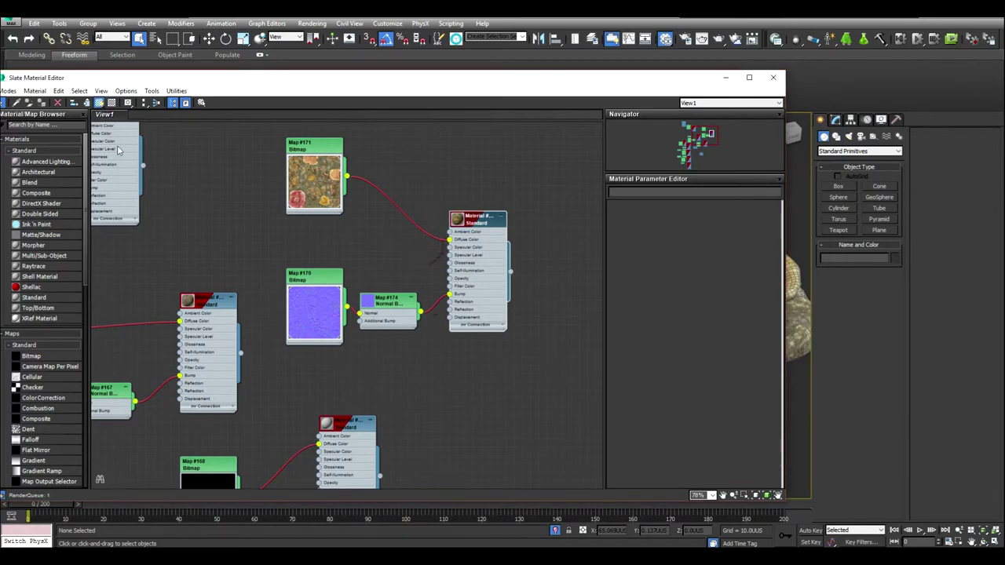
pyautogui.moveTo(377, 77); pyautogui.dragTo(371, 114)
pyautogui.click(767, 116)
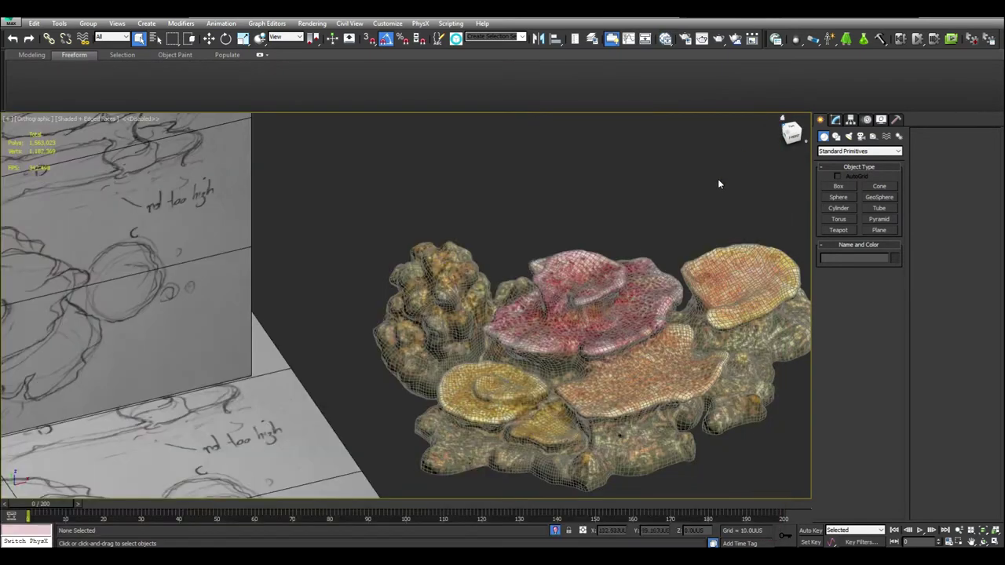
# Hide the edged faces in the viewport and examine the textured coral plates up close.
pyautogui.scroll(2, 545, 164)
pyautogui.press('F4')
pyautogui.press('F4')
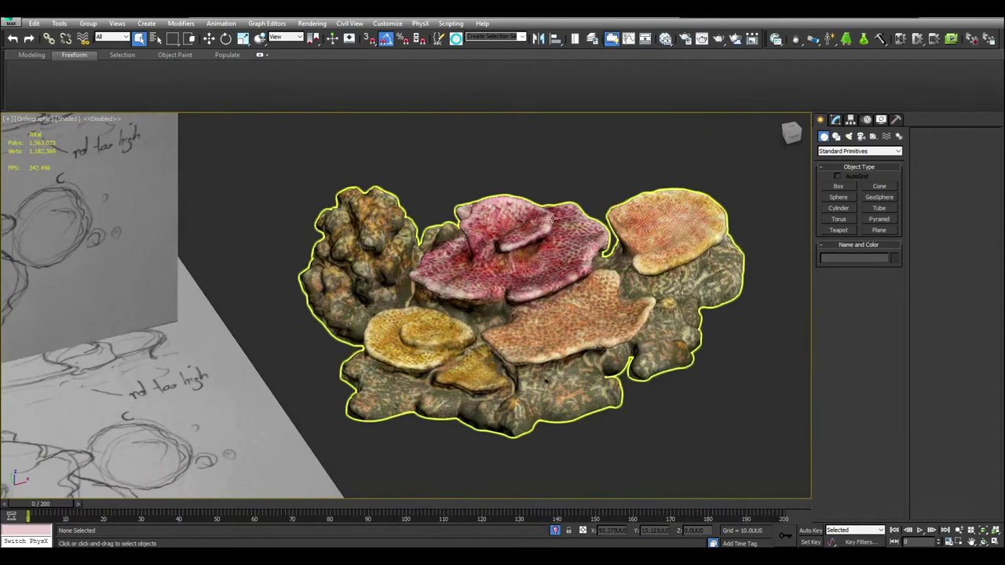
pyautogui.scroll(6, 451, 275)
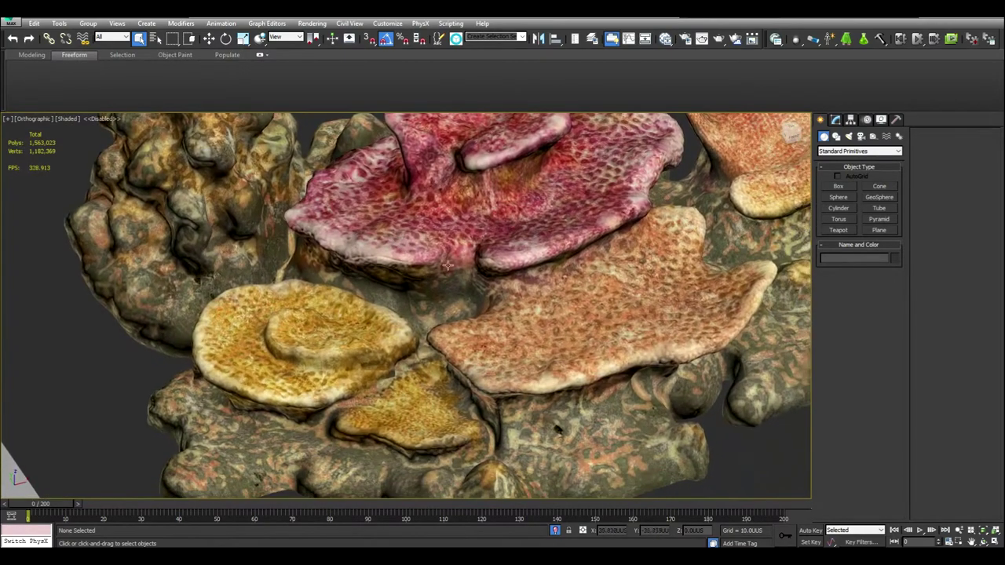
pyautogui.keyDown('alt'); pyautogui.moveTo(448, 266); pyautogui.dragTo(440, 236, button='middle'); pyautogui.keyUp('alt')
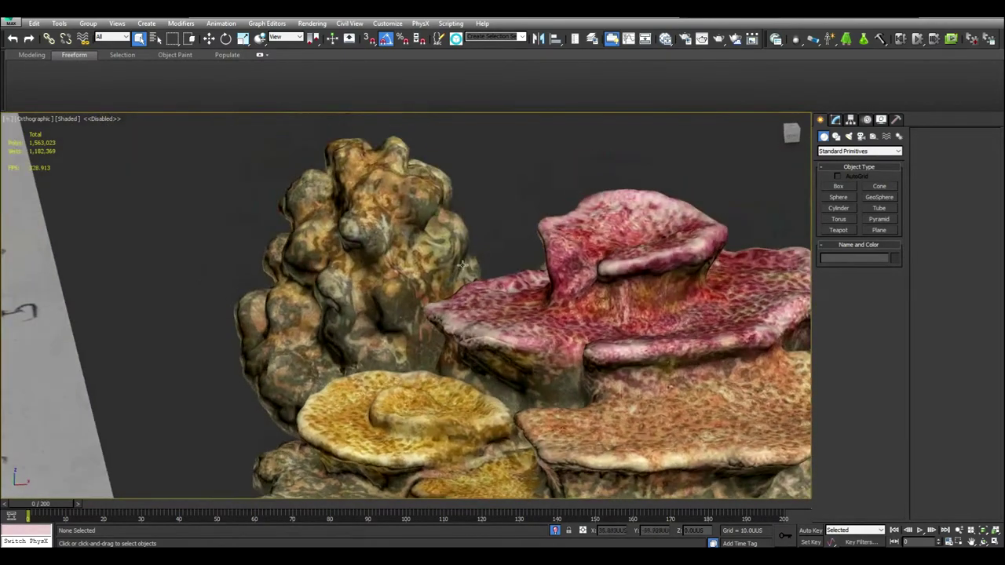
pyautogui.moveTo(605, 372); pyautogui.dragTo(430, 279, button='middle')
pyautogui.scroll(-2, 462, 267)
pyautogui.scroll(-5, 462, 267)
pyautogui.moveTo(437, 241); pyautogui.dragTo(471, 279, button='middle')
# Select the coral plates model and open its Unwrap UVW layout in a maximized UV editor.
pyautogui.click(496, 268)
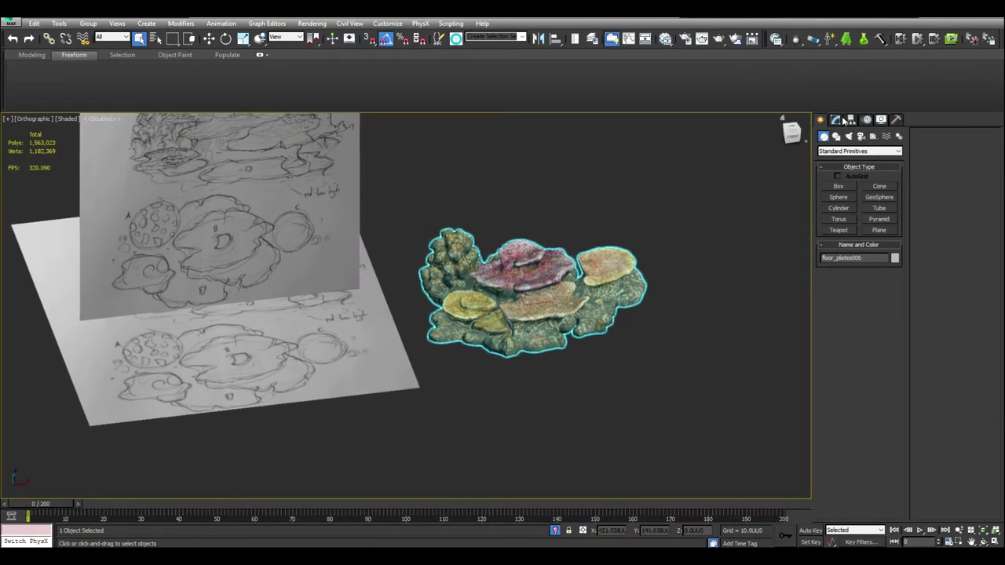
pyautogui.click(835, 119)
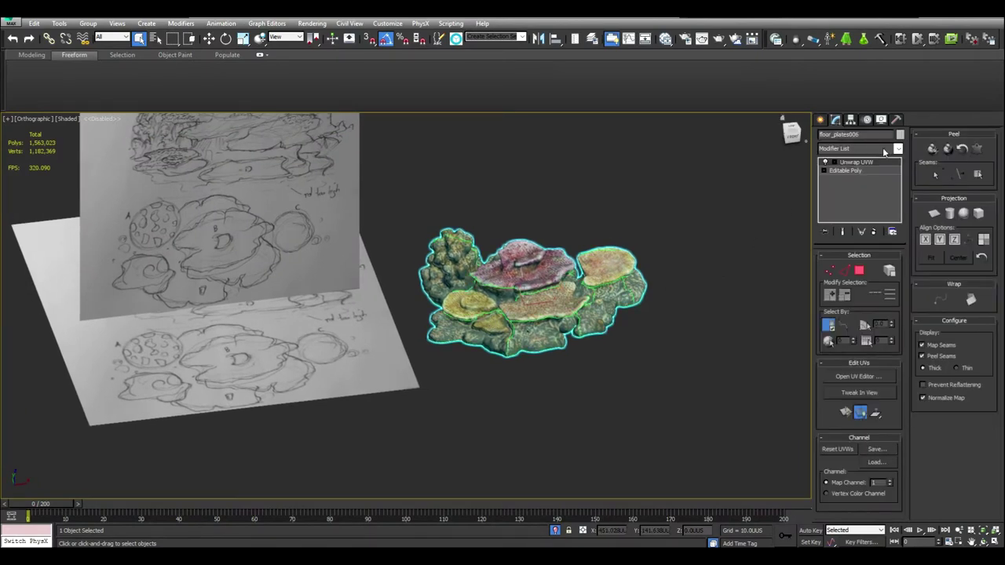
pyautogui.click(859, 377)
pyautogui.doubleClick(528, 132)
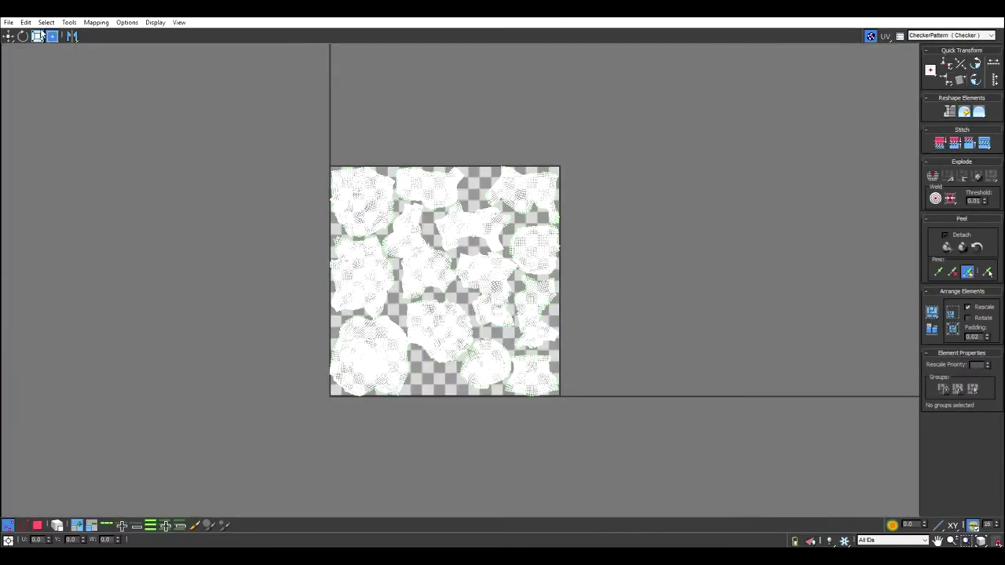
# Check the UV layout in polygon mode by selecting its inverted polygons.
pyautogui.click(37, 526)
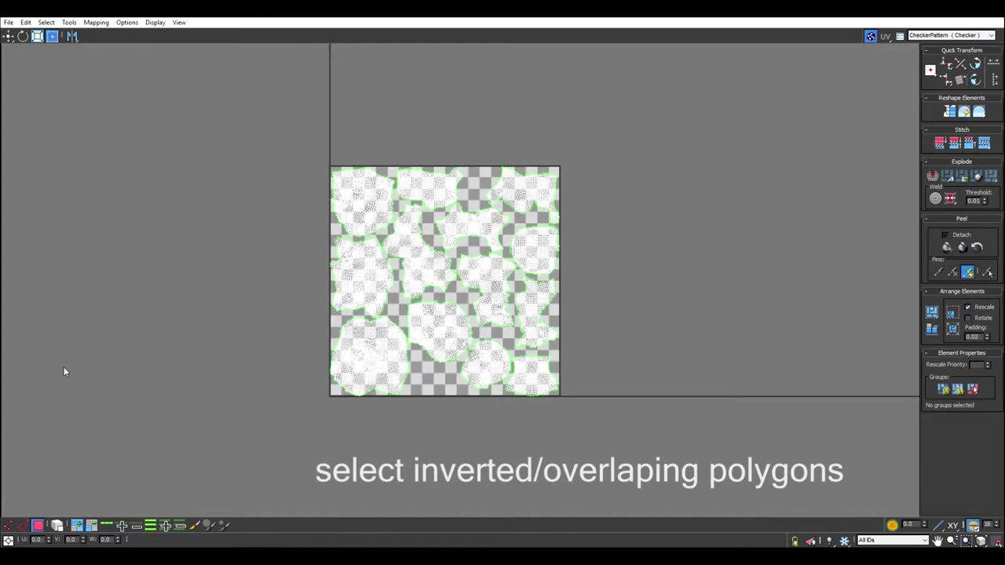
pyautogui.click(46, 22)
pyautogui.click(63, 106)
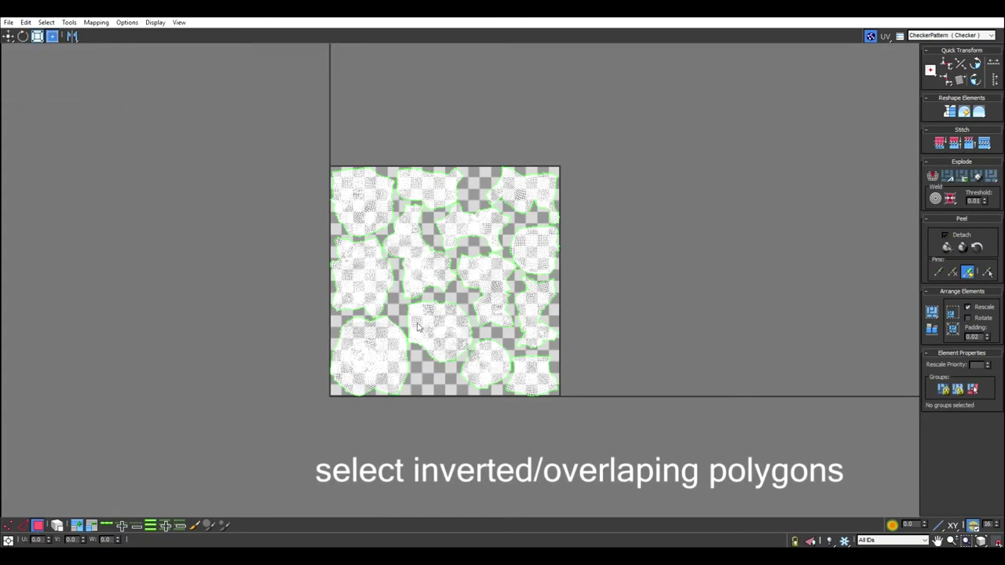
pyautogui.scroll(3, 419, 308)
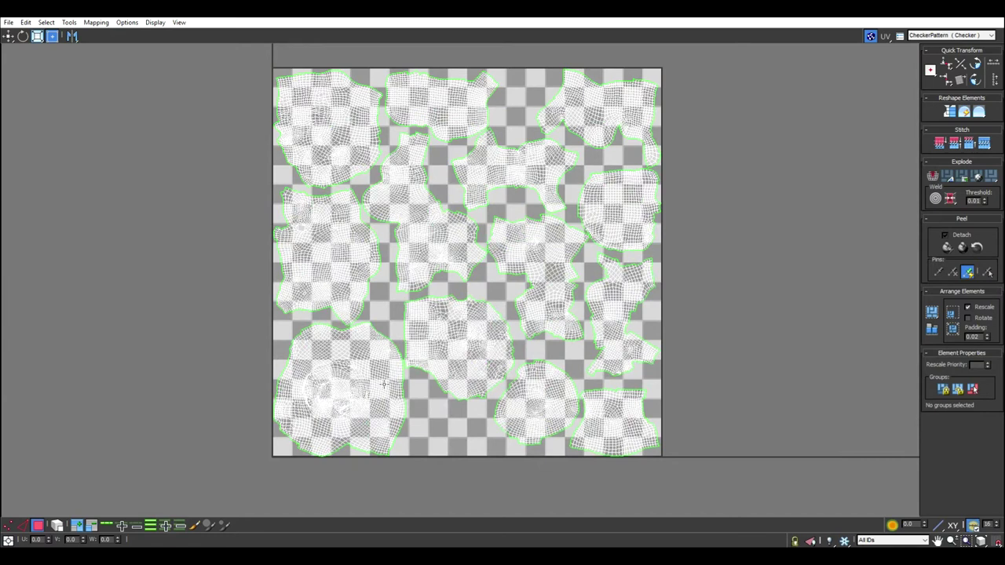
pyautogui.click(46, 22)
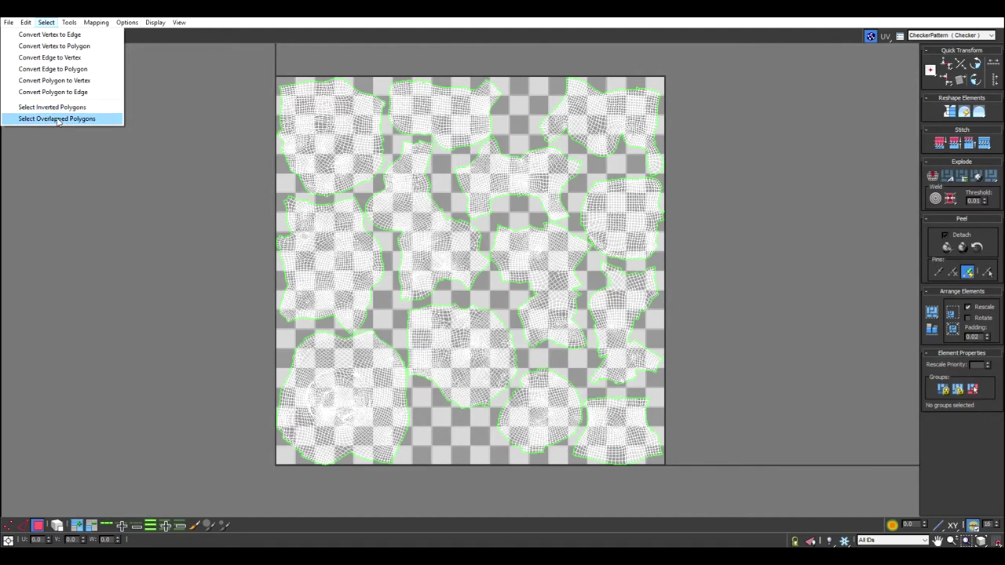
pyautogui.click(229, 123)
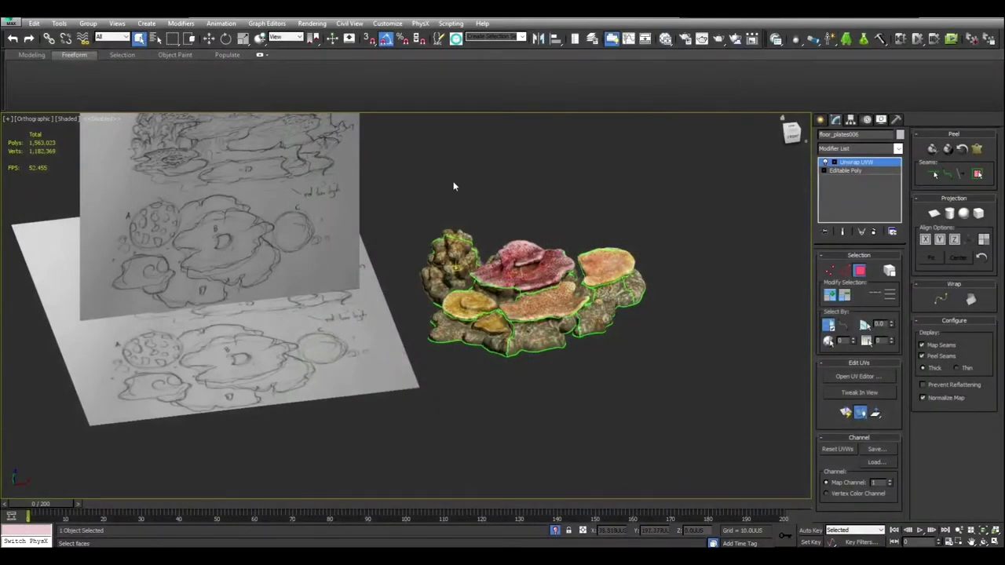
# Run the LOD_Creator_1.ms script from the Startup scripts folder and set its Vert % to 45.
pyautogui.moveTo(456, 183); pyautogui.dragTo(538, 242, button='middle')
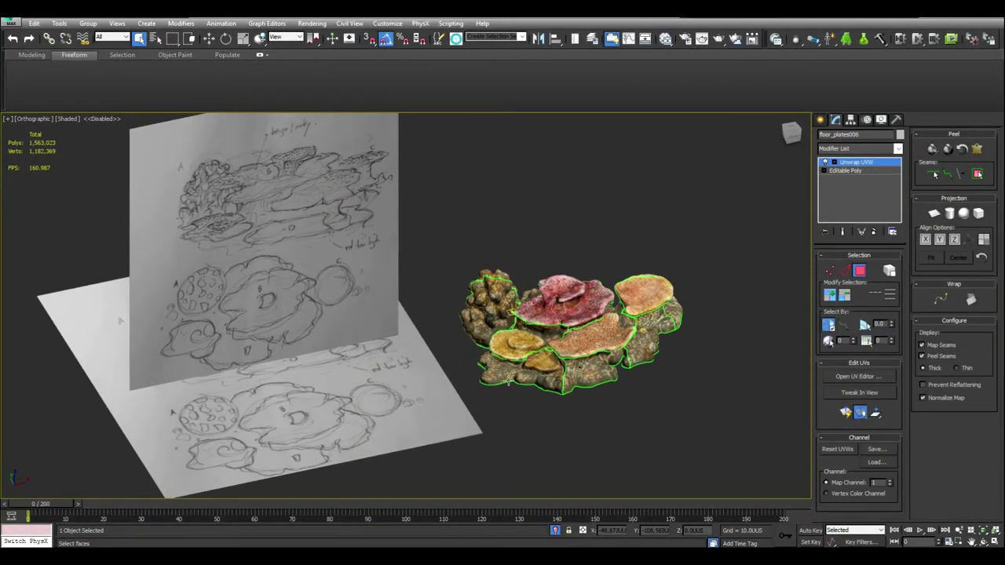
pyautogui.moveTo(528, 360); pyautogui.dragTo(542, 330, button='middle')
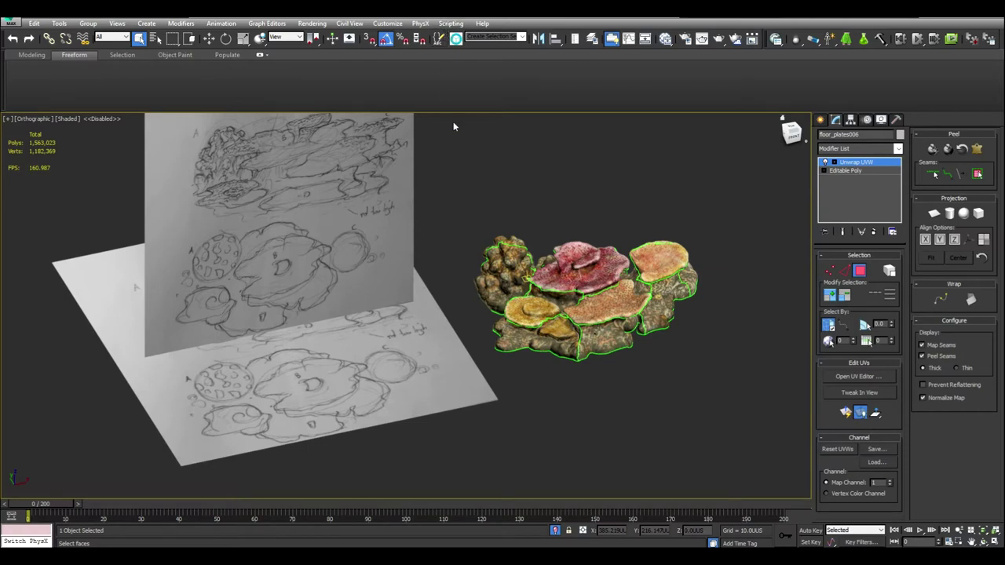
pyautogui.click(448, 25)
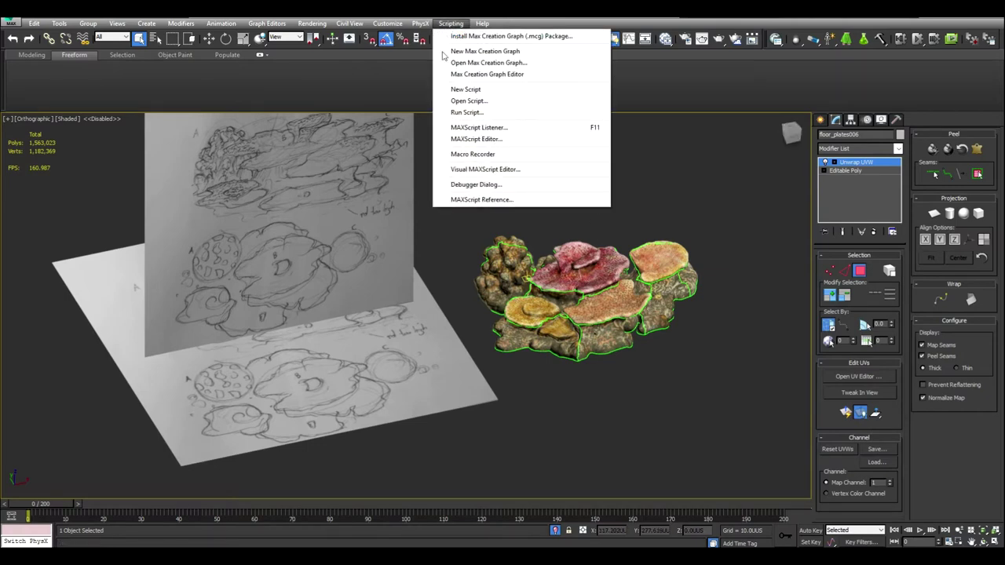
pyautogui.click(488, 112)
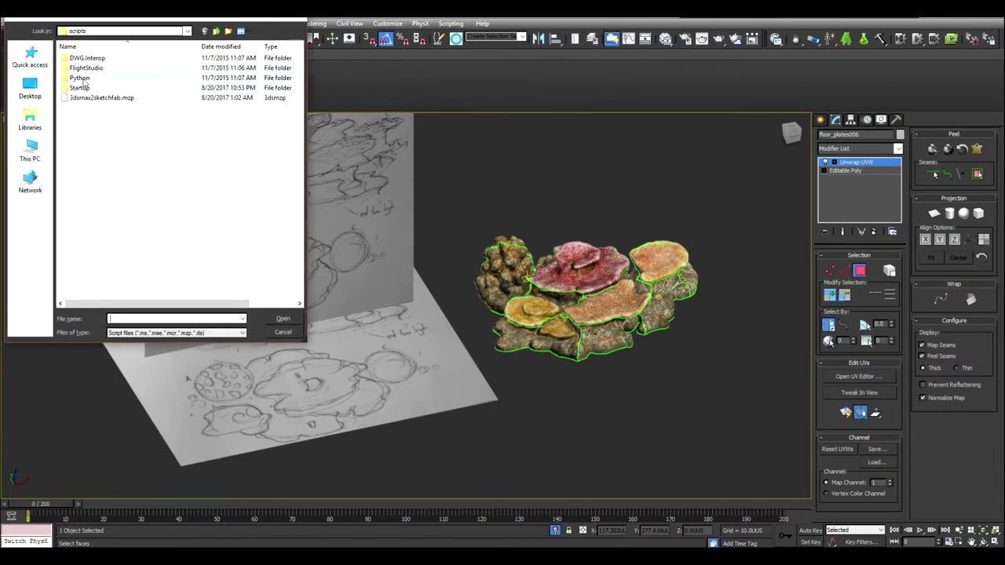
pyautogui.doubleClick(80, 88)
pyautogui.click(94, 68)
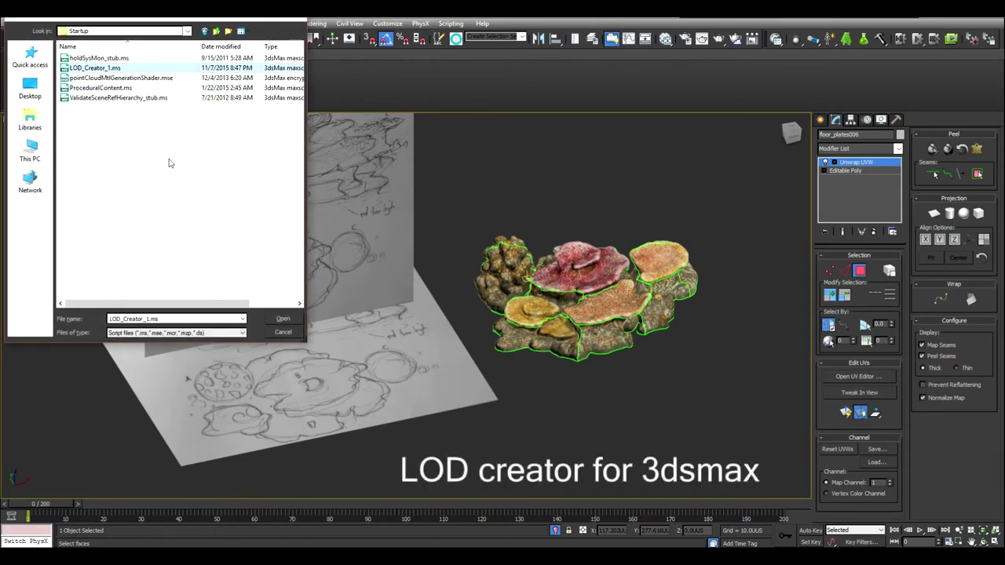
pyautogui.click(283, 319)
pyautogui.moveTo(468, 192); pyautogui.dragTo(178, 177)
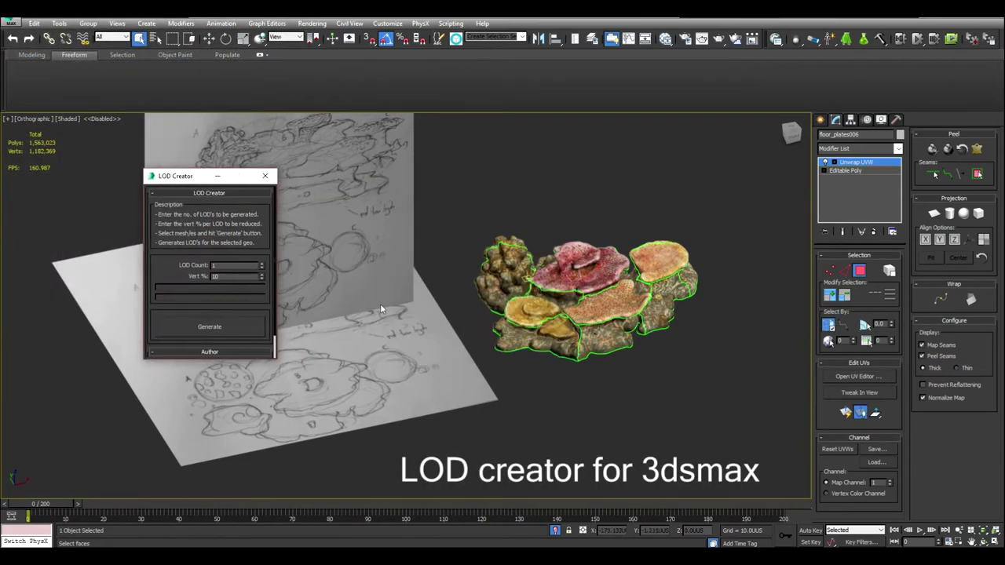
pyautogui.moveTo(219, 276); pyautogui.dragTo(164, 277)
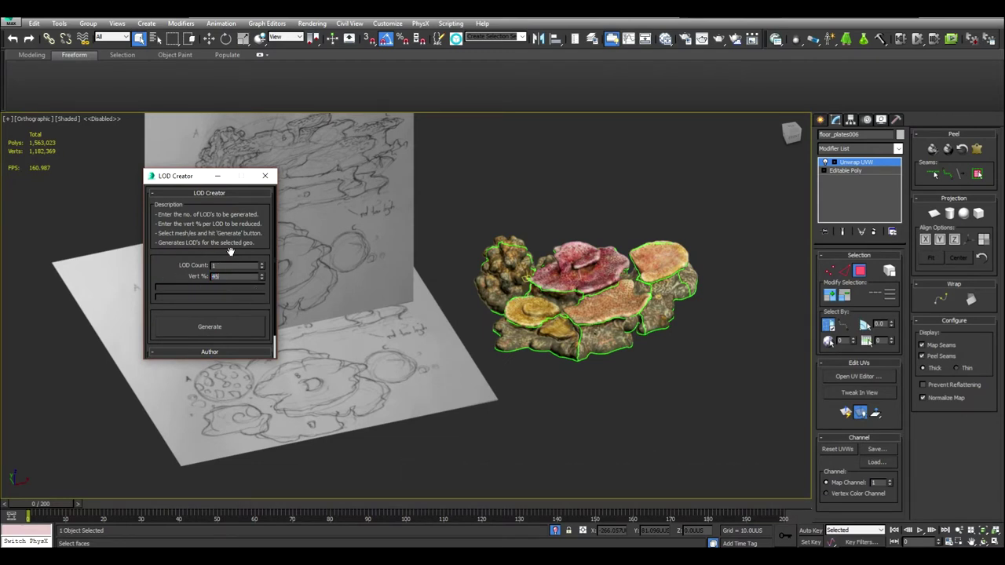
# Examine the coral plates model in the front view and from an angled orthographic view.
pyautogui.moveTo(431, 292); pyautogui.dragTo(518, 263, button='middle')
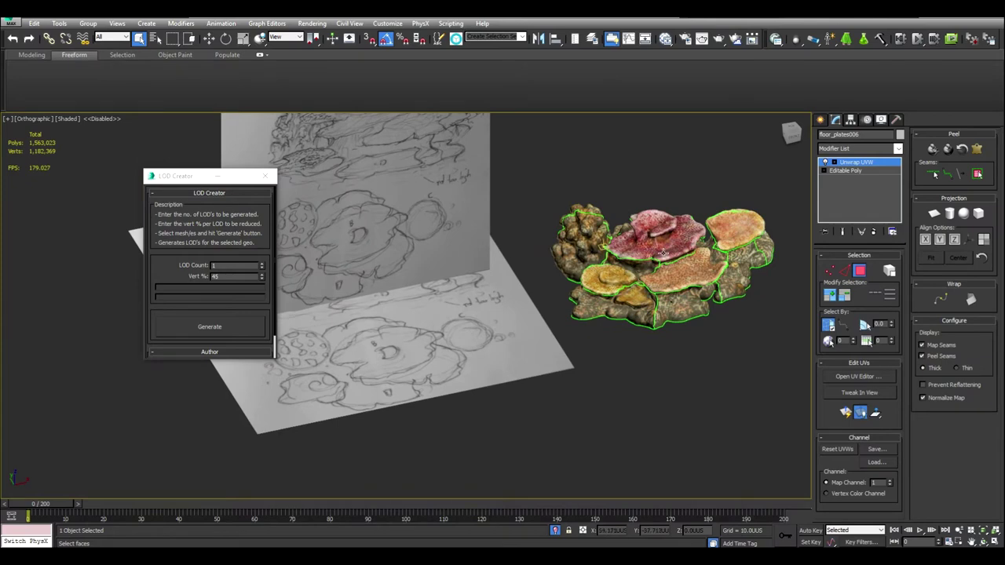
pyautogui.moveTo(672, 255); pyautogui.dragTo(619, 234, button='middle')
pyautogui.click(822, 119)
pyautogui.keyDown('alt'); pyautogui.moveTo(619, 286); pyautogui.dragTo(612, 310, button='middle'); pyautogui.keyUp('alt')
pyautogui.press('w')
pyautogui.press('z')
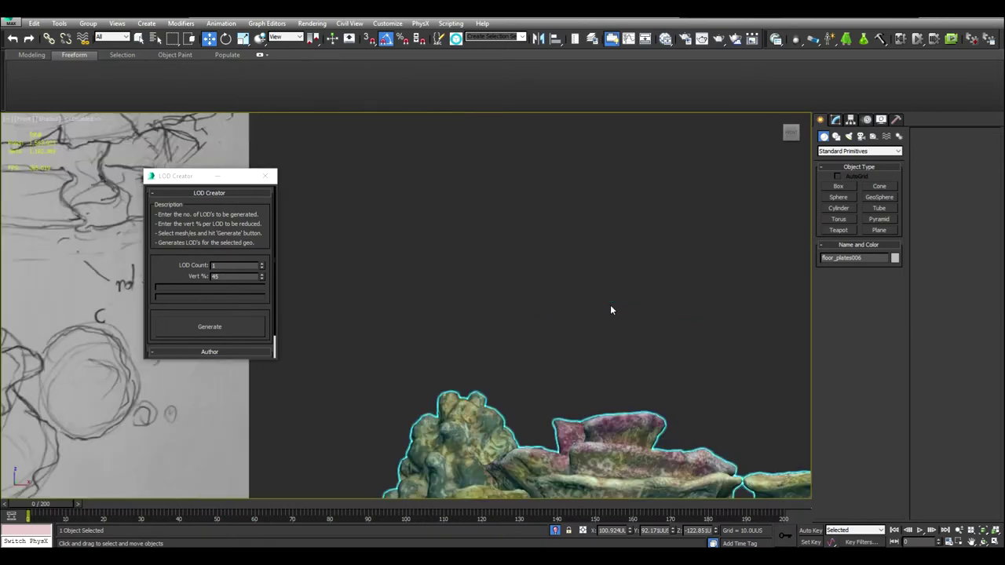
pyautogui.press('f')
pyautogui.scroll(2, 469, 367)
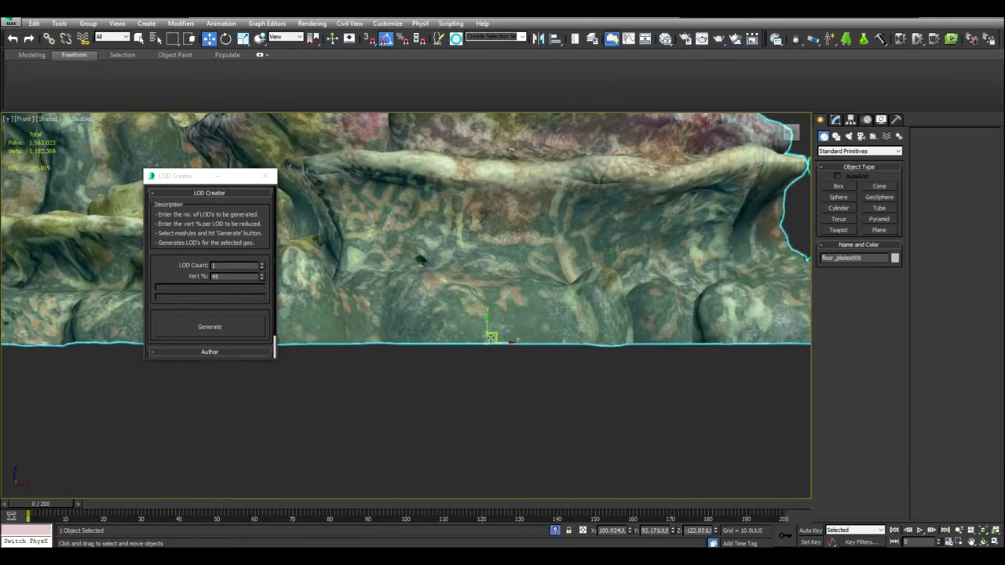
pyautogui.scroll(-7, 483, 344)
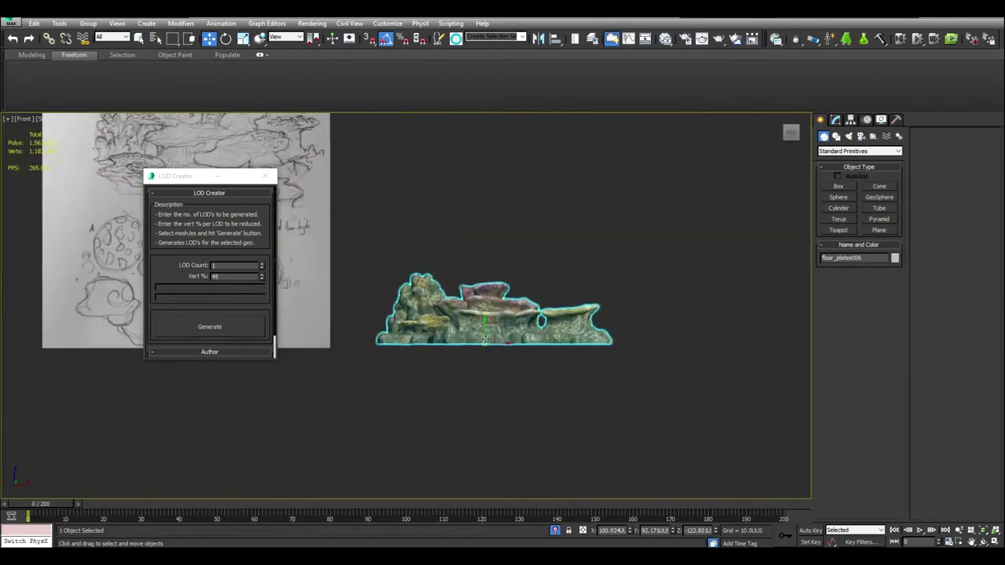
pyautogui.moveTo(482, 295)
pyautogui.keyDown('alt'); pyautogui.mouseDown(button='middle')
pyautogui.moveTo(507, 333)
pyautogui.moveTo(500, 307)
pyautogui.moveTo(456, 328)
pyautogui.moveTo(551, 258)
pyautogui.moveTo(548, 282)
pyautogui.mouseUp(button='middle'); pyautogui.keyUp('alt')
# Collapse the Unwrap UVW modifier on floor_plates006 into the underlying Editable Poly.
pyautogui.click(836, 119)
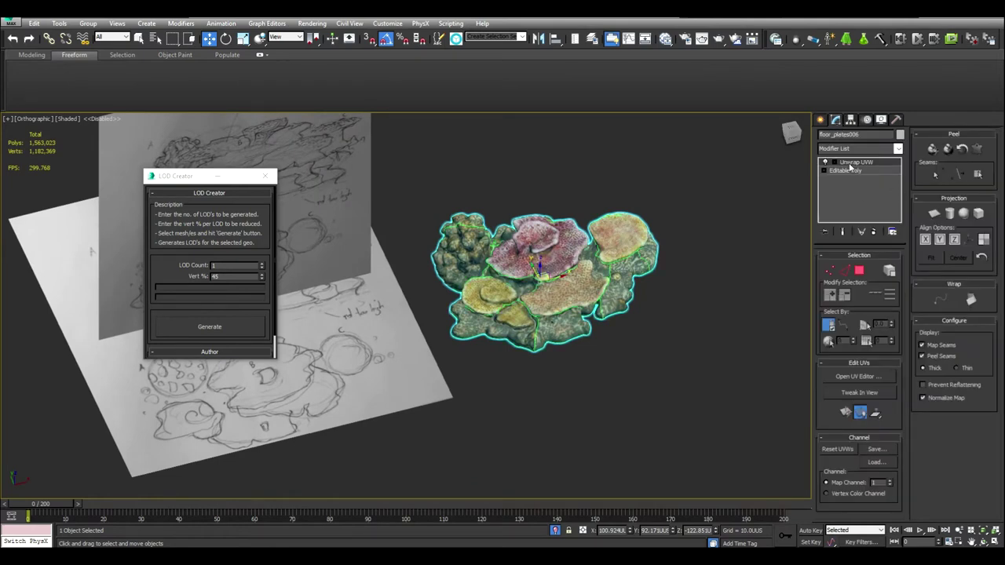
pyautogui.moveTo(213, 182); pyautogui.dragTo(216, 188)
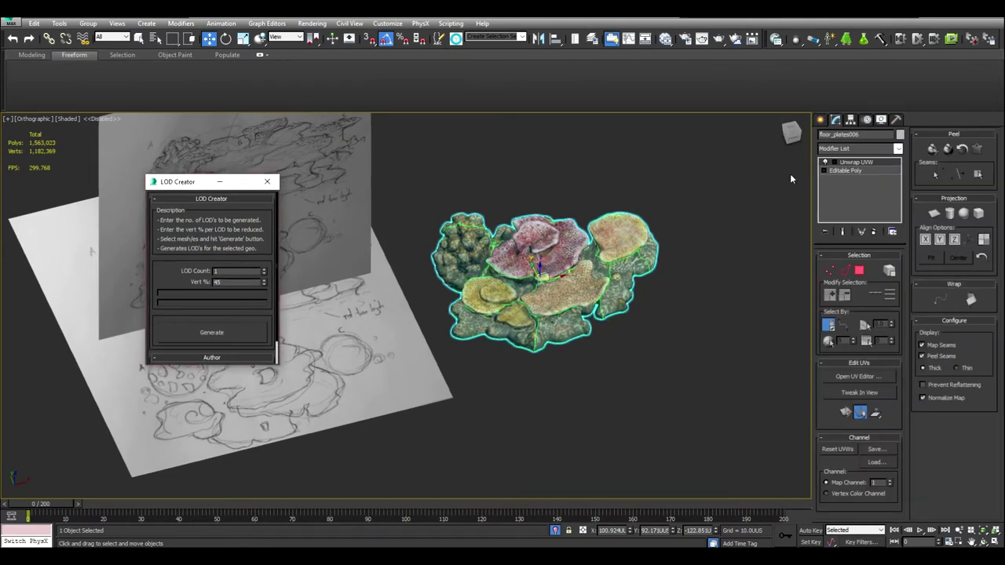
pyautogui.rightClick(848, 163)
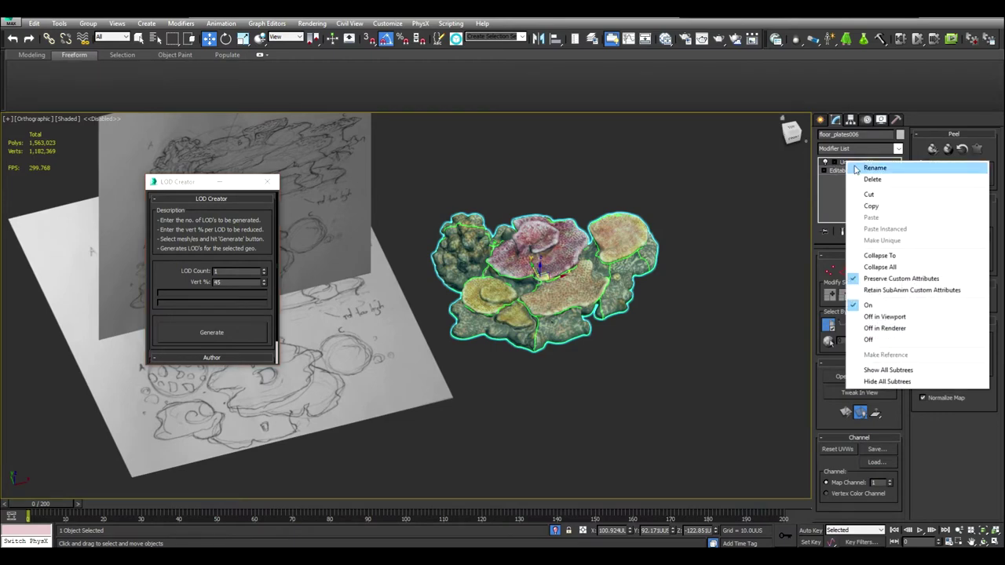
pyautogui.click(866, 256)
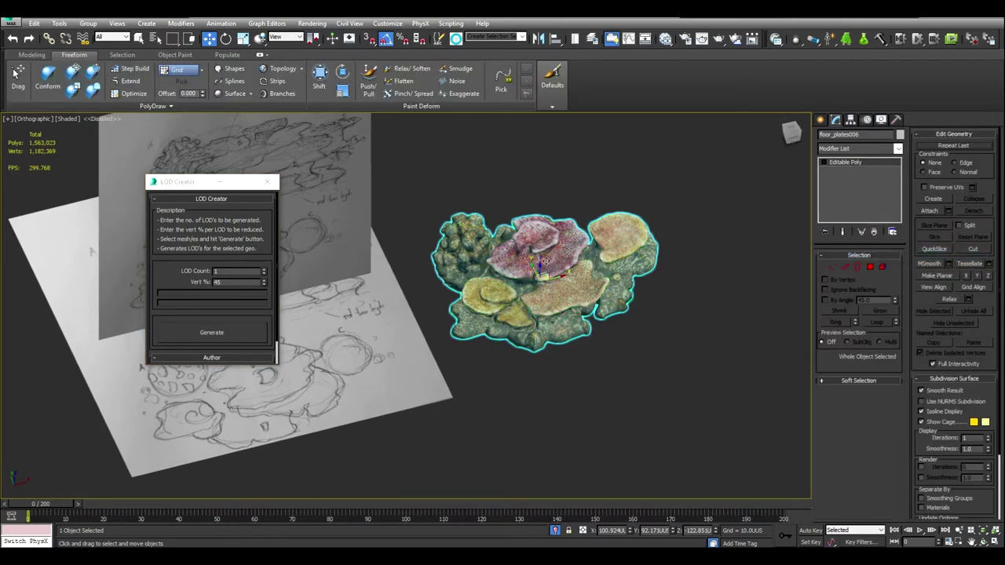
# Generate one LOD of the coral plates model with the LOD Creator at 45 Vert %.
pyautogui.keyDown('alt'); pyautogui.moveTo(547, 261); pyautogui.dragTo(561, 316, button='middle'); pyautogui.keyUp('alt')
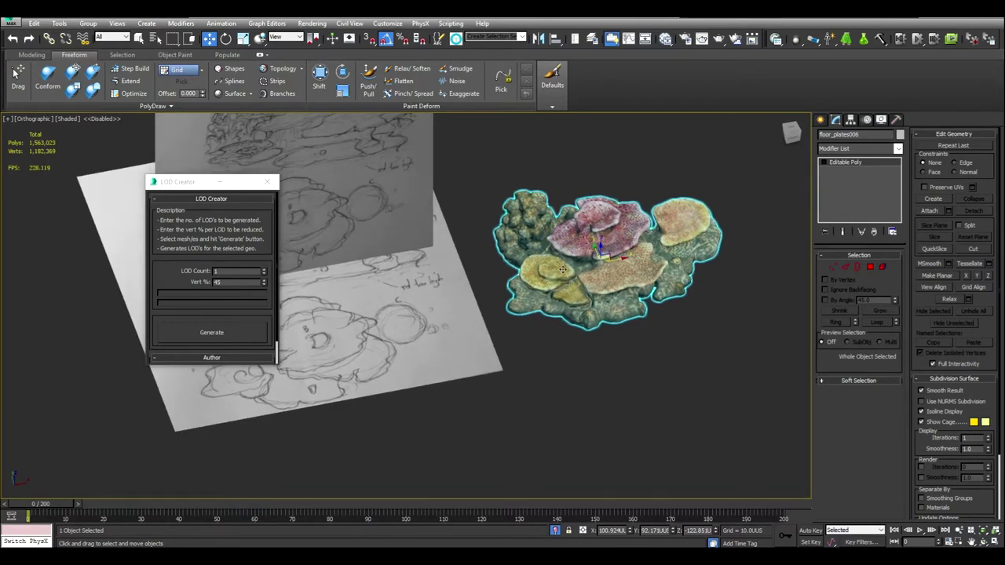
pyautogui.click(211, 333)
pyautogui.press('Return')
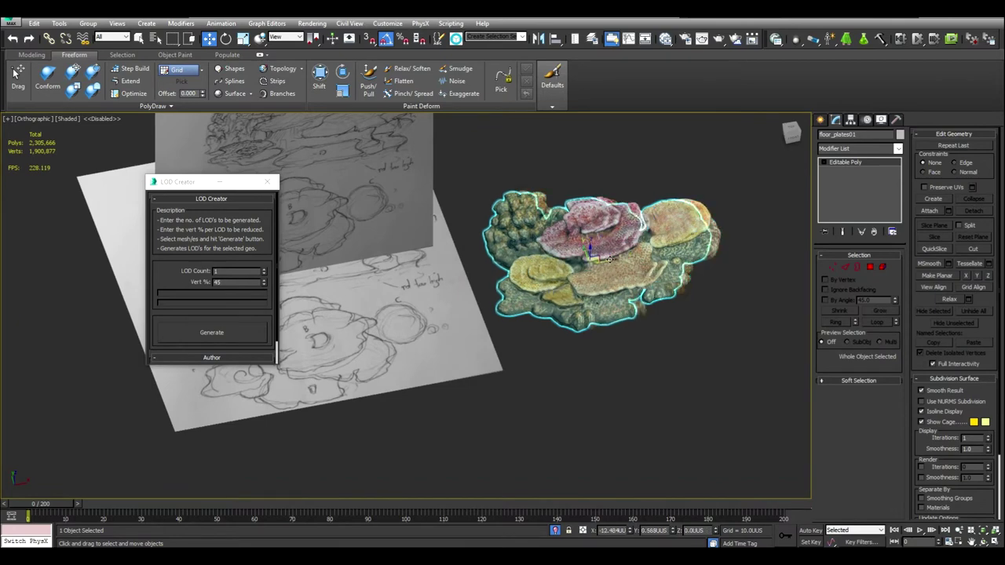
# Move the original floor_plates01 model away from its generated LOD, onto the sketch plane, and deselect it.
pyautogui.moveTo(611, 259); pyautogui.dragTo(371, 315)
pyautogui.keyDown('alt'); pyautogui.moveTo(471, 312); pyautogui.dragTo(547, 313, button='middle'); pyautogui.keyUp('alt')
pyautogui.moveTo(610, 313); pyautogui.dragTo(598, 330, button='middle')
pyautogui.click(630, 356)
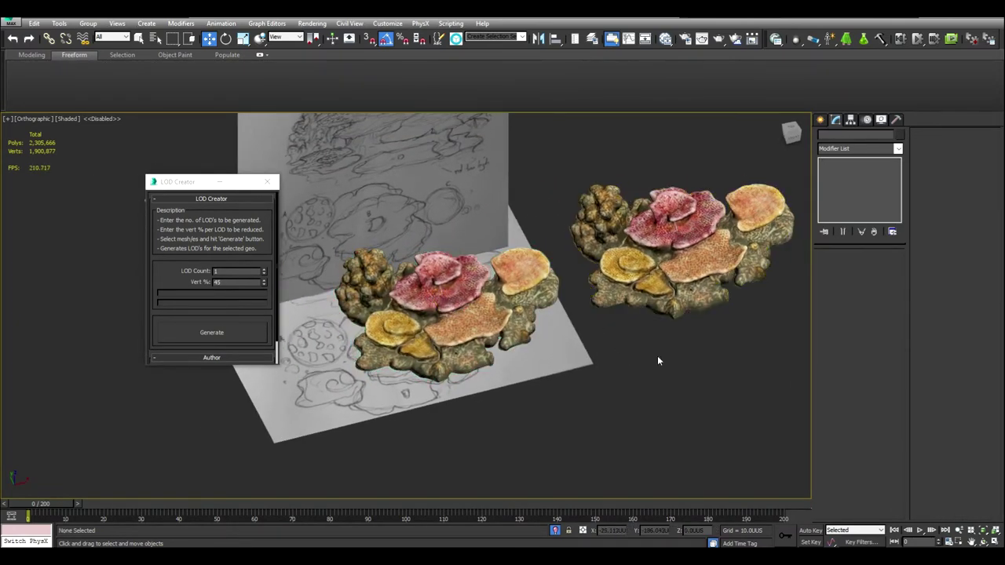
pyautogui.moveTo(549, 347); pyautogui.dragTo(565, 370, button='middle')
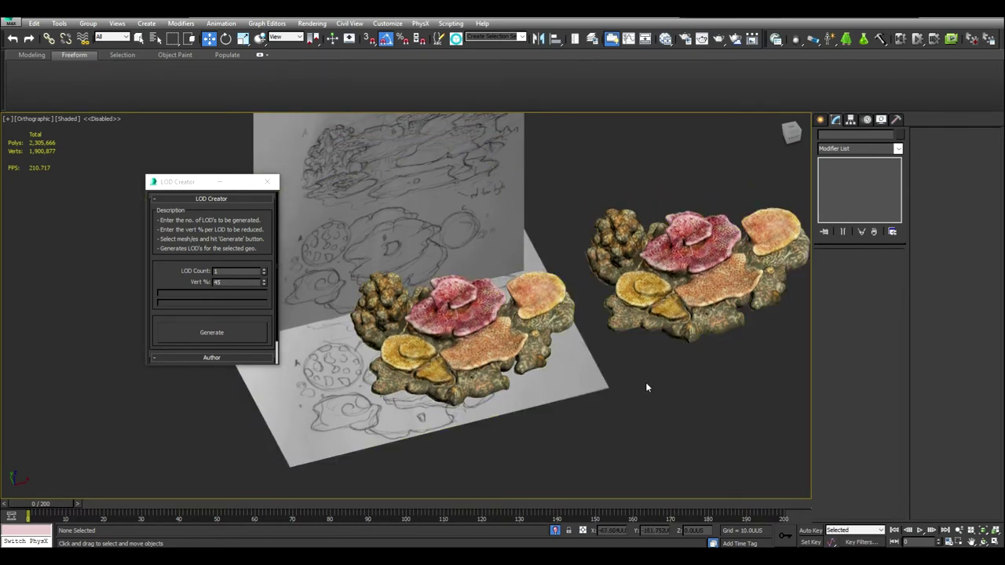
# Show edged faces, compare both coral meshes, then select floor_plates01_LOD1 and examine its wireframe up close.
pyautogui.press('F4')
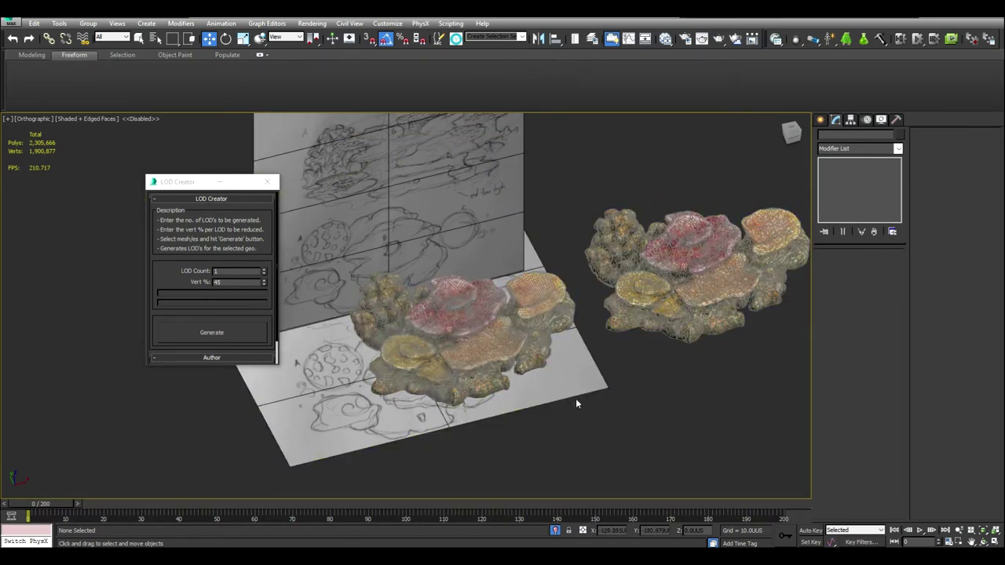
pyautogui.scroll(3, 430, 326)
pyautogui.scroll(-3, 490, 299)
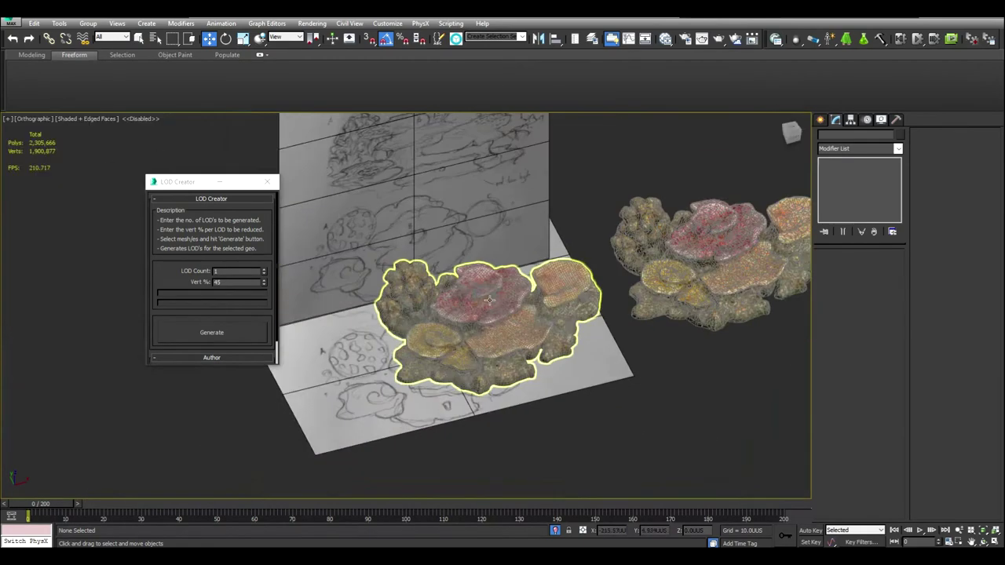
pyautogui.moveTo(530, 304); pyautogui.dragTo(450, 329, button='middle')
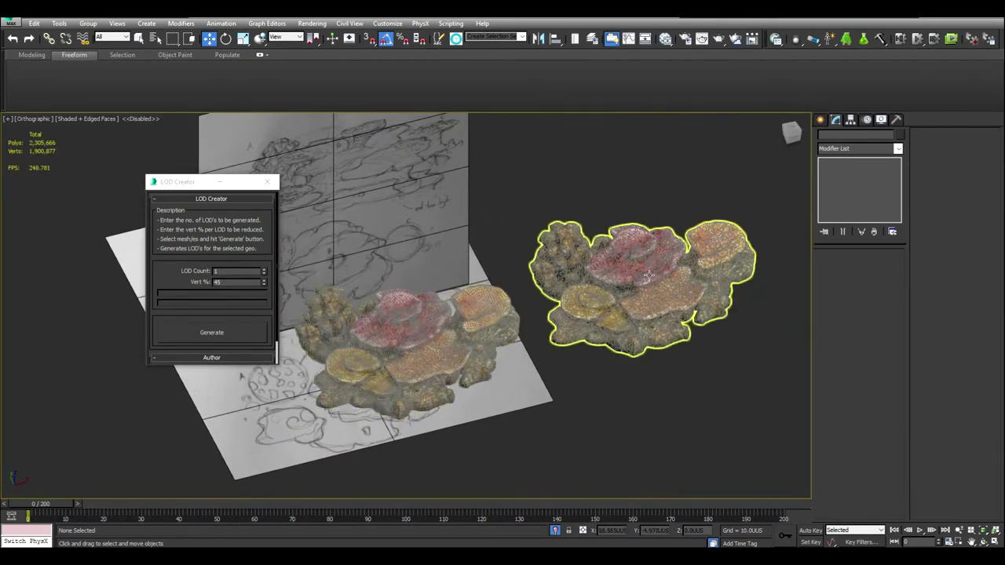
pyautogui.click(666, 302)
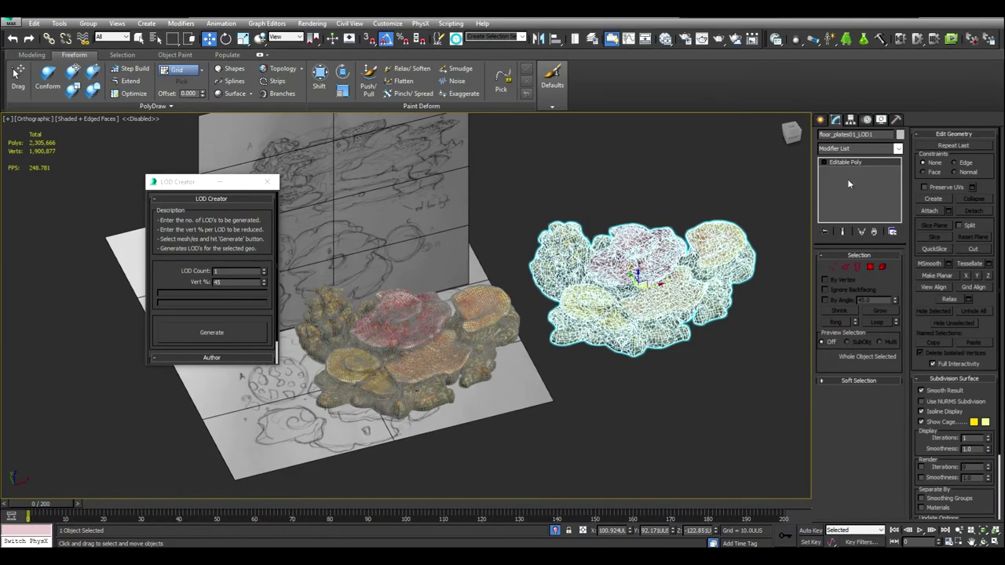
pyautogui.scroll(8, 668, 252)
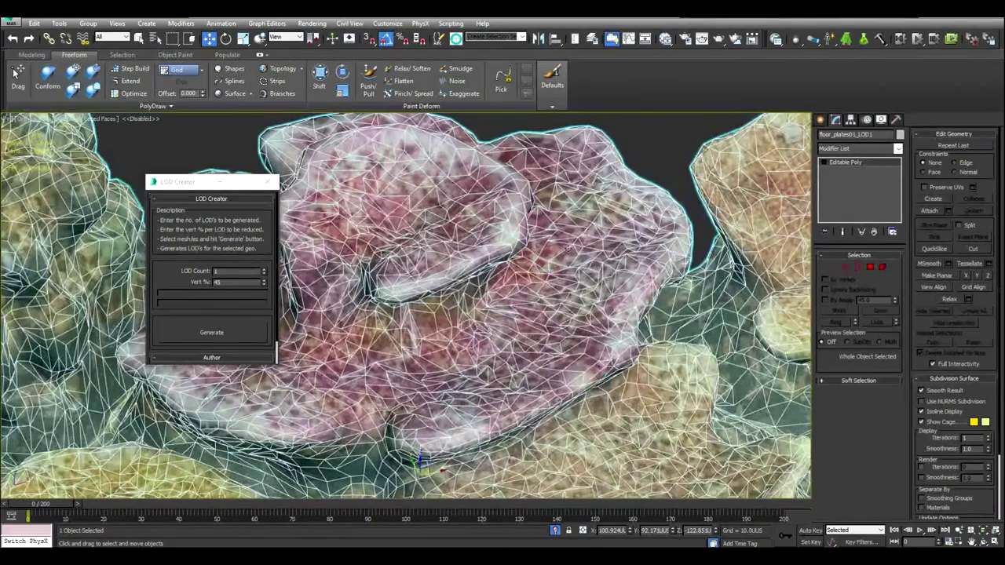
pyautogui.scroll(4, 554, 244)
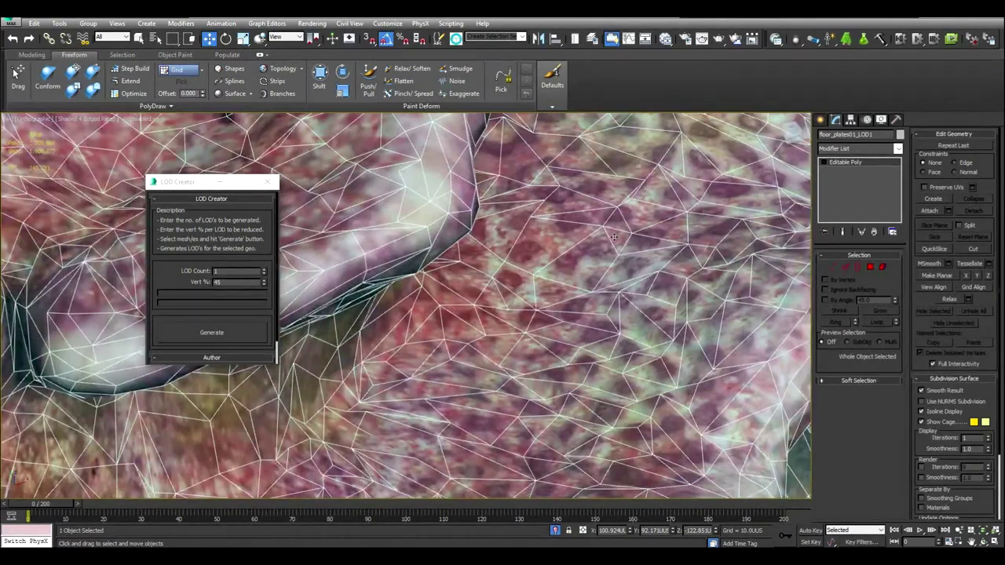
pyautogui.scroll(-10, 587, 326)
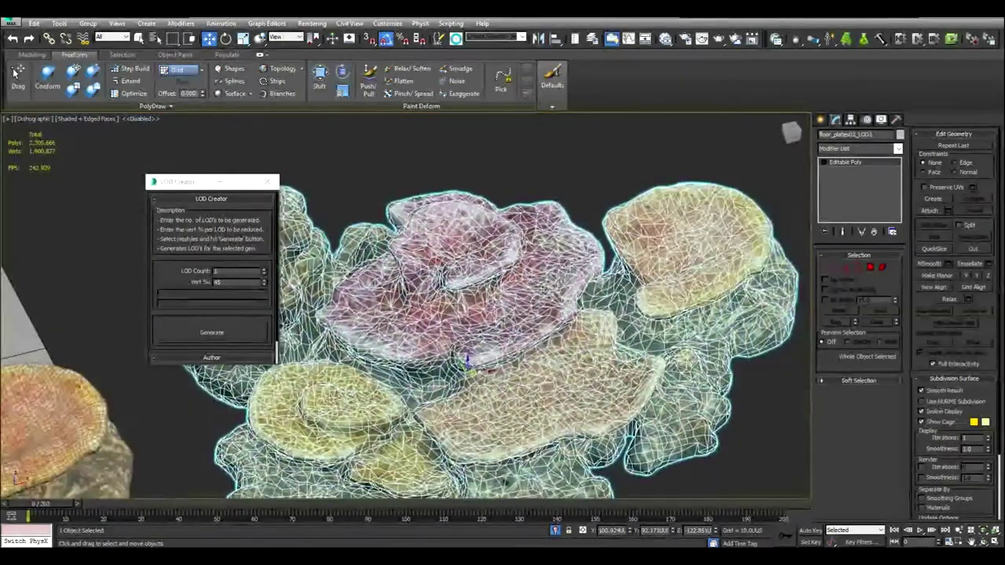
# Add a Subdivide (WSM) modifier to floor_plates01_LOD1 and collapse it into an Editable Mesh.
pyautogui.click(895, 150)
pyautogui.write('su')
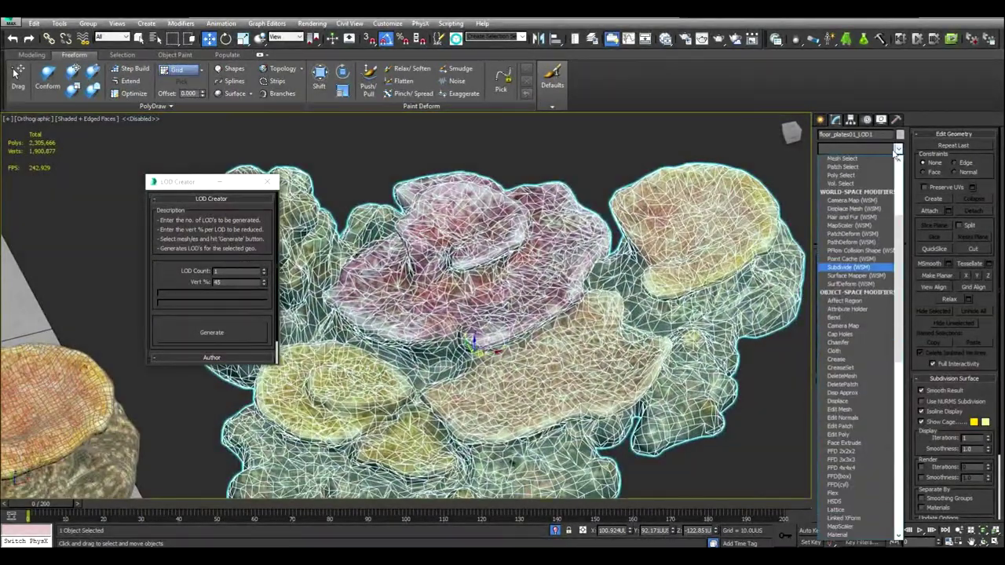
pyautogui.click(870, 161)
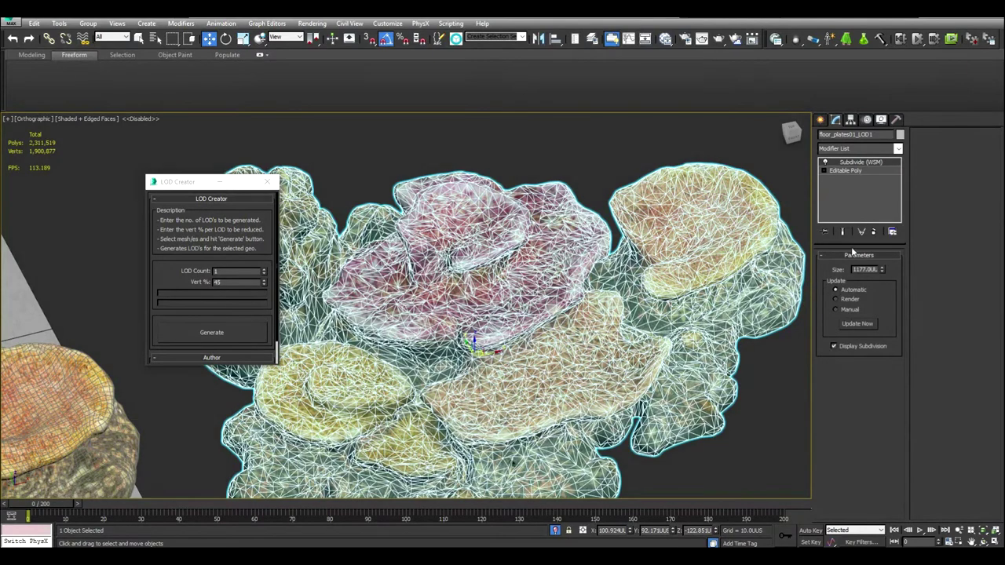
pyautogui.rightClick(848, 163)
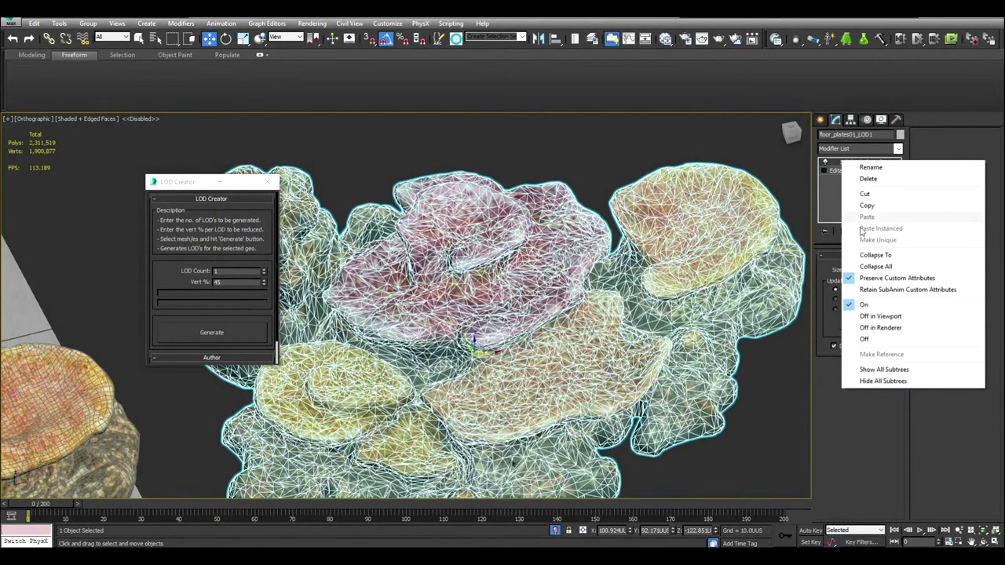
pyautogui.click(857, 253)
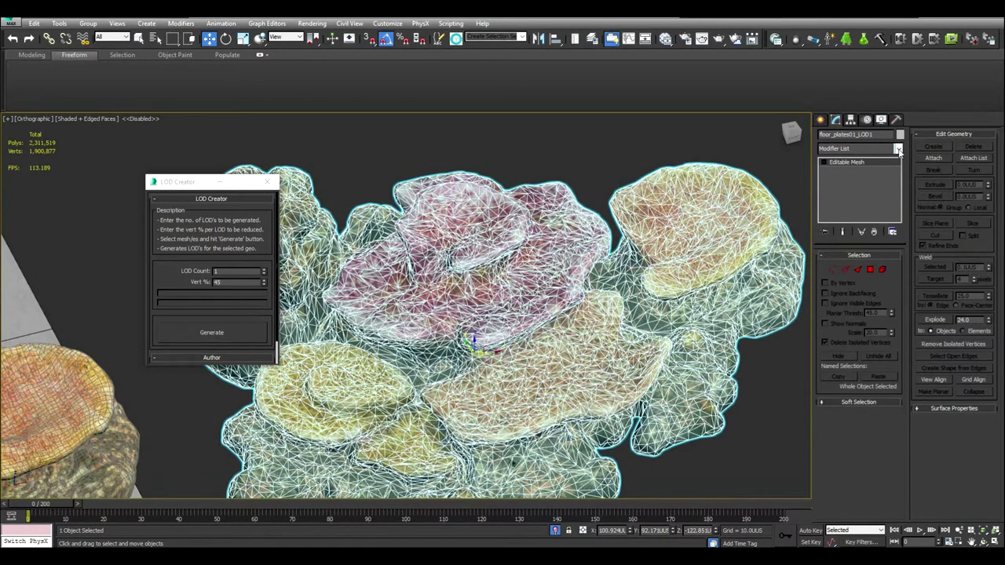
# Deselect the LOD model, hide the edged faces and compare it with the original coral plates.
pyautogui.scroll(-1, 549, 246)
pyautogui.moveTo(549, 246)
pyautogui.mouseDown(button='middle')
pyautogui.moveTo(696, 182)
pyautogui.moveTo(665, 234)
pyautogui.mouseUp(button='middle')
pyautogui.scroll(-2, 696, 182)
pyautogui.click(578, 163)
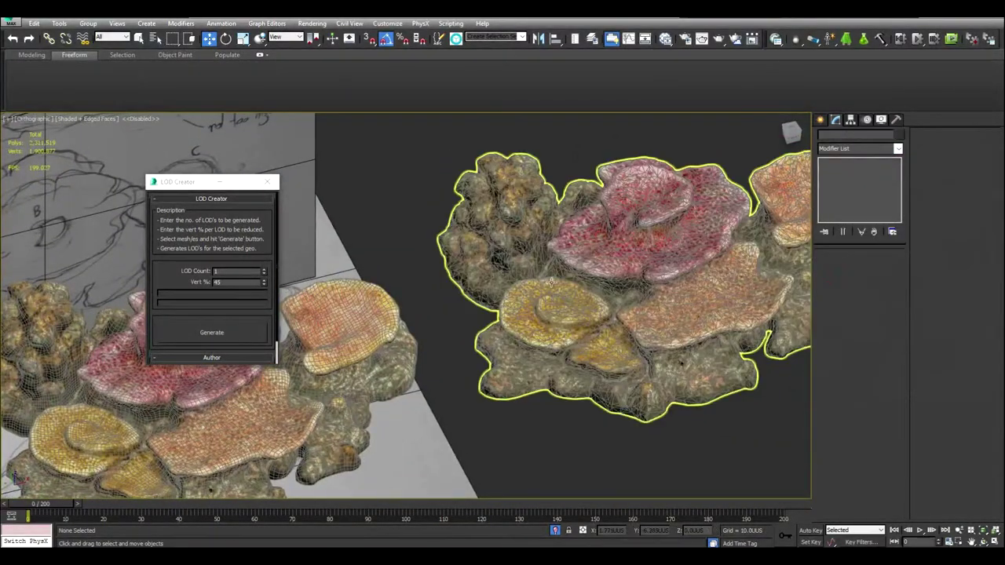
pyautogui.press('F4')
pyautogui.moveTo(451, 361); pyautogui.dragTo(471, 356, button='middle')
pyautogui.scroll(-2, 471, 356)
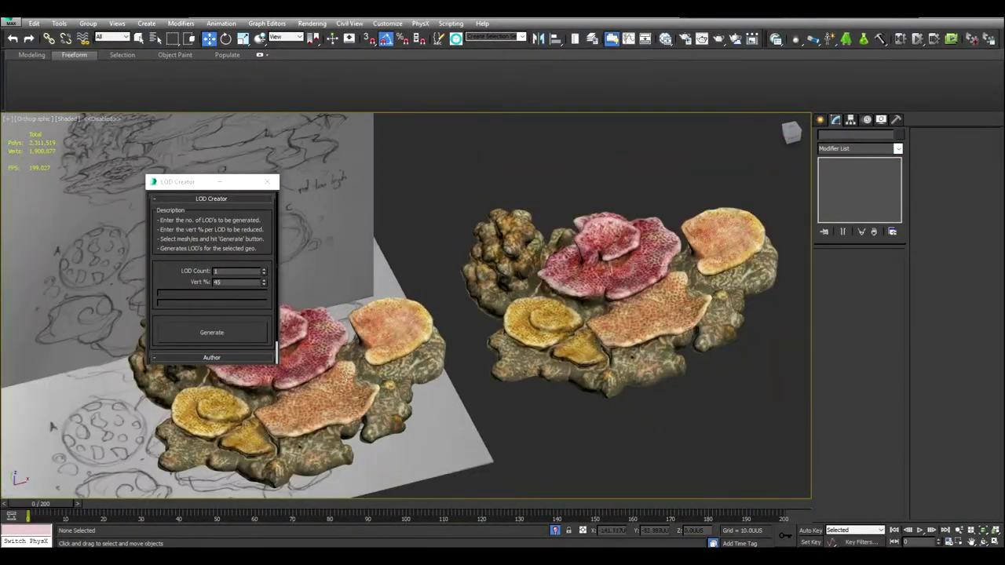
# Select floor_plates01_LOD1, apply an Unwrap UVW modifier and open its UV layout for editing.
pyautogui.click(632, 300)
pyautogui.keyDown('alt'); pyautogui.moveTo(633, 301); pyautogui.dragTo(622, 327, button='middle'); pyautogui.keyUp('alt')
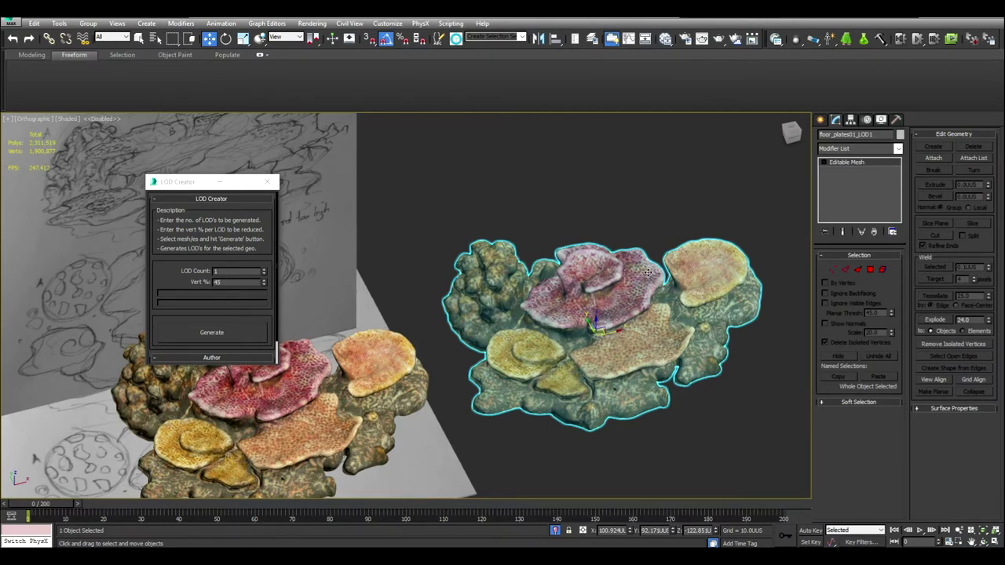
pyautogui.click(898, 149)
pyautogui.scroll(-5, 845, 440)
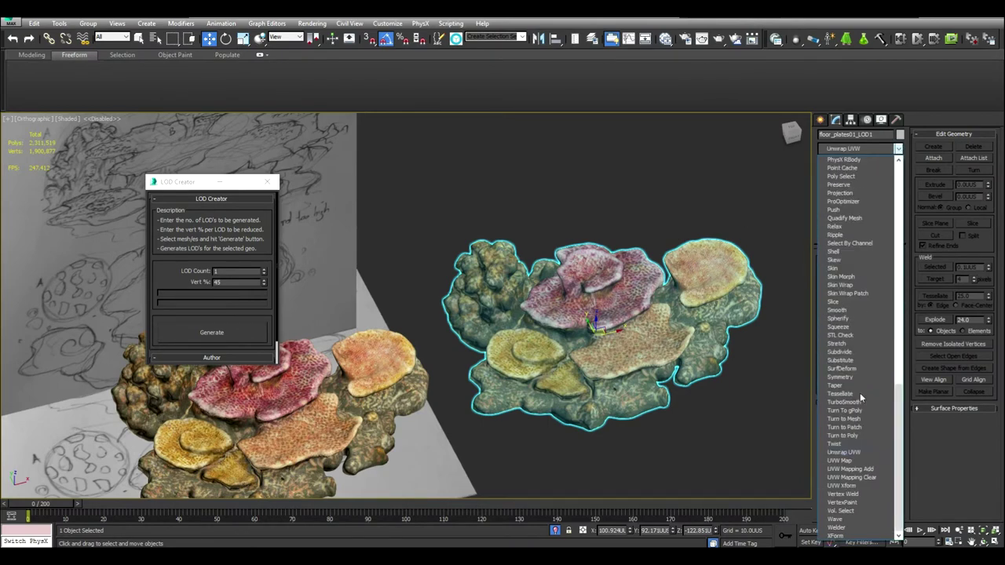
pyautogui.click(843, 453)
pyautogui.click(861, 378)
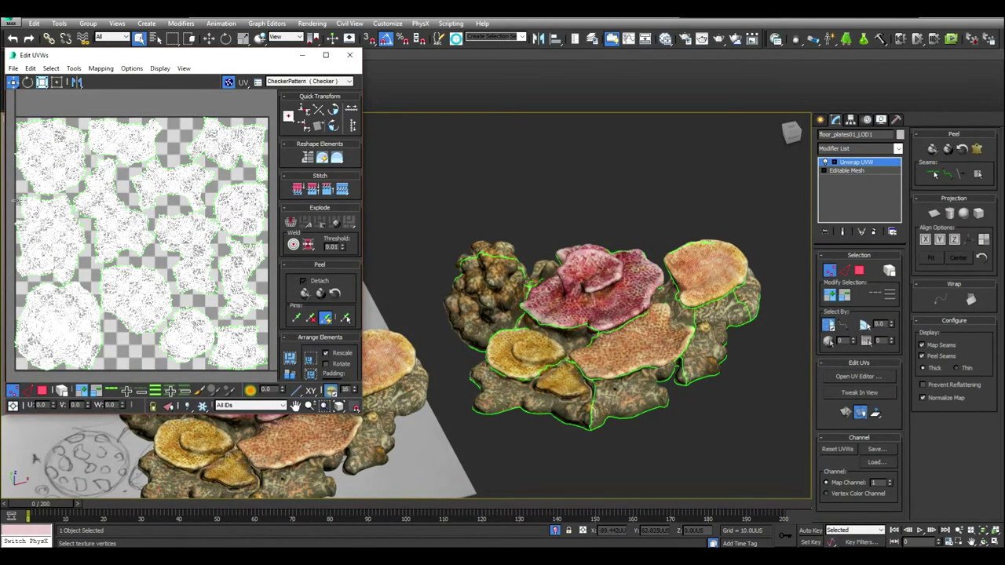
# Select the inverted polygons of the LOD model's UVs in polygon mode and inspect them across the whole layout.
pyautogui.click(43, 392)
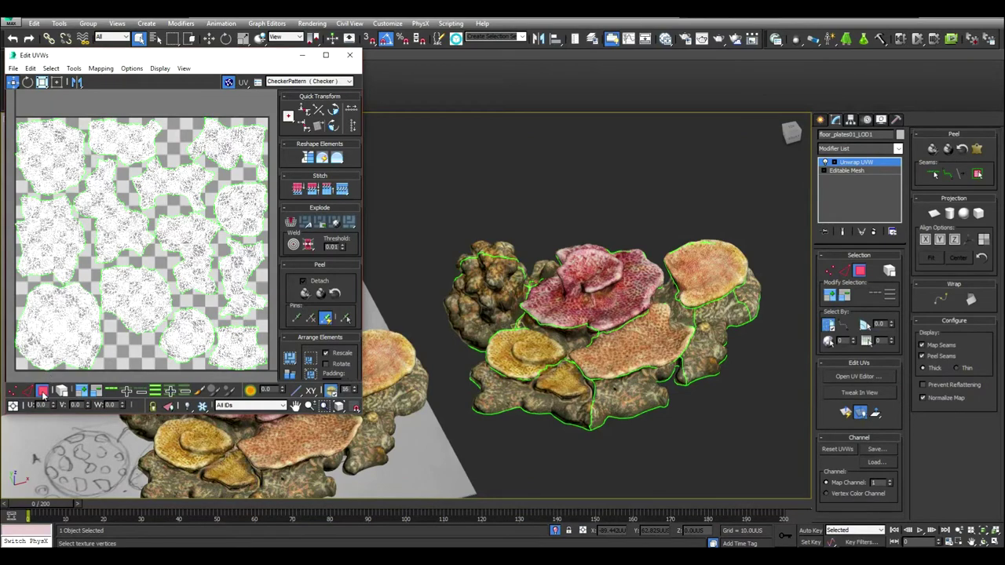
pyautogui.click(51, 69)
pyautogui.click(39, 154)
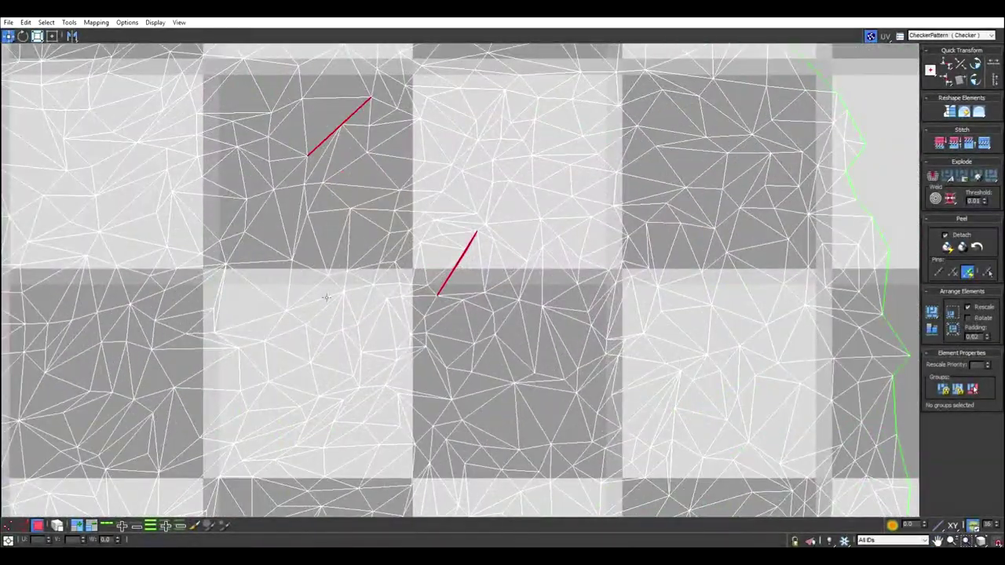
pyautogui.scroll(-5, 333, 178)
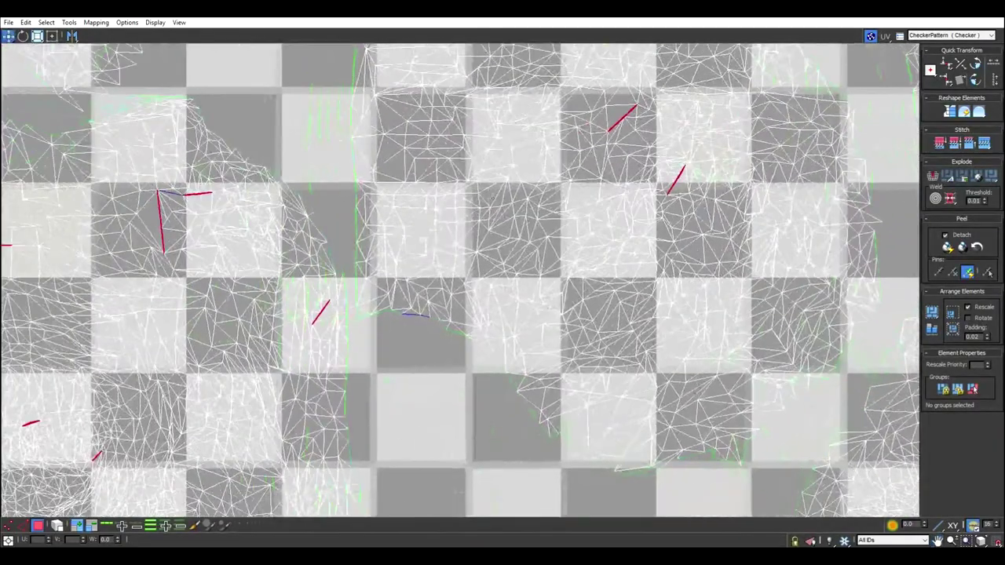
pyautogui.scroll(-6, 336, 268)
pyautogui.moveTo(343, 234); pyautogui.dragTo(397, 323, button='middle')
pyautogui.press('w')
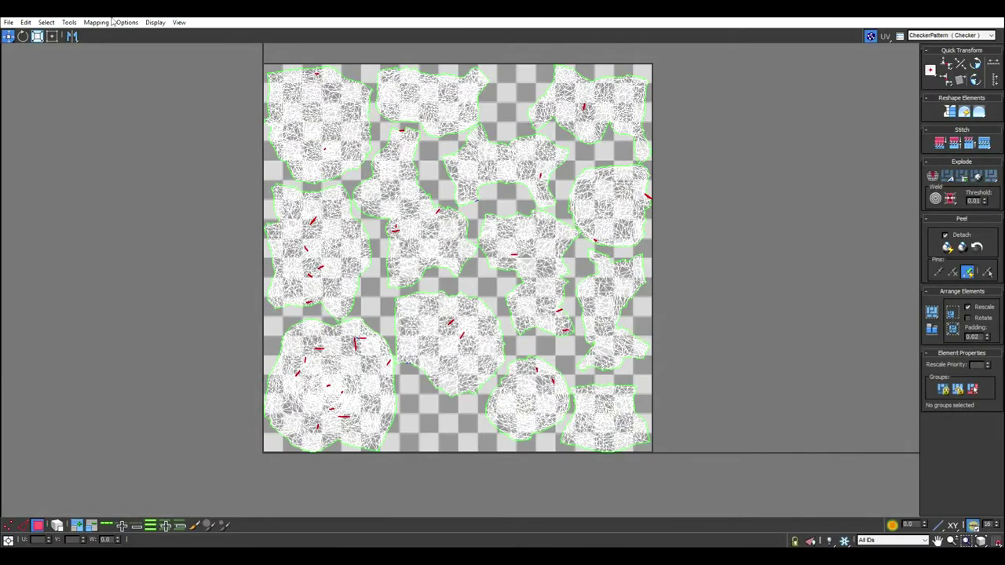
# Grow the inverted polygon selection and relax it by edge angles with 100 iterations and an amount of 0.1.
pyautogui.click(77, 526)
pyautogui.click(77, 528)
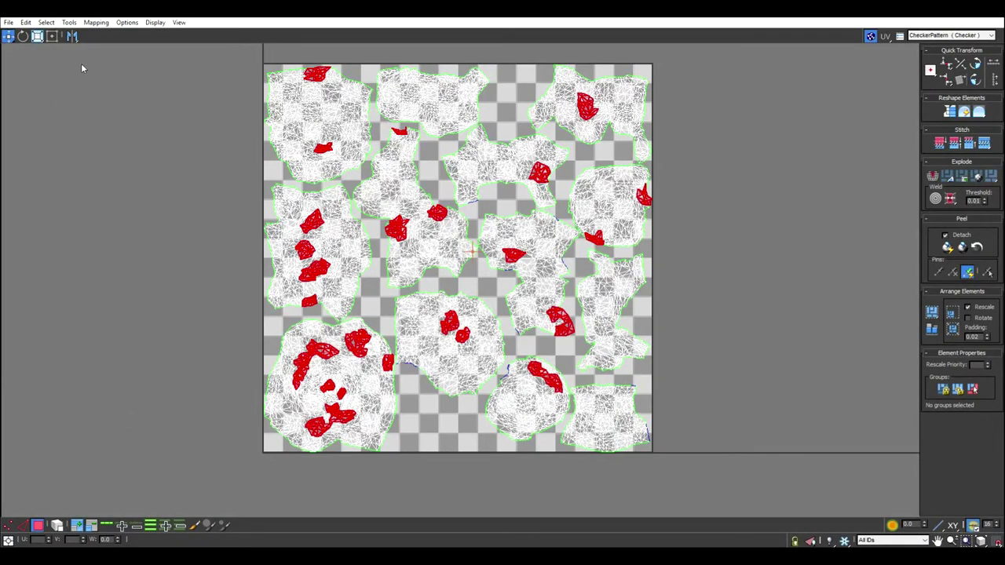
pyautogui.click(69, 22)
pyautogui.click(39, 197)
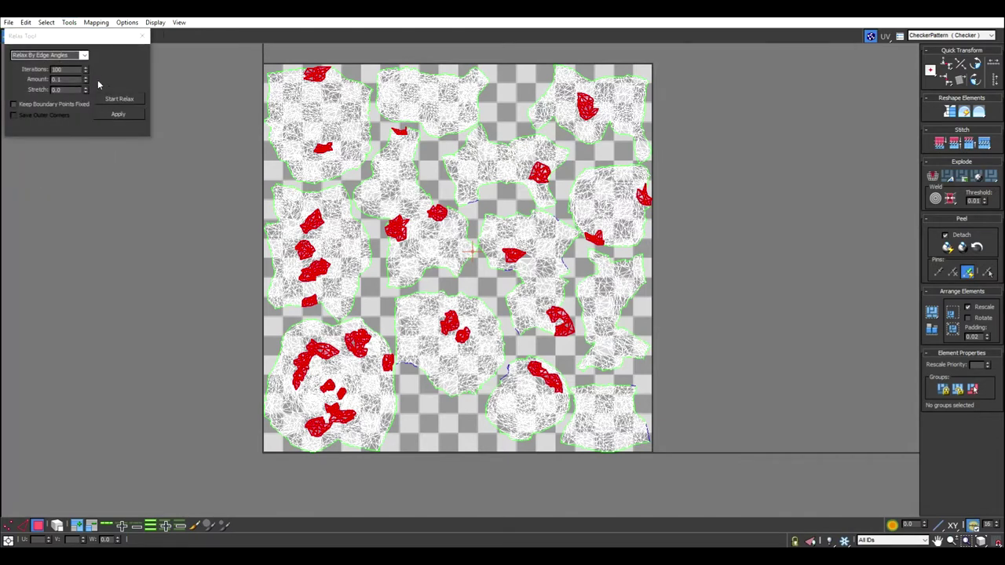
pyautogui.click(117, 100)
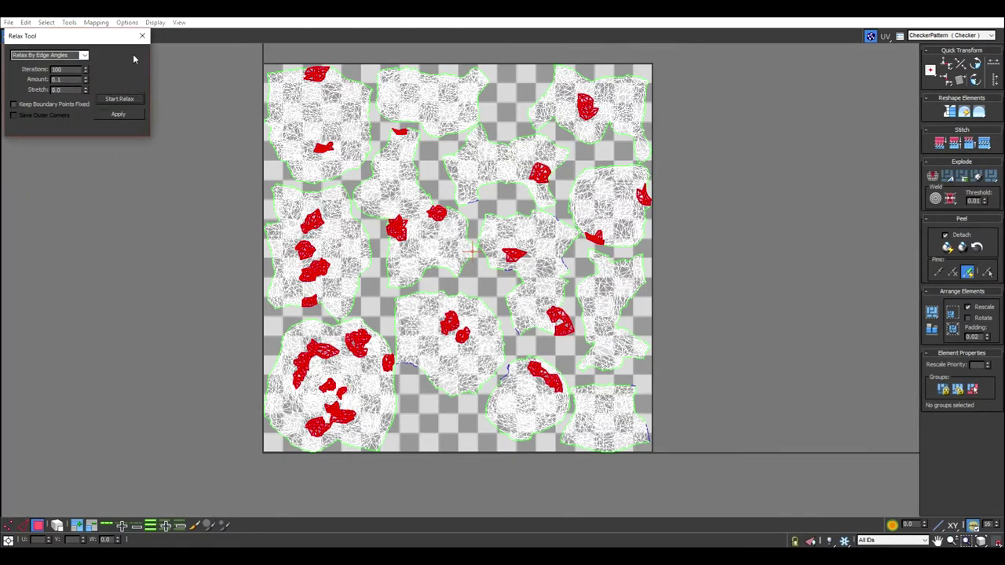
# Clear the selection, select the layout's inverted polygons again and grow the selection around them.
pyautogui.click(143, 36)
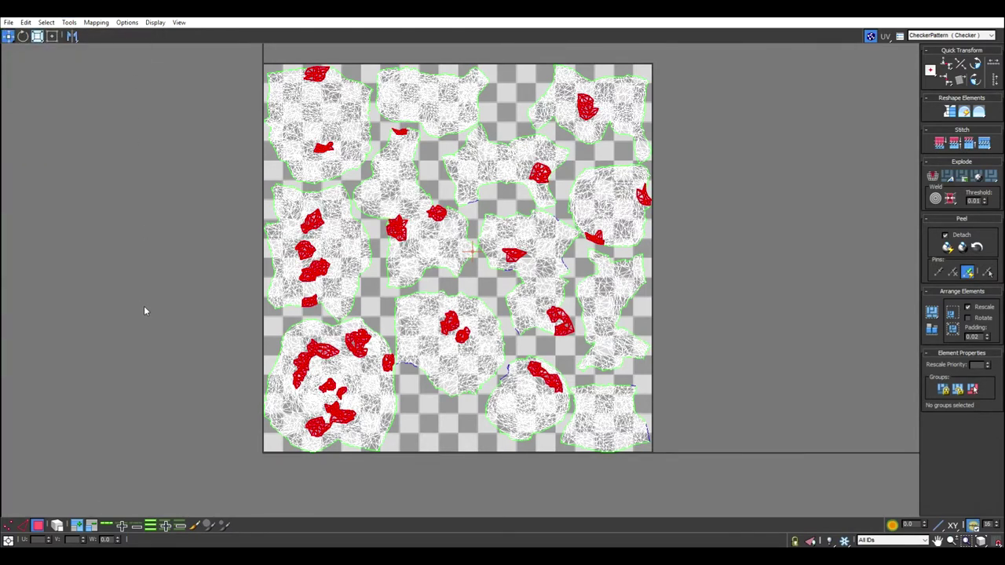
pyautogui.click(145, 308)
pyautogui.click(50, 23)
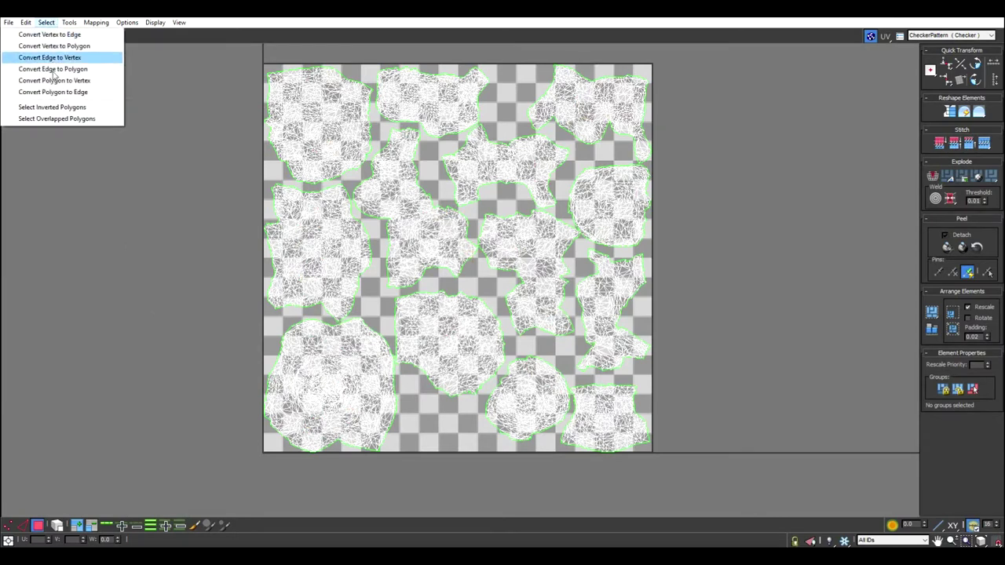
pyautogui.click(55, 107)
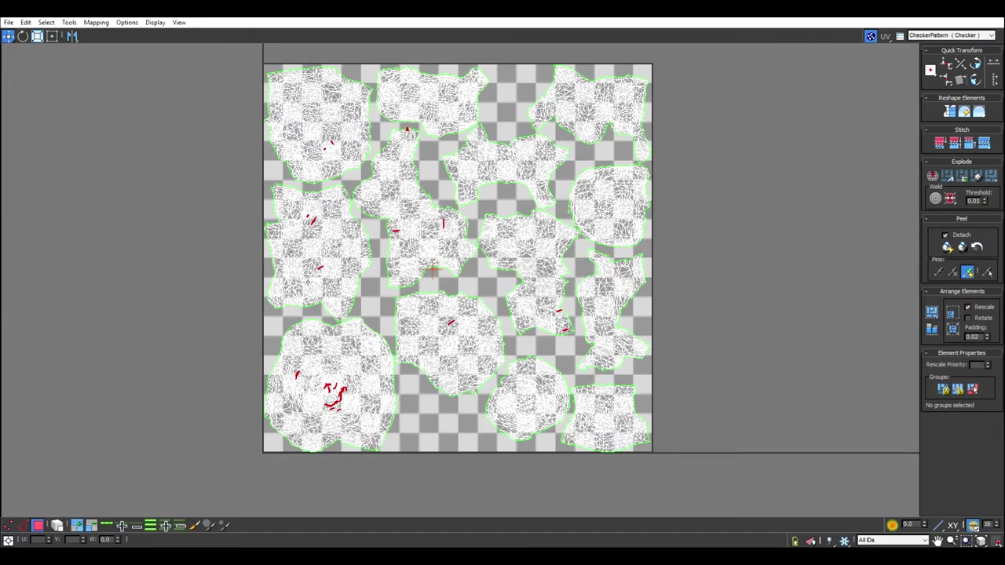
pyautogui.click(84, 532)
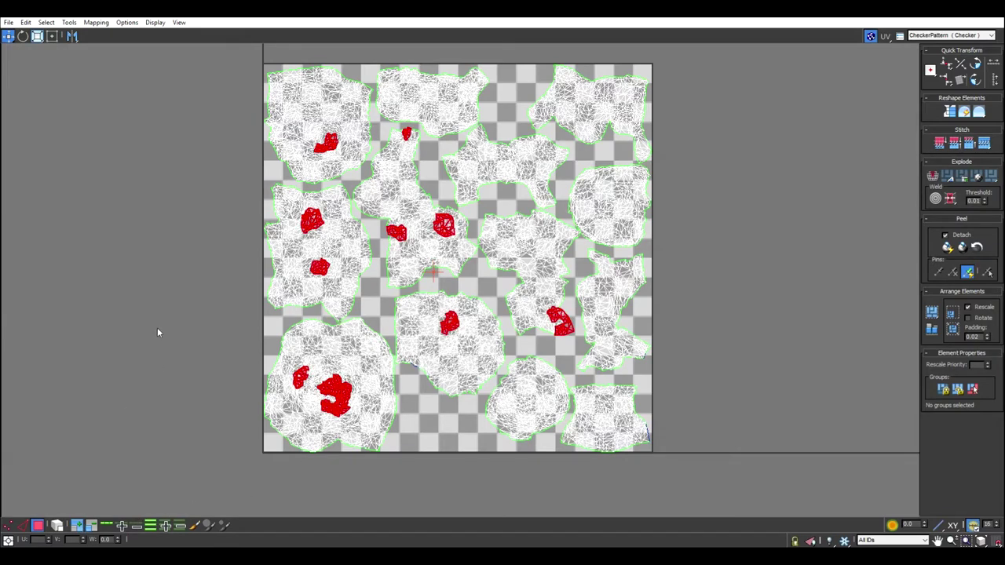
# Relax the selected UV polygons by polygon angles with 100 iterations and an amount of 0.1.
pyautogui.click(69, 23)
pyautogui.click(32, 198)
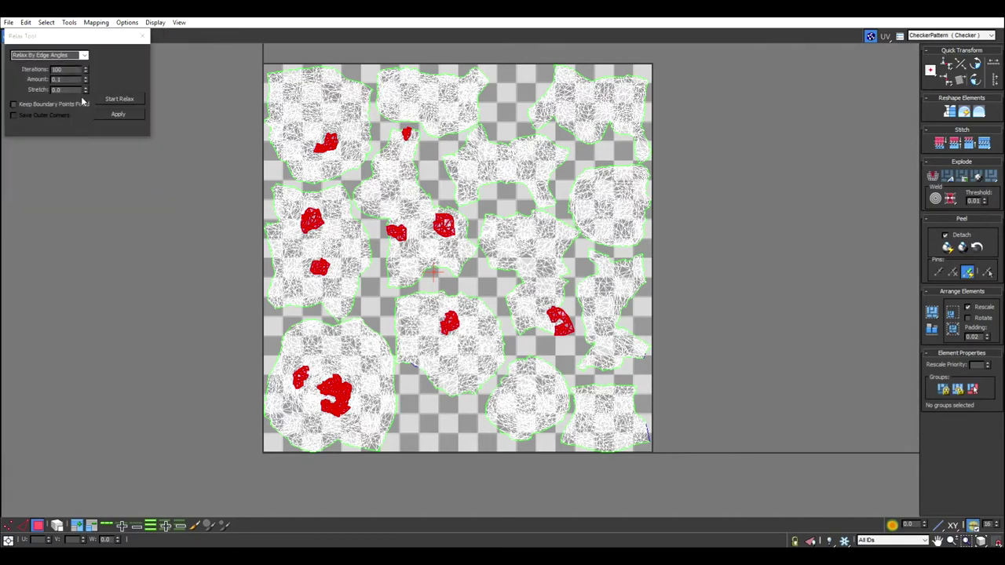
pyautogui.click(78, 55)
pyautogui.click(63, 65)
pyautogui.click(124, 98)
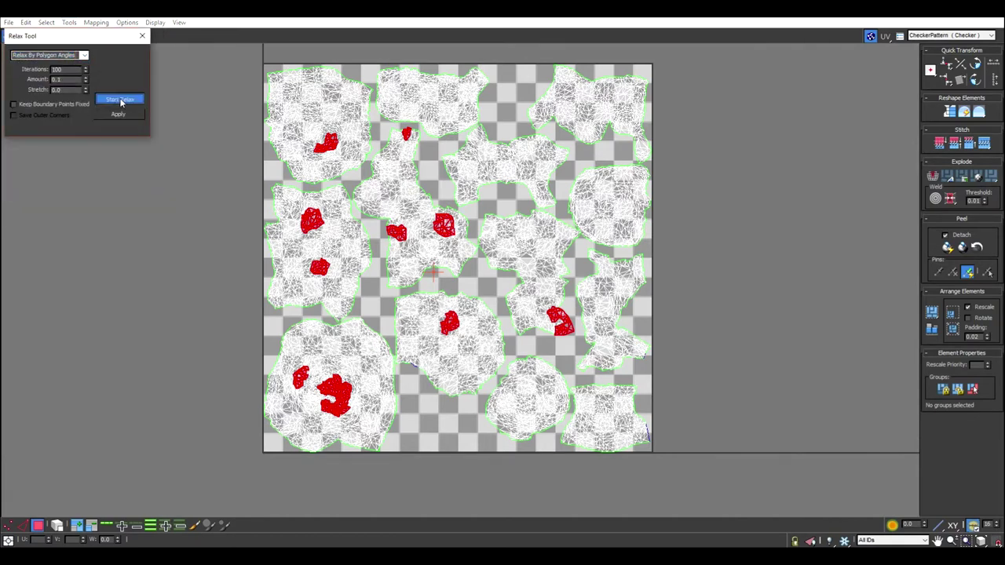
pyautogui.click(143, 37)
# Select the inverted polygons in the UV layout once more and examine them up close.
pyautogui.click(161, 84)
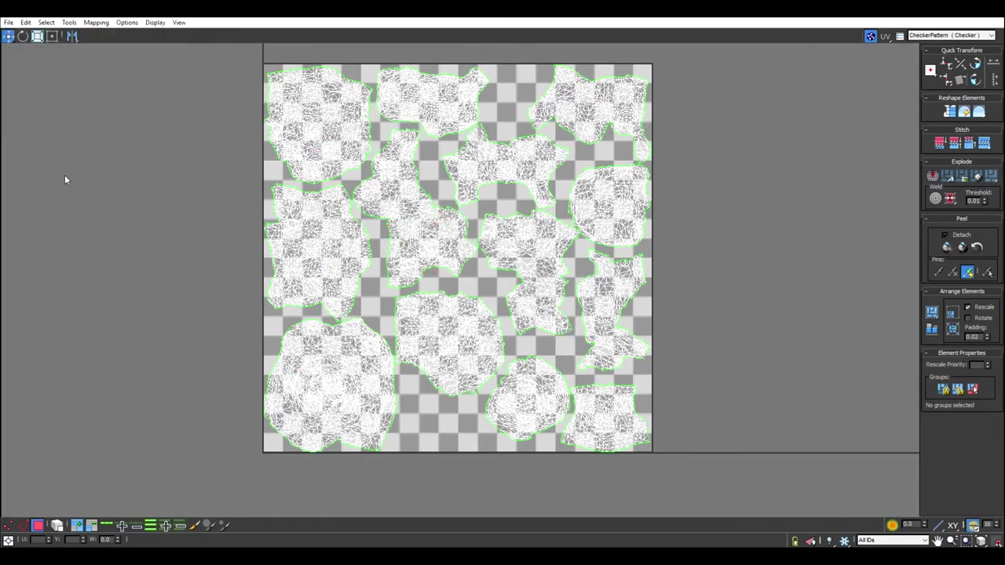
pyautogui.click(47, 21)
pyautogui.click(55, 106)
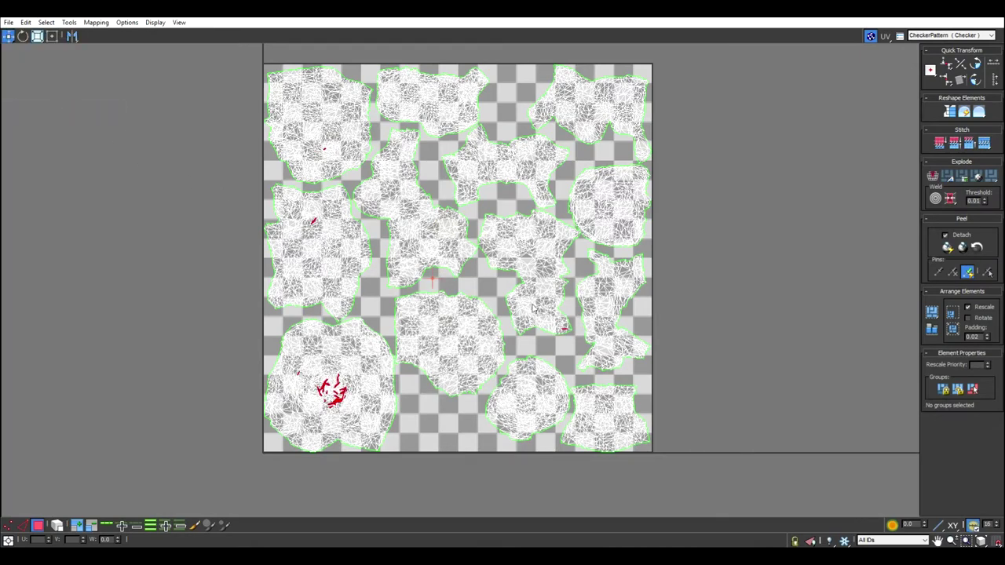
pyautogui.scroll(2, 333, 390)
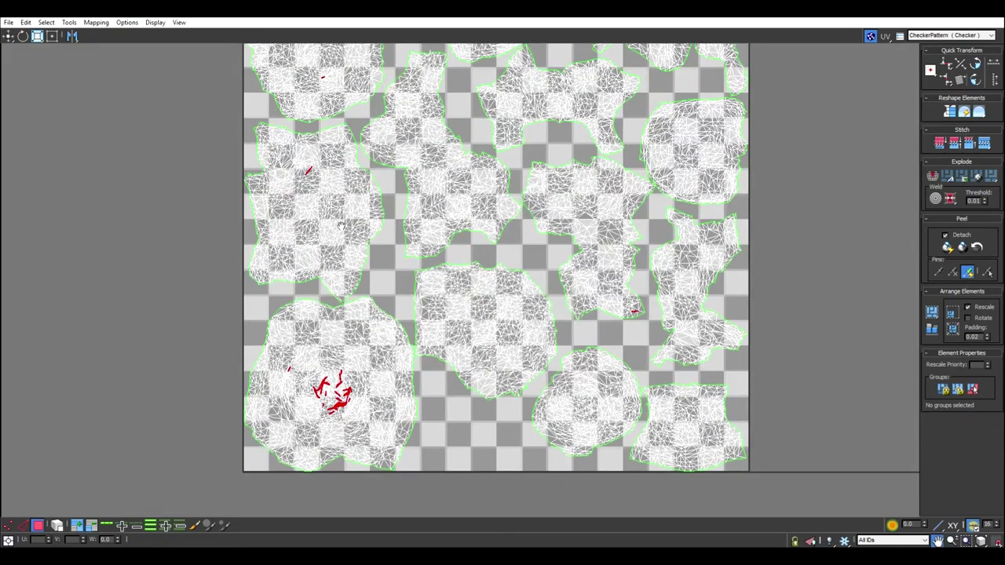
pyautogui.moveTo(369, 228); pyautogui.dragTo(346, 290, button='middle')
pyautogui.moveTo(318, 173); pyautogui.dragTo(321, 208, button='middle')
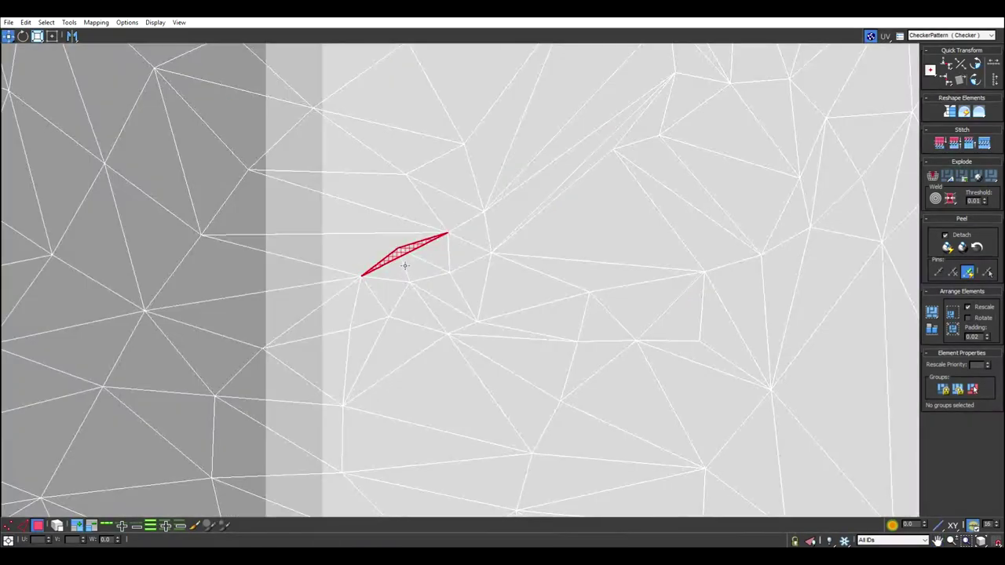
pyautogui.scroll(-10, 405, 266)
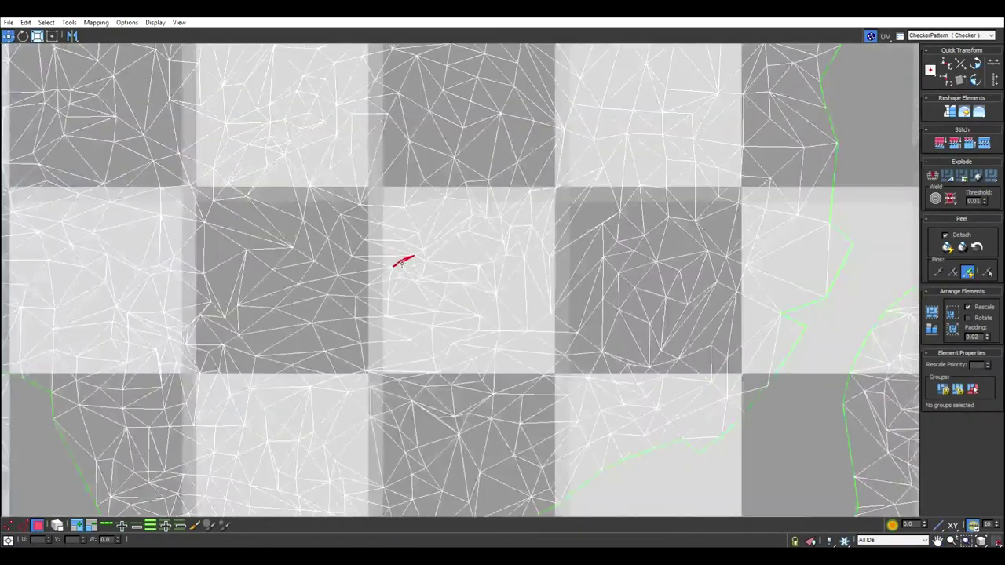
# Switch to vertex mode and pick a single UV vertex in the tangled area around the inverted polygons.
pyautogui.click(9, 526)
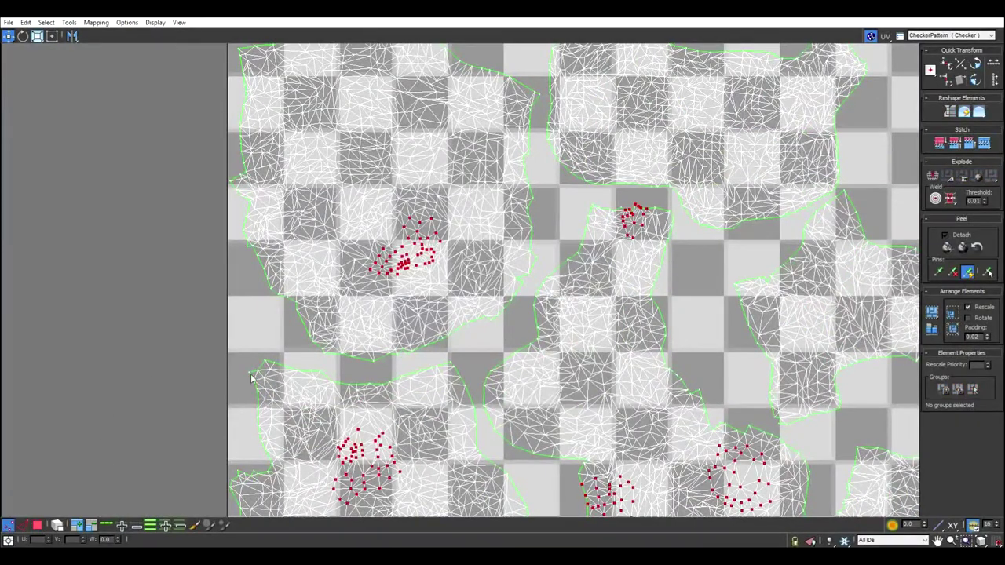
pyautogui.scroll(-1, 413, 262)
pyautogui.scroll(8, 433, 252)
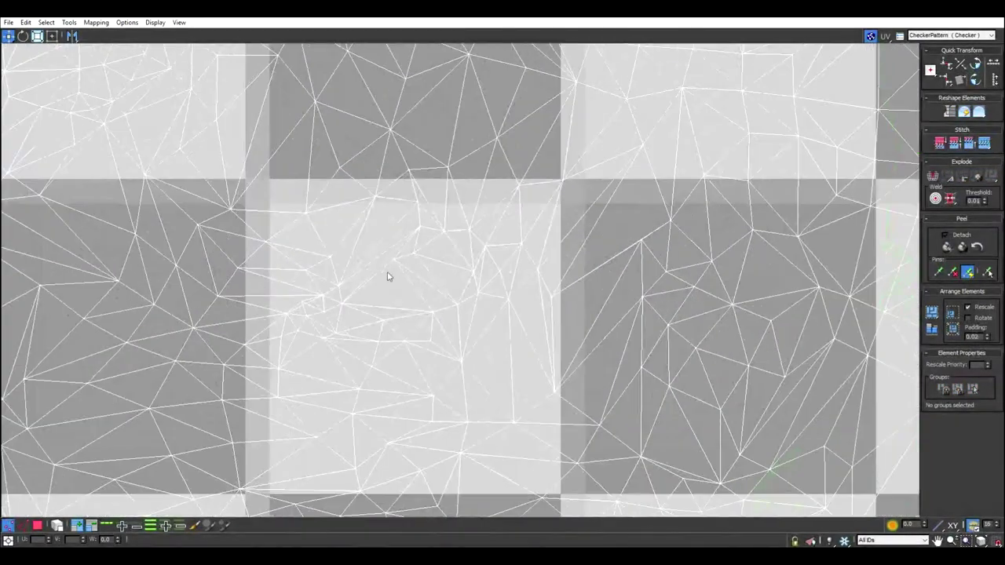
pyautogui.click(304, 301)
pyautogui.scroll(-2, 311, 329)
pyautogui.scroll(5, 332, 296)
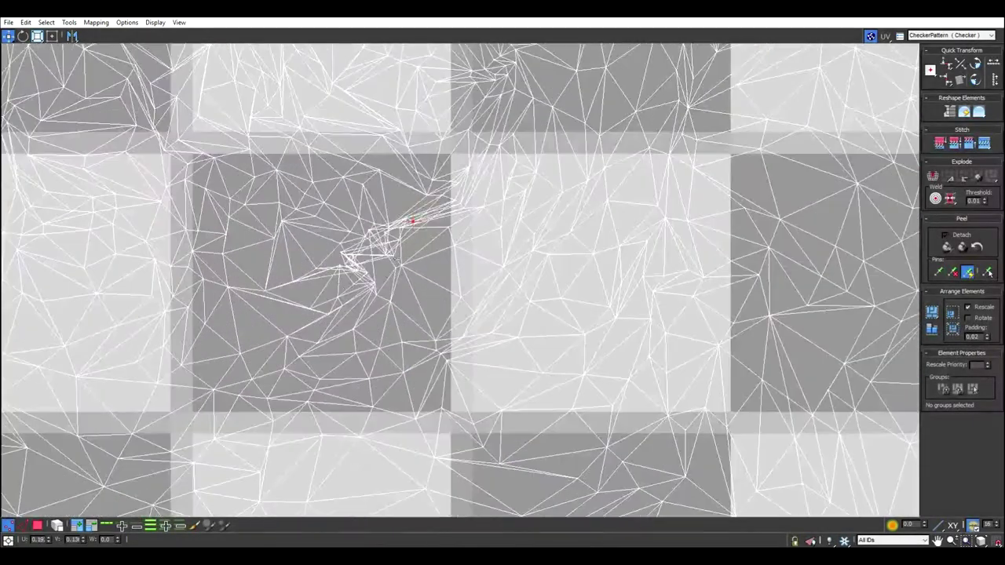
pyautogui.scroll(-5, 338, 270)
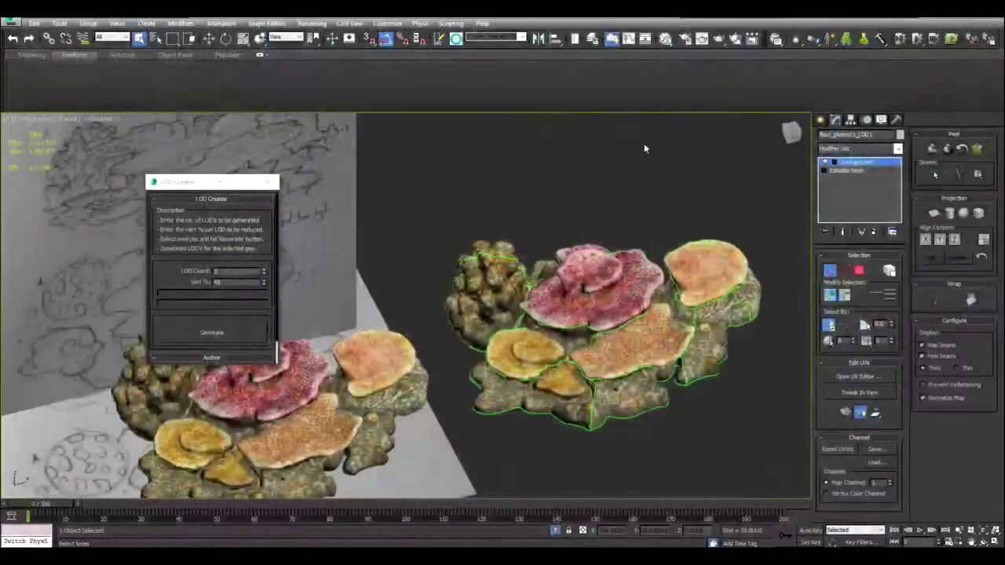
# Show edged faces and collapse the Unwrap UVW modifier of floor_plates01_LOD1 into its editable mesh.
pyautogui.keyDown('alt'); pyautogui.moveTo(646, 148); pyautogui.dragTo(732, 155, button='middle'); pyautogui.keyUp('alt')
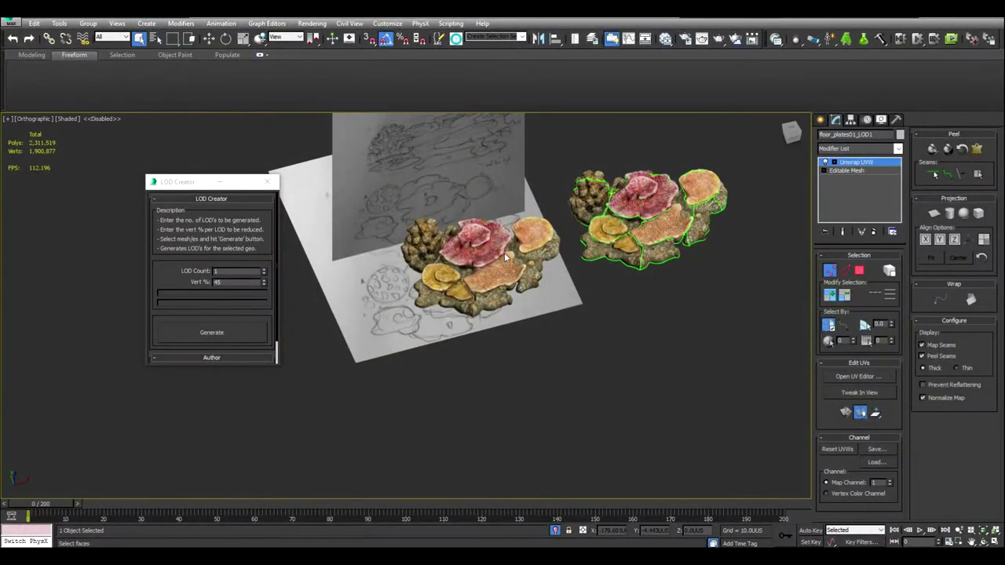
pyautogui.click(821, 119)
pyautogui.press('F4')
pyautogui.moveTo(683, 210)
pyautogui.mouseDown(button='middle')
pyautogui.moveTo(629, 251)
pyautogui.moveTo(584, 264)
pyautogui.mouseUp(button='middle')
pyautogui.scroll(4, 586, 265)
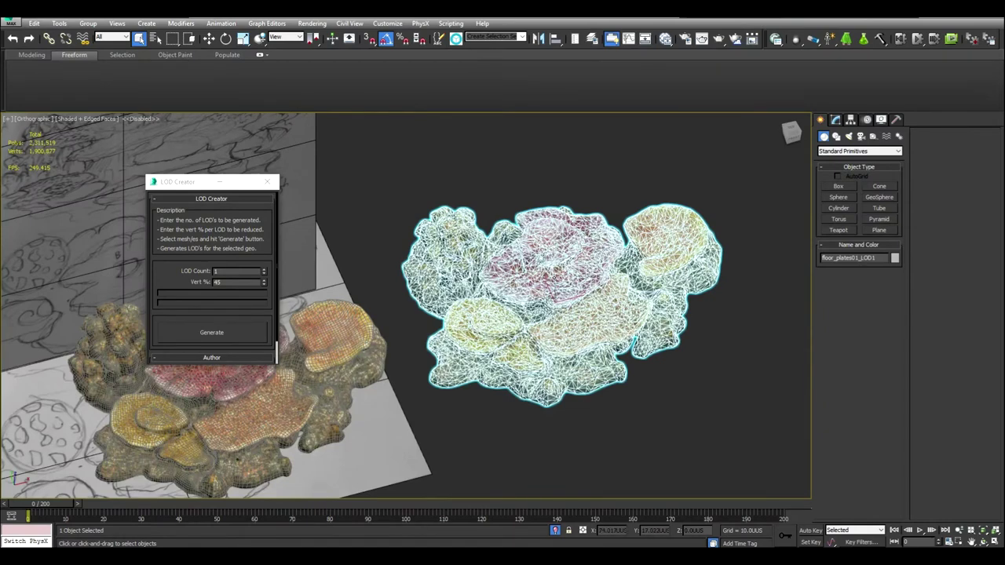
pyautogui.click(836, 120)
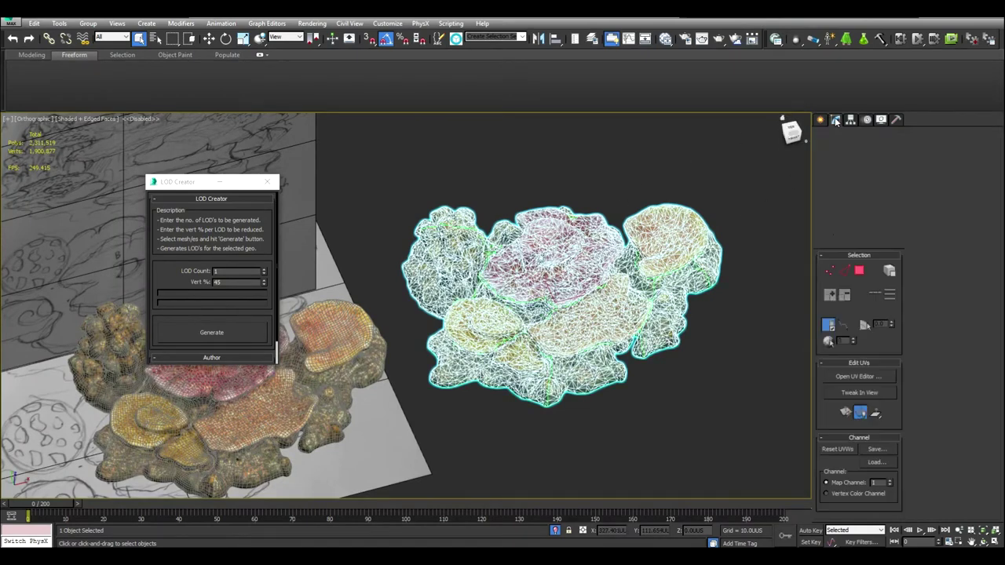
pyautogui.rightClick(837, 162)
pyautogui.click(872, 254)
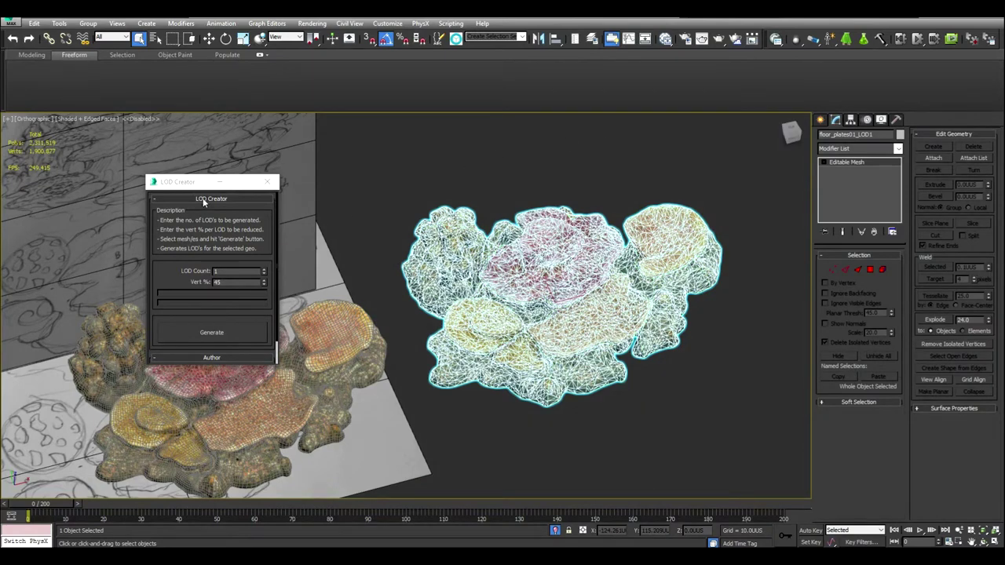
# Generate one further LOD from floor_plates01_LOD1 with the vertex percentage at 45.
pyautogui.click(213, 333)
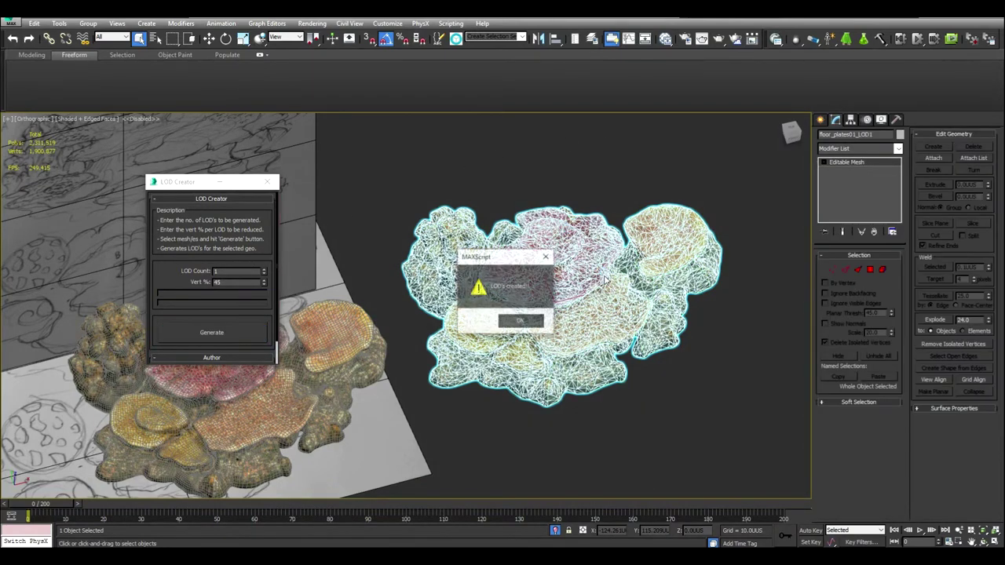
pyautogui.click(516, 318)
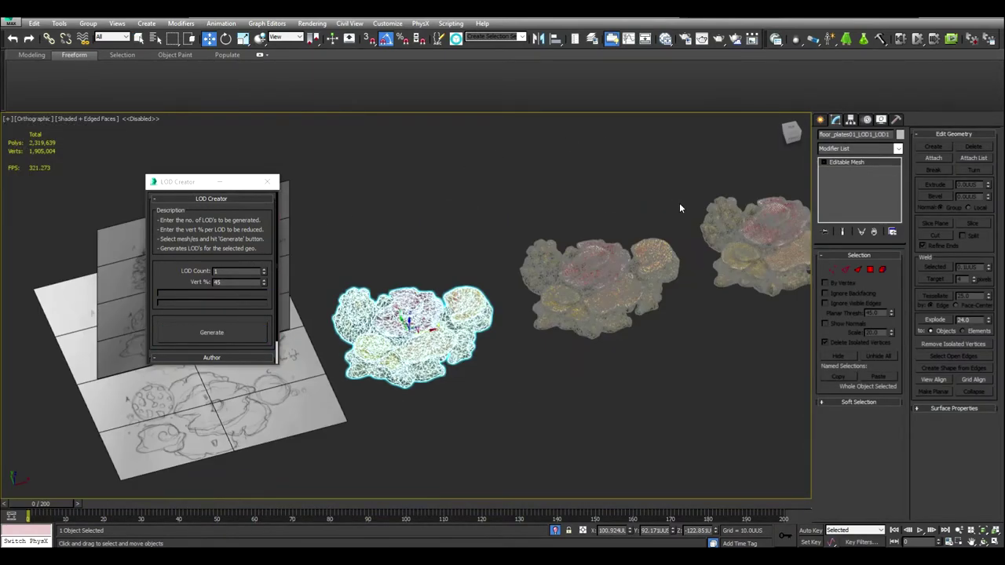
# Apply a Subdivide (WSM) modifier to the newly generated LOD and collapse its modifier stack.
pyautogui.click(897, 150)
pyautogui.scroll(1, 879, 205)
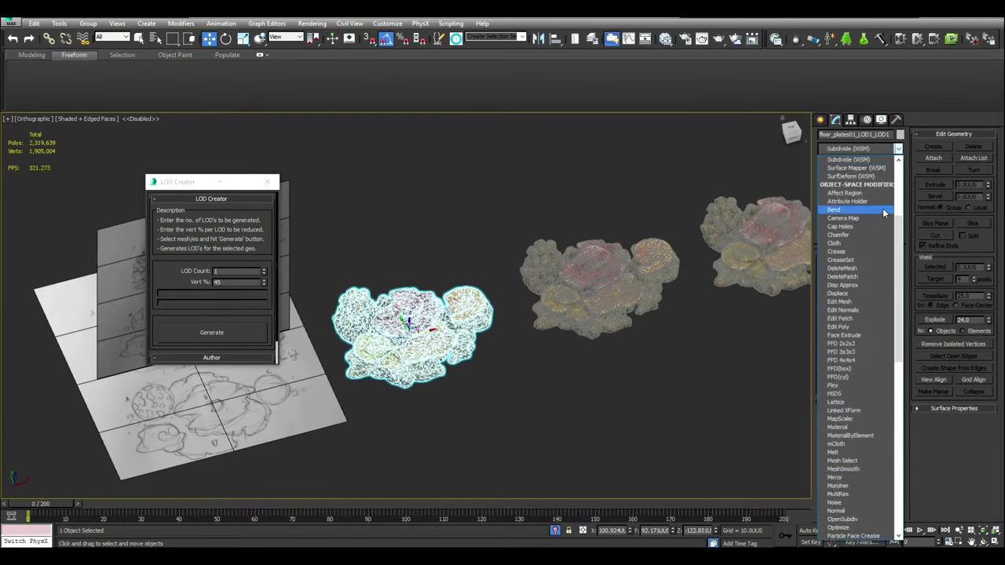
pyautogui.click(864, 159)
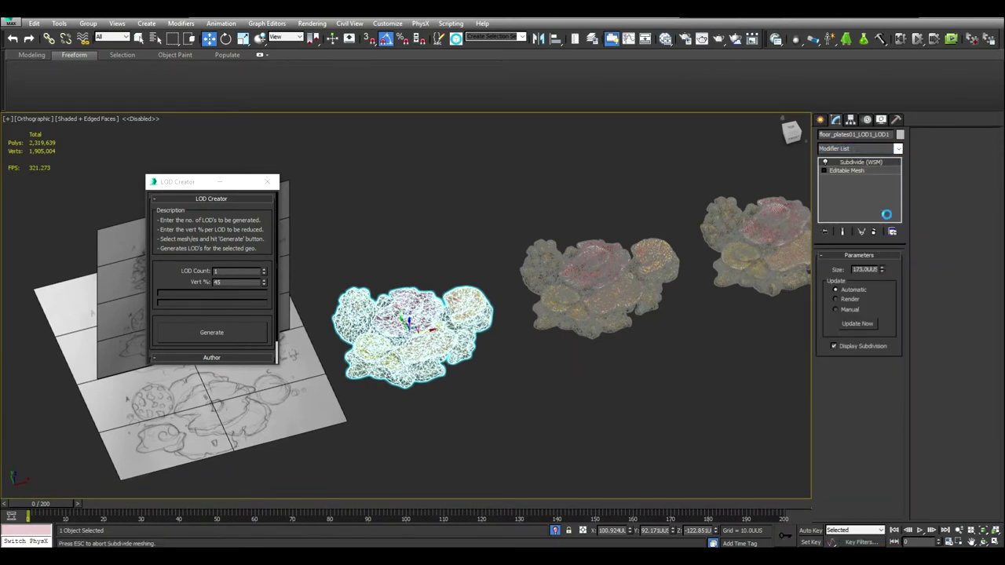
pyautogui.rightClick(858, 164)
pyautogui.click(878, 253)
# Apply an Unwrap UVW modifier to the second LOD model.
pyautogui.click(900, 149)
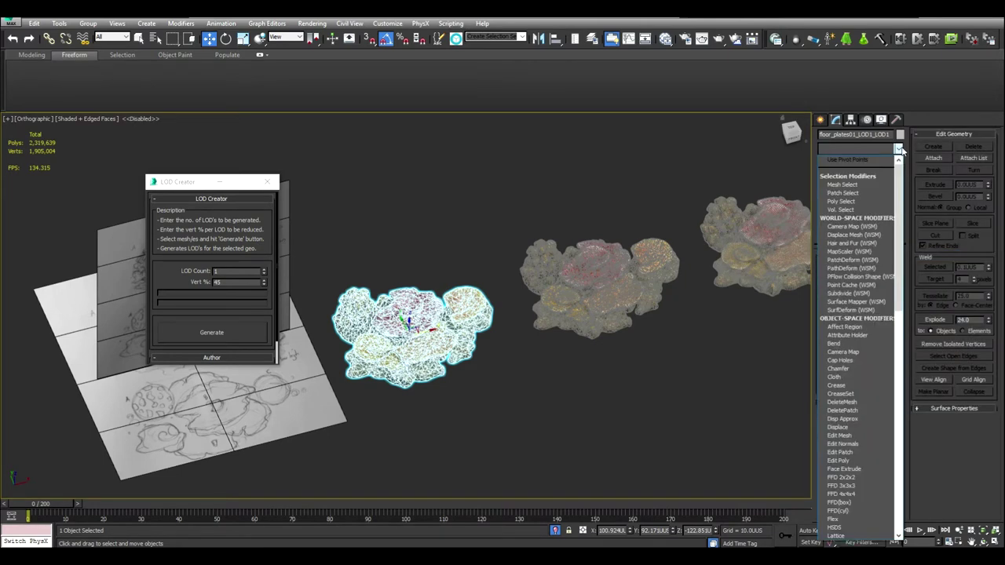
pyautogui.scroll(-15, 859, 353)
pyautogui.click(860, 452)
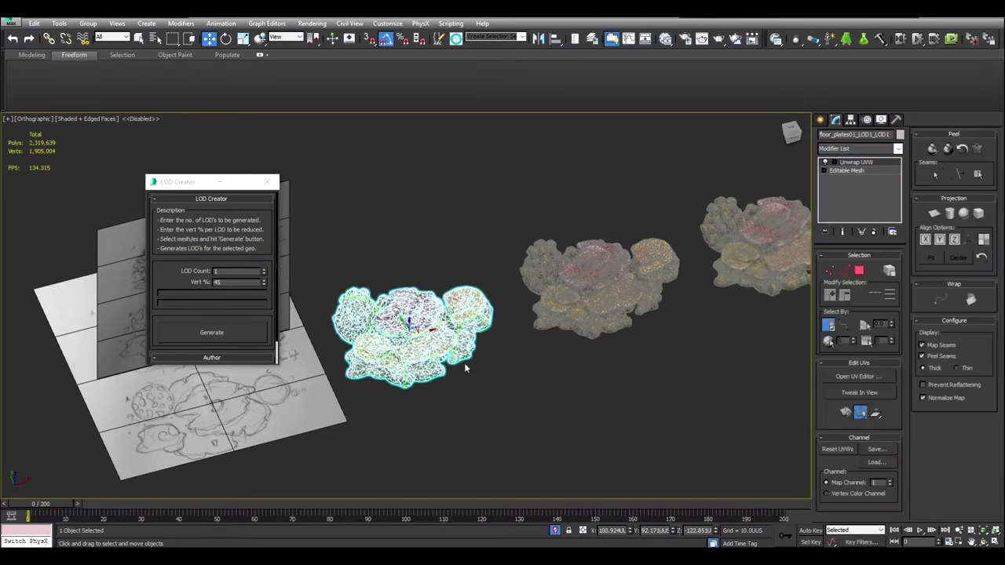
pyautogui.click(448, 460)
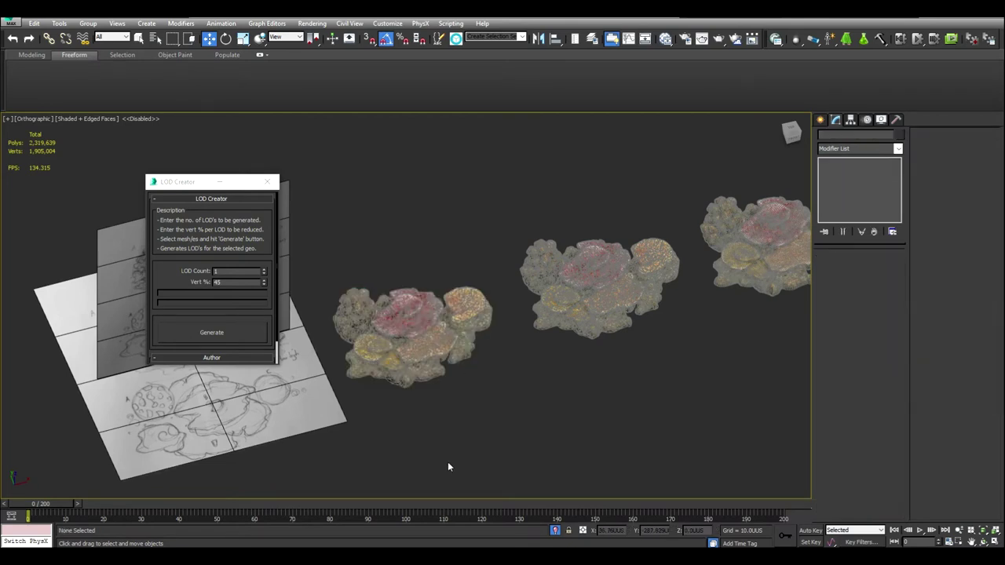
pyautogui.click(421, 346)
# Select the original floor_plates01 model and set its X, Y and Z position to 0.
pyautogui.scroll(-4, 454, 346)
pyautogui.moveTo(513, 345); pyautogui.dragTo(478, 310, button='middle')
pyautogui.click(593, 292)
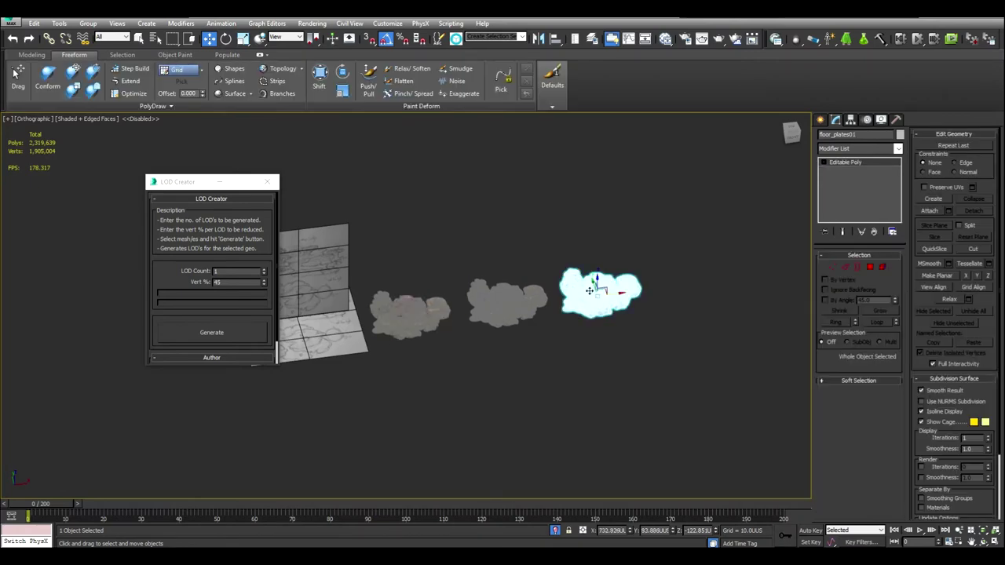
pyautogui.scroll(5, 589, 289)
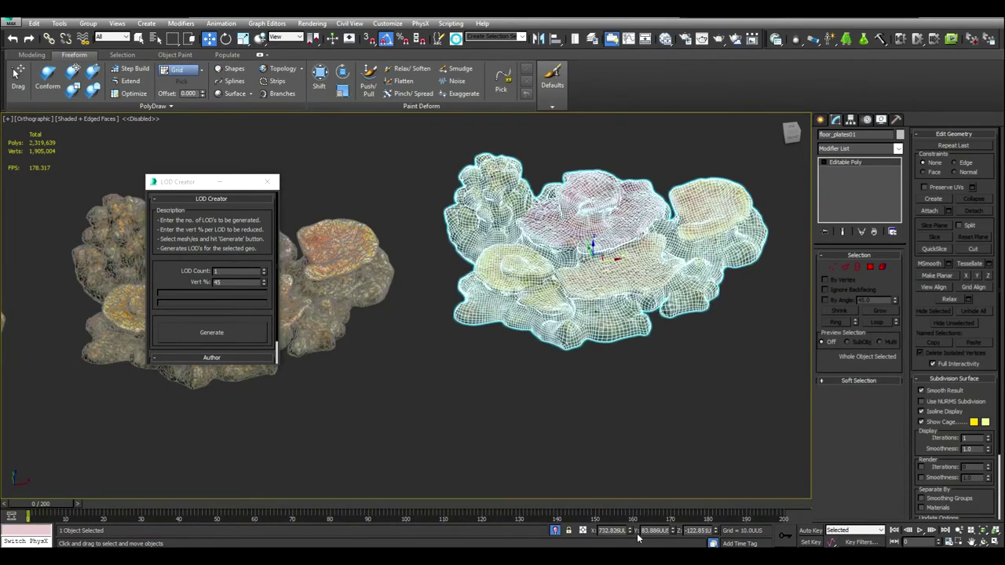
pyautogui.rightClick(630, 532)
pyautogui.rightClick(672, 534)
pyautogui.rightClick(715, 533)
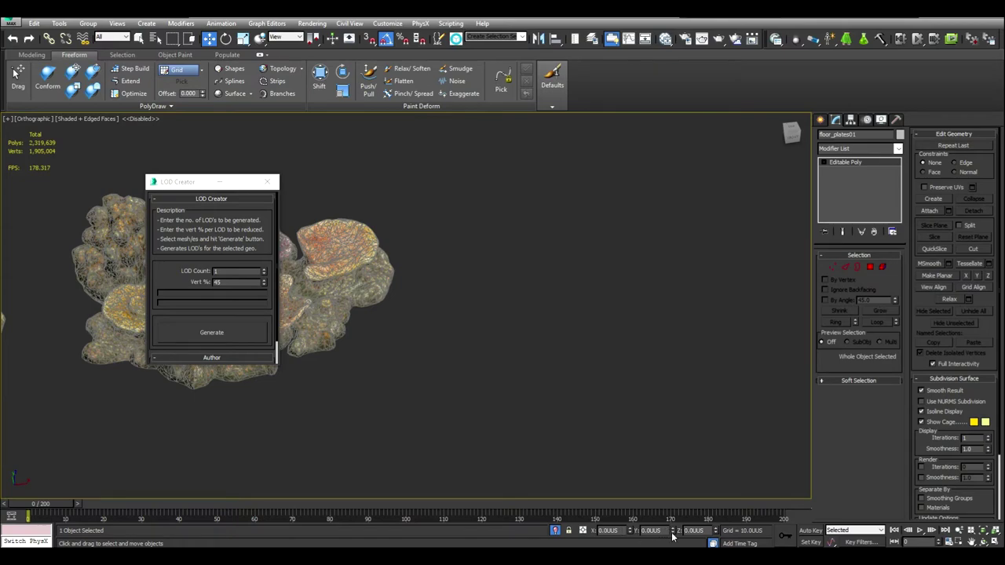
pyautogui.press('z')
pyautogui.moveTo(563, 405)
pyautogui.mouseDown(button='middle')
pyautogui.moveTo(599, 361)
pyautogui.moveTo(593, 326)
pyautogui.moveTo(594, 344)
pyautogui.mouseUp(button='middle')
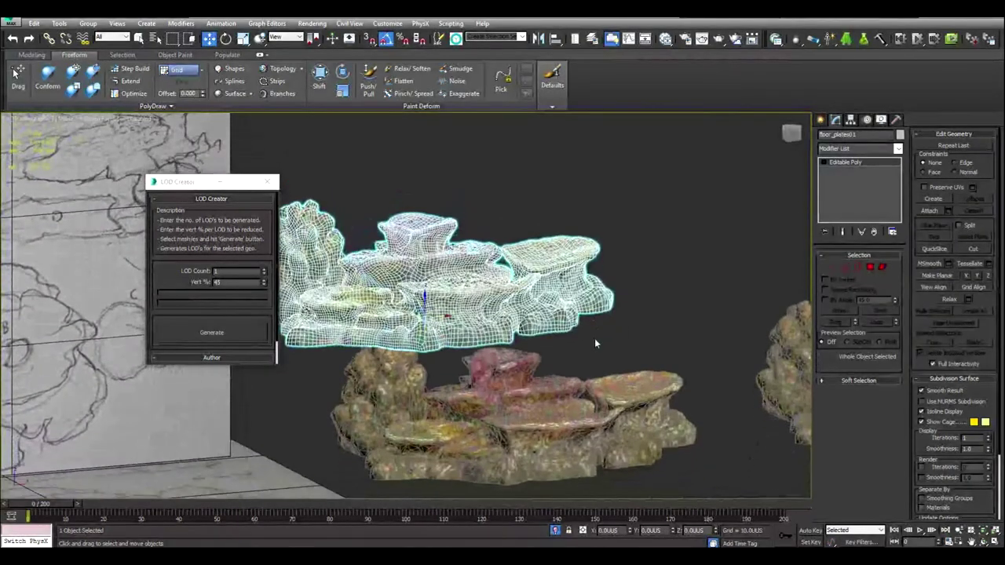
# Try to export only the selected original coral plates model as an FBX file into the AQUA\models\rocks folder.
pyautogui.click(12, 26)
pyautogui.moveTo(68, 186)
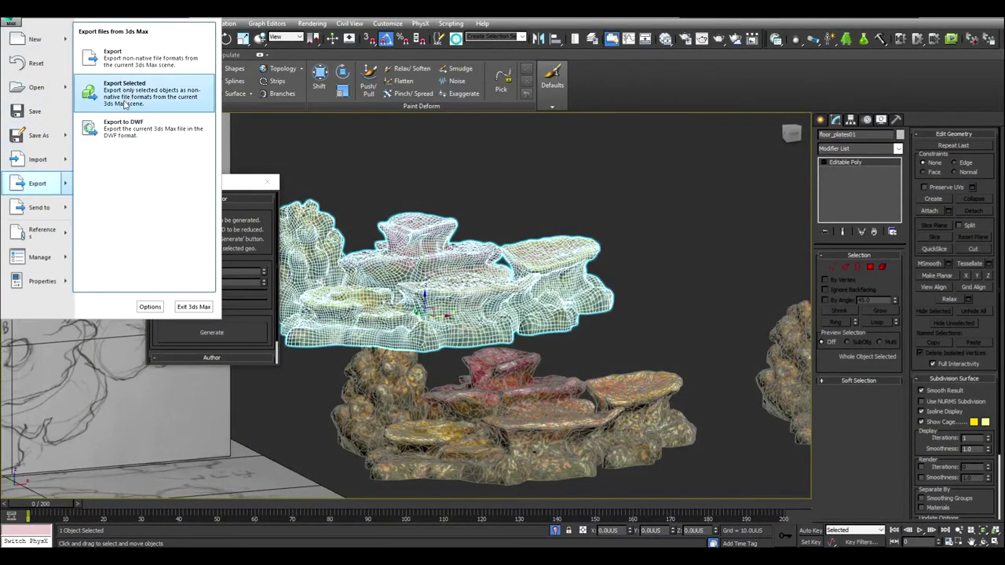
pyautogui.click(124, 105)
pyautogui.click(241, 33)
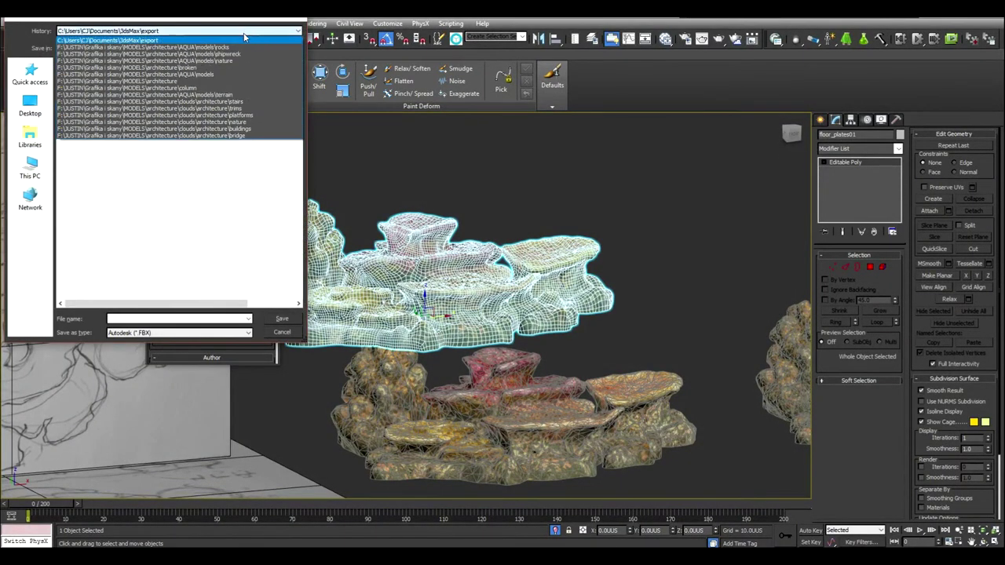
pyautogui.click(224, 47)
pyautogui.click(115, 95)
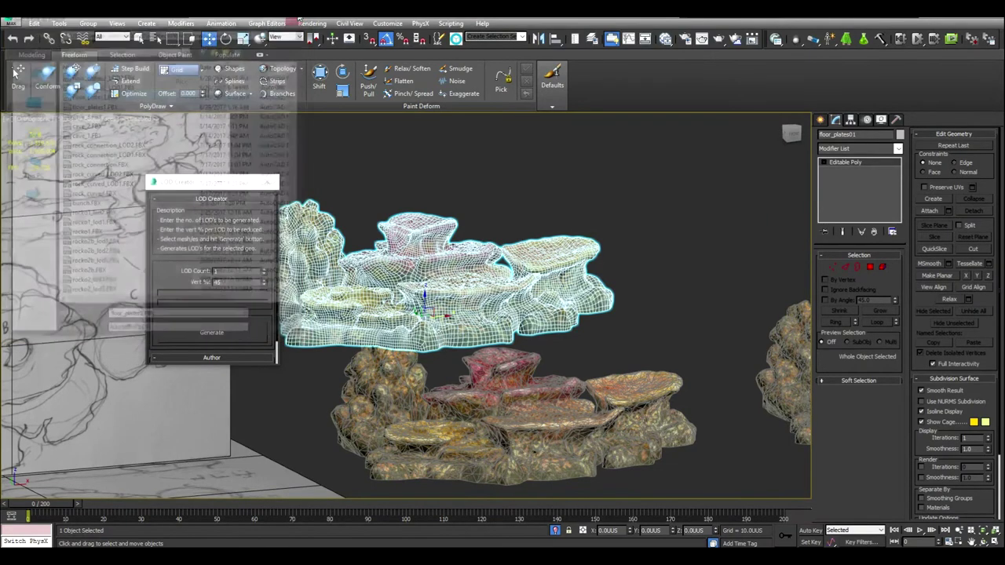
pyautogui.click(278, 319)
# Examine the original coral plates and their two LOD models, selecting them in turn to compare them.
pyautogui.keyDown('alt'); pyautogui.moveTo(435, 213); pyautogui.dragTo(412, 233, button='middle'); pyautogui.keyUp('alt')
pyautogui.scroll(-2, 412, 234)
pyautogui.moveTo(538, 275); pyautogui.dragTo(492, 277, button='middle')
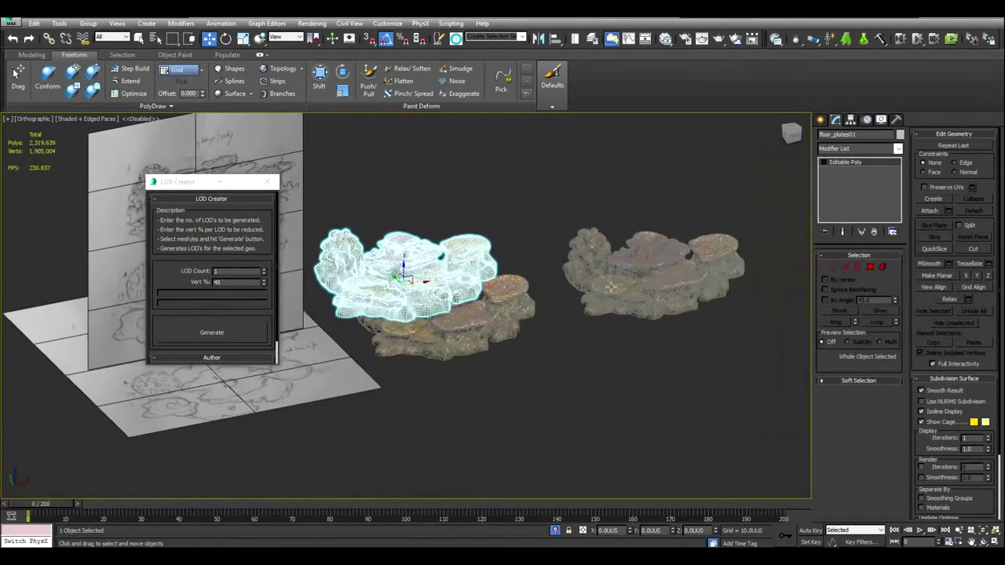
pyautogui.keyDown('alt'); pyautogui.moveTo(611, 287); pyautogui.dragTo(629, 291, button='middle'); pyautogui.keyUp('alt')
pyautogui.click(617, 283)
pyautogui.click(554, 276)
pyautogui.click(608, 275)
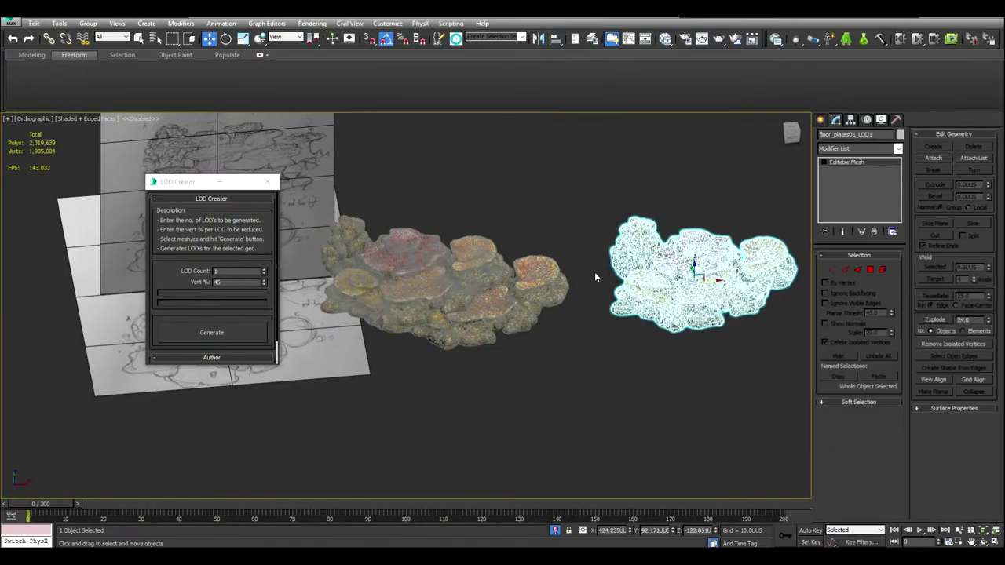
pyautogui.click(550, 277)
pyautogui.click(691, 289)
pyautogui.keyDown('alt'); pyautogui.moveTo(693, 296); pyautogui.dragTo(620, 281, button='middle'); pyautogui.keyUp('alt')
pyautogui.click(532, 271)
pyautogui.keyDown('alt'); pyautogui.moveTo(532, 271); pyautogui.dragTo(536, 301, button='middle'); pyautogui.keyUp('alt')
pyautogui.click(565, 270)
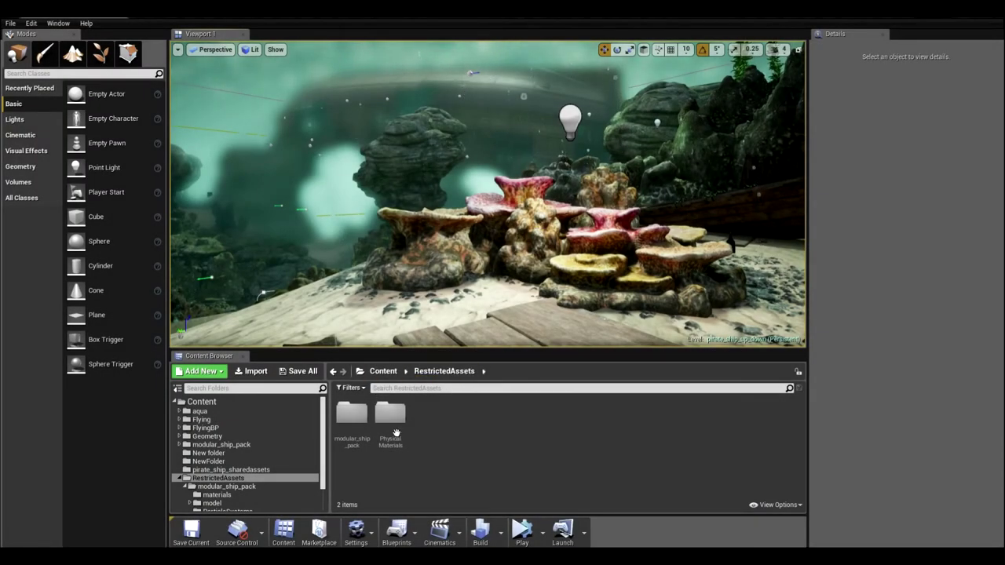
# Switch to Unreal Editor, open the model folder inside RestrictedAssets/modular_ship_pack and enlarge the asset browsing area.
pyautogui.doubleClick(352, 414)
pyautogui.doubleClick(390, 414)
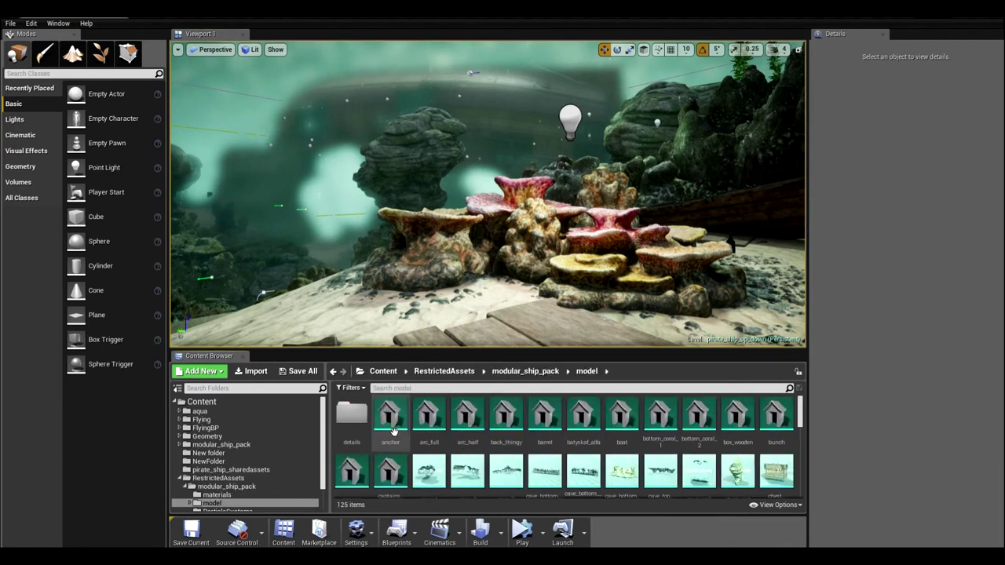
pyautogui.moveTo(512, 352); pyautogui.dragTo(510, 272)
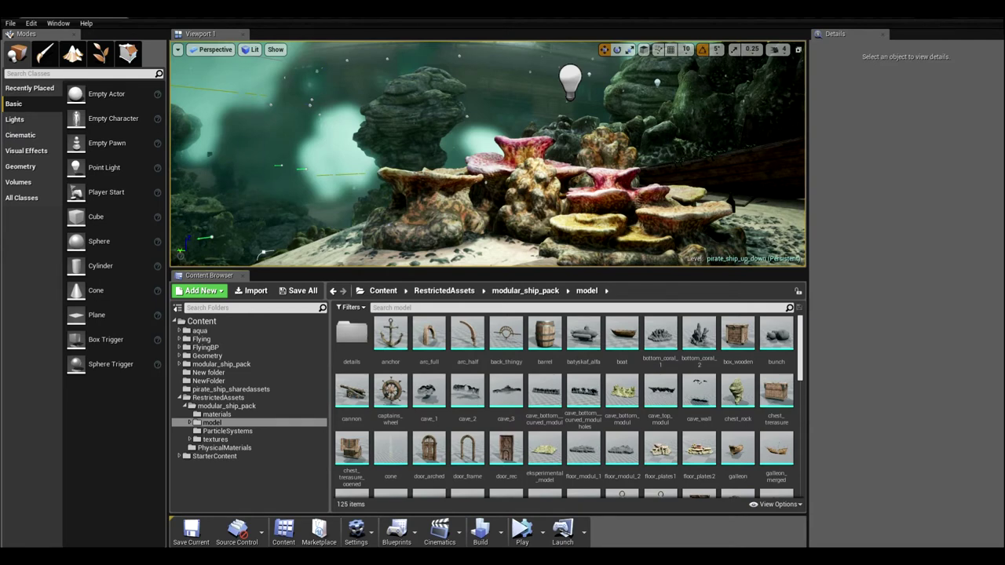
# Look over the exported floor_plates2 FBX files in the AQUA\models\rocks folder on disk.
pyautogui.moveTo(1004, 101); pyautogui.dragTo(741, 102)
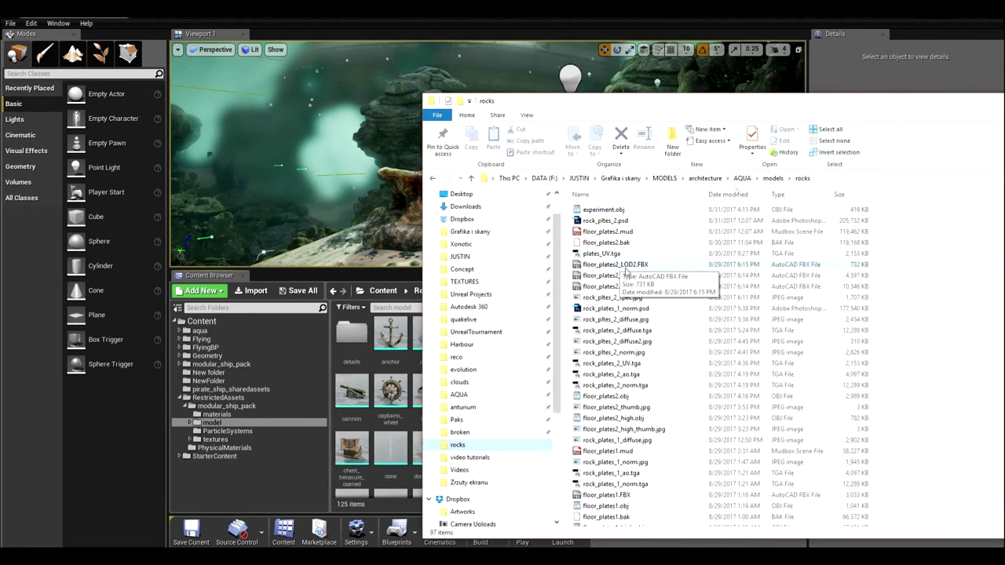
pyautogui.moveTo(606, 286)
pyautogui.mouseDown()
pyautogui.moveTo(616, 287)
pyautogui.moveTo(382, 306)
pyautogui.moveTo(358, 367)
pyautogui.moveTo(380, 395)
pyautogui.moveTo(366, 398)
pyautogui.moveTo(376, 402)
pyautogui.moveTo(605, 287)
pyautogui.mouseUp()
pyautogui.moveTo(701, 107); pyautogui.dragTo(1004, 148)
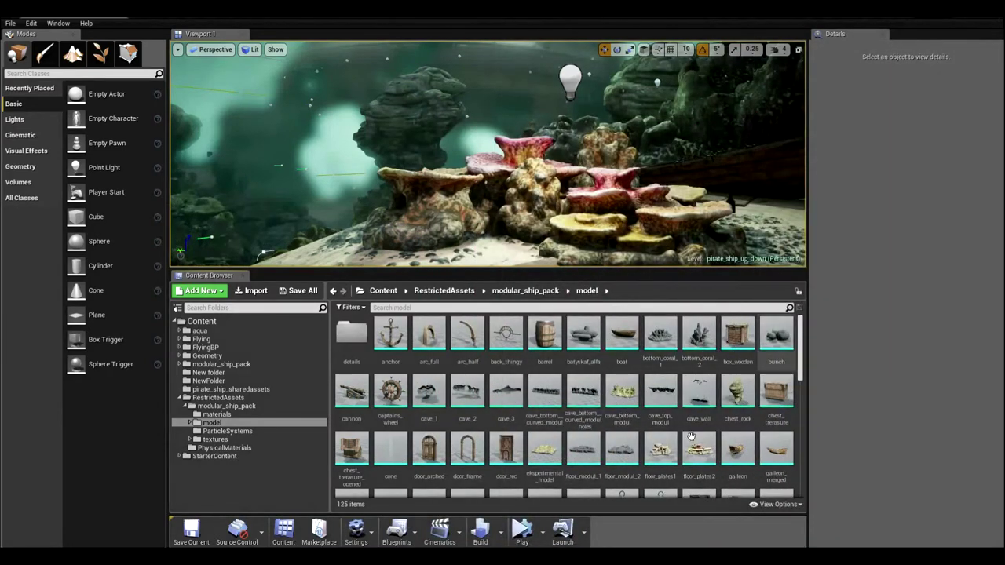
# Reimport LOD 2 of the floor_plates2 static mesh and open the mesh in its editor.
pyautogui.rightClick(698, 449)
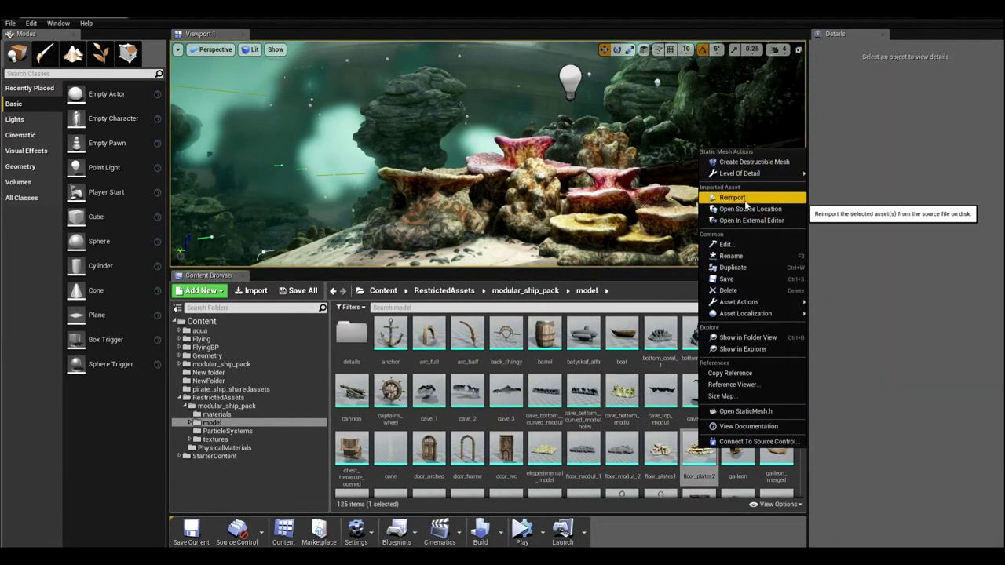
pyautogui.moveTo(742, 174)
pyautogui.moveTo(847, 173)
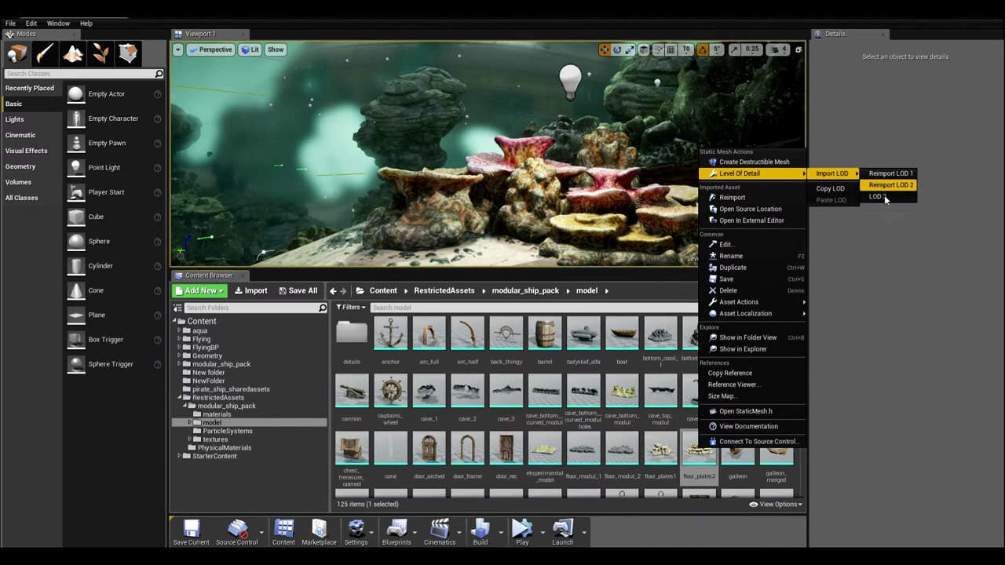
pyautogui.click(887, 185)
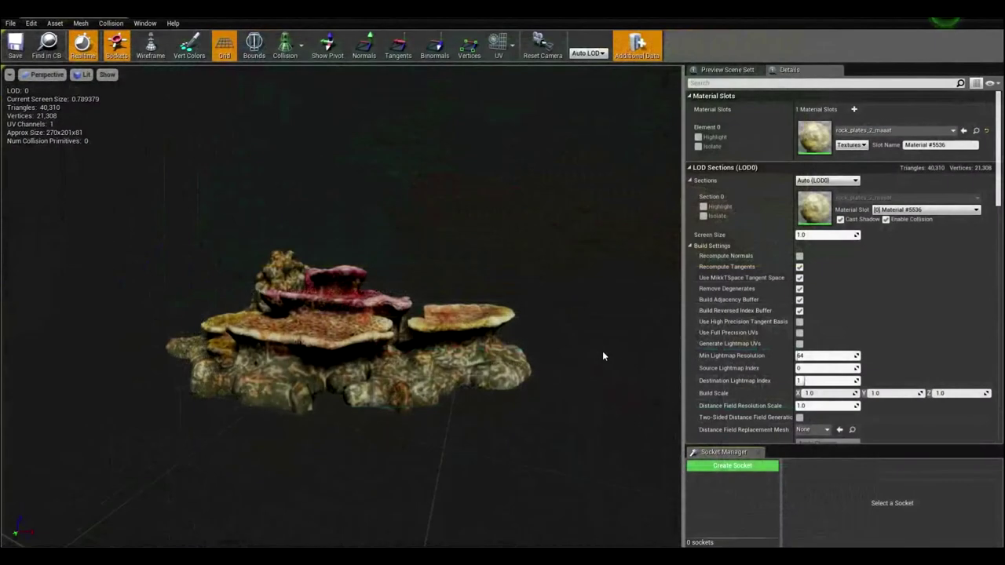
# Preview the coral mesh with Auto LOD and examine its LOD switching and triangle counts at varying distances.
pyautogui.click(589, 54)
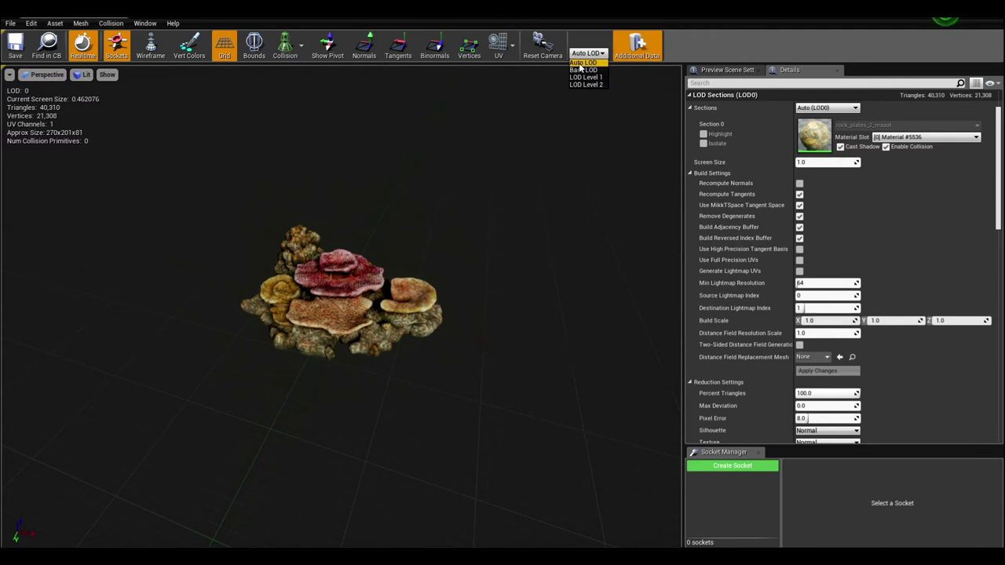
pyautogui.click(580, 65)
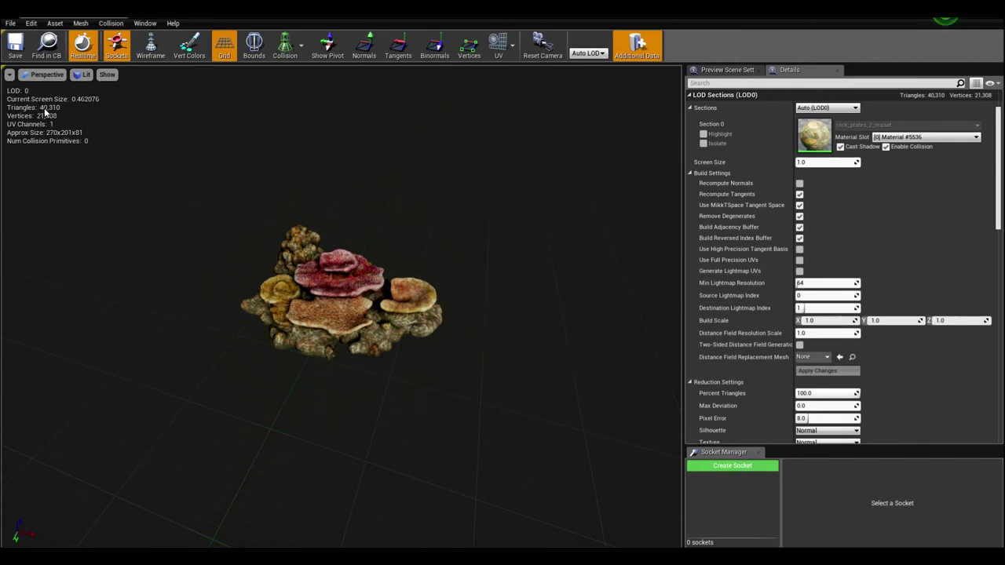
pyautogui.scroll(-3, 342, 298)
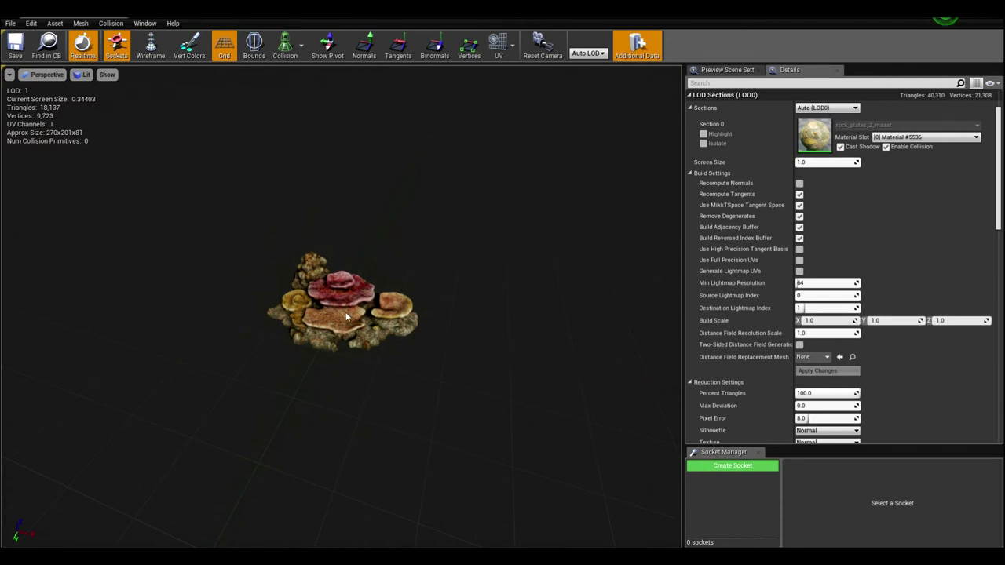
pyautogui.scroll(-5, 343, 303)
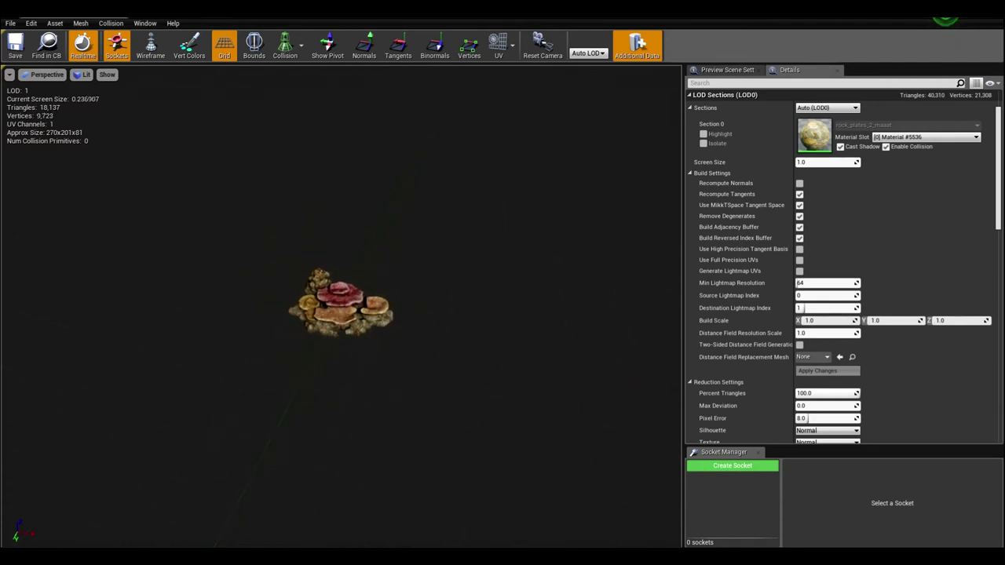
pyautogui.scroll(-3, 343, 304)
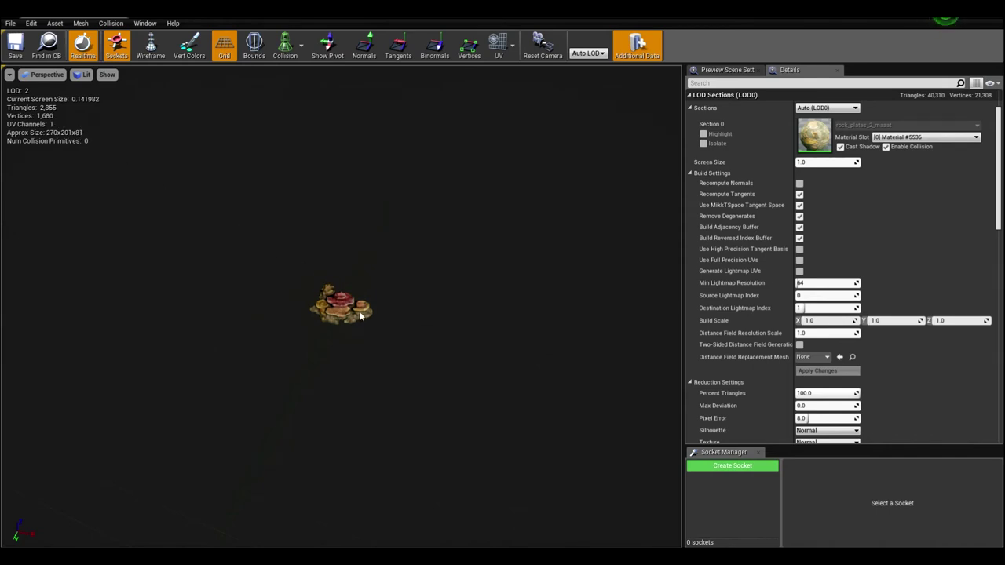
pyautogui.scroll(5, 360, 317)
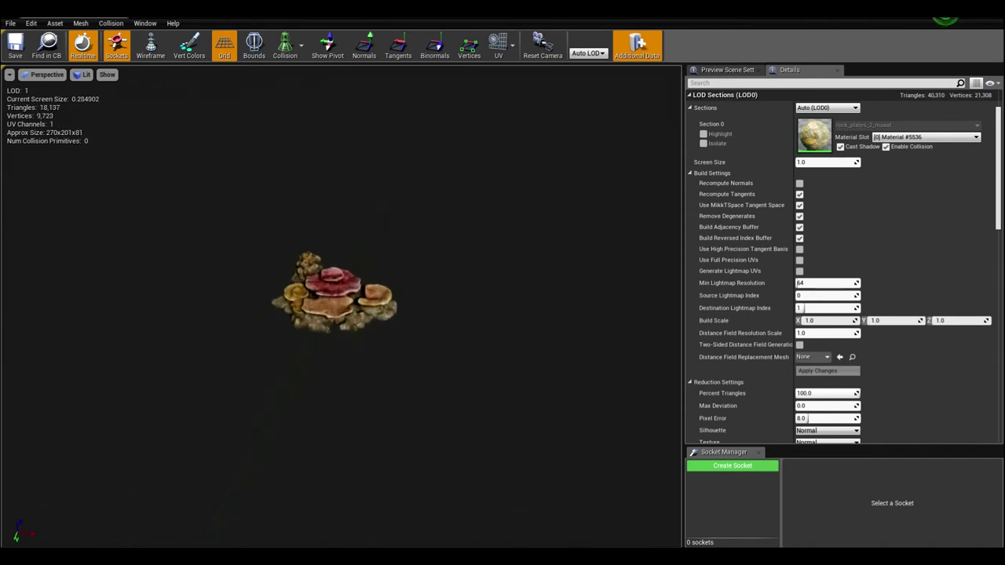
pyautogui.moveTo(335, 302); pyautogui.dragTo(378, 302)
pyautogui.scroll(6, 360, 306)
pyautogui.scroll(-7, 360, 307)
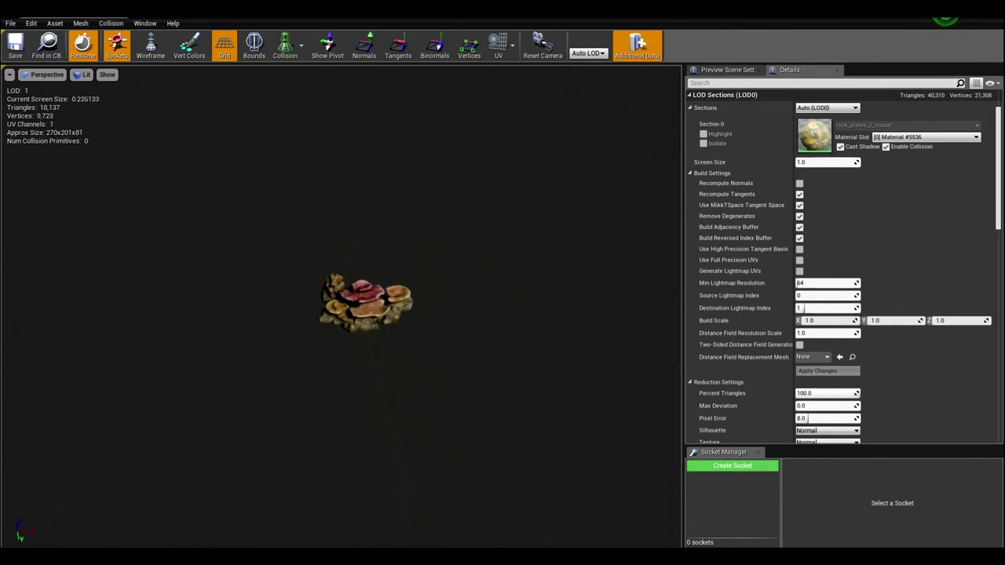
pyautogui.scroll(6, 366, 302)
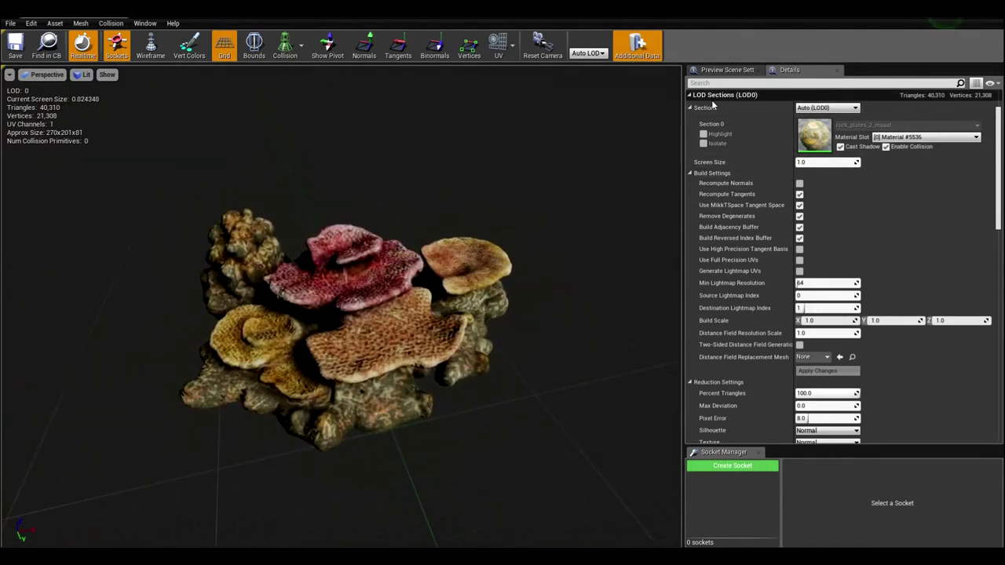
# Review the mesh's LOD settings, preview LOD Level 1 and check its screen size threshold against the current viewing distance.
pyautogui.moveTo(998, 142); pyautogui.dragTo(987, 226)
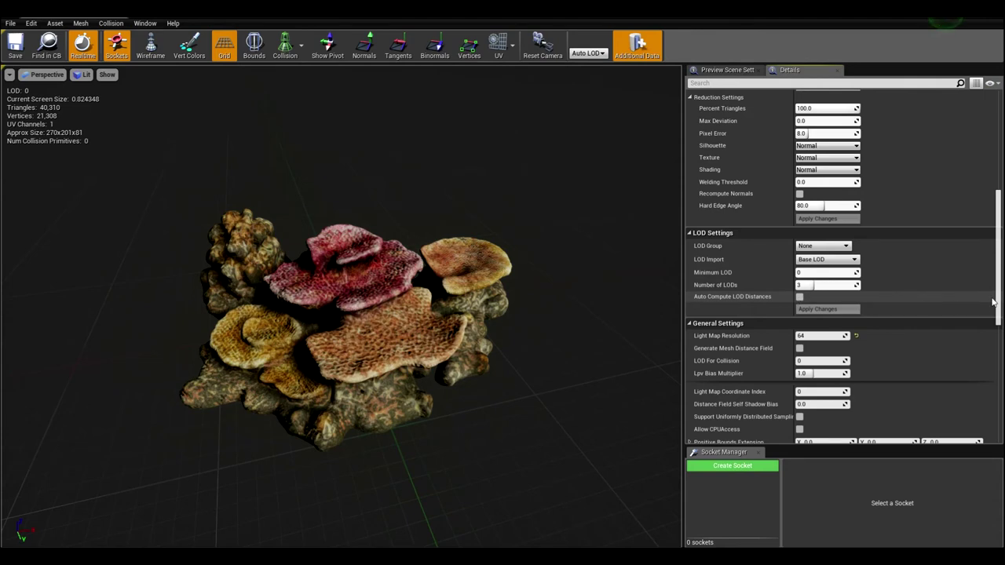
pyautogui.moveTo(1000, 288); pyautogui.dragTo(988, 167)
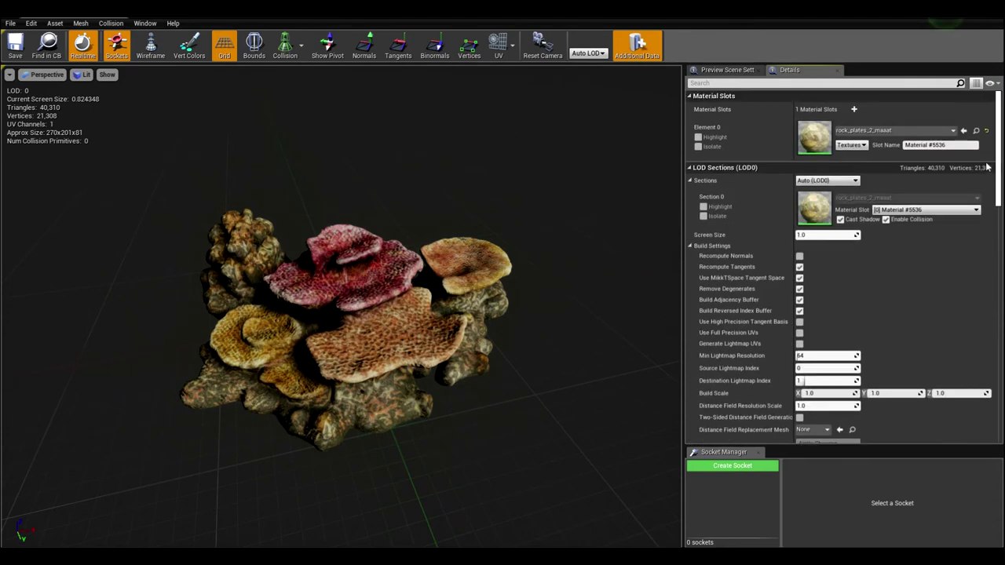
pyautogui.click(603, 53)
pyautogui.click(579, 77)
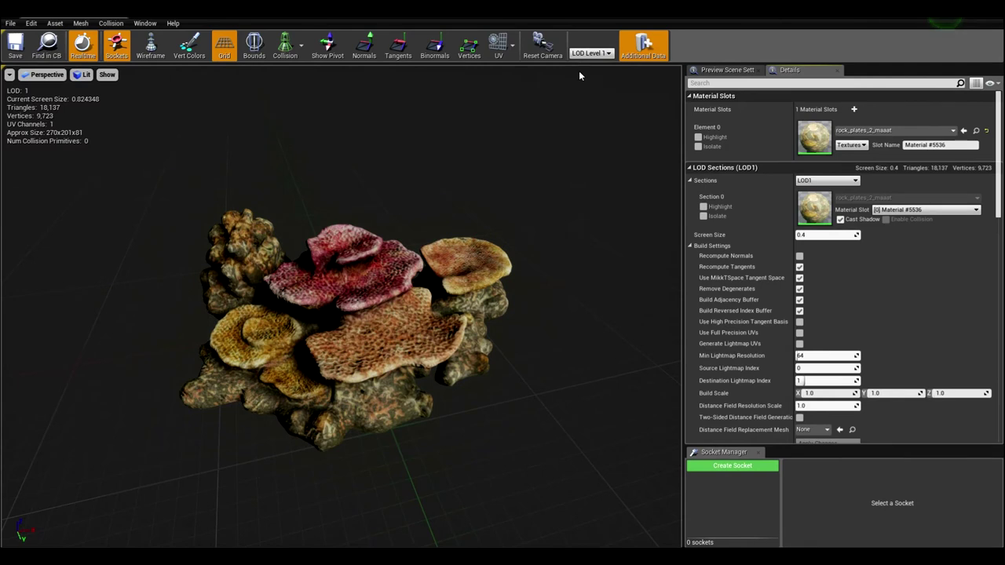
pyautogui.moveTo(997, 138); pyautogui.dragTo(997, 157)
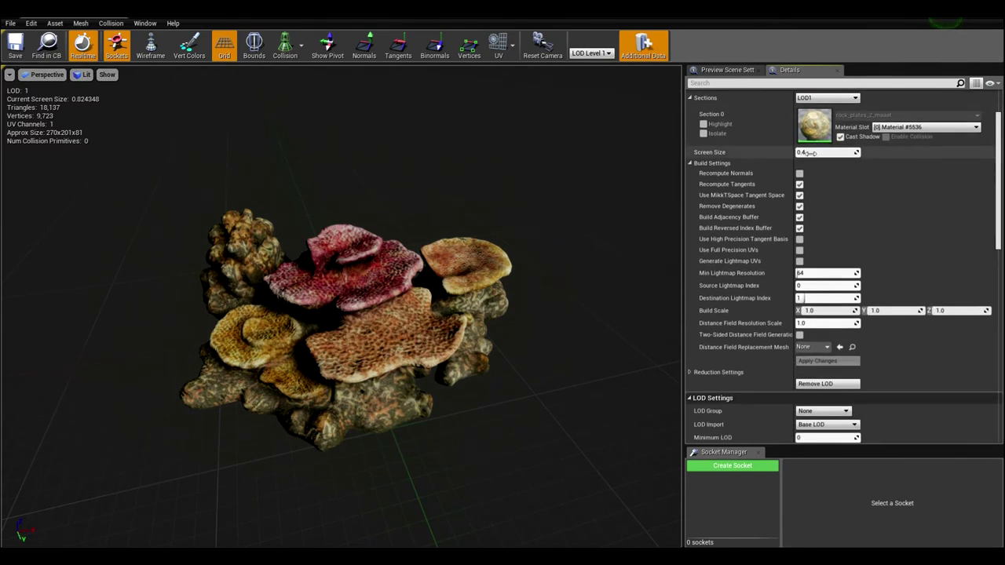
pyautogui.scroll(-5, 505, 218)
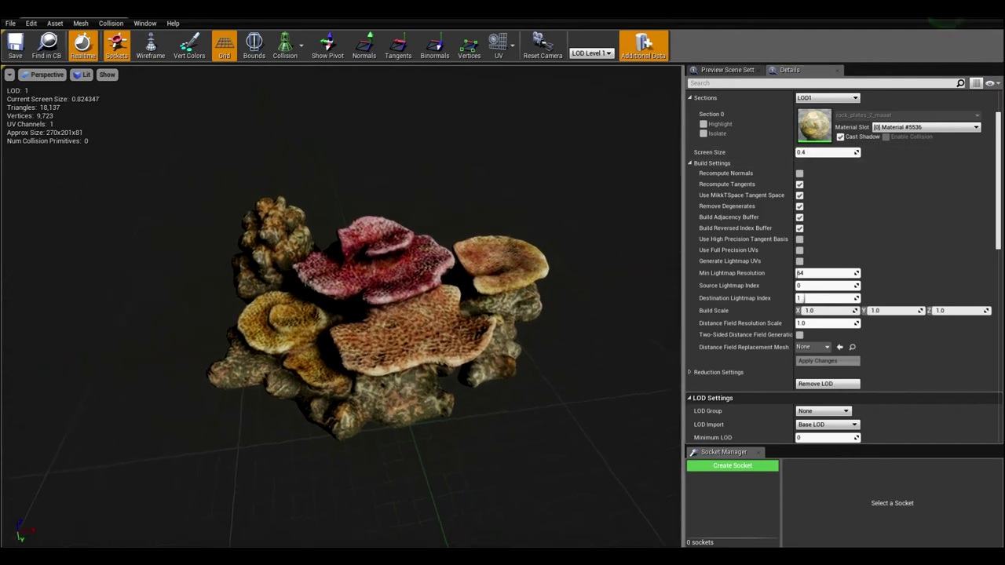
pyautogui.scroll(3, 501, 219)
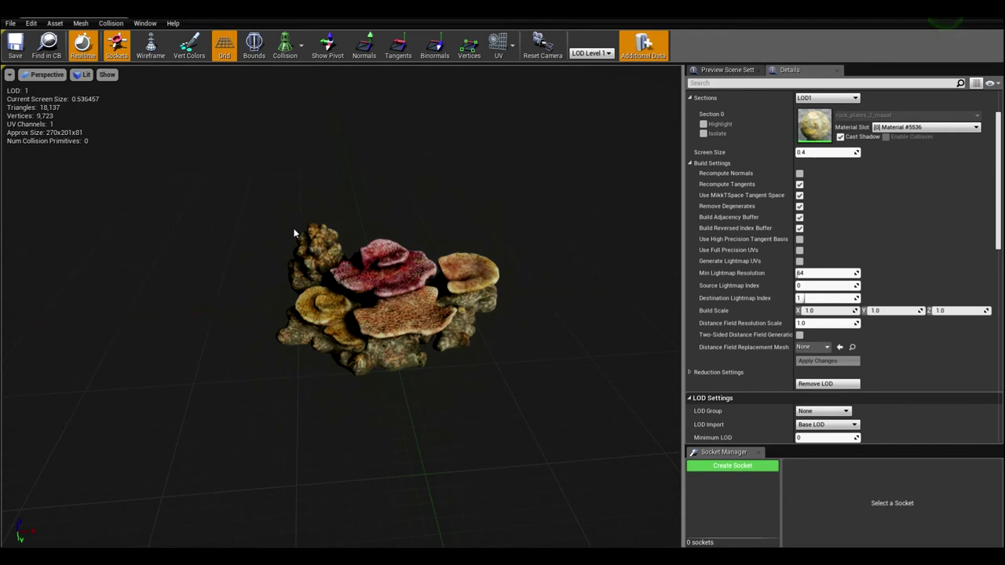
pyautogui.moveTo(375, 253); pyautogui.dragTo(367, 253)
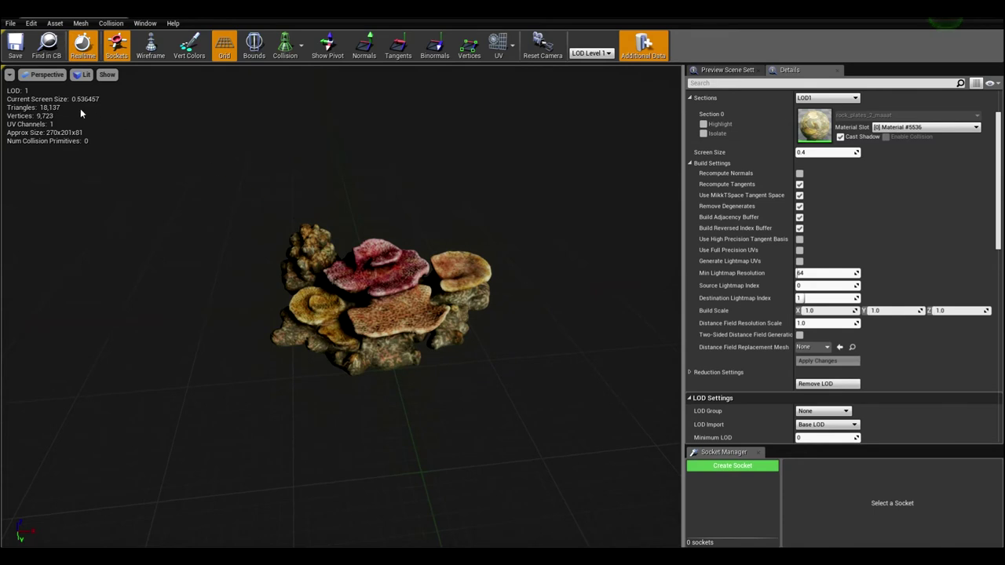
pyautogui.moveTo(242, 142); pyautogui.dragTo(243, 181)
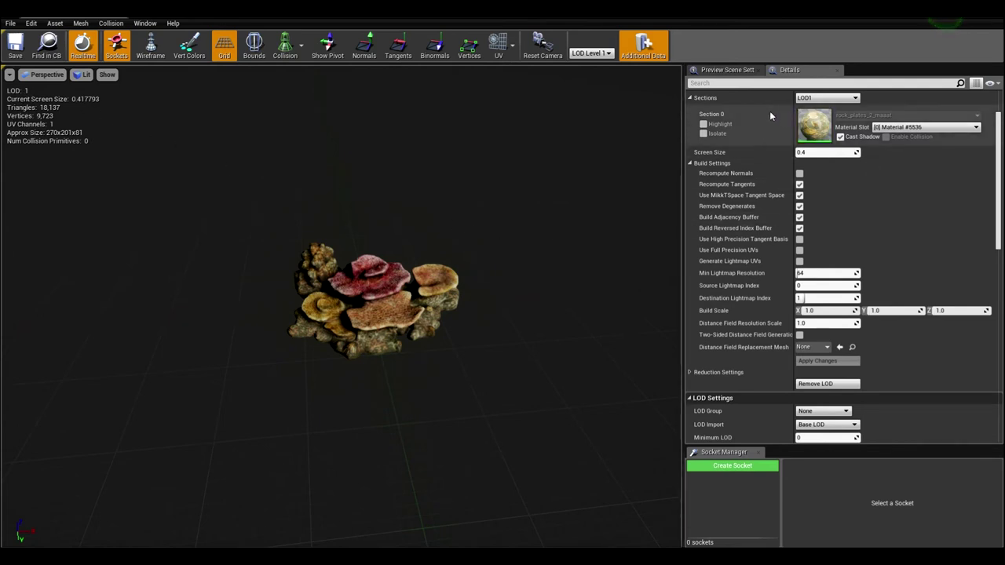
# Preview LOD Level 2 of the coral mesh and check its screen size setting.
pyautogui.click(591, 53)
pyautogui.click(582, 85)
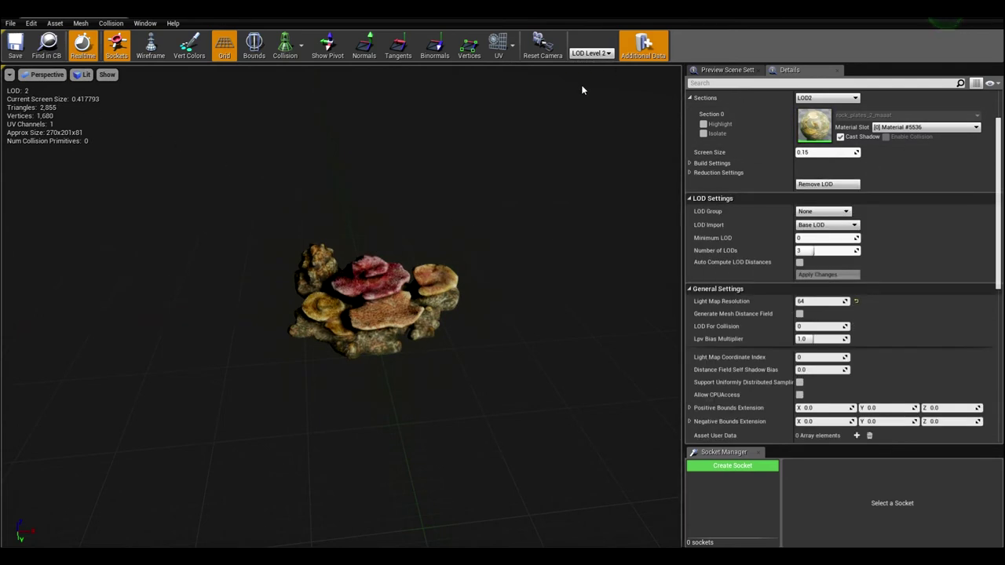
pyautogui.moveTo(999, 163); pyautogui.dragTo(974, 155)
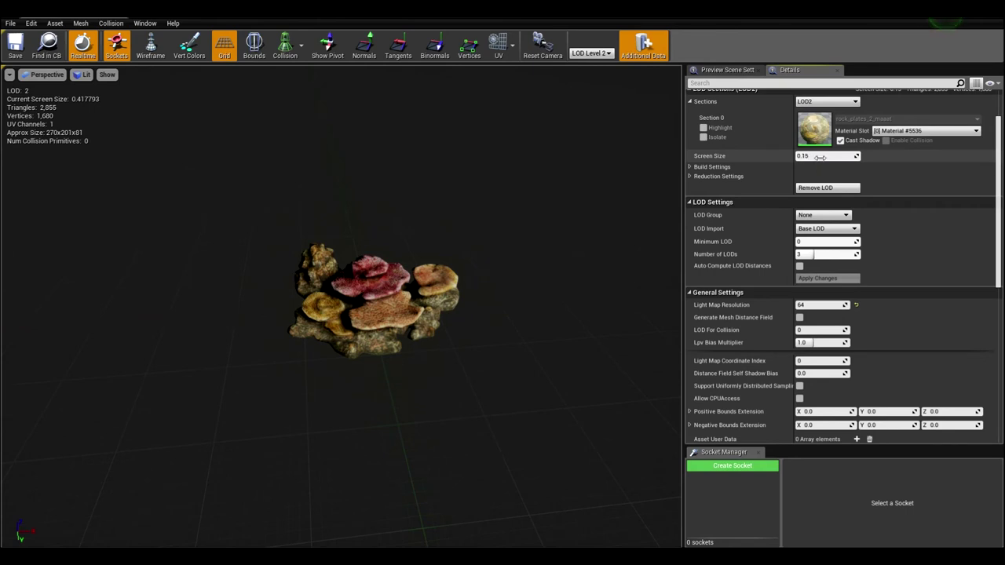
pyautogui.moveTo(482, 179); pyautogui.dragTo(485, 164, button='right')
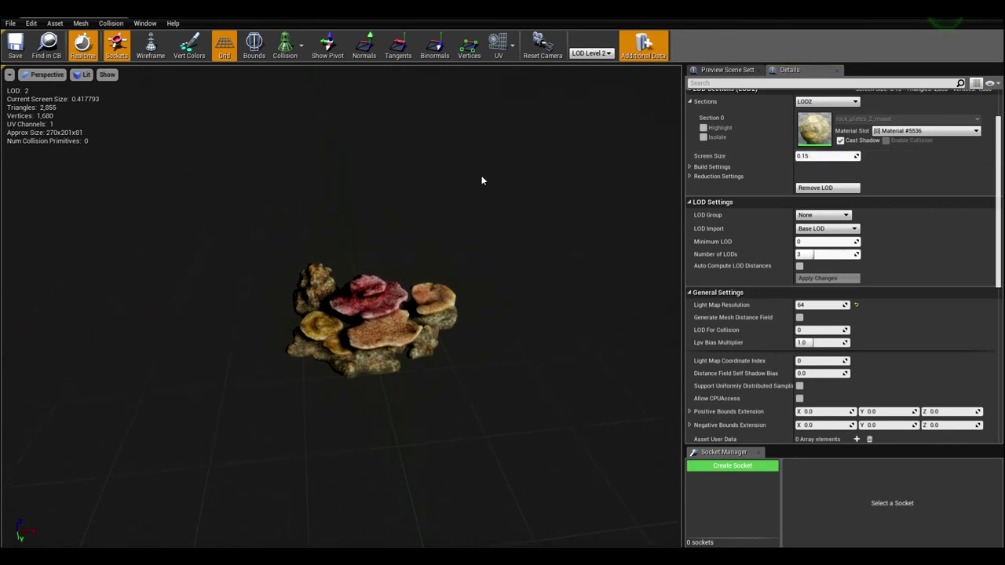
# Return the mesh preview to Auto LOD and review the base LOD's material and build settings.
pyautogui.click(591, 54)
pyautogui.click(588, 64)
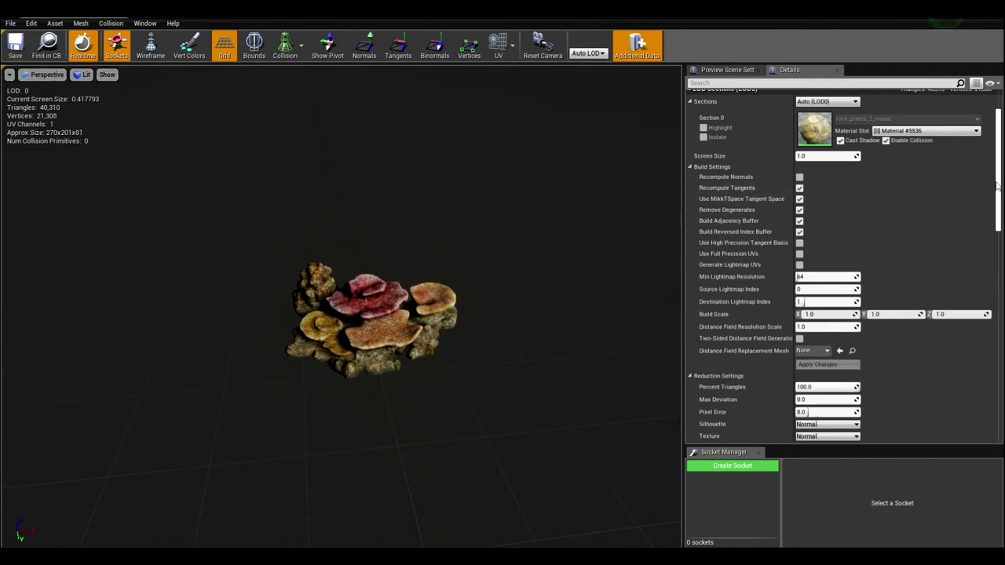
pyautogui.moveTo(997, 186); pyautogui.dragTo(996, 161)
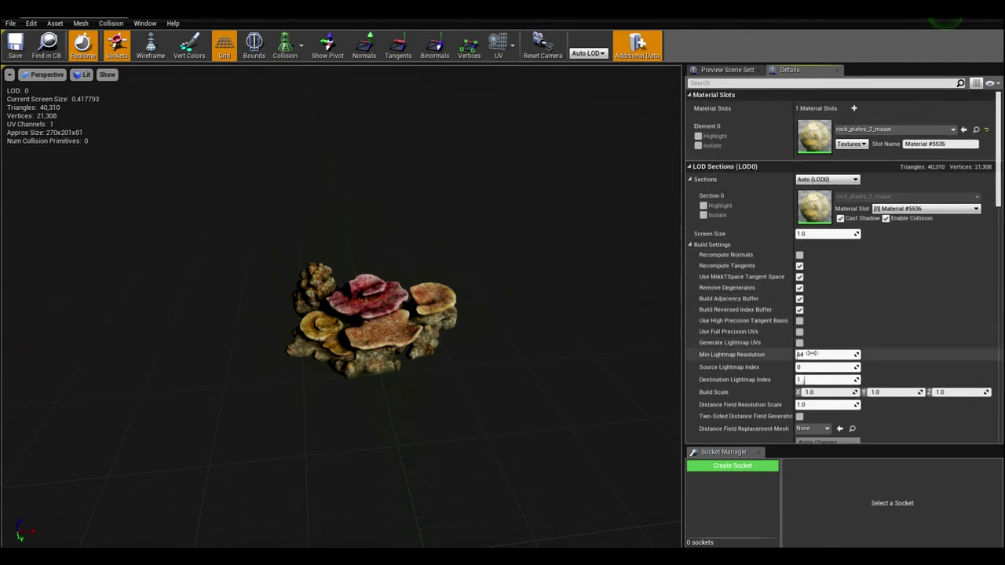
pyautogui.scroll(-15, 996, 196)
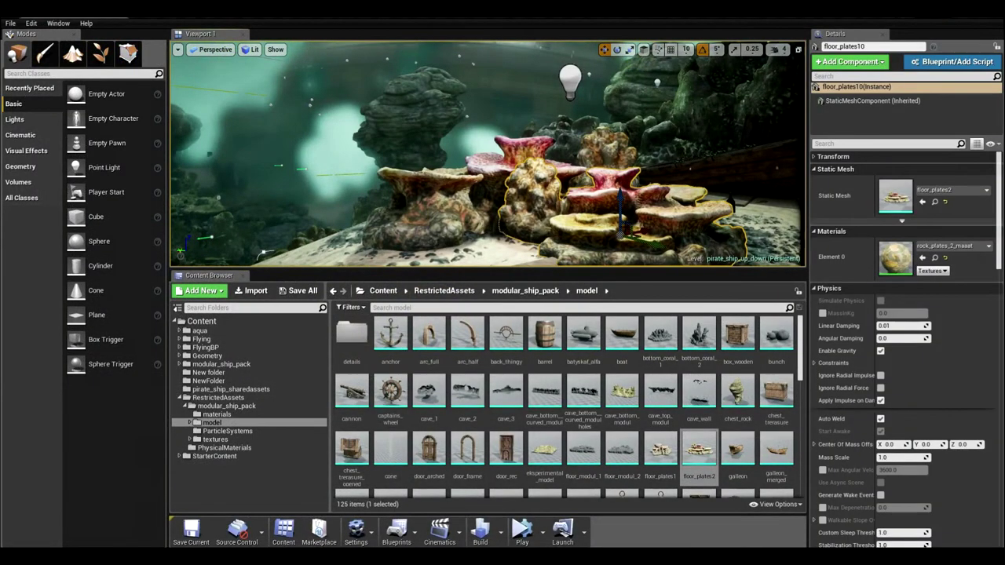
# Locate the placed coral's floor_plates2 mesh among the project assets and open its rock_plates_2_maaat material for editing.
pyautogui.click(935, 202)
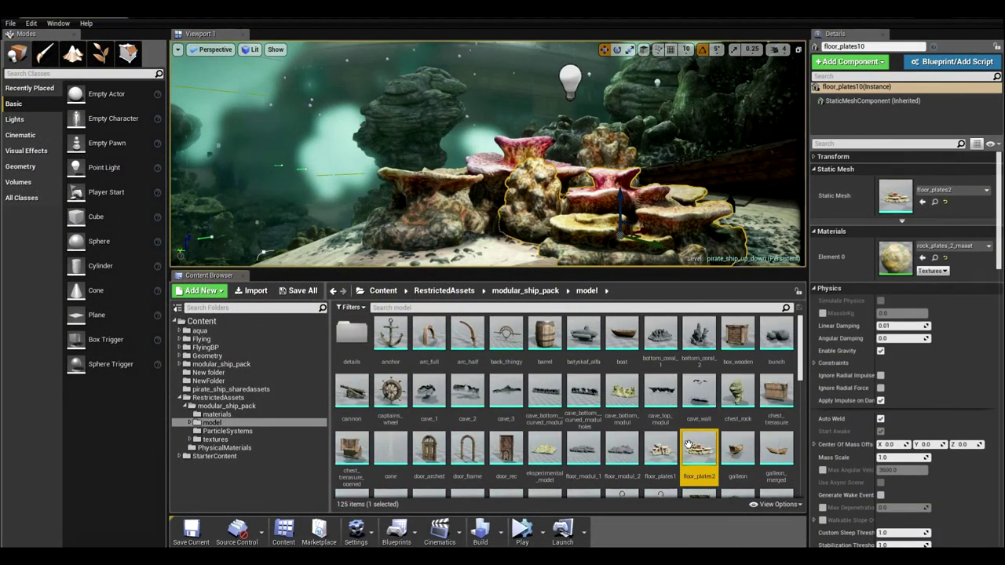
pyautogui.click(934, 258)
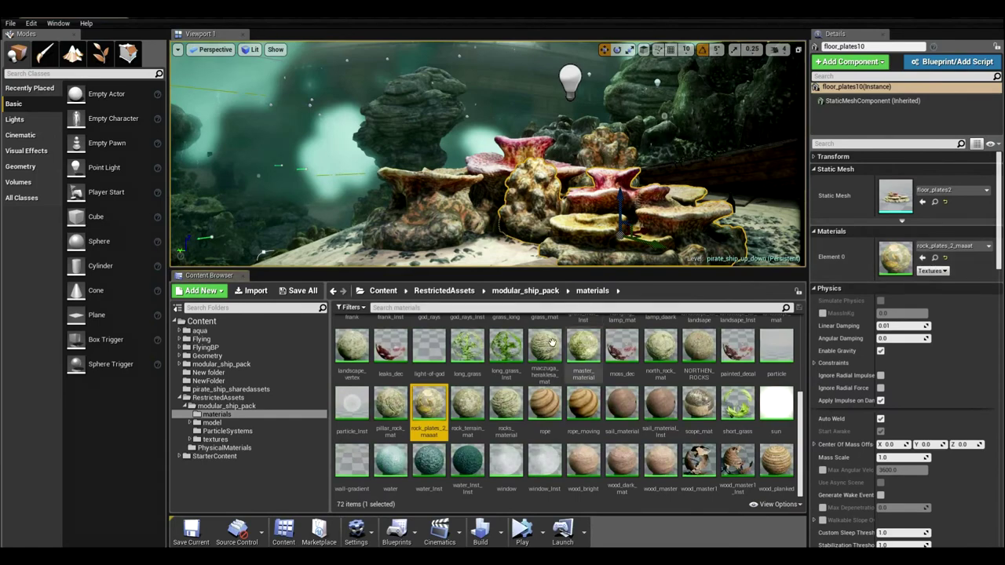
pyautogui.doubleClick(428, 405)
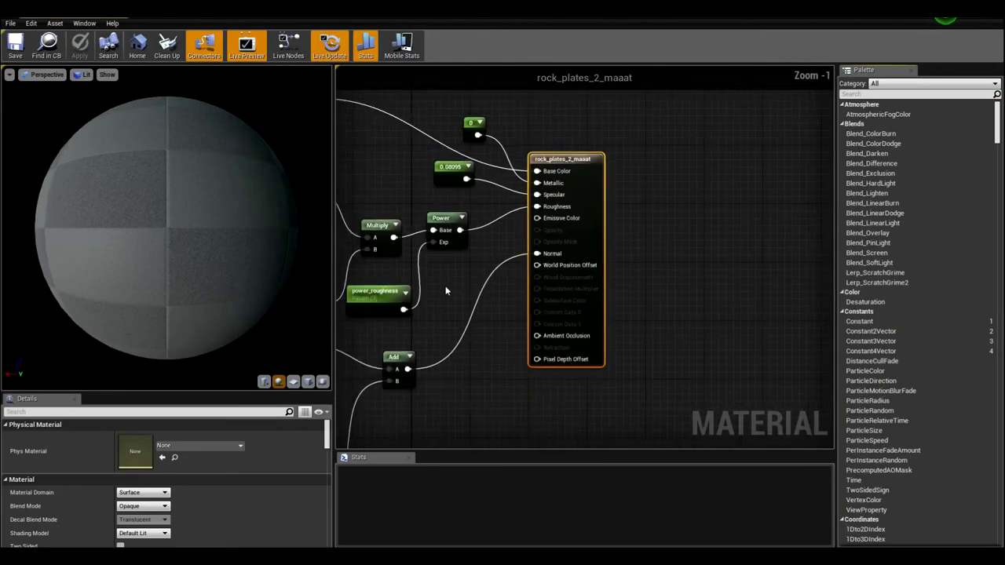
# Move the diffuse Texture Sample node away from the roughness texture to make room before the Base Color input.
pyautogui.scroll(-3, 662, 291)
pyautogui.moveTo(635, 294); pyautogui.dragTo(661, 262, button='right')
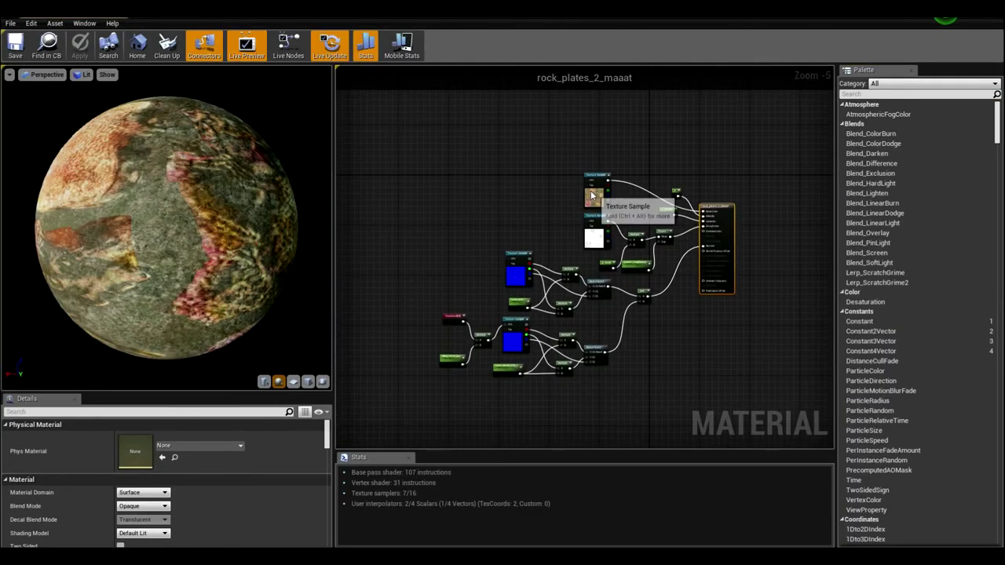
pyautogui.moveTo(592, 191); pyautogui.dragTo(560, 182)
pyautogui.scroll(4, 579, 181)
pyautogui.moveTo(596, 188); pyautogui.dragTo(522, 197, button='right')
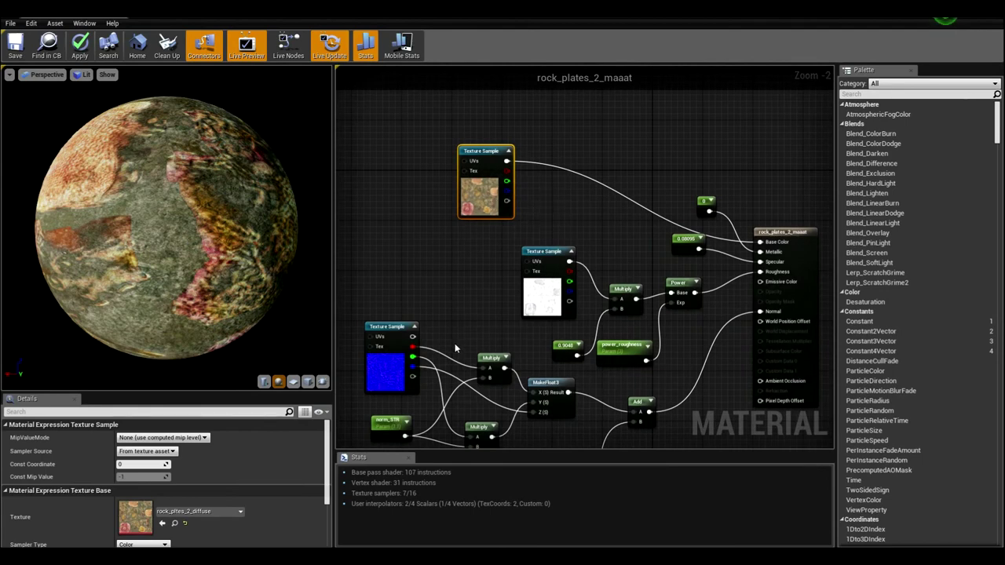
pyautogui.scroll(2, 490, 189)
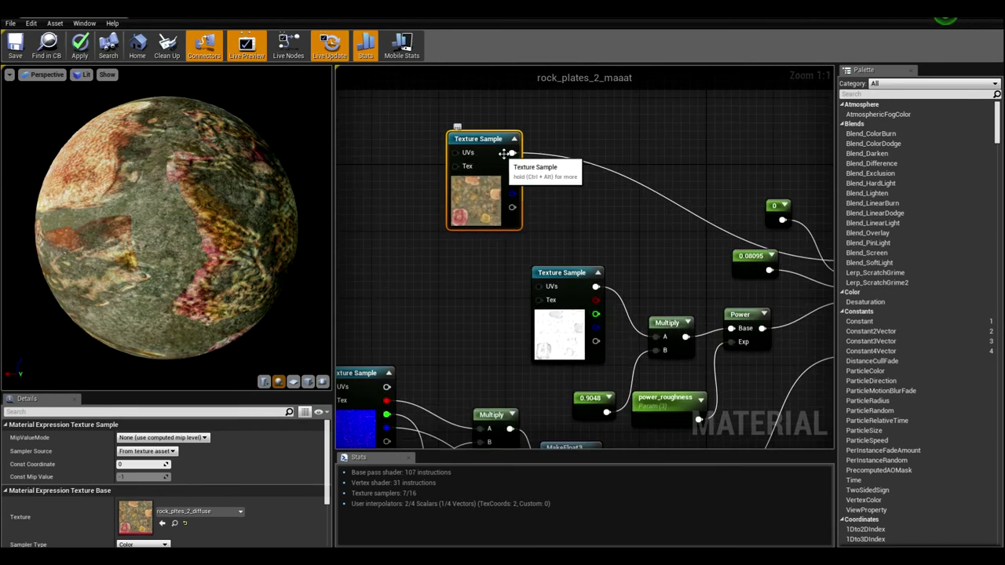
pyautogui.moveTo(593, 198); pyautogui.dragTo(535, 190, button='right')
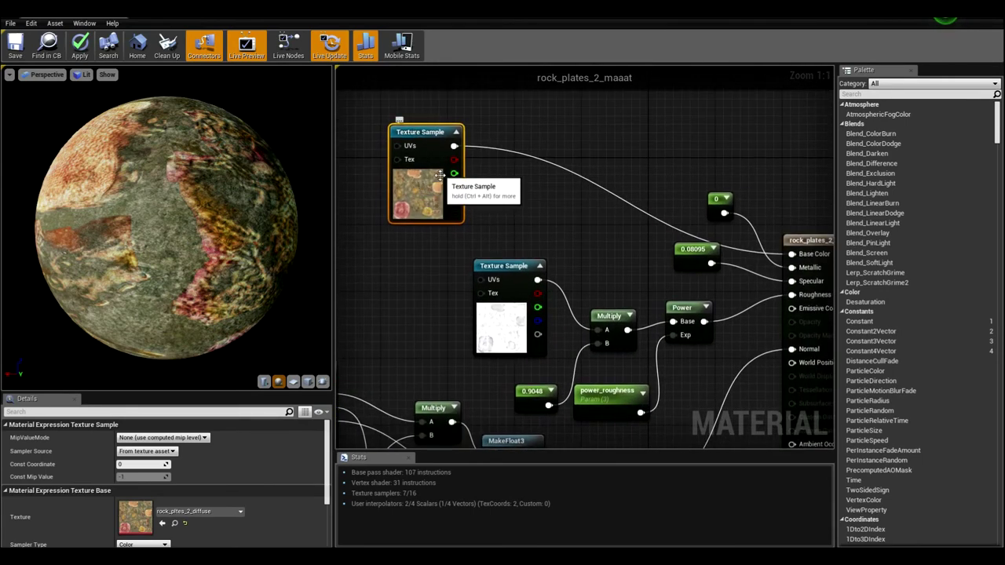
# Add a Multiply node with the diffuse texture feeding A and a new constant feeding B.
pyautogui.click(574, 155)
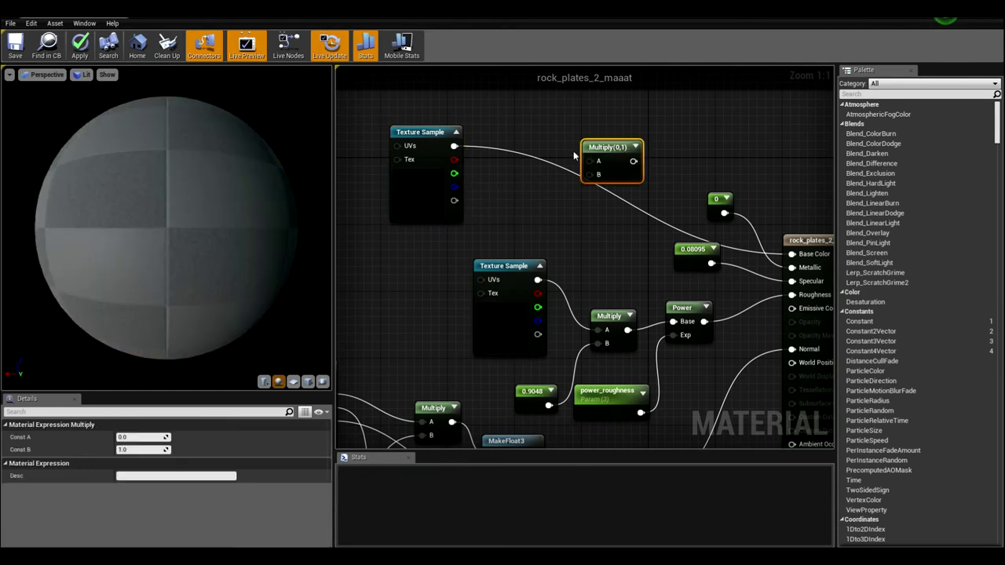
pyautogui.click(534, 222)
pyautogui.moveTo(548, 236); pyautogui.dragTo(562, 167)
pyautogui.rightClick(540, 223)
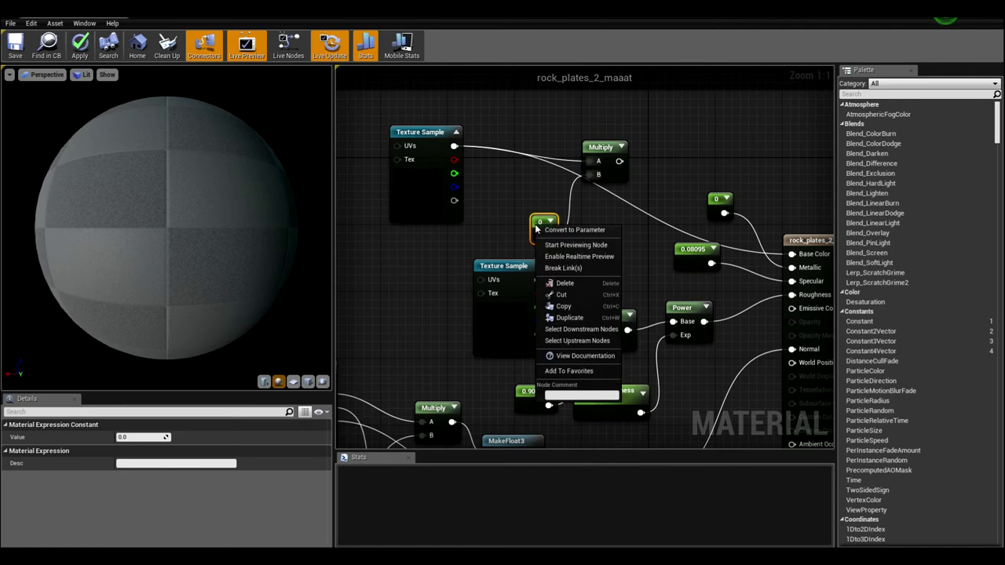
pyautogui.click(522, 196)
pyautogui.moveTo(538, 217); pyautogui.dragTo(526, 209)
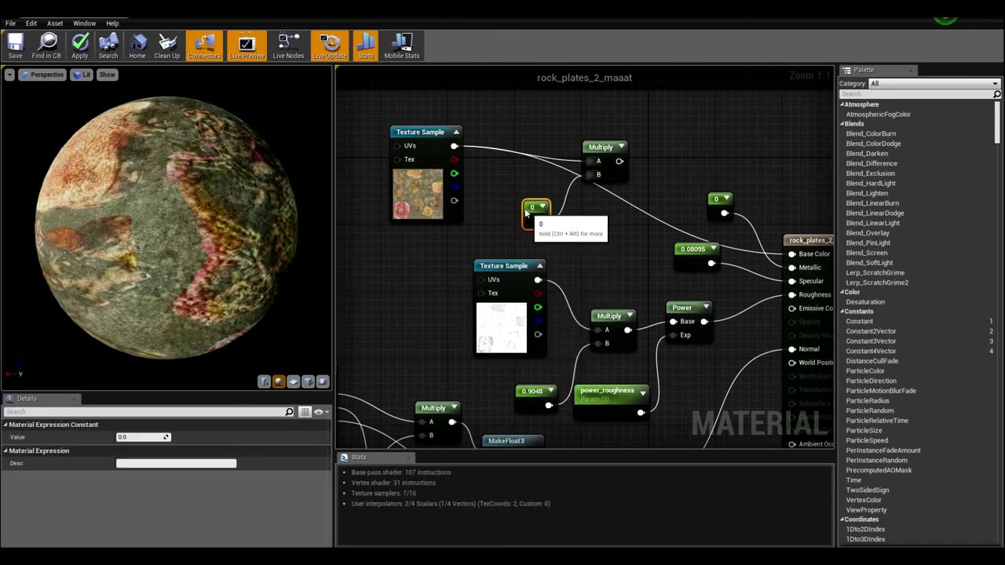
# Adjust the placement of the new constant and Multiply nodes beside the diffuse texture.
pyautogui.hotkey('ctrl', 'z')
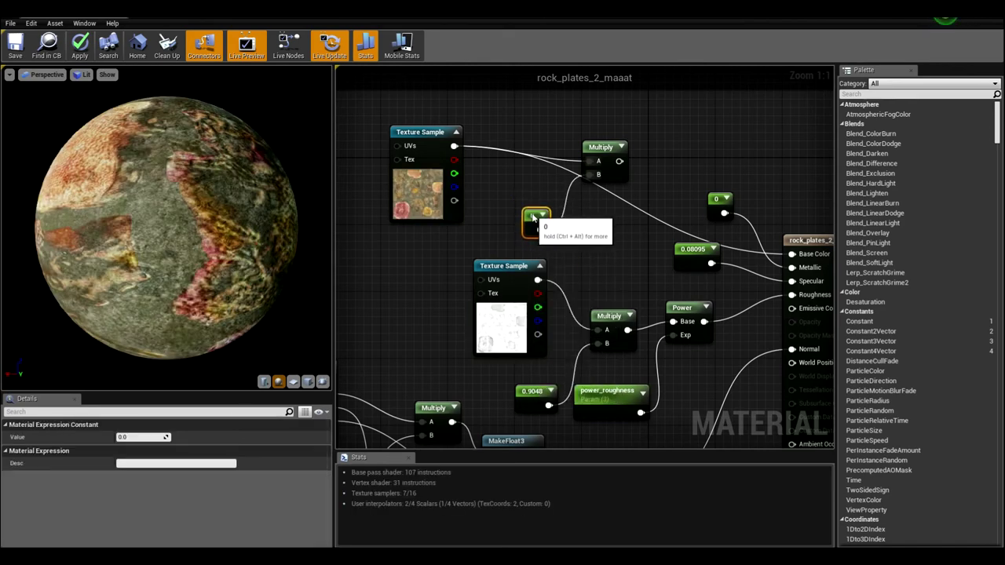
pyautogui.press('1')
pyautogui.click(511, 180)
pyautogui.press('Delete')
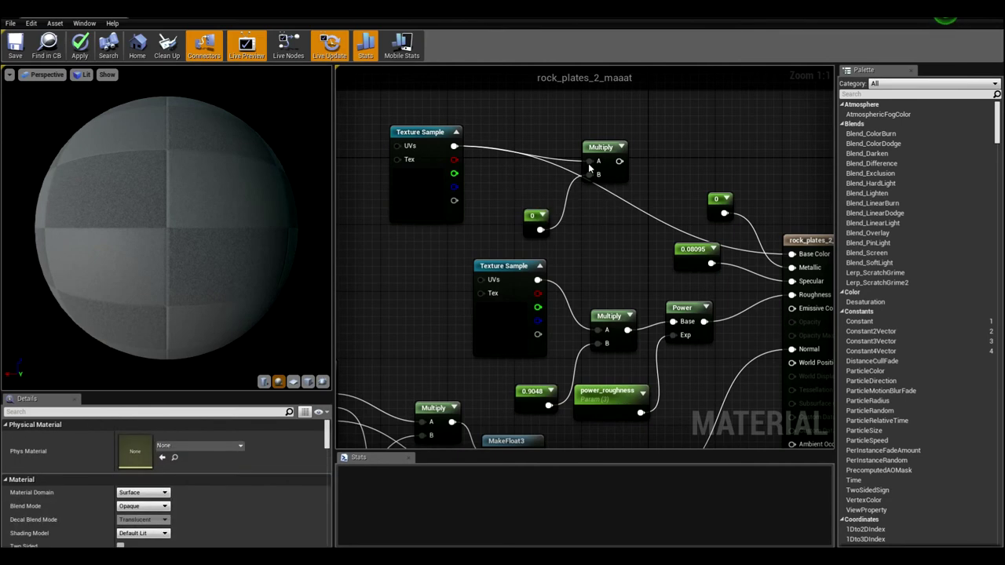
pyautogui.click(603, 151)
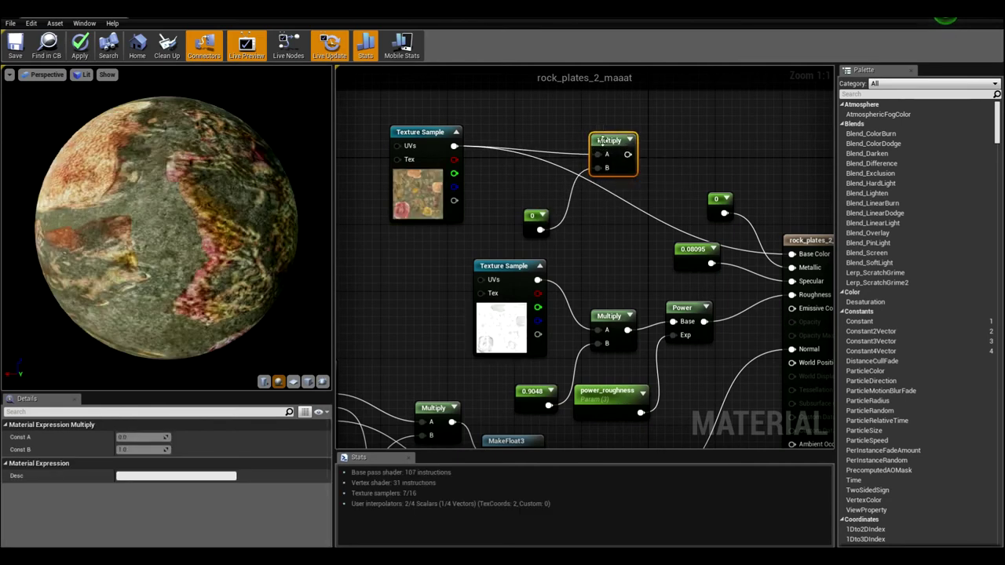
pyautogui.moveTo(602, 152); pyautogui.dragTo(611, 144)
pyautogui.hotkey('ctrl', 'z')
# Convert the constant feeding the diffuse Multiply into a parameter named brightness.
pyautogui.click(534, 217)
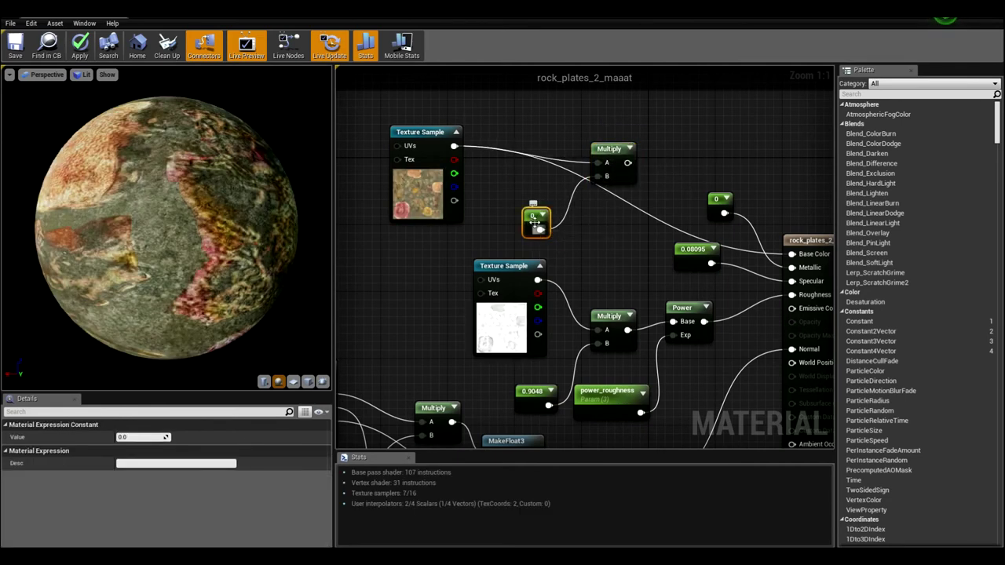
pyautogui.rightClick(535, 224)
pyautogui.click(552, 225)
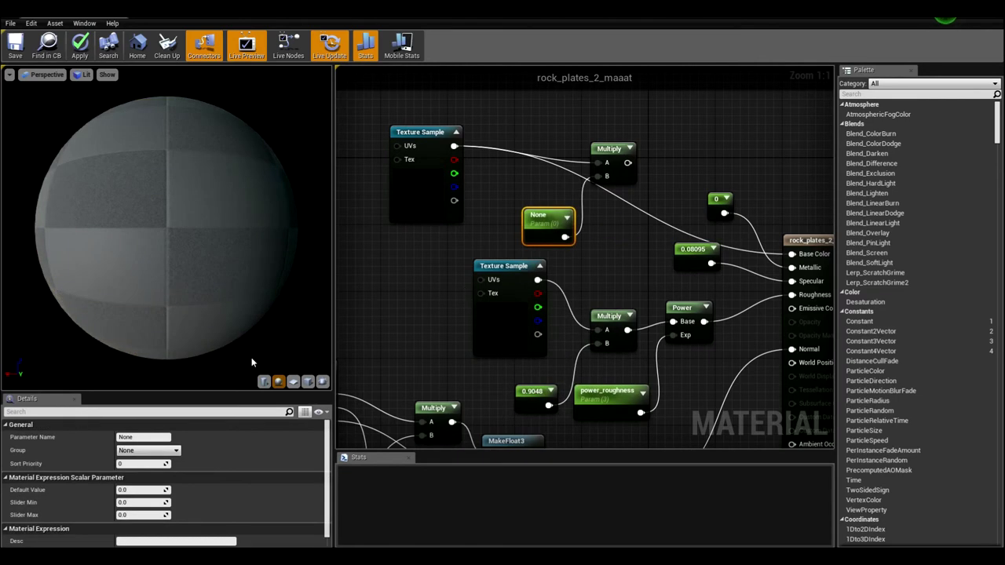
pyautogui.doubleClick(541, 216)
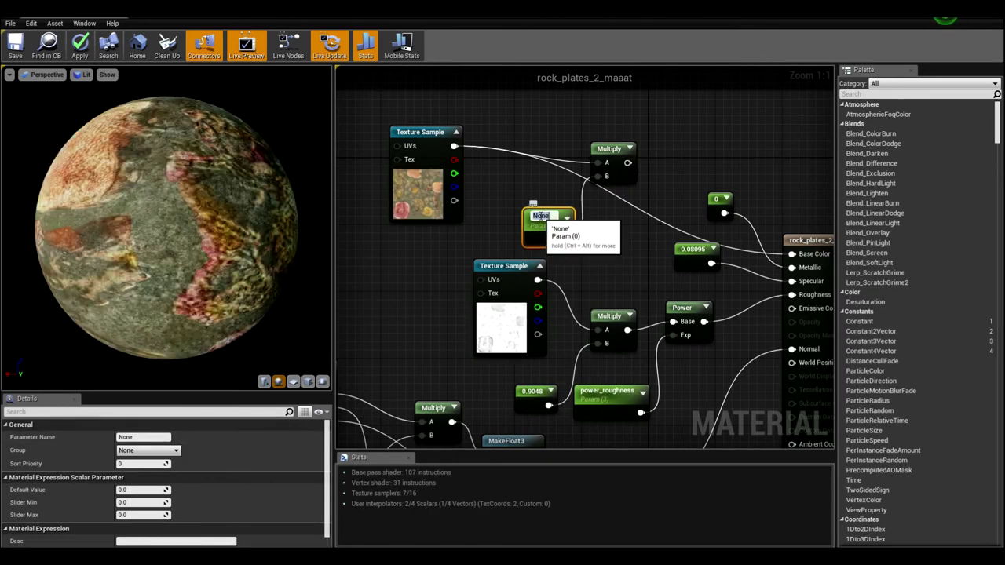
pyautogui.write('br')
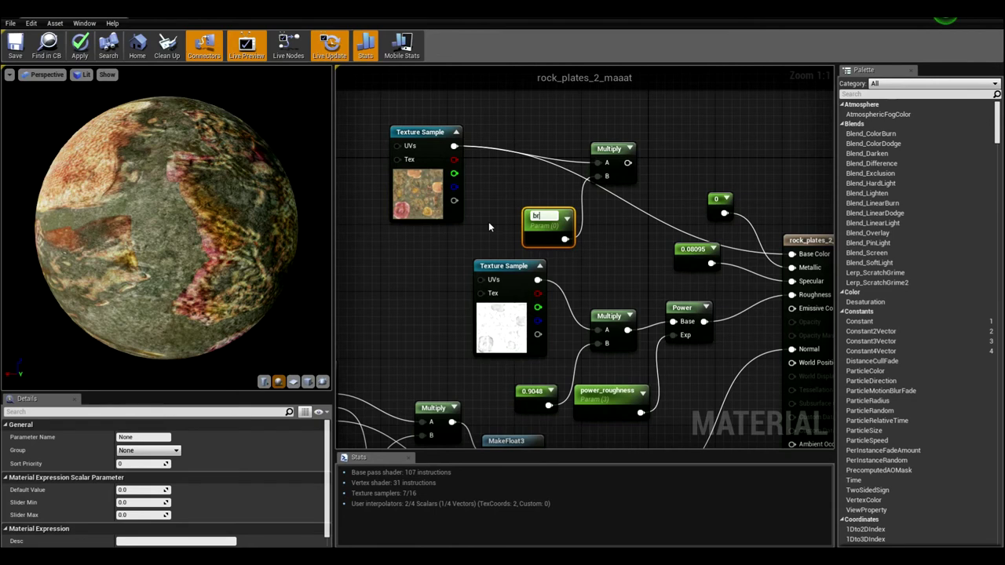
pyautogui.write('ightness')
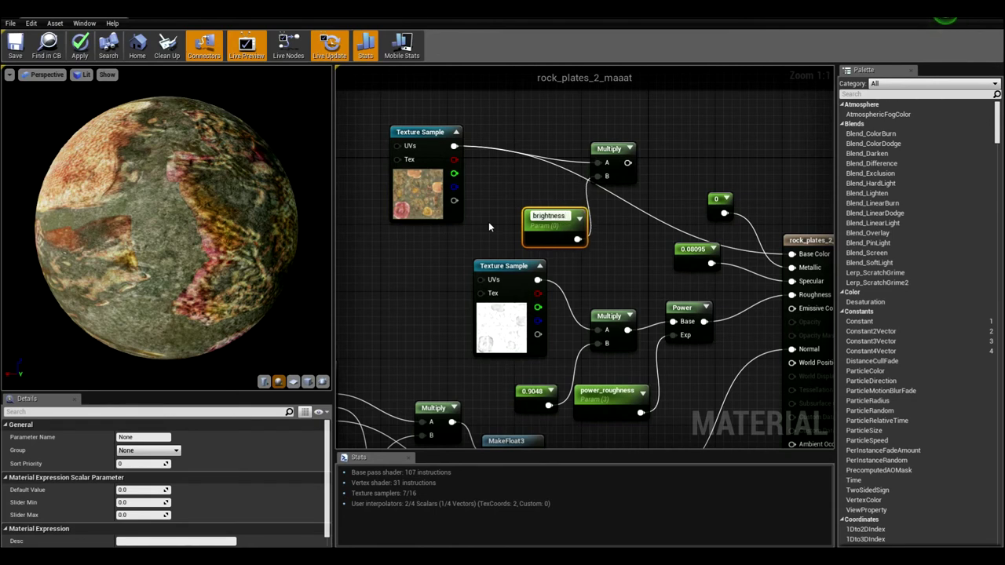
pyautogui.press('Return')
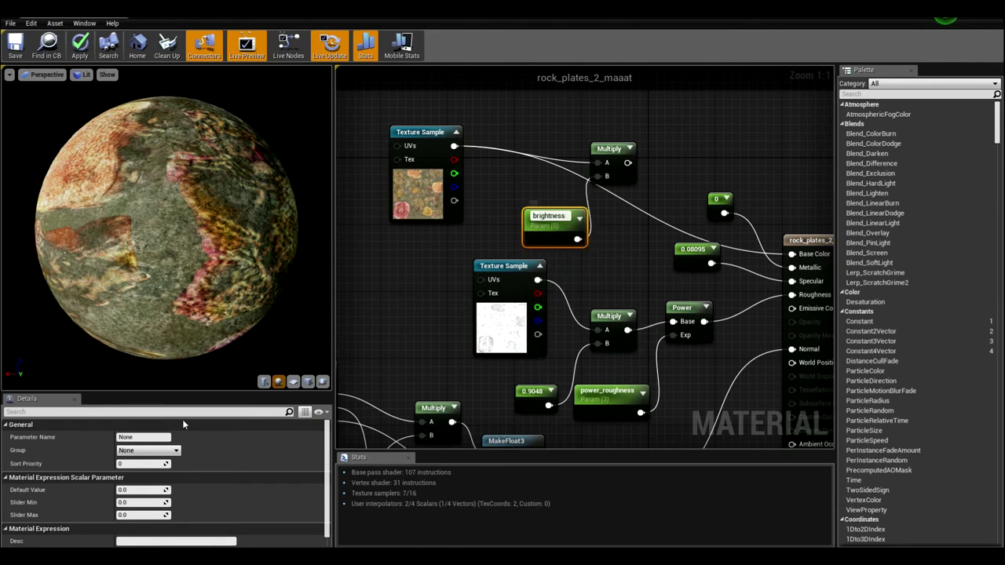
# Set the brightness parameter's default value to 1, slider minimum to 0.2 and slider maximum to 6.
pyautogui.click(146, 493)
pyautogui.write('1')
pyautogui.press('Return')
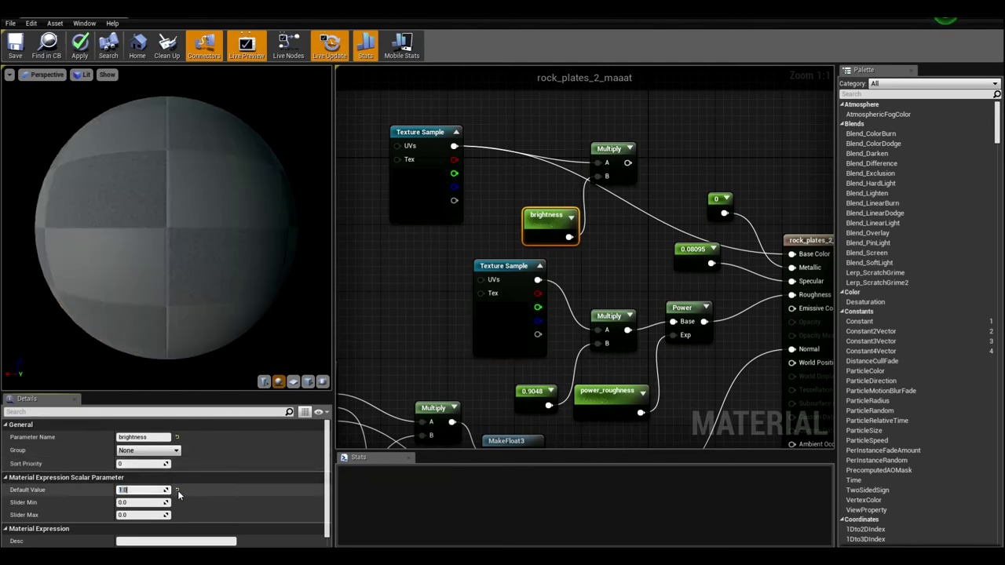
pyautogui.click(159, 503)
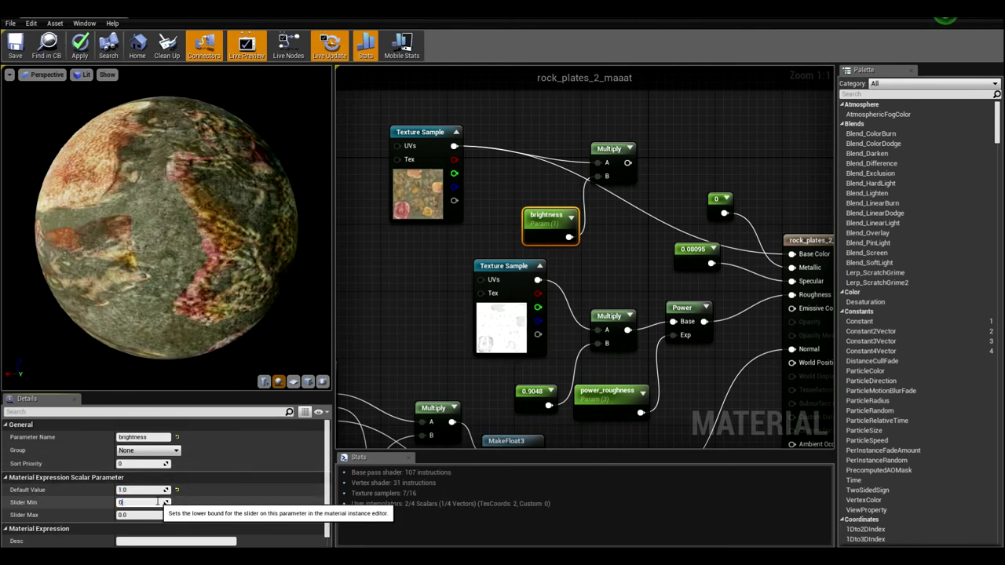
pyautogui.write('0.2')
pyautogui.press('Return')
pyautogui.click(144, 514)
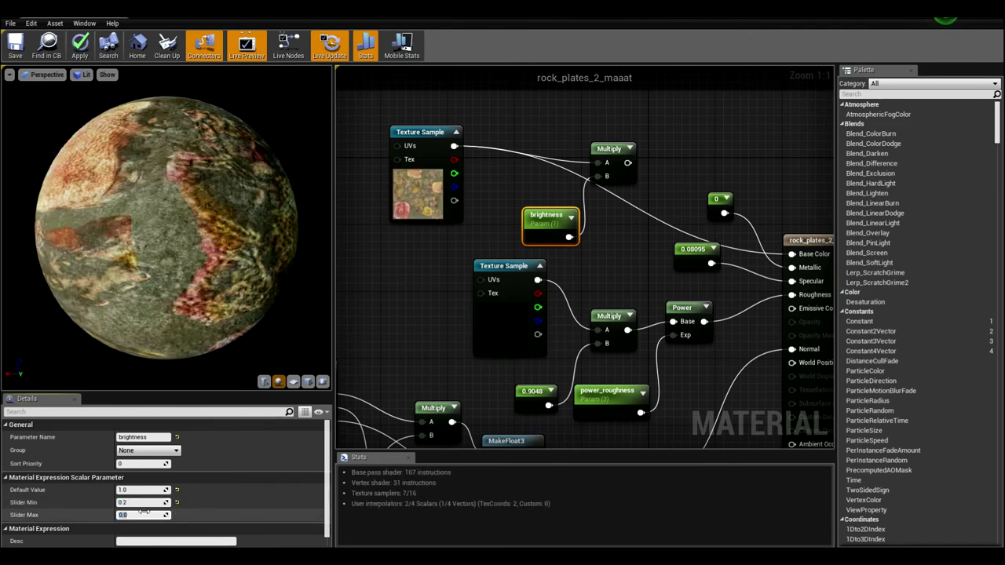
pyautogui.write('2')
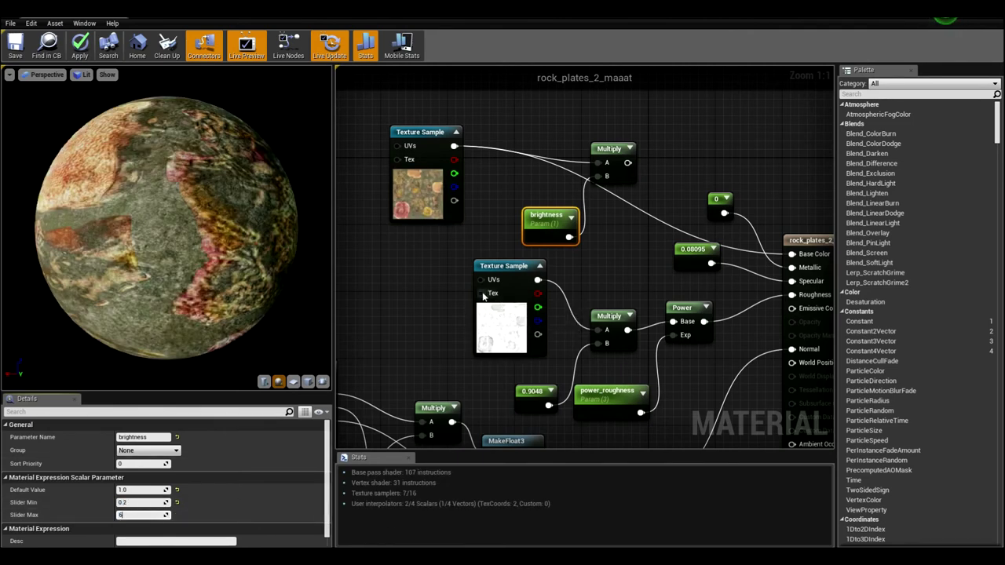
pyautogui.click(441, 300)
# Connect the diffuse Multiply output to the material's Base Color and show the preview on a plane.
pyautogui.moveTo(628, 163); pyautogui.dragTo(792, 253)
pyautogui.moveTo(769, 176); pyautogui.dragTo(690, 154, button='right')
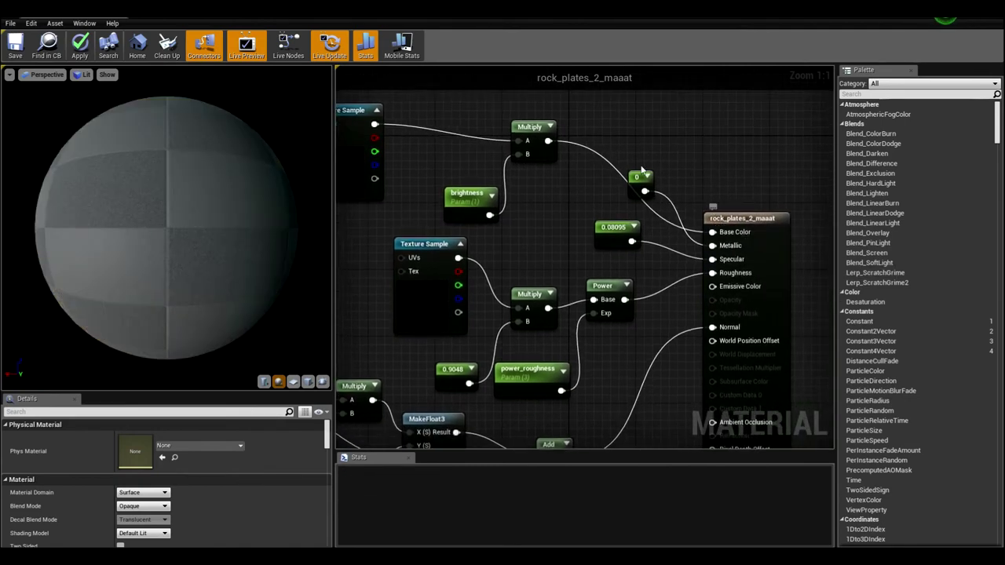
pyautogui.click(297, 381)
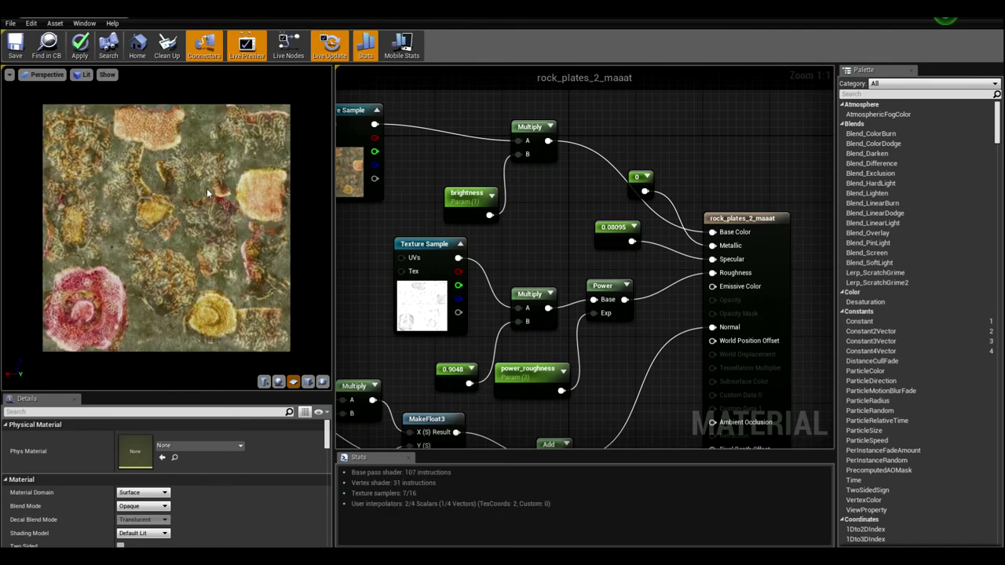
# Arrange the diffuse Texture Sample and brightness parameter close together in front of their Multiply node.
pyautogui.moveTo(425, 156); pyautogui.dragTo(467, 172, button='right')
pyautogui.moveTo(510, 218); pyautogui.dragTo(493, 218)
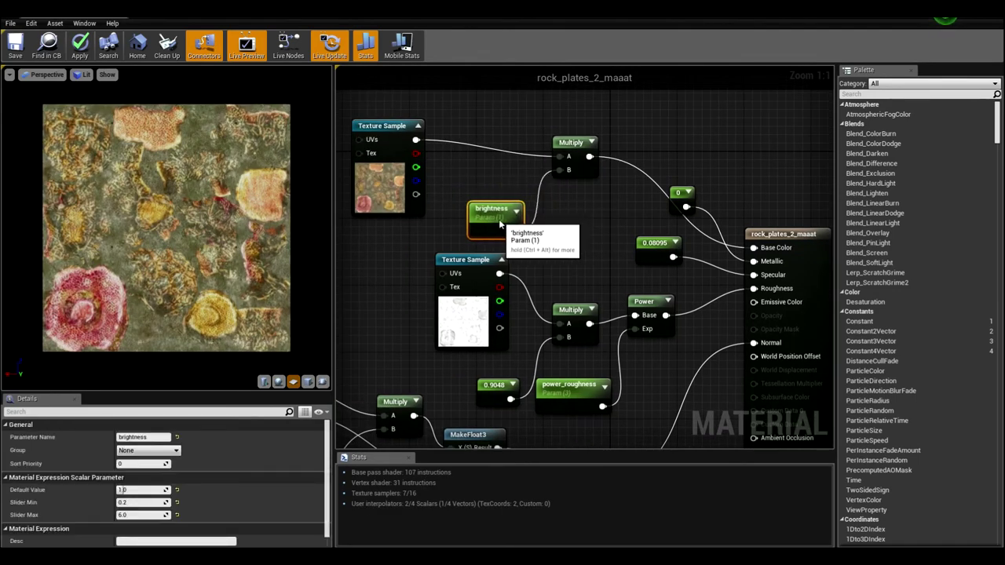
pyautogui.moveTo(385, 183); pyautogui.dragTo(478, 160)
pyautogui.moveTo(500, 212)
pyautogui.mouseDown()
pyautogui.moveTo(497, 205)
pyautogui.moveTo(493, 213)
pyautogui.mouseUp()
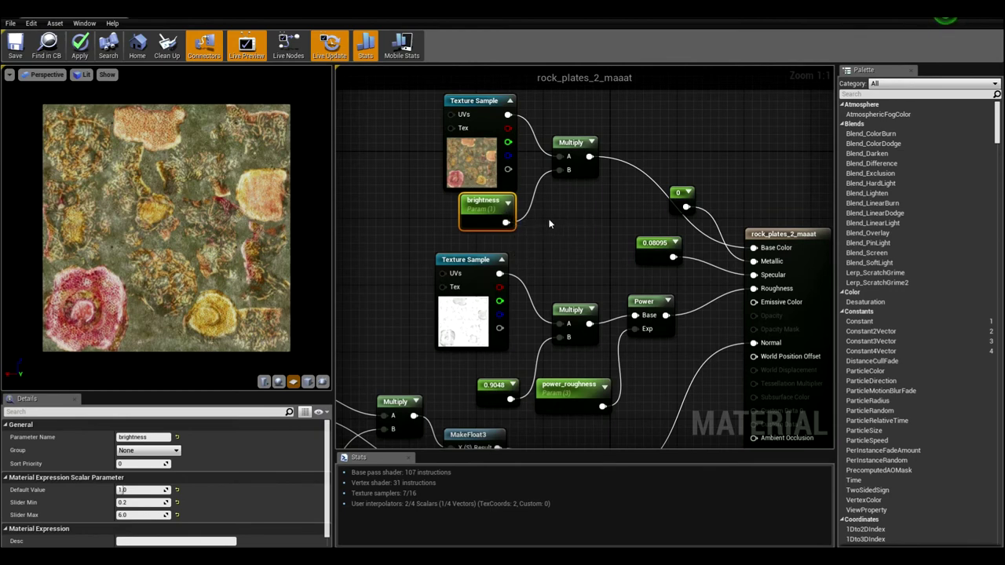
# Reposition the constant feeding Metallic so it sits clear of the Base Color connection.
pyautogui.moveTo(560, 222); pyautogui.dragTo(523, 255, button='right')
pyautogui.scroll(-1, 523, 250)
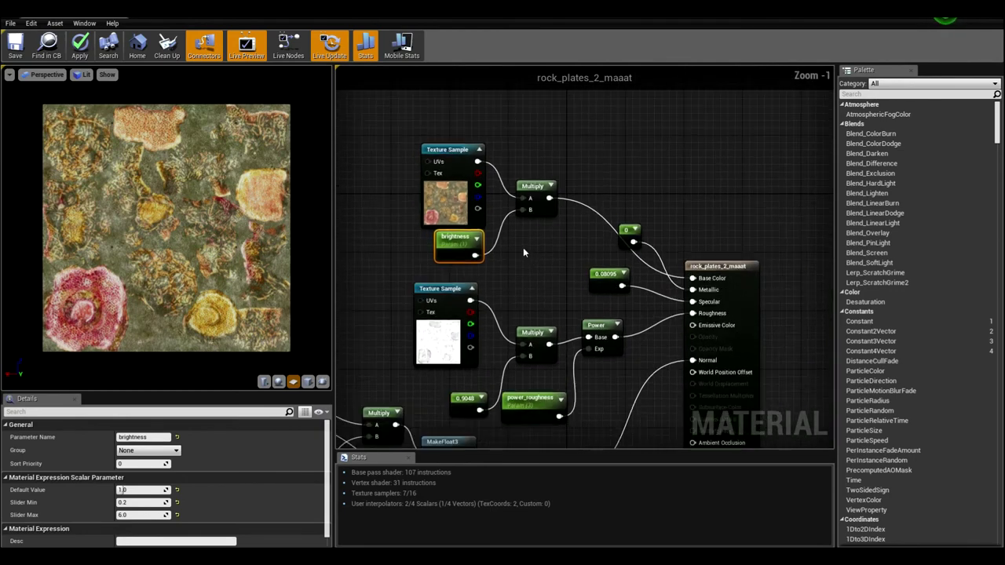
pyautogui.moveTo(612, 238); pyautogui.dragTo(570, 205, button='right')
pyautogui.moveTo(593, 197); pyautogui.dragTo(547, 205)
pyautogui.moveTo(602, 229); pyautogui.dragTo(604, 177, button='right')
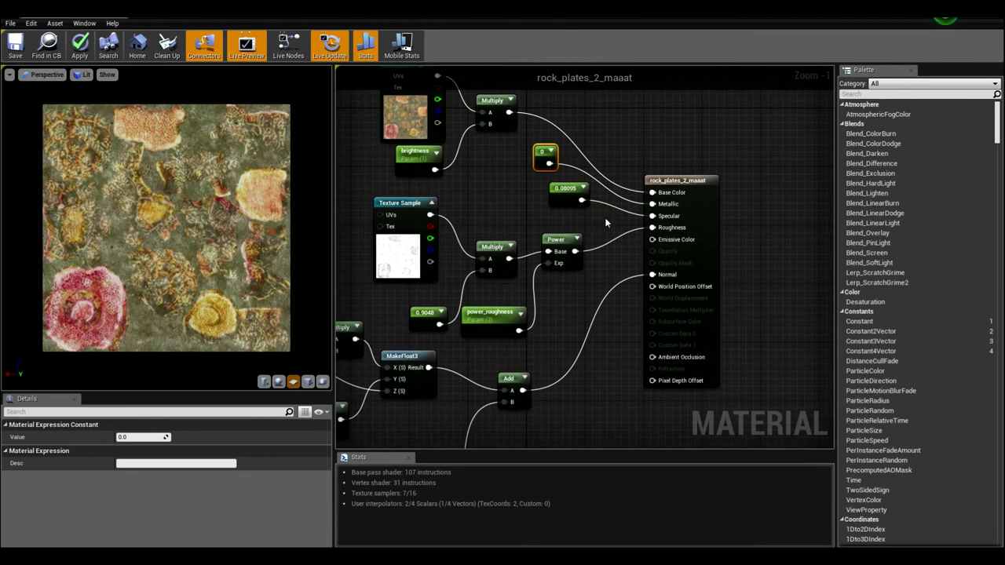
# Align the constant feeding Specular beneath the Metallic constant.
pyautogui.moveTo(575, 202); pyautogui.dragTo(542, 214, button='right')
pyautogui.scroll(1, 542, 214)
pyautogui.moveTo(519, 201)
pyautogui.mouseDown()
pyautogui.moveTo(497, 215)
pyautogui.moveTo(502, 209)
pyautogui.mouseUp()
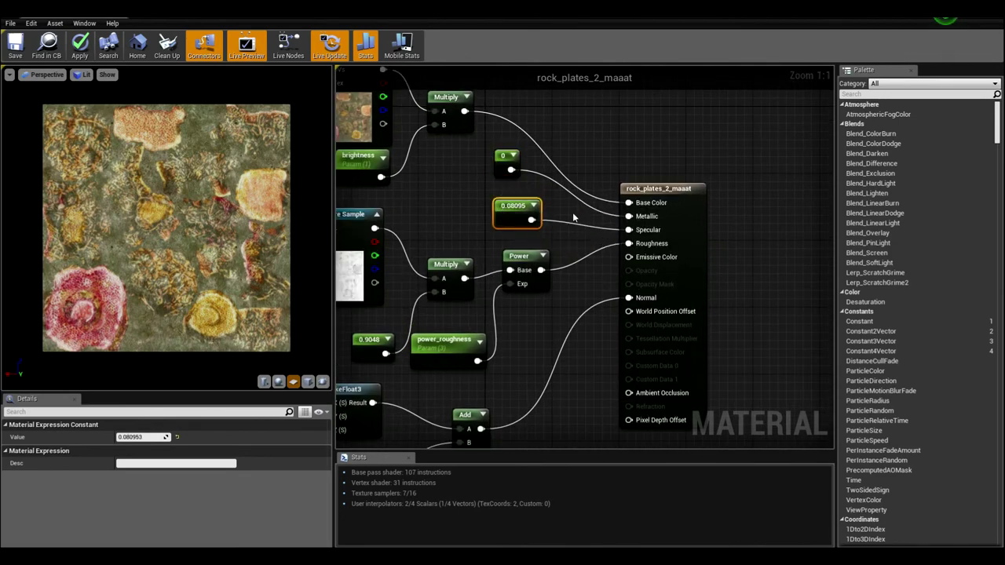
pyautogui.moveTo(572, 212); pyautogui.dragTo(629, 186, button='right')
pyautogui.moveTo(581, 186); pyautogui.dragTo(563, 178)
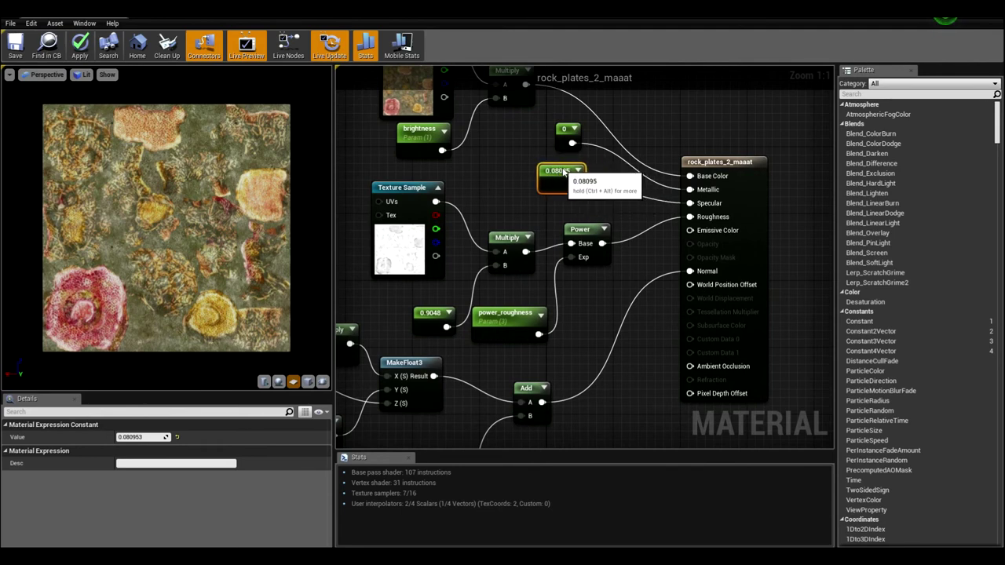
pyautogui.moveTo(563, 170); pyautogui.dragTo(573, 172)
pyautogui.moveTo(572, 172); pyautogui.dragTo(629, 126, button='right')
pyautogui.moveTo(628, 126); pyautogui.dragTo(636, 125)
pyautogui.moveTo(577, 123); pyautogui.dragTo(619, 157, button='right')
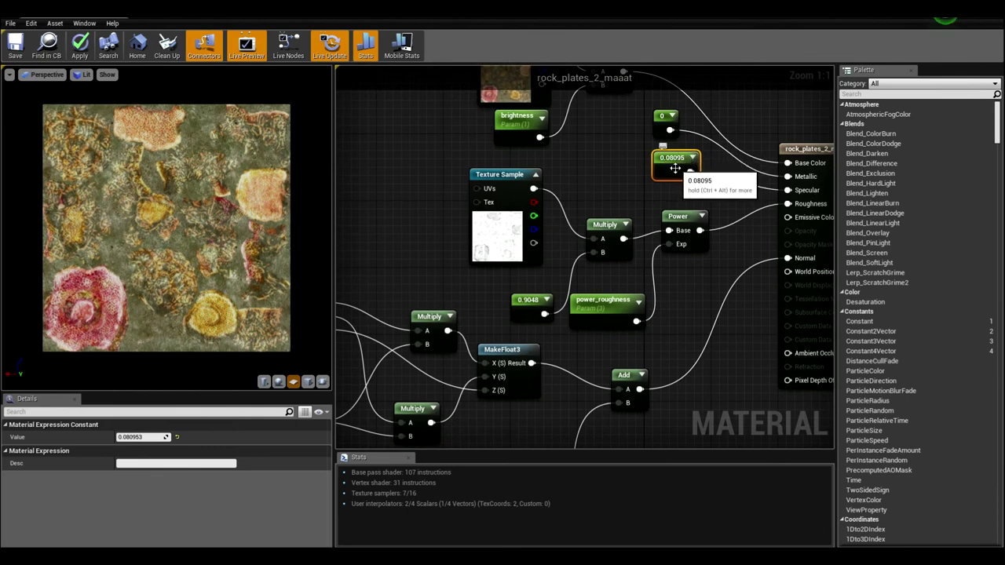
# Preview the rock_pltes_2_spec Texture Sample node on its own and inspect it on the plane.
pyautogui.moveTo(487, 236); pyautogui.dragTo(480, 226)
pyautogui.moveTo(480, 226); pyautogui.dragTo(469, 197, button='right')
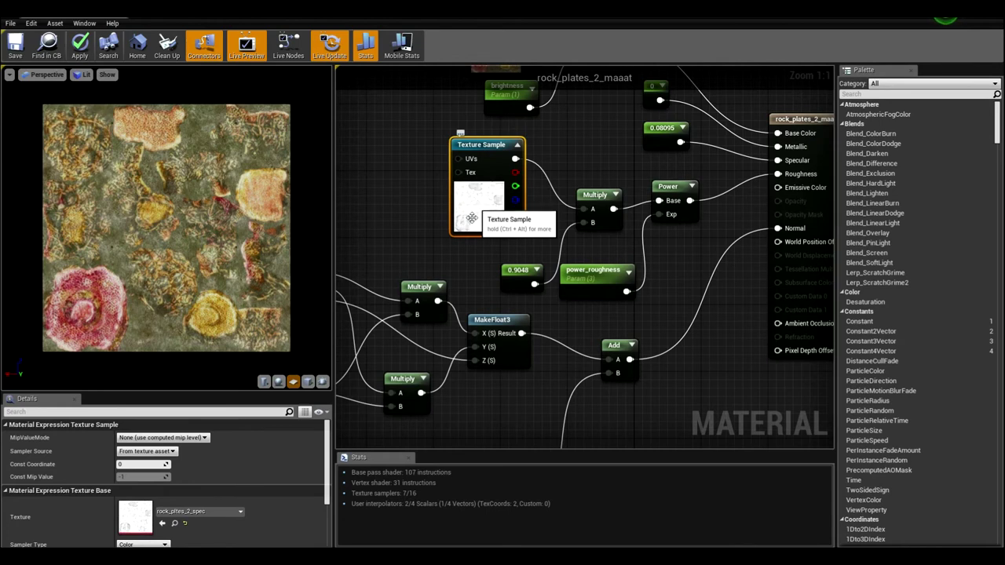
pyautogui.moveTo(507, 286); pyautogui.dragTo(474, 297, button='right')
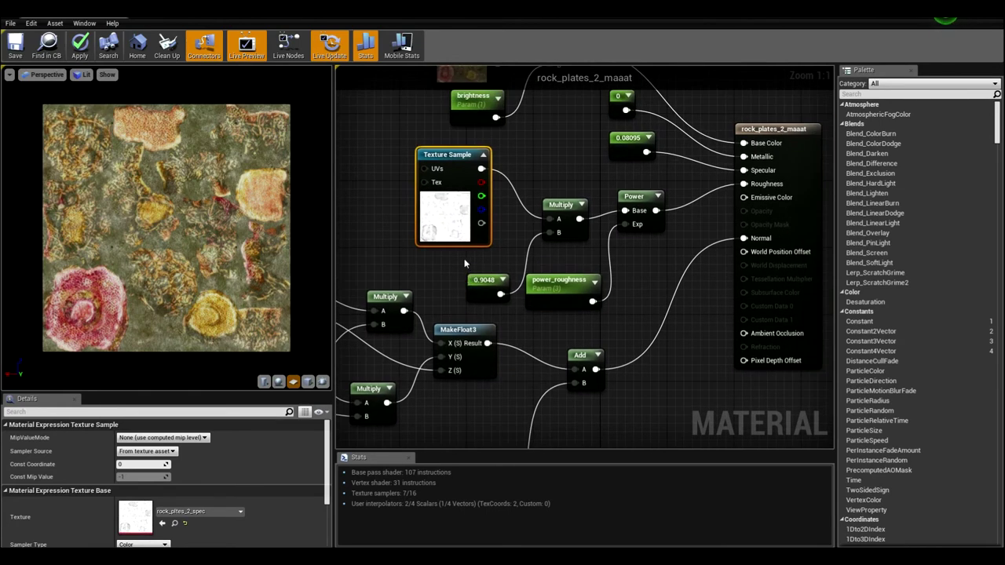
pyautogui.rightClick(439, 210)
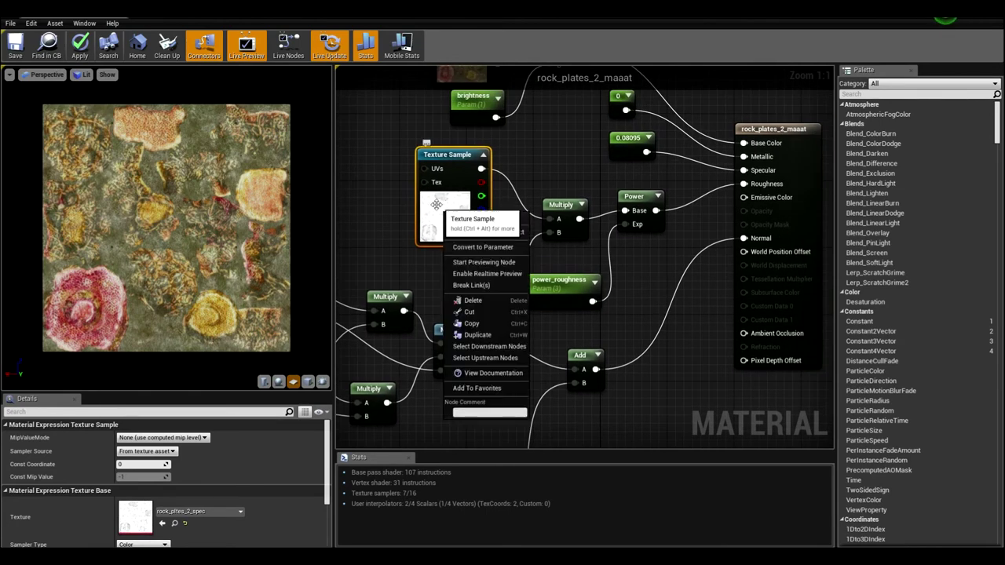
pyautogui.rightClick(437, 208)
pyautogui.rightClick(437, 208)
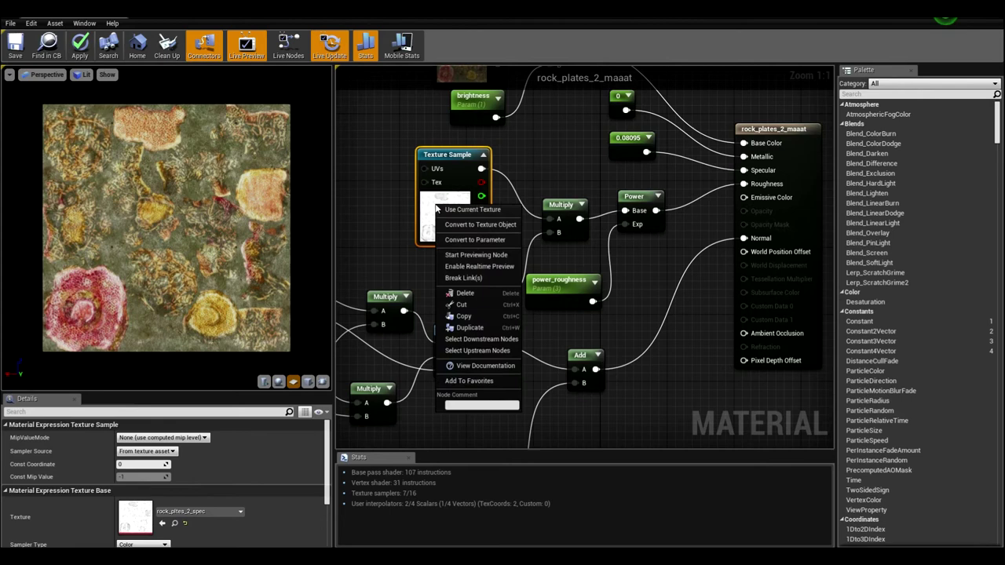
pyautogui.click(476, 254)
pyautogui.moveTo(165, 247); pyautogui.dragTo(165, 267, button='right')
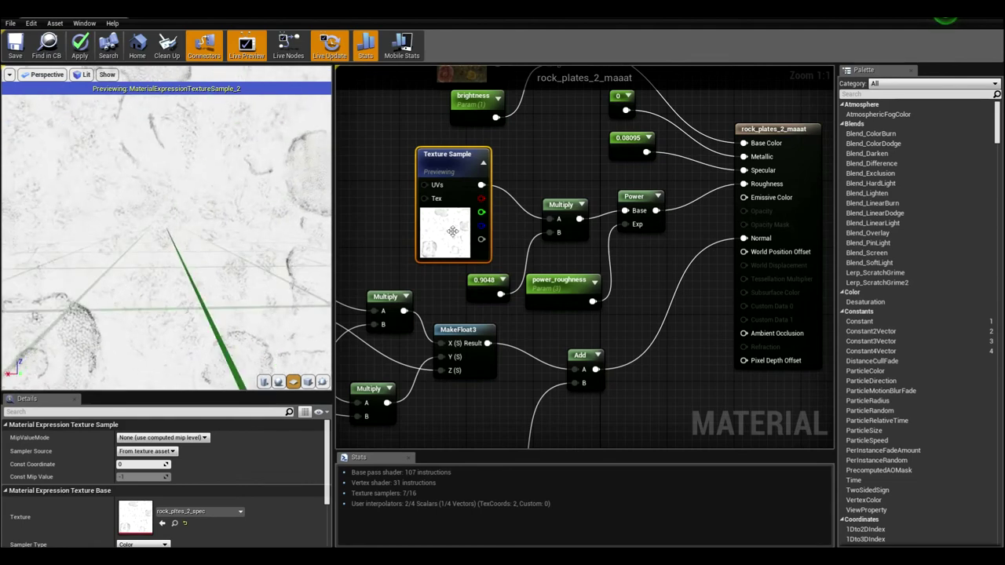
# Shift the power_roughness parameter and Power node away from the Multiply node, and preview the Power node on the plane.
pyautogui.moveTo(501, 229); pyautogui.dragTo(477, 222, button='right')
pyautogui.click(451, 271)
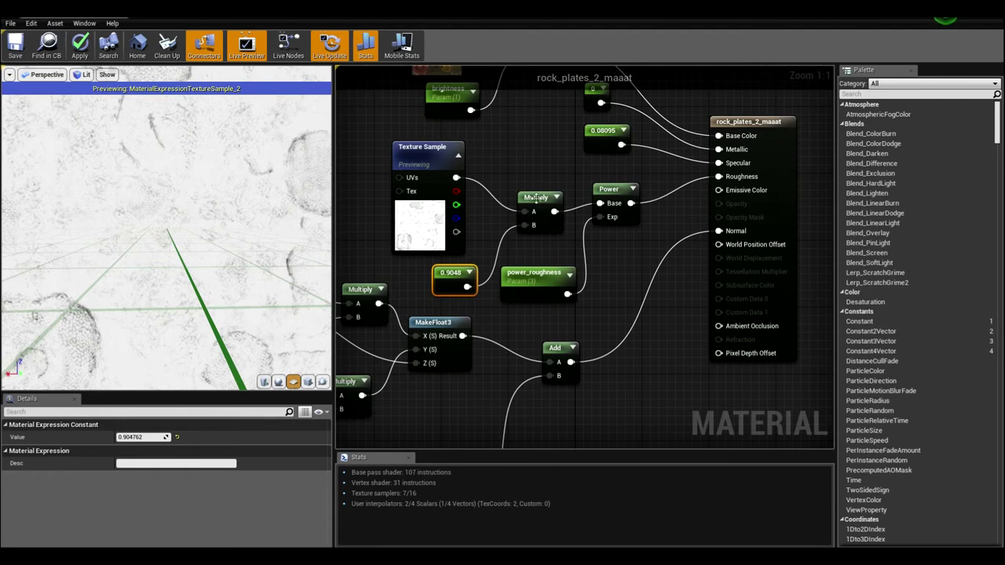
pyautogui.moveTo(535, 275); pyautogui.dragTo(542, 275)
pyautogui.moveTo(613, 190); pyautogui.dragTo(628, 193)
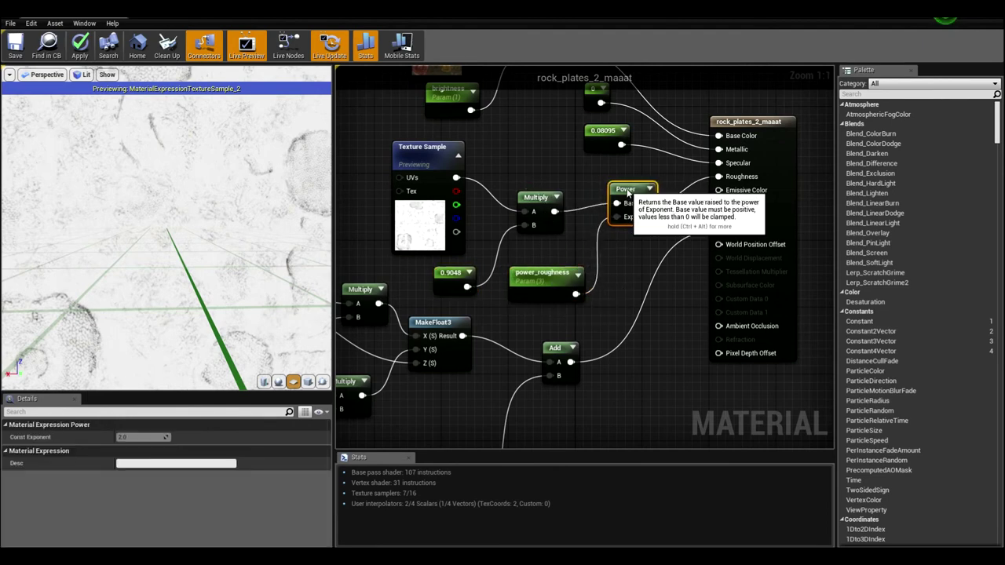
pyautogui.rightClick(628, 193)
pyautogui.click(650, 197)
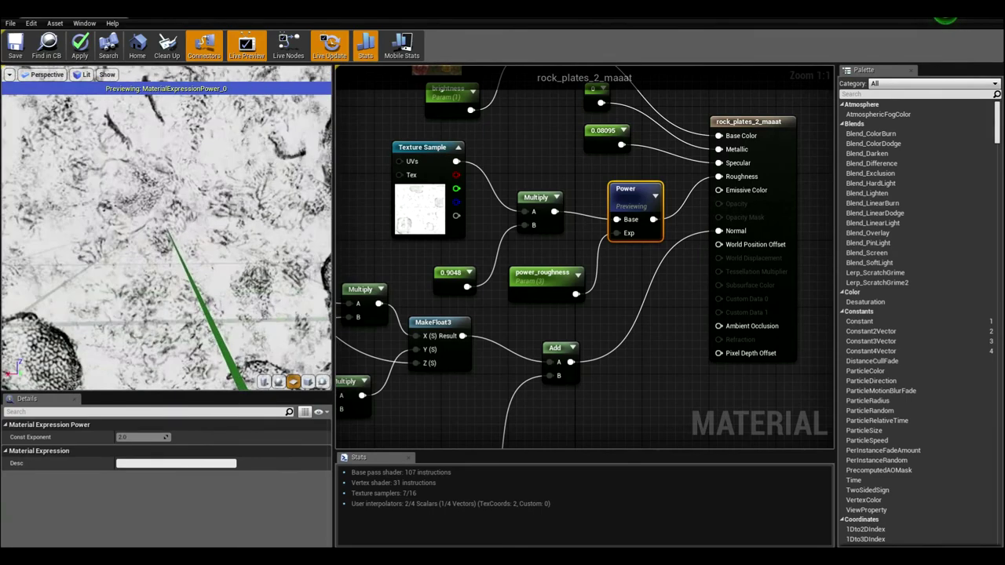
pyautogui.moveTo(86, 304); pyautogui.dragTo(138, 250, button='right')
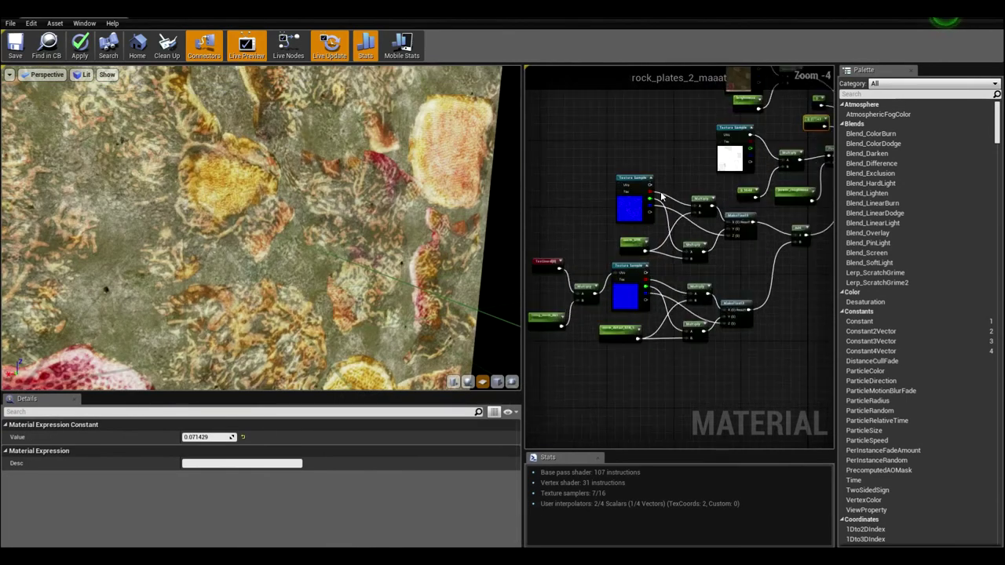
# Move the rock_pltes_2_norm Texture Sample higher in the graph and position the norm_STR parameter beneath it.
pyautogui.click(641, 201)
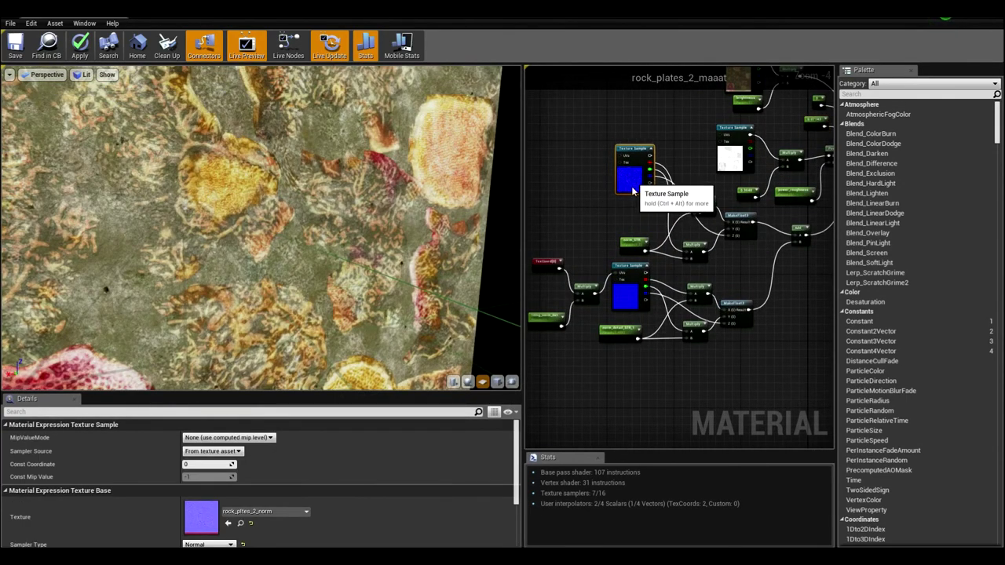
pyautogui.scroll(4, 632, 204)
pyautogui.moveTo(624, 205)
pyautogui.mouseDown(button='right')
pyautogui.moveTo(600, 146)
pyautogui.moveTo(607, 202)
pyautogui.mouseUp(button='right')
pyautogui.moveTo(607, 202); pyautogui.dragTo(599, 185)
pyautogui.moveTo(668, 199); pyautogui.dragTo(652, 253, button='right')
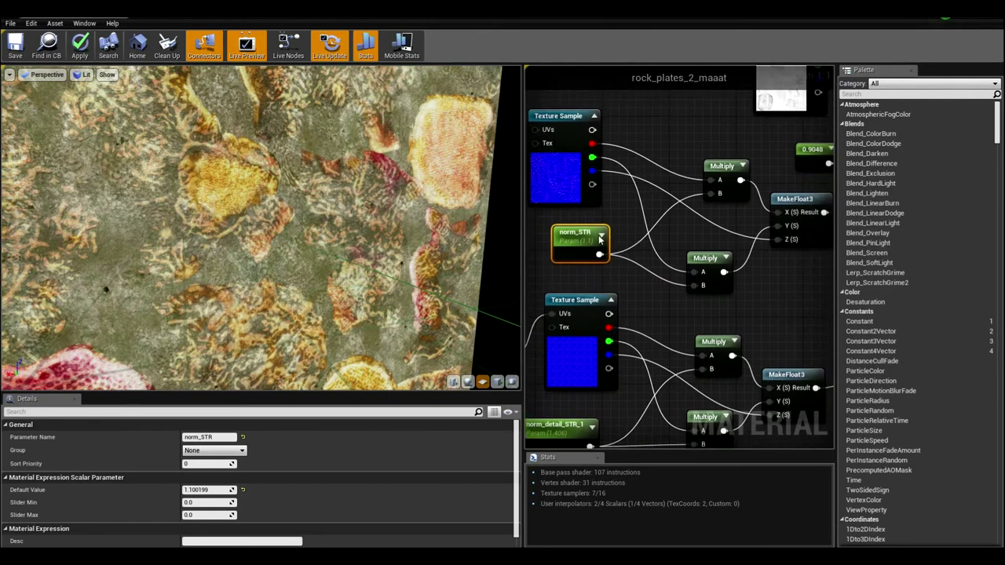
# Raise the two Multiply nodes fed by norm_STR and nudge the rock_pltes_2_norm Texture Sample into line with them.
pyautogui.moveTo(719, 166); pyautogui.dragTo(719, 150)
pyautogui.moveTo(699, 258); pyautogui.dragTo(699, 242)
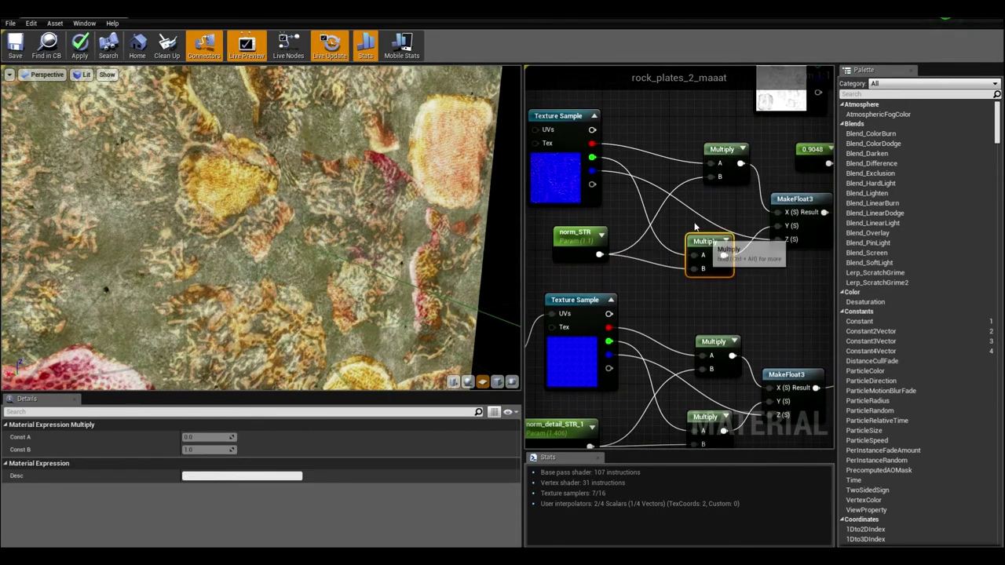
pyautogui.moveTo(563, 161)
pyautogui.mouseDown()
pyautogui.moveTo(579, 149)
pyautogui.moveTo(571, 154)
pyautogui.mouseUp()
pyautogui.moveTo(721, 181); pyautogui.dragTo(678, 190, button='right')
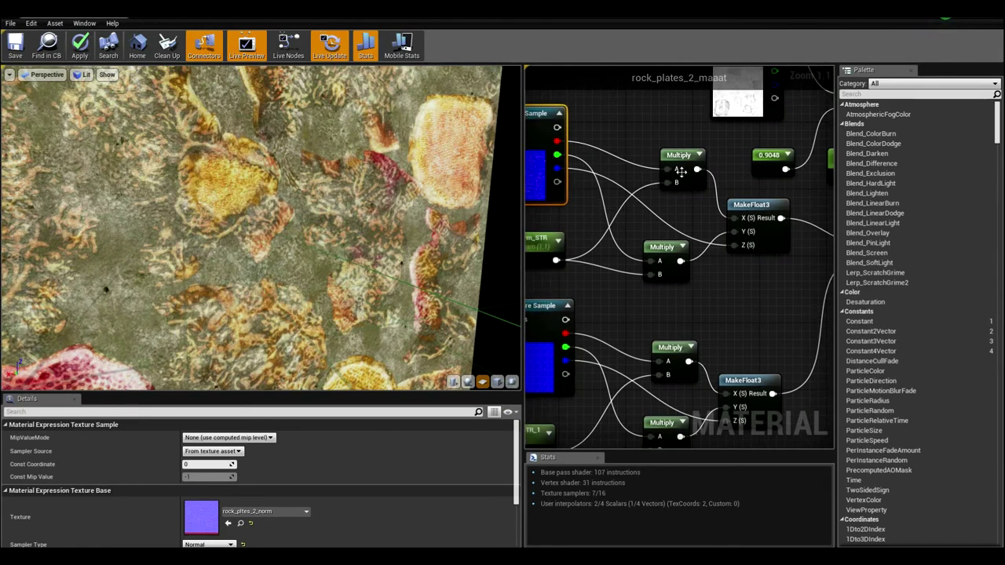
# Reposition the upper MakeFloat3 node between its Multiply nodes and the Add node, and check its connections.
pyautogui.click(760, 204)
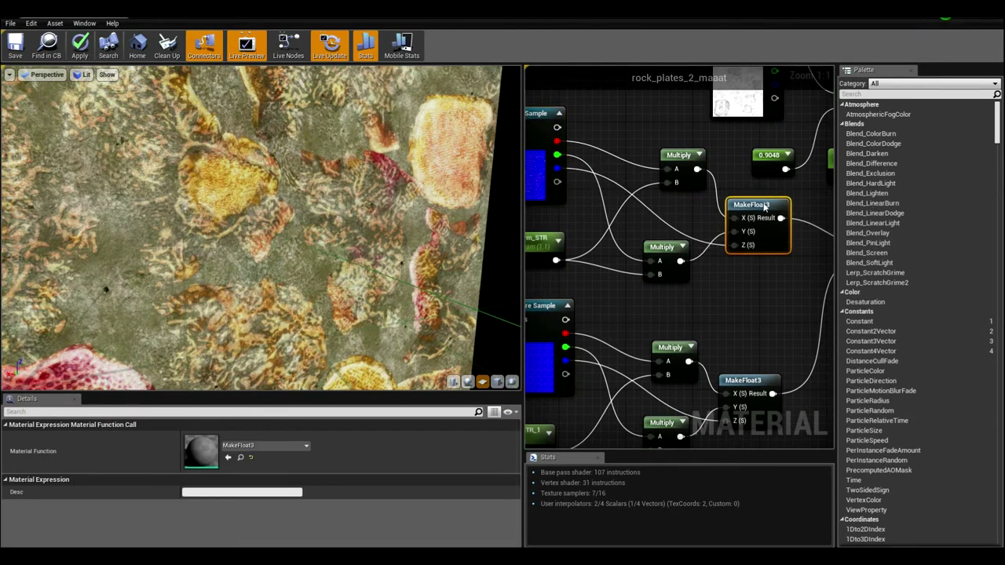
pyautogui.moveTo(753, 192); pyautogui.dragTo(683, 199, button='right')
pyautogui.moveTo(665, 220)
pyautogui.mouseDown()
pyautogui.moveTo(679, 213)
pyautogui.moveTo(668, 211)
pyautogui.mouseUp()
pyautogui.moveTo(725, 209); pyautogui.dragTo(673, 184, button='right')
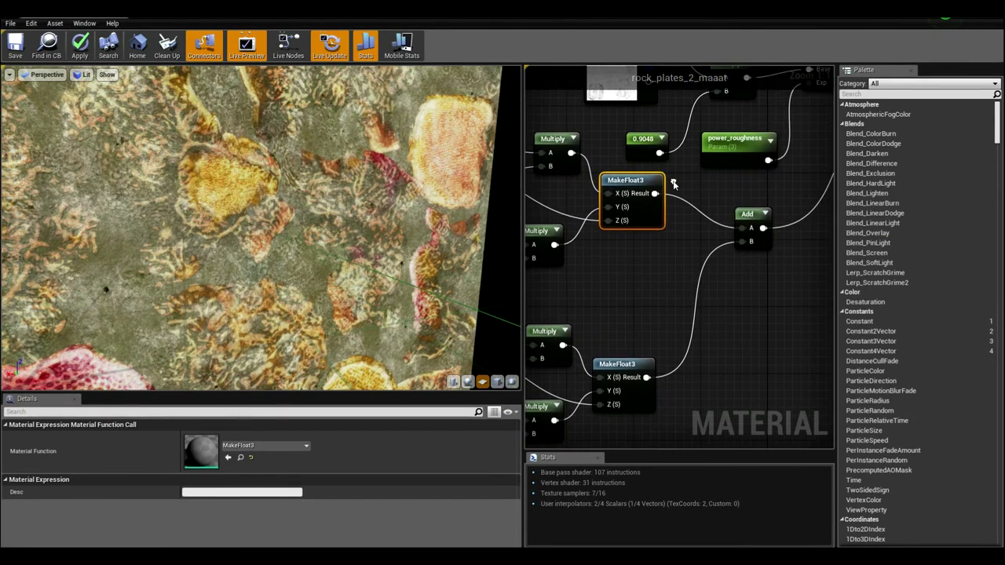
pyautogui.moveTo(626, 178); pyautogui.dragTo(637, 179)
pyautogui.moveTo(536, 135); pyautogui.dragTo(594, 175, button='right')
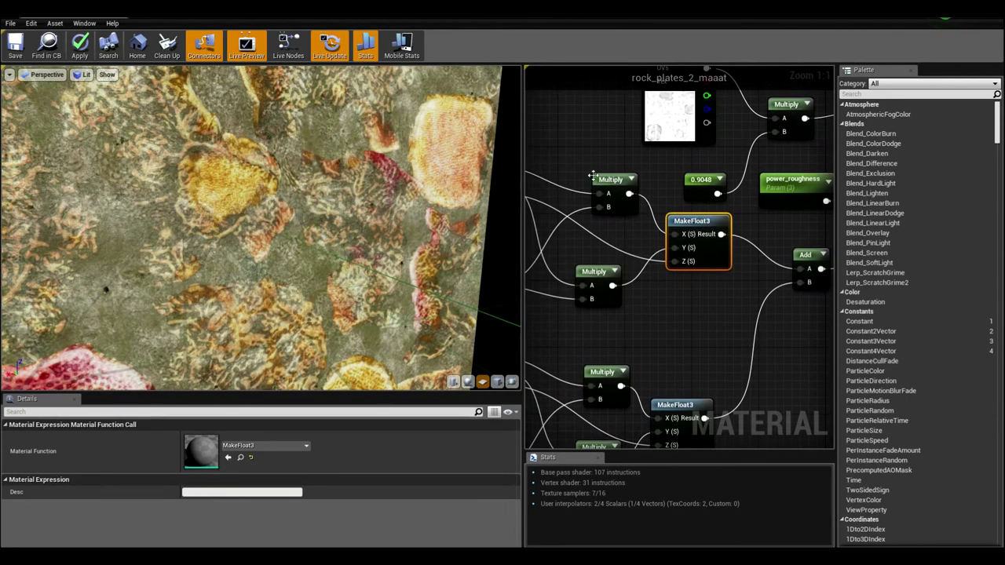
pyautogui.moveTo(528, 164); pyautogui.dragTo(636, 162, button='right')
pyautogui.moveTo(715, 236); pyautogui.dragTo(548, 222, button='right')
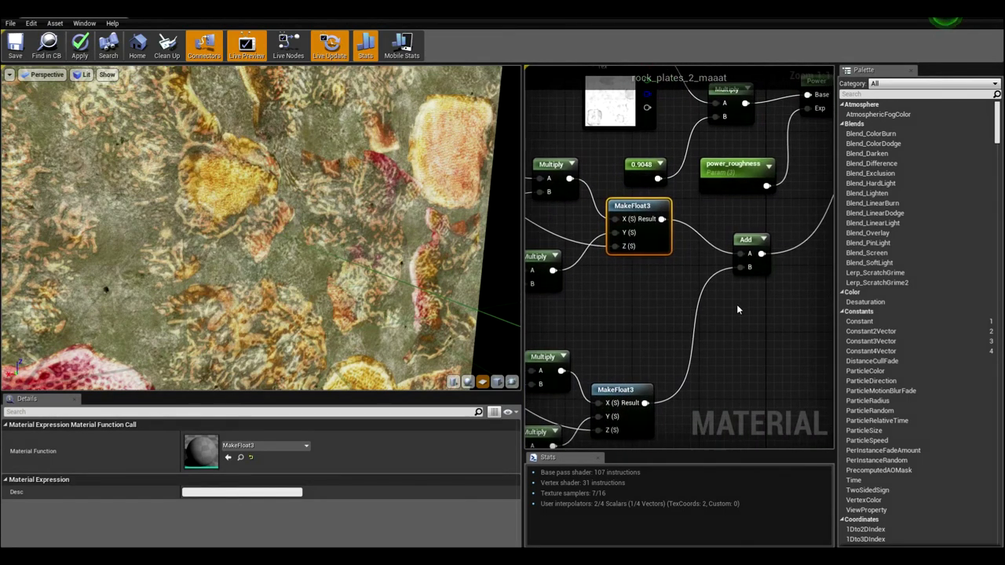
# Align TexCoord above tiling_norm_det and tidy their Multiply node in front of the paluszki_1_norm Texture Sample.
pyautogui.scroll(-1, 639, 256)
pyautogui.moveTo(643, 273); pyautogui.dragTo(779, 197, button='right')
pyautogui.scroll(-2, 711, 217)
pyautogui.click(651, 251)
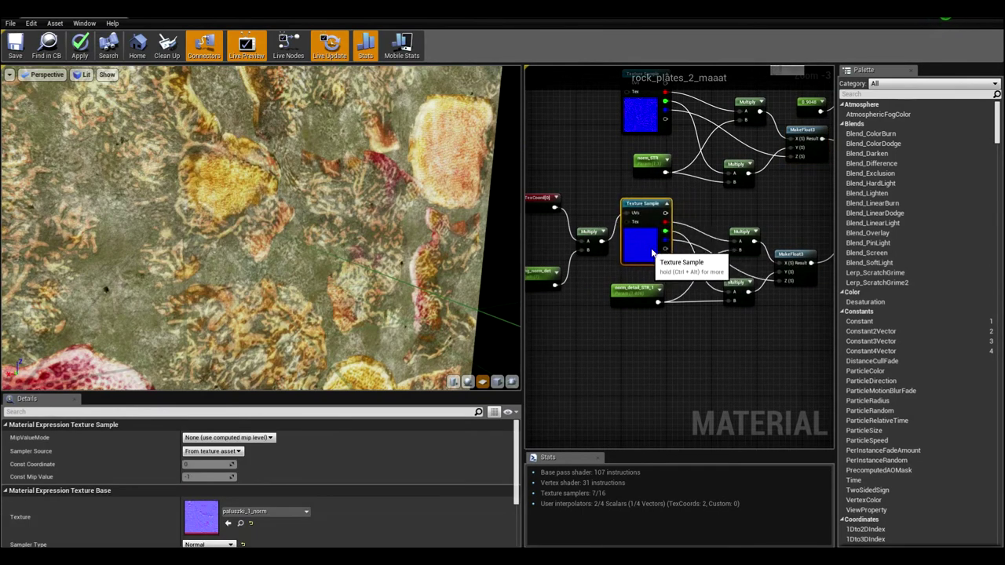
pyautogui.moveTo(628, 335); pyautogui.dragTo(672, 343, button='right')
pyautogui.scroll(3, 672, 343)
pyautogui.click(574, 267)
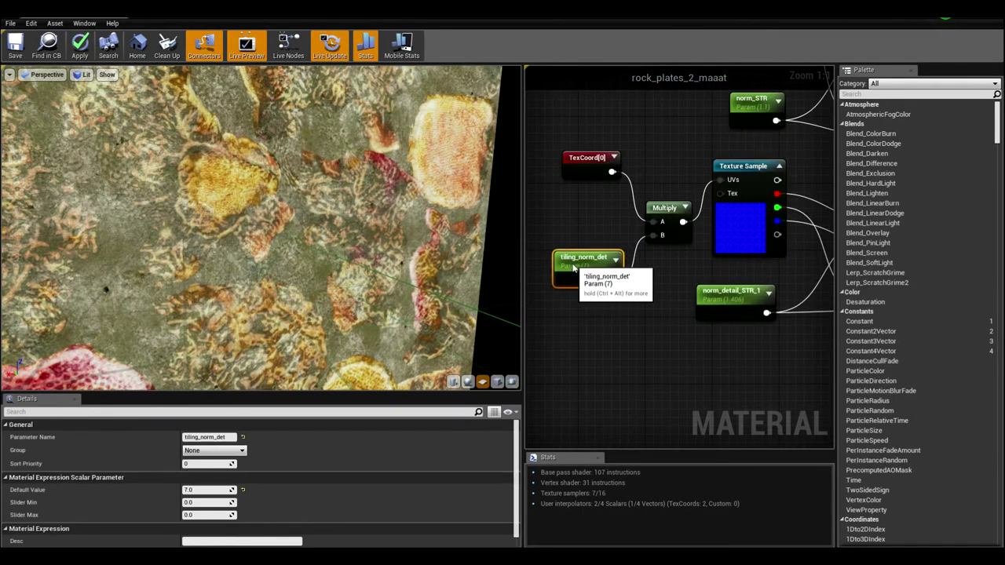
pyautogui.moveTo(590, 161); pyautogui.dragTo(582, 178)
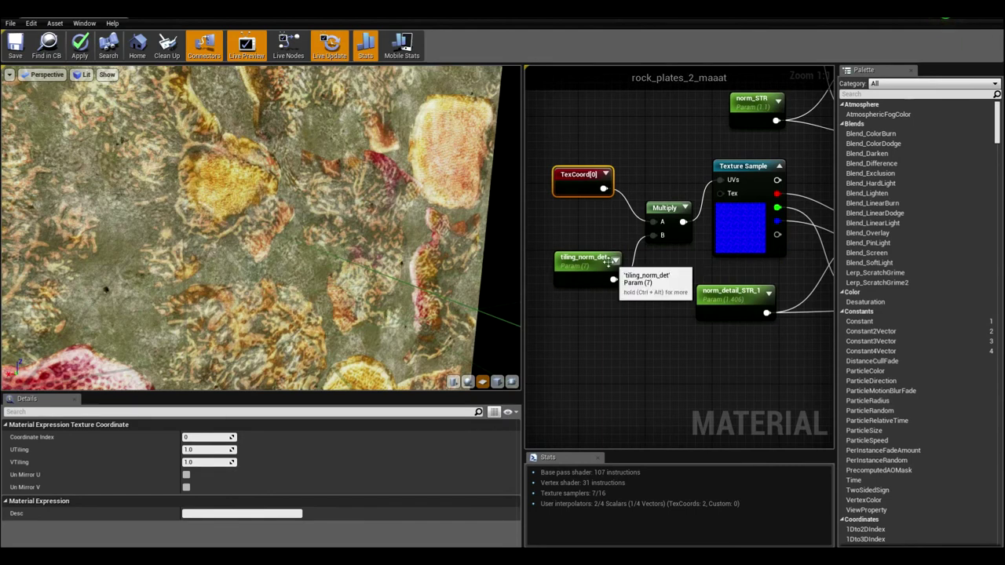
pyautogui.click(664, 211)
pyautogui.moveTo(592, 264); pyautogui.dragTo(597, 288, button='right')
pyautogui.click(596, 287)
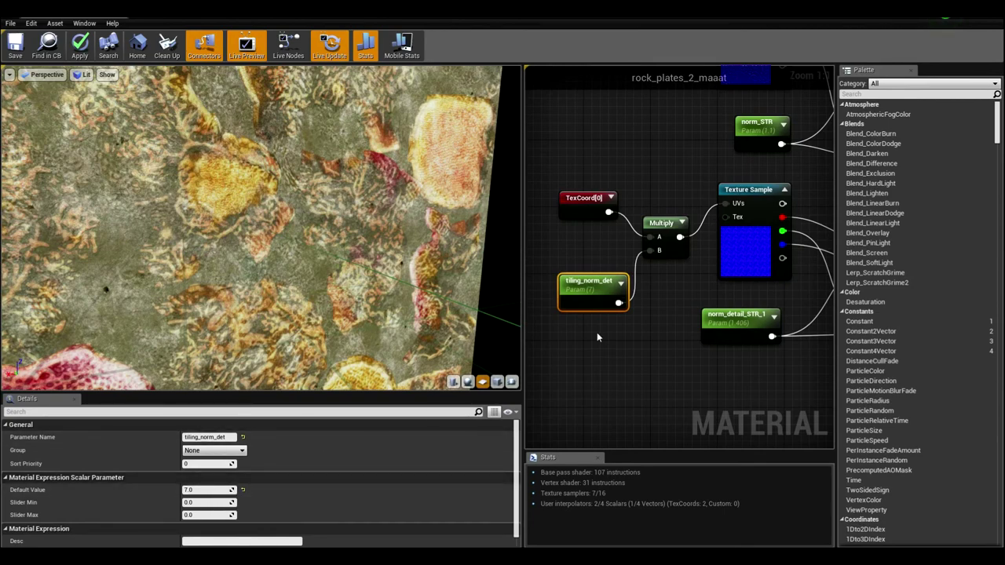
# Preview the Add node that combines the two normal maps and inspect its detail on the plane.
pyautogui.moveTo(671, 304); pyautogui.dragTo(545, 332, button='right')
pyautogui.moveTo(639, 261); pyautogui.dragTo(659, 296, button='right')
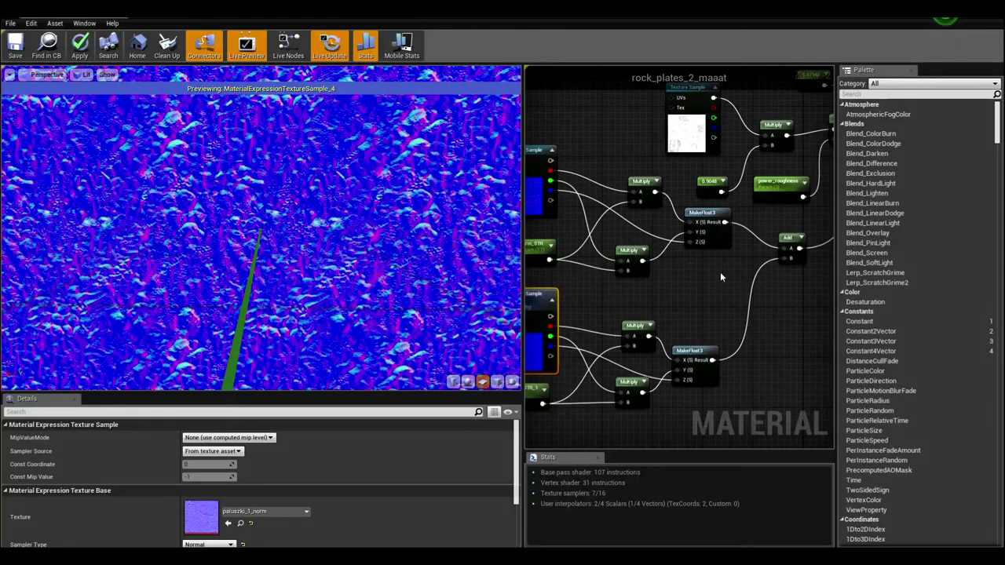
pyautogui.rightClick(722, 261)
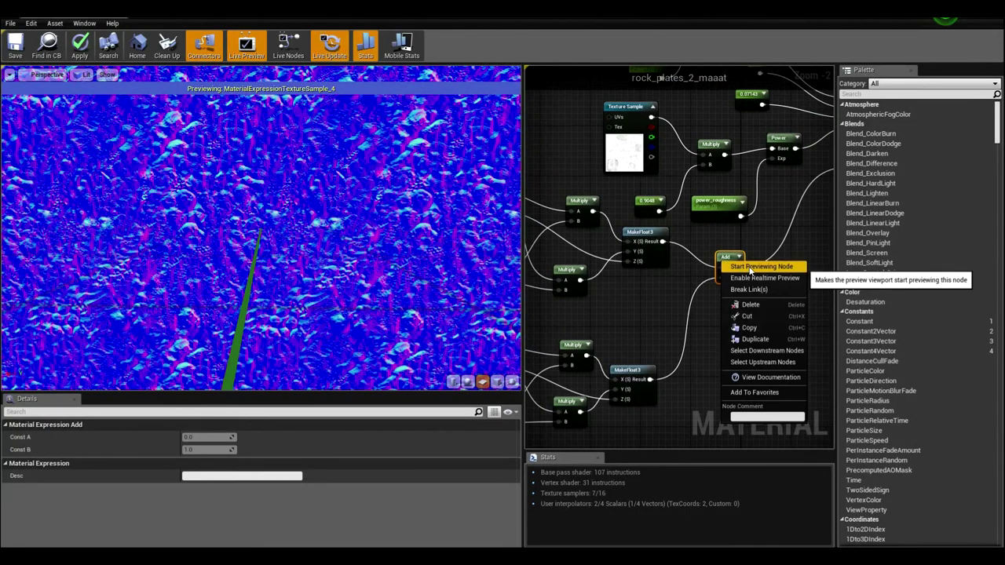
pyautogui.click(755, 267)
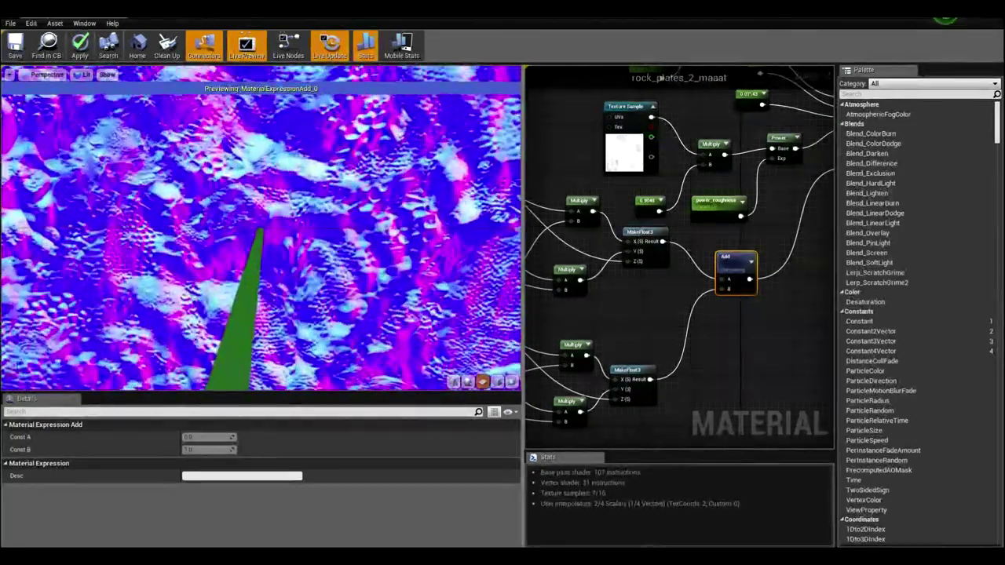
pyautogui.moveTo(312, 235); pyautogui.dragTo(313, 306, button='right')
pyautogui.moveTo(312, 235); pyautogui.dragTo(312, 267)
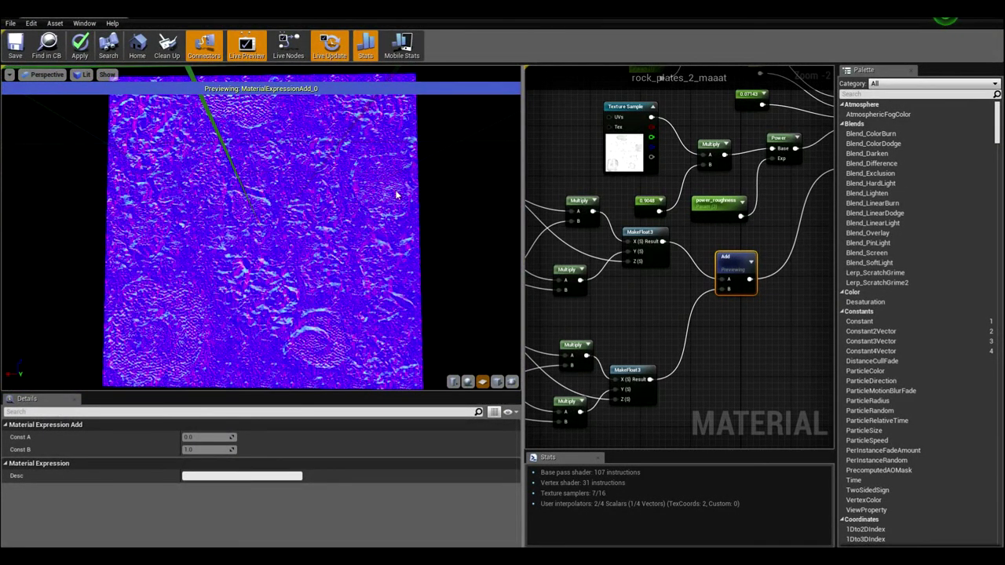
pyautogui.scroll(6, 391, 198)
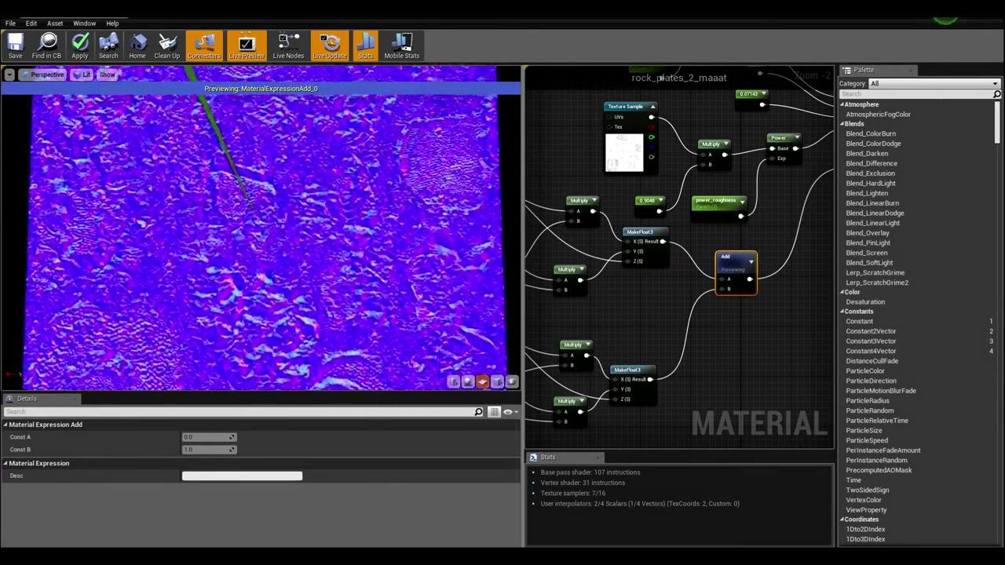
pyautogui.moveTo(259, 223); pyautogui.dragTo(268, 267)
pyautogui.scroll(3, 261, 228)
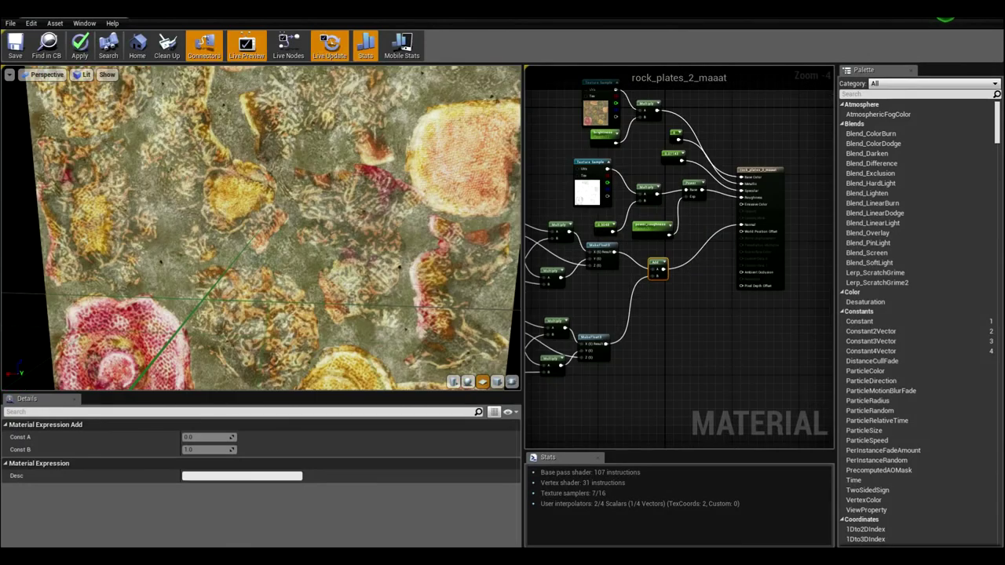
# Locate the floor_plates2 mesh in the project, set it as the material's preview mesh, and inspect the material from above.
pyautogui.moveTo(716, 18); pyautogui.dragTo(458, 166)
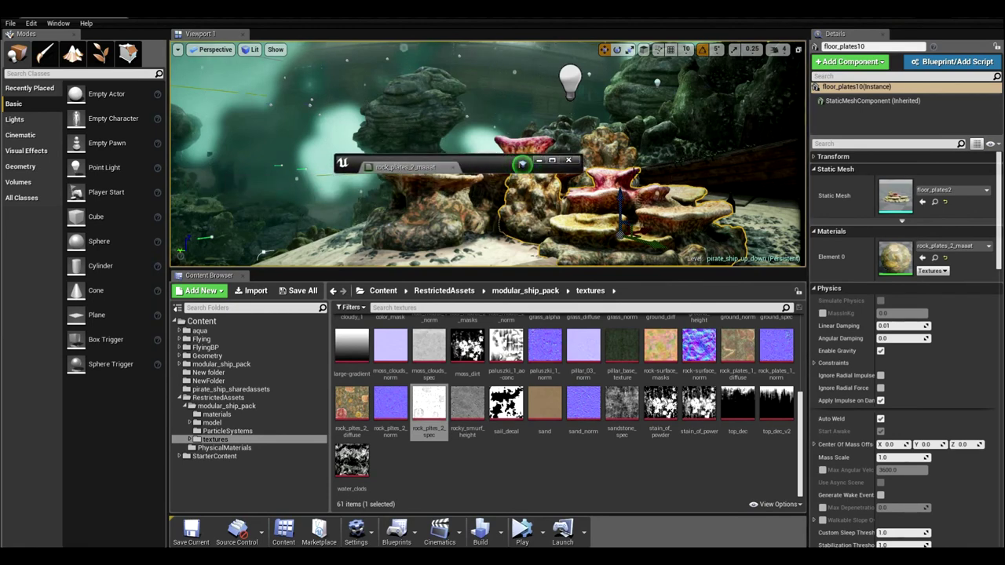
pyautogui.click(935, 202)
pyautogui.moveTo(709, 404)
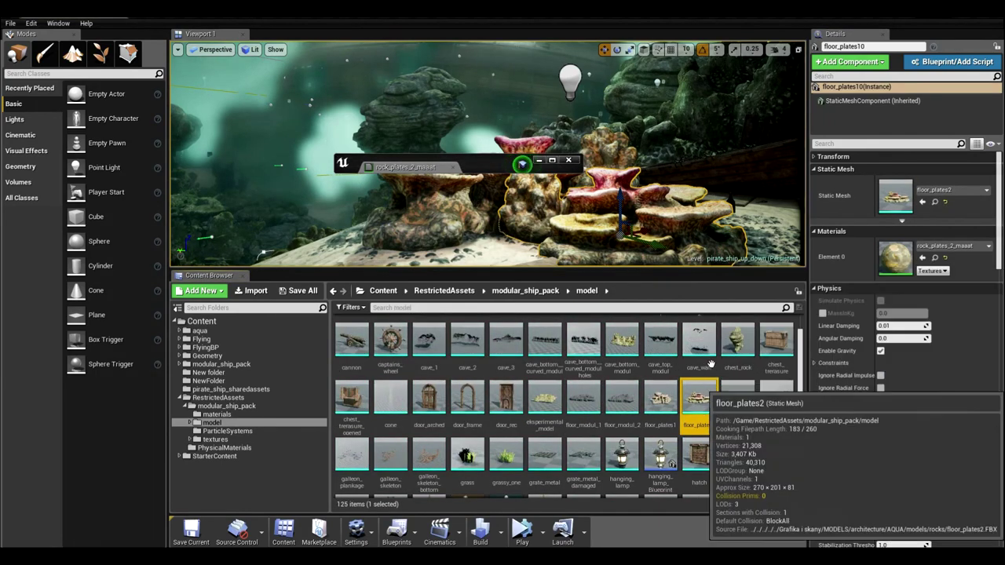
pyautogui.click(553, 160)
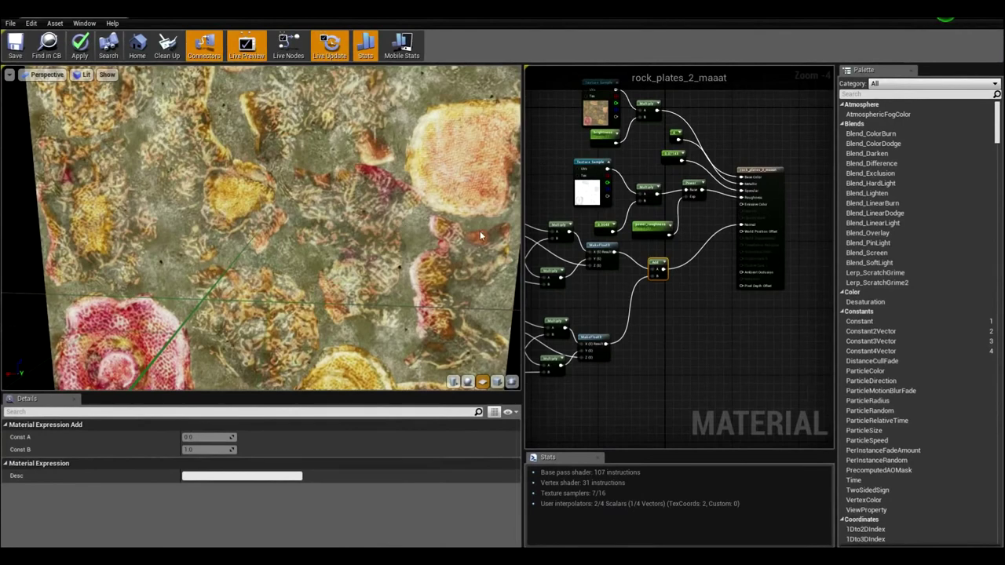
pyautogui.click(511, 382)
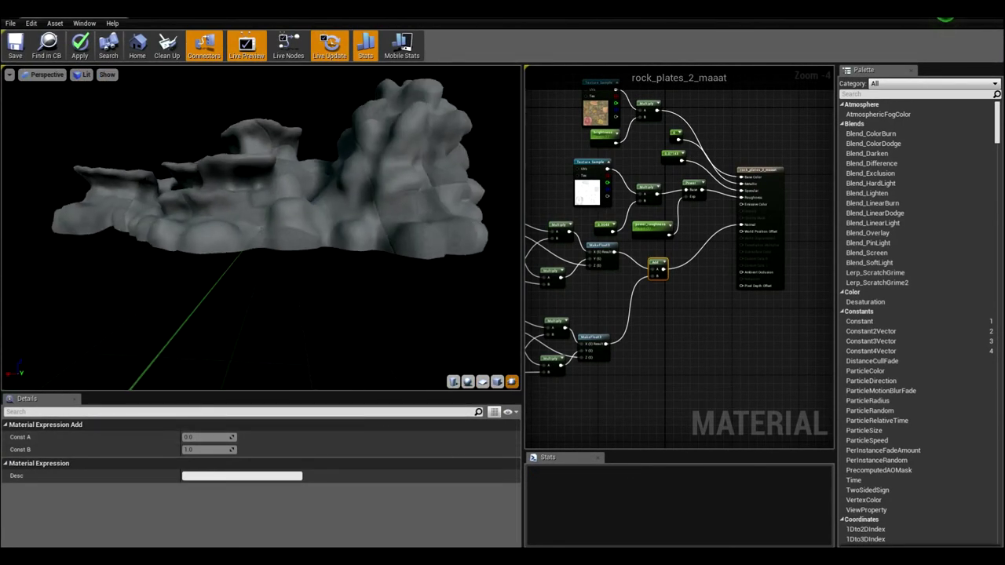
pyautogui.moveTo(162, 196); pyautogui.dragTo(256, 219)
pyautogui.moveTo(293, 157); pyautogui.dragTo(471, 297)
# Review the rearranged node network and apply the rock_plates_2_maaat changes.
pyautogui.moveTo(636, 118); pyautogui.dragTo(691, 150, button='right')
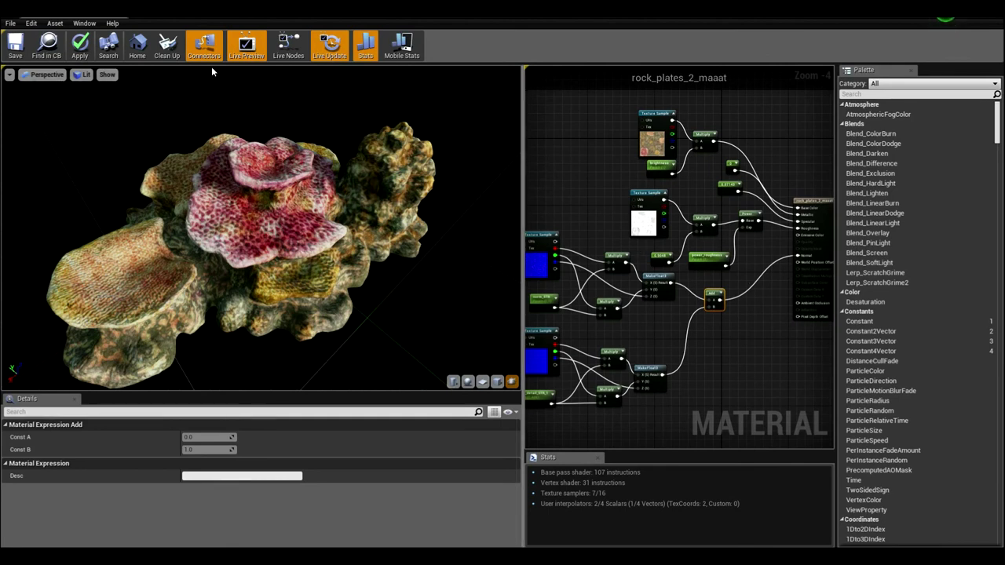
pyautogui.moveTo(614, 197); pyautogui.dragTo(635, 193, button='right')
pyautogui.scroll(-1, 611, 163)
pyautogui.click(79, 45)
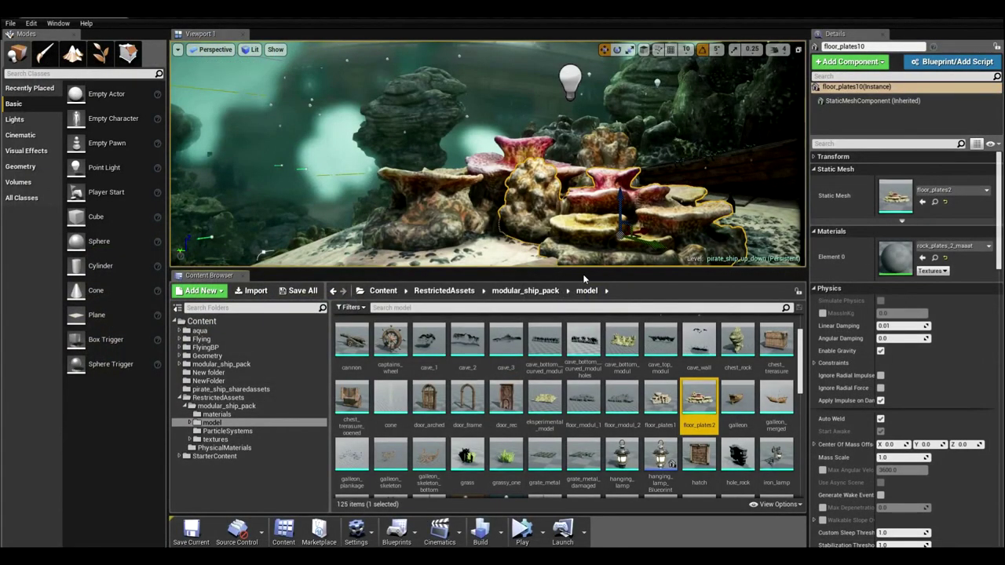
# Enlarge the level viewport and examine the coral plates on the sand from several angles.
pyautogui.moveTo(552, 191); pyautogui.dragTo(538, 255, button='right')
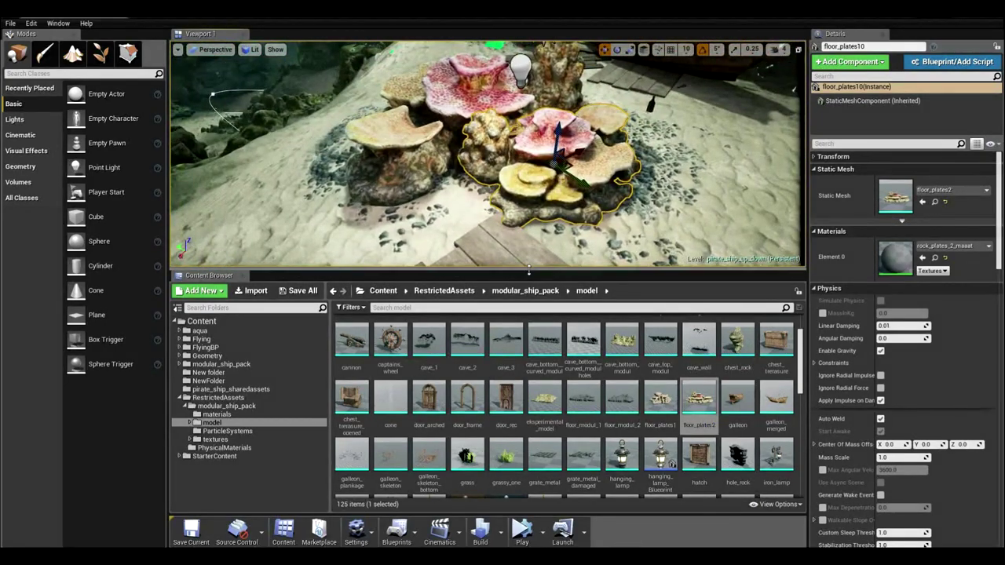
pyautogui.moveTo(510, 271); pyautogui.dragTo(483, 398)
pyautogui.moveTo(484, 329); pyautogui.dragTo(469, 277, button='right')
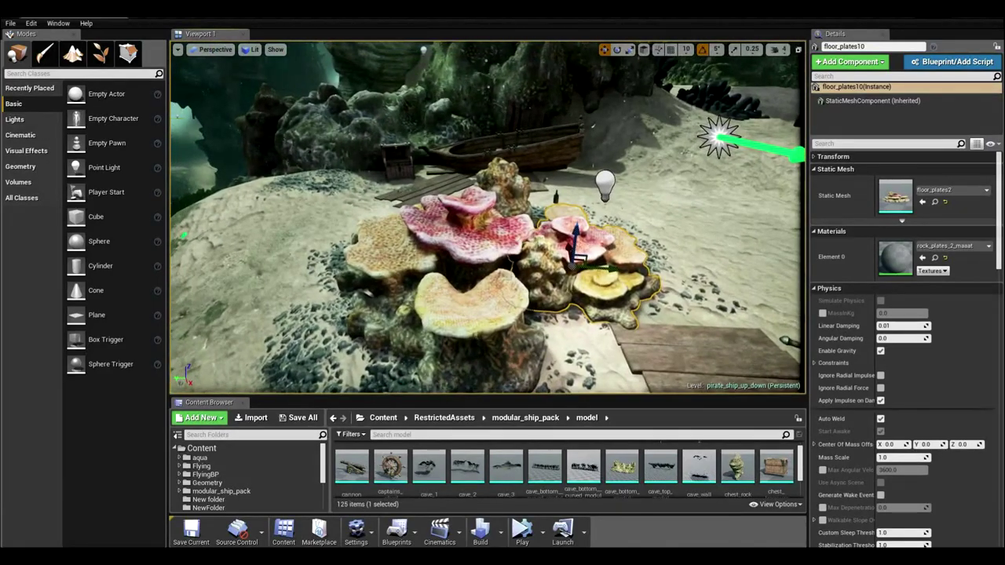
pyautogui.keyDown('alt'); pyautogui.moveTo(578, 337); pyautogui.dragTo(593, 338); pyautogui.keyUp('alt')
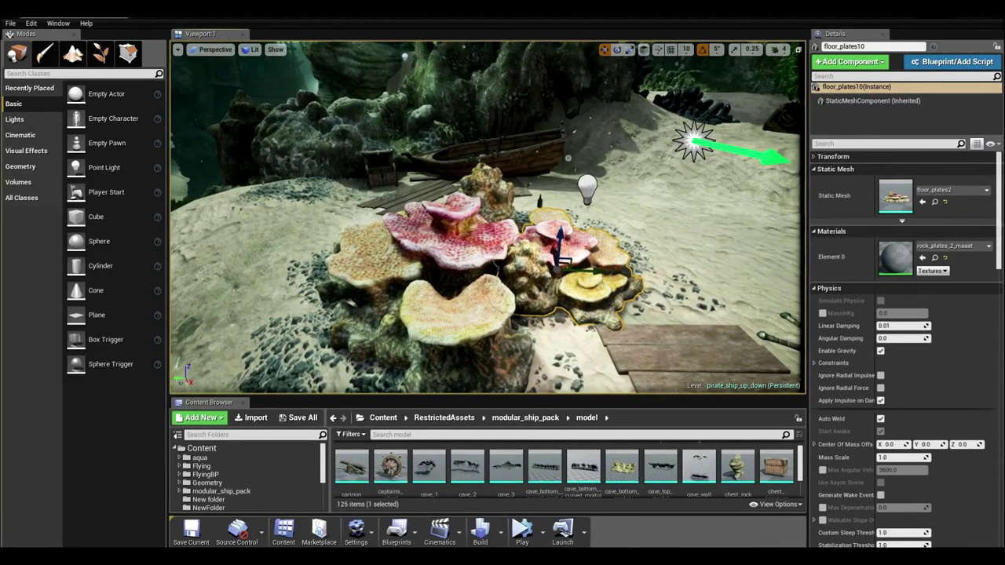
pyautogui.moveTo(487, 283); pyautogui.dragTo(456, 218, button='right')
pyautogui.keyDown('alt'); pyautogui.moveTo(583, 303); pyautogui.dragTo(555, 300); pyautogui.keyUp('alt')
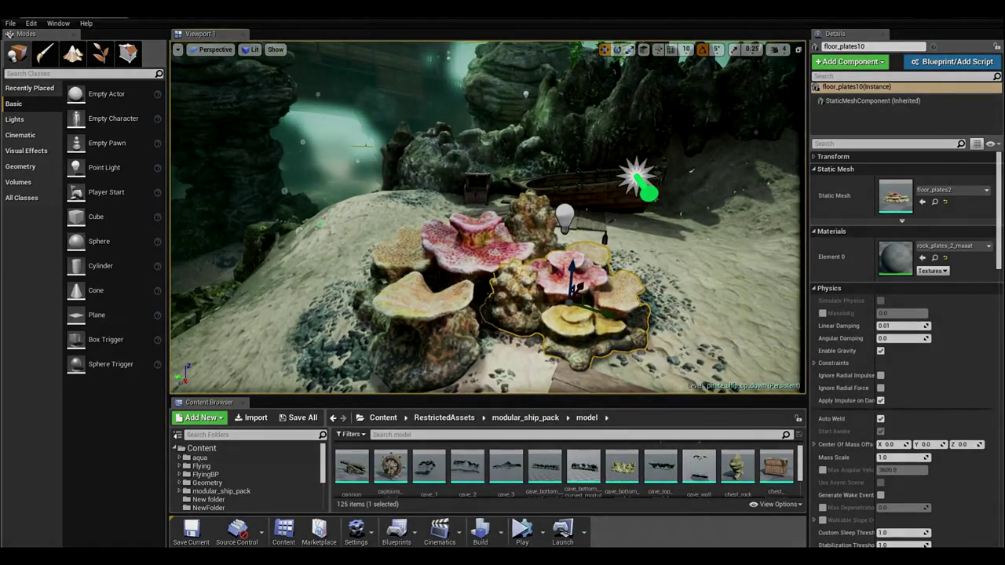